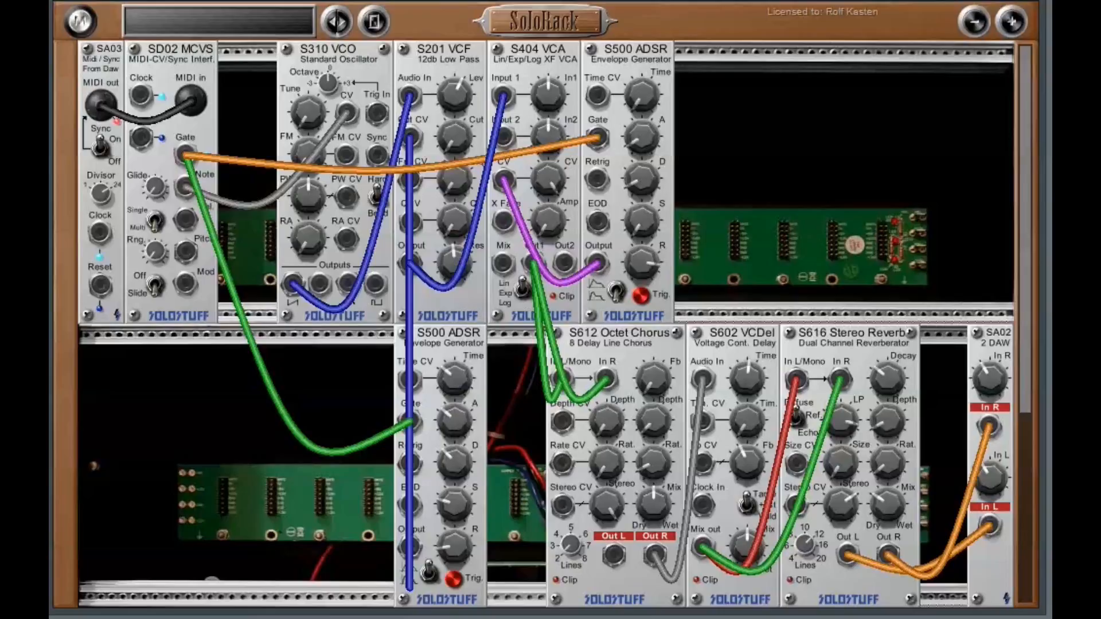
Step: Adjust the attack and decay knobs on both S500 ADSR envelope generators in the patch
drag(641, 179, 642, 134)
mouse_move(454, 460)
mouse_down()
mouse_move(454, 433)
mouse_move(454, 458)
mouse_up()
drag(454, 462, 454, 475)
drag(642, 179, 641, 183)
drag(642, 136, 641, 133)
drag(454, 421, 455, 436)
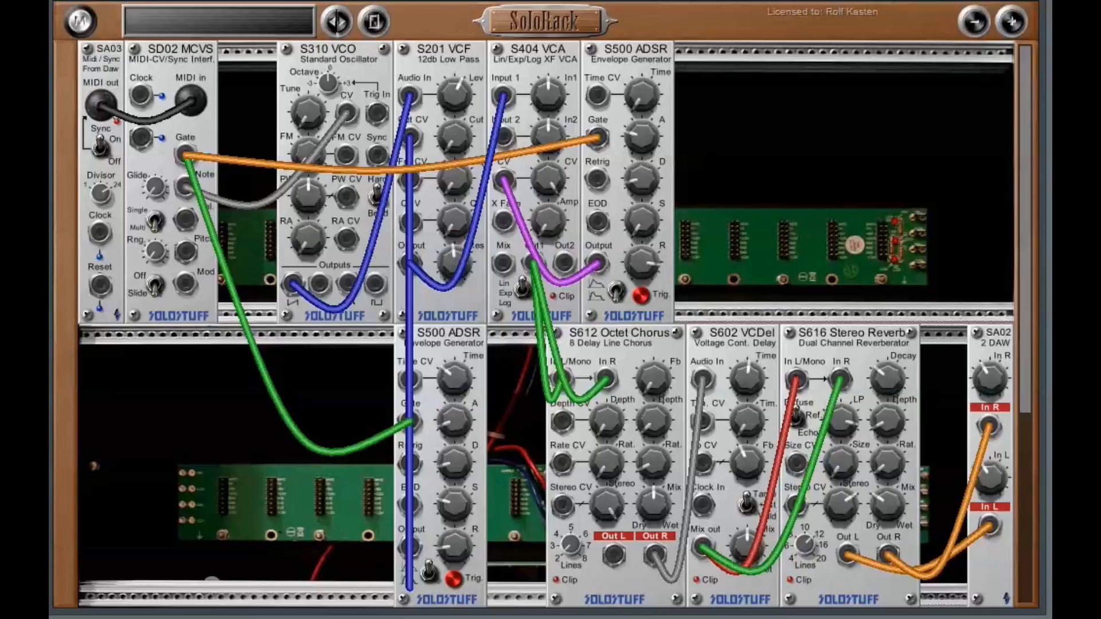
drag(455, 463, 455, 464)
drag(642, 137, 642, 140)
drag(641, 180, 642, 177)
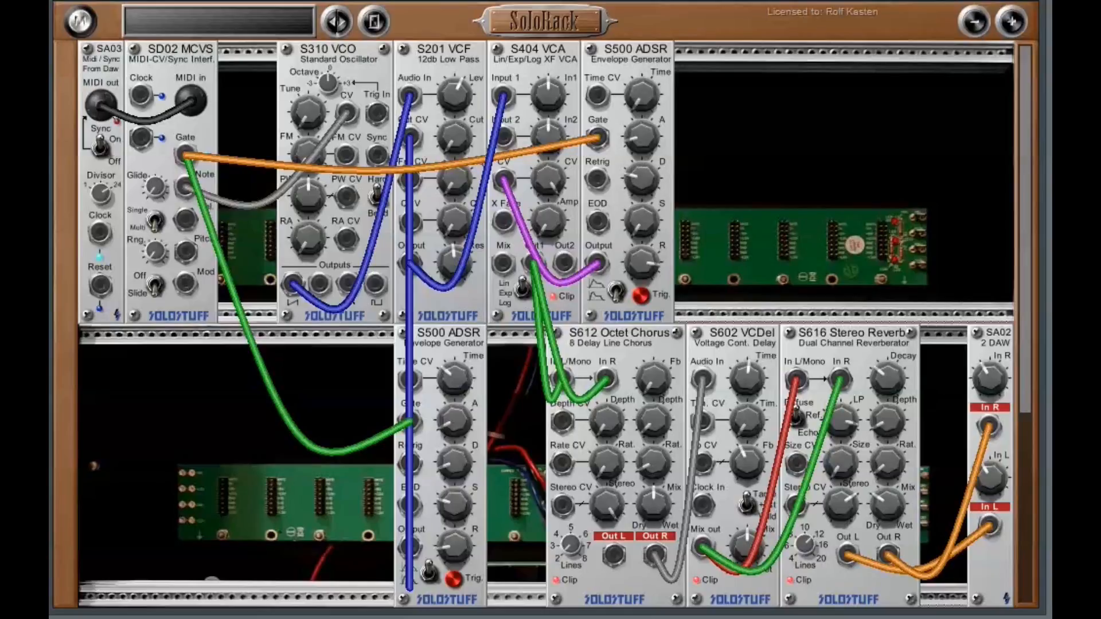
drag(641, 137, 641, 129)
drag(455, 422, 455, 412)
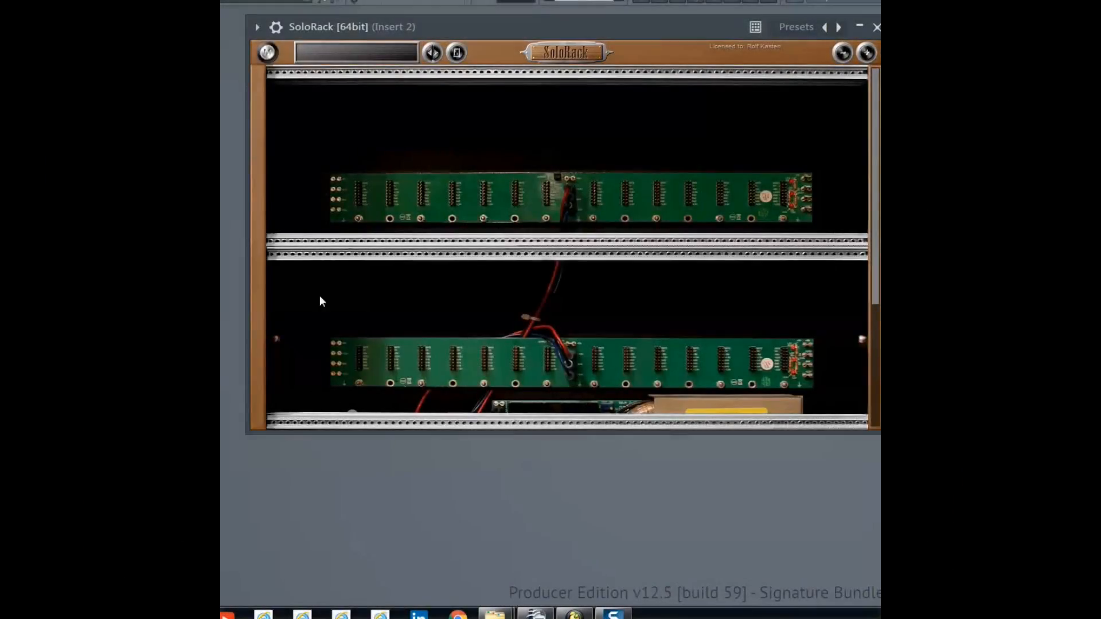
Step: Look through the preset categories, from Basic Examples through Percussion, Poly and Sequences
click(322, 54)
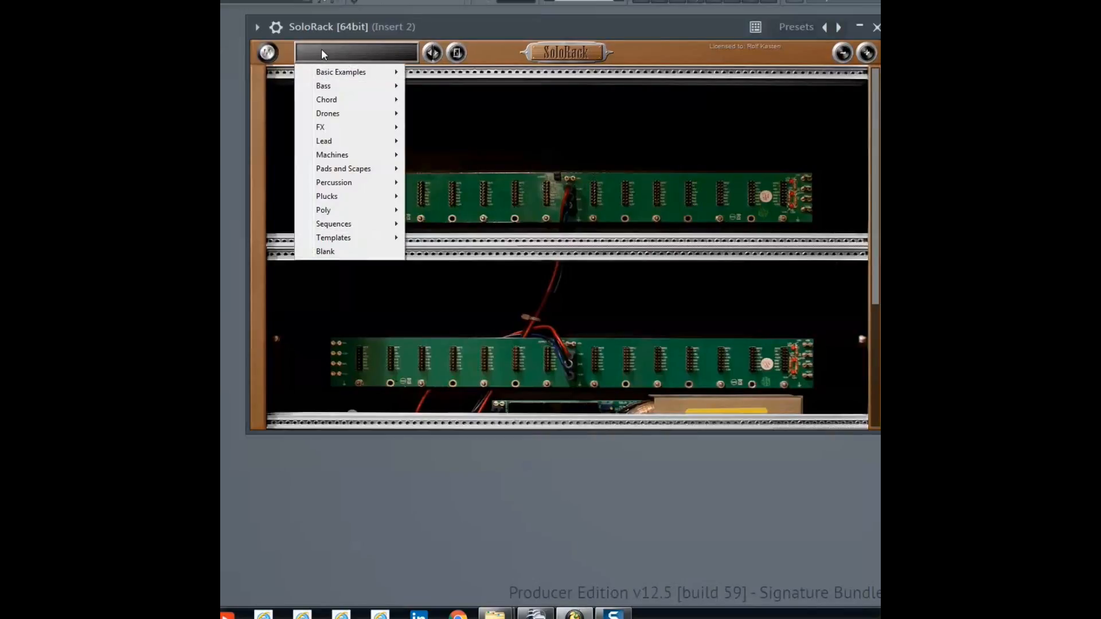
mouse_move(330, 71)
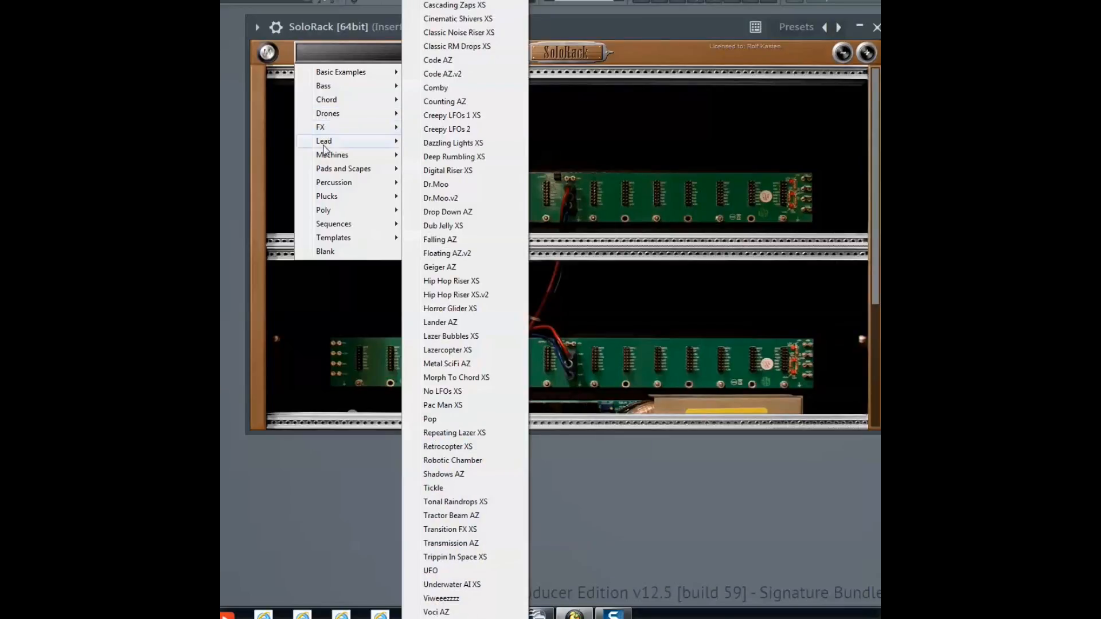
mouse_move(327, 157)
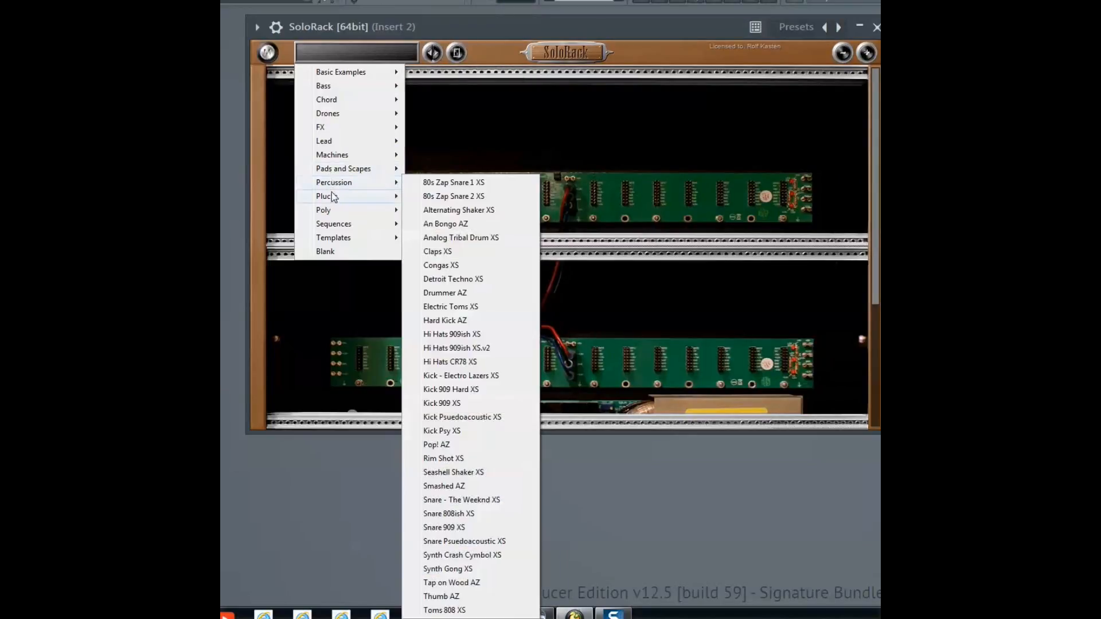
mouse_move(332, 200)
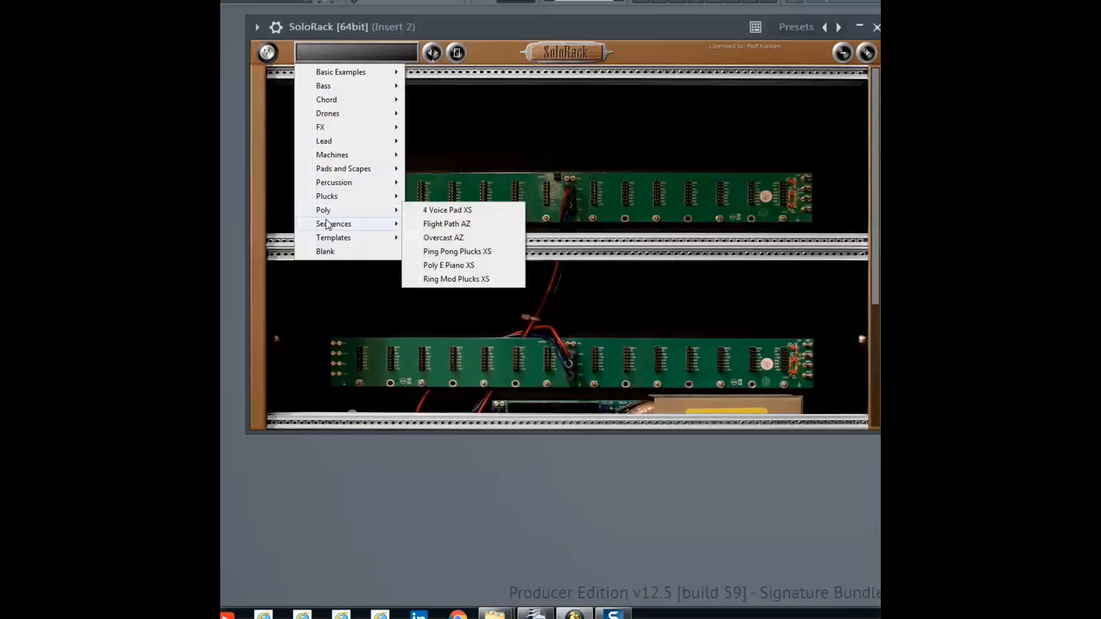
mouse_move(327, 227)
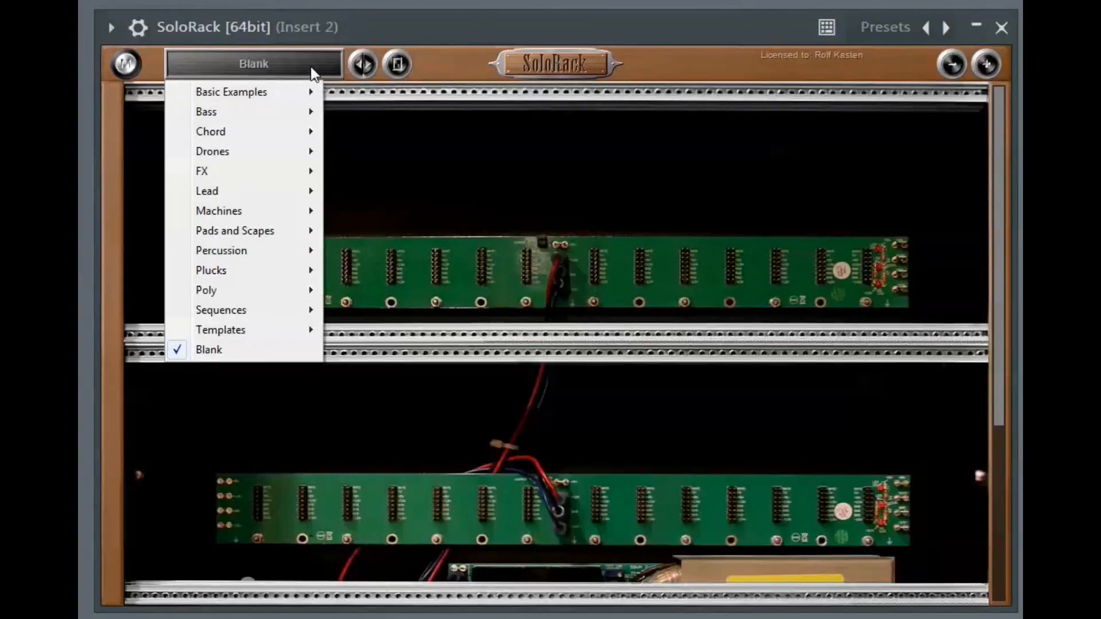
Step: Load the Aaltoid XS preset from the Sequences category
mouse_move(274, 96)
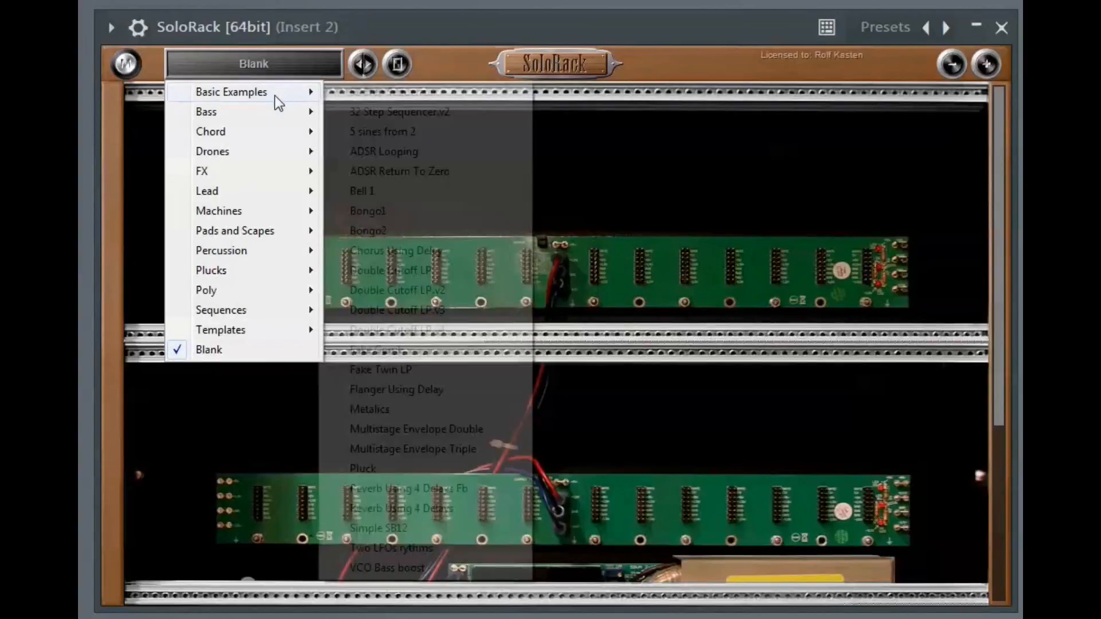
mouse_move(249, 309)
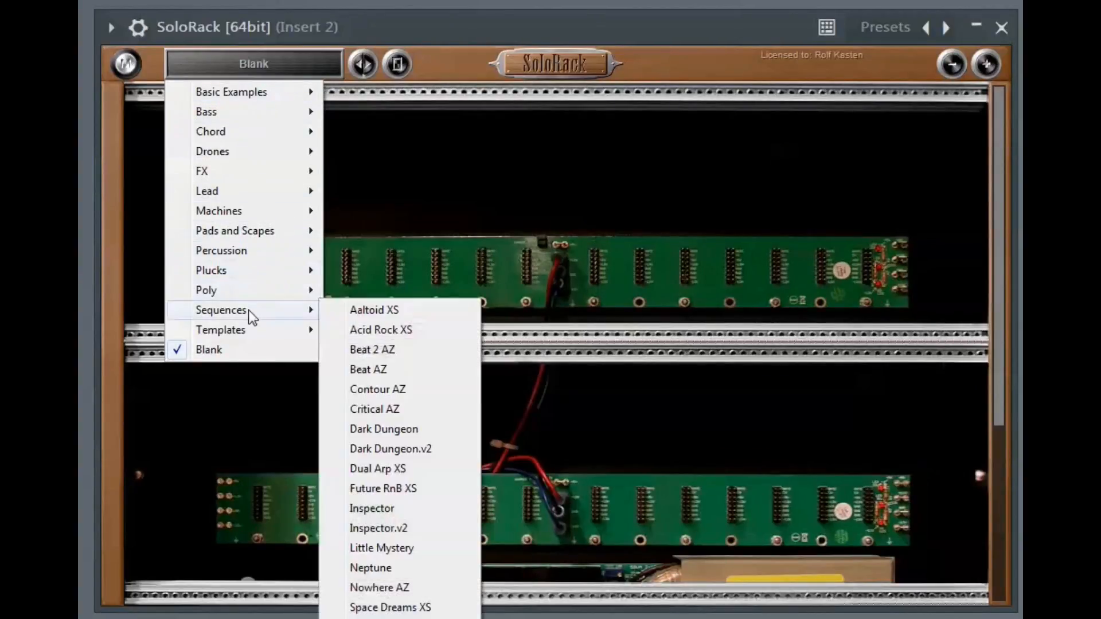
click(377, 374)
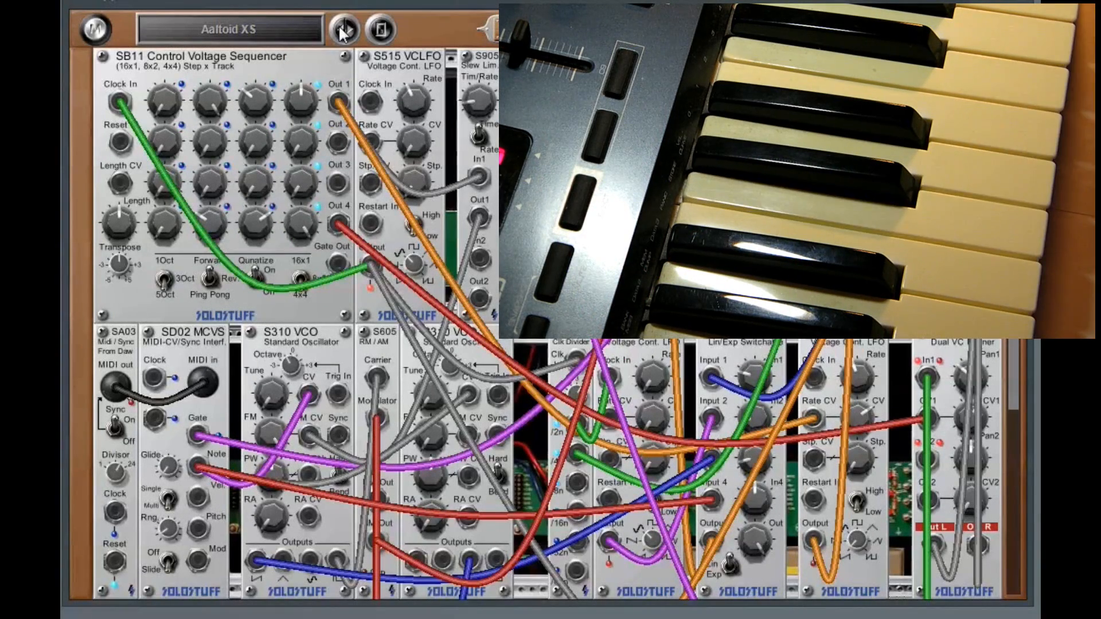
click(343, 32)
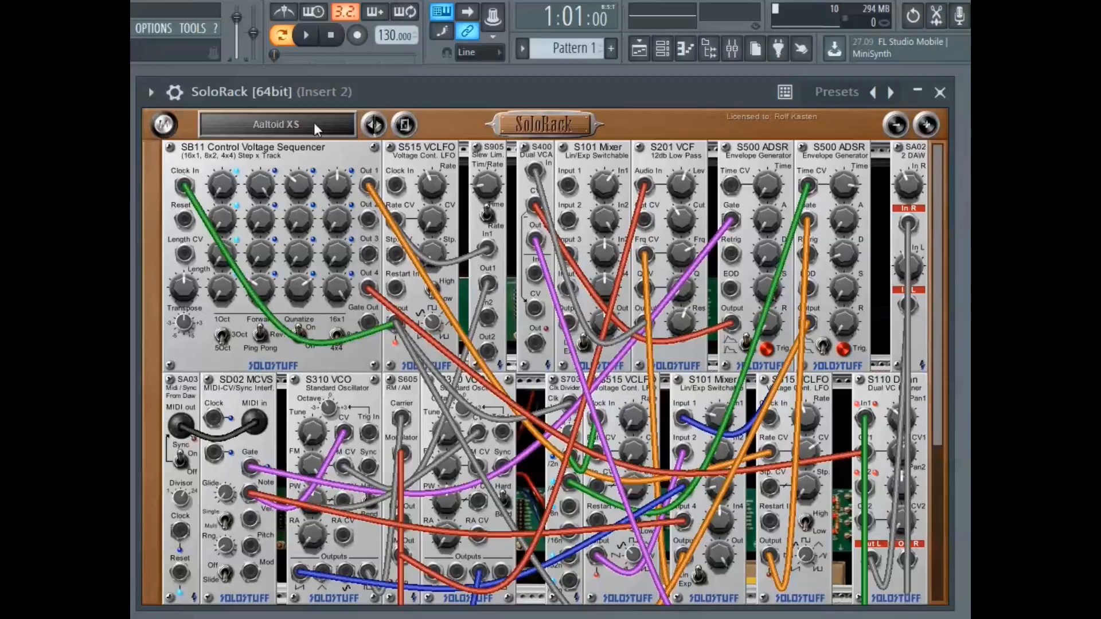
Step: Load the Beat 2 AZ preset from the Sequences category
click(327, 119)
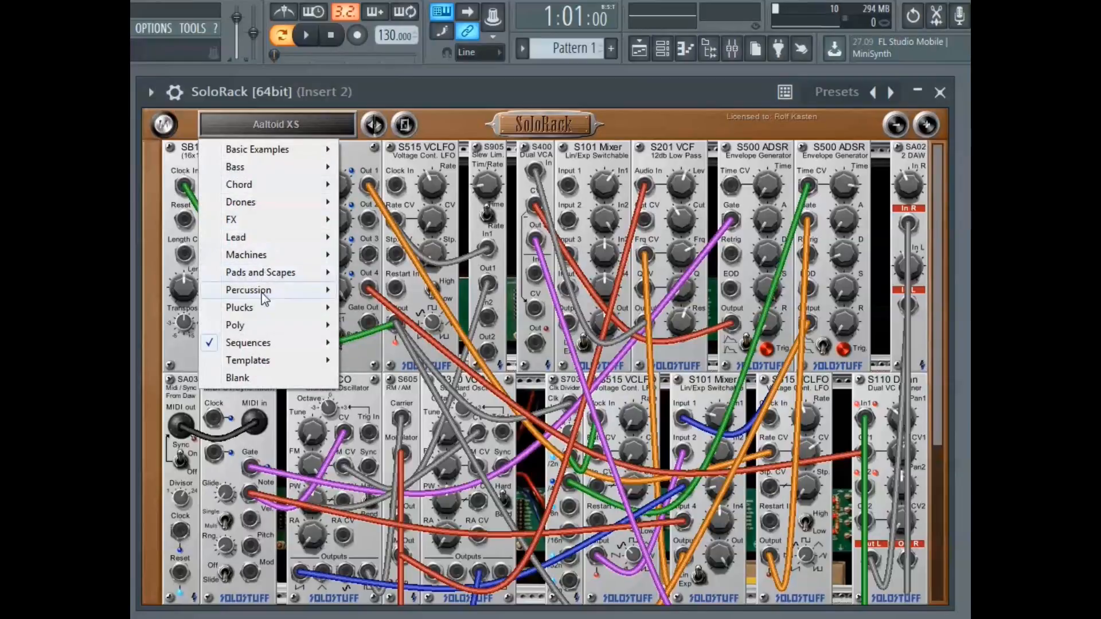
mouse_move(274, 339)
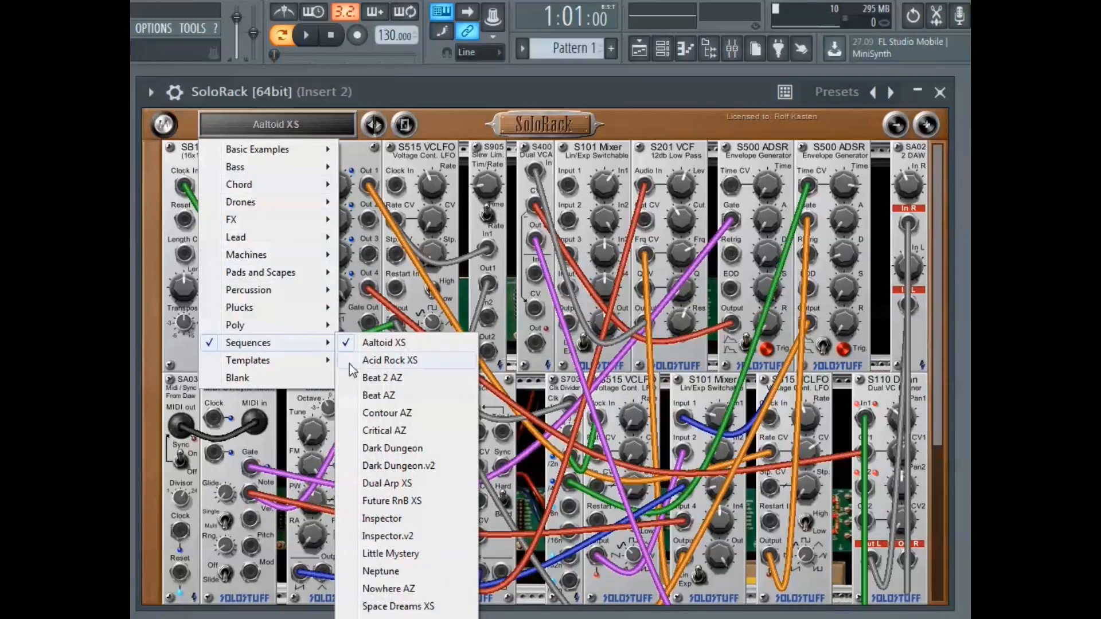
click(380, 378)
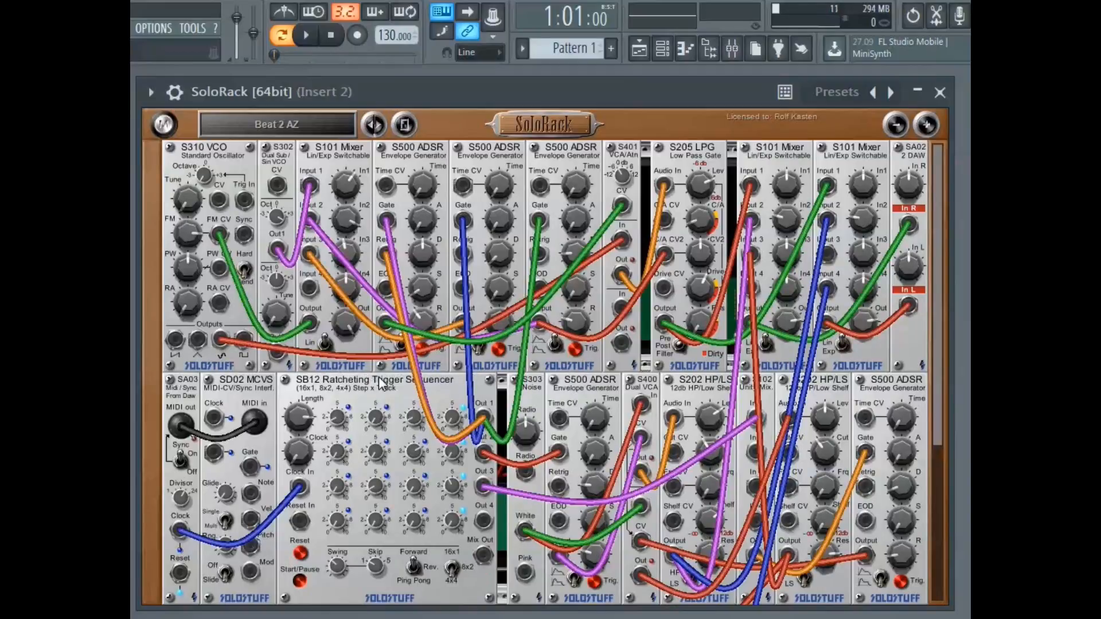
Step: Audition the Beat 2 AZ preset by starting and stopping the host's pattern playback several times
click(308, 36)
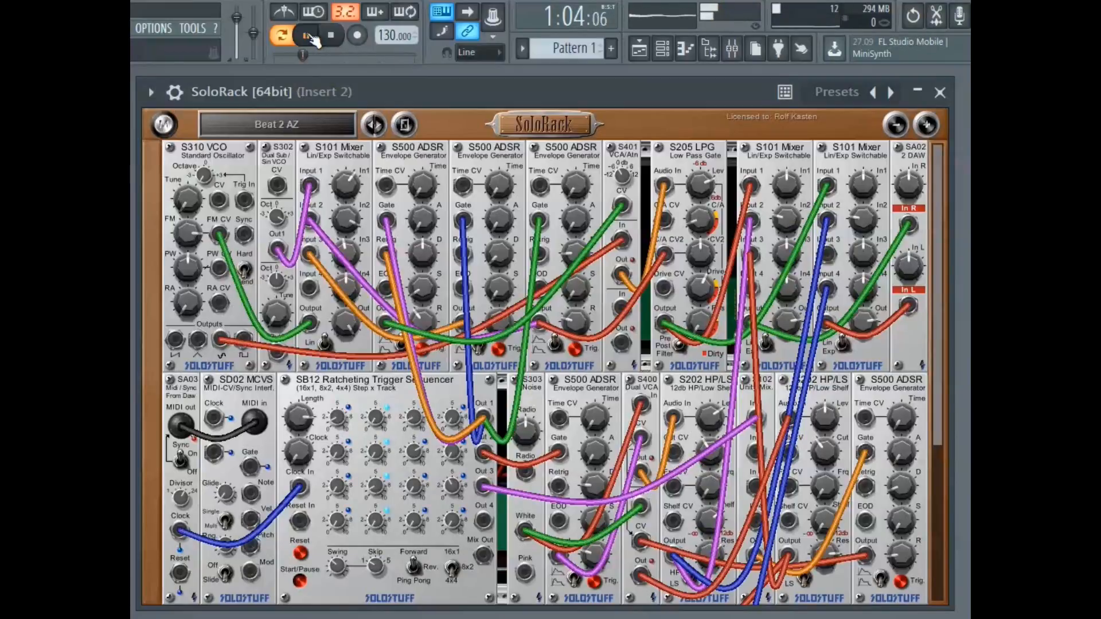
click(331, 37)
click(307, 37)
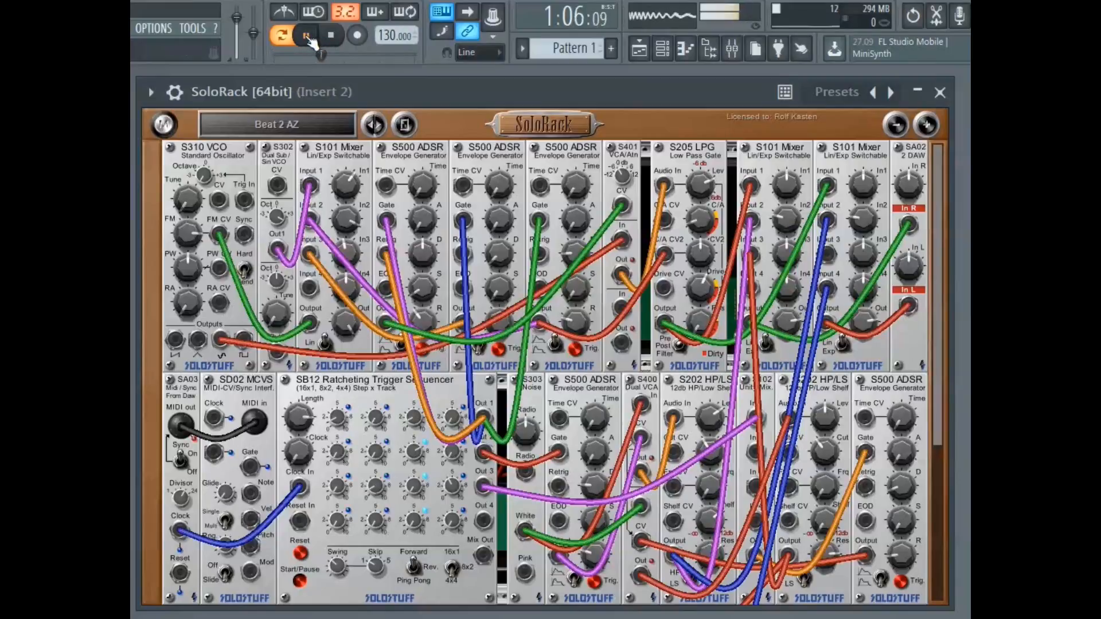
click(308, 38)
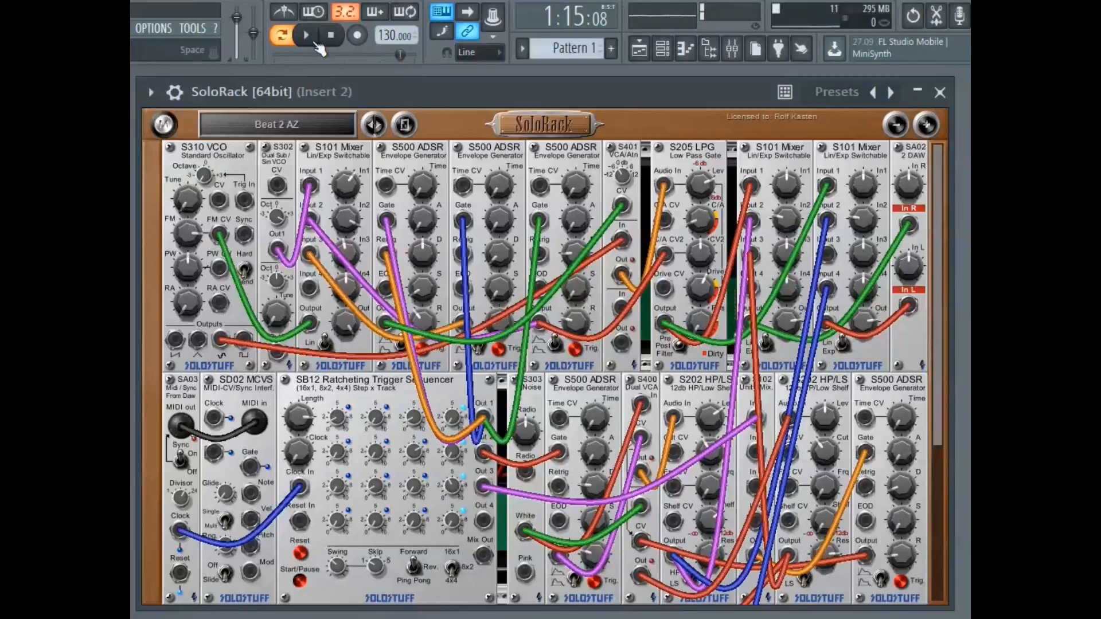
click(308, 36)
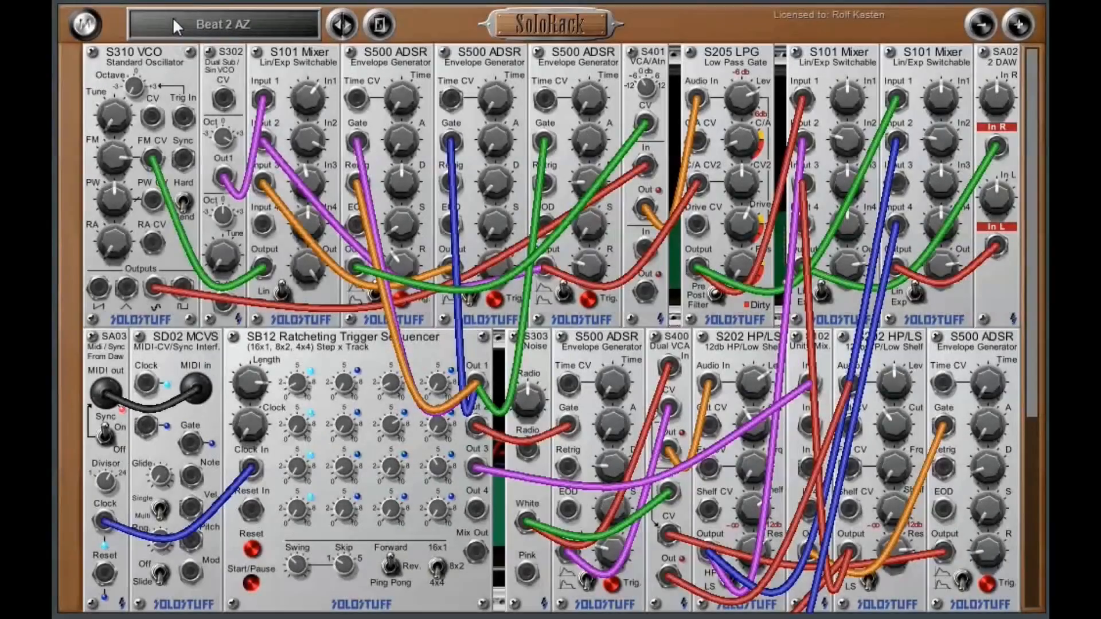
Step: Clear the rack with the Blank preset and load Busy Bugs XS from the Machines category
click(174, 20)
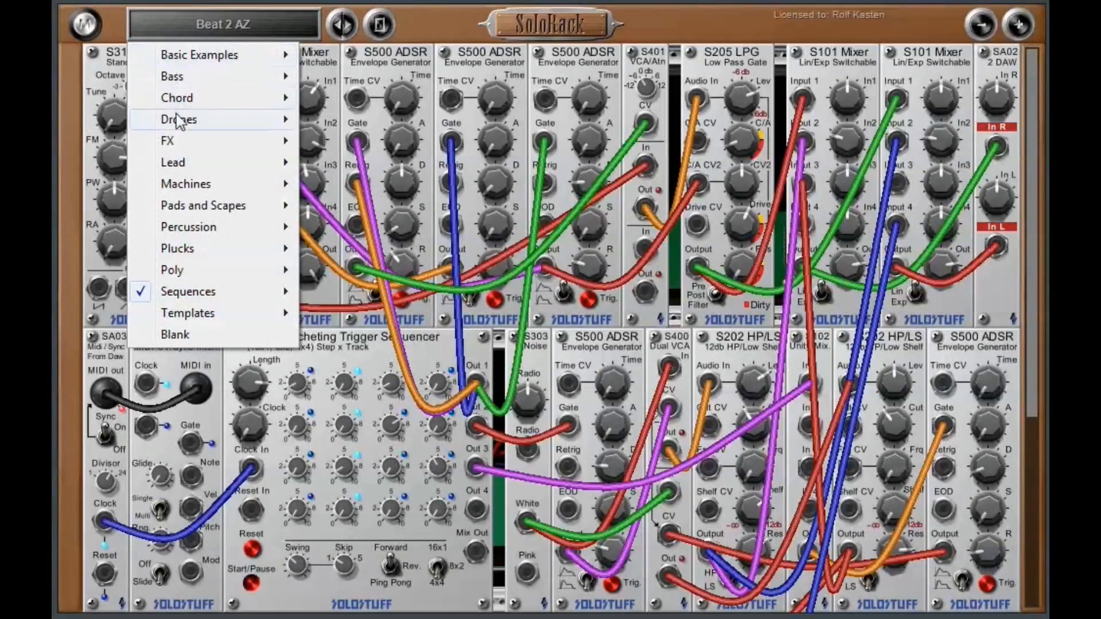
click(178, 335)
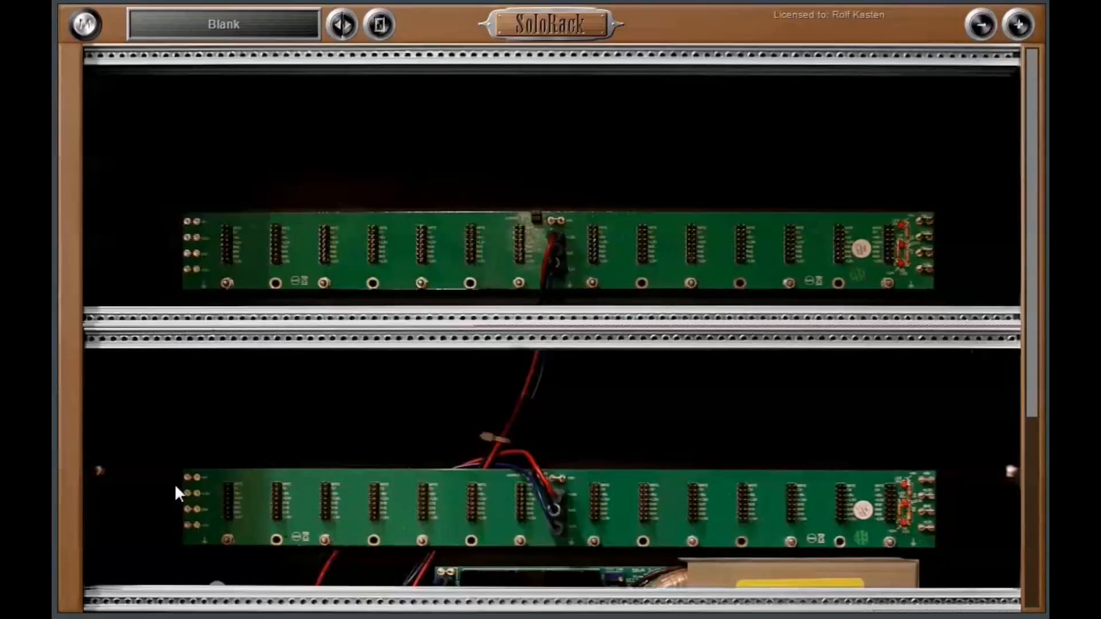
click(259, 25)
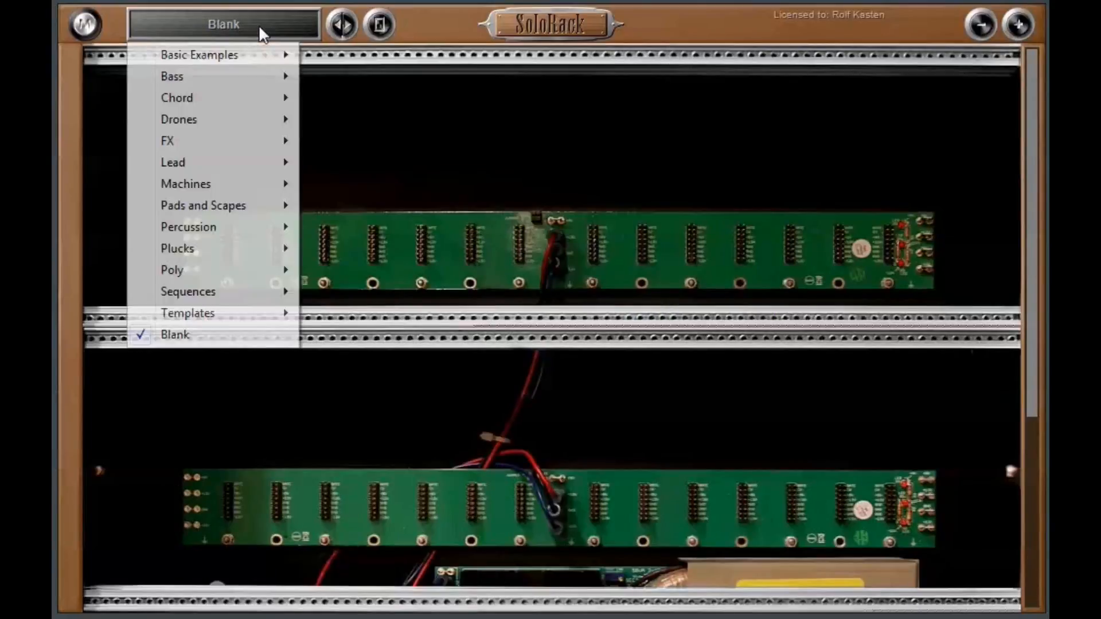
mouse_move(223, 192)
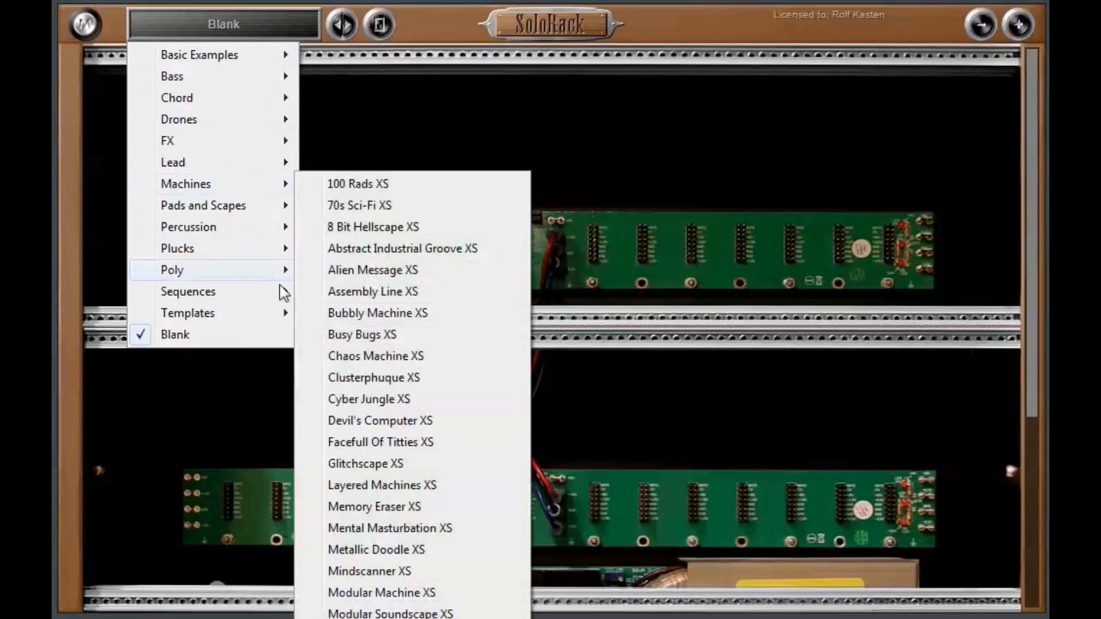
click(360, 336)
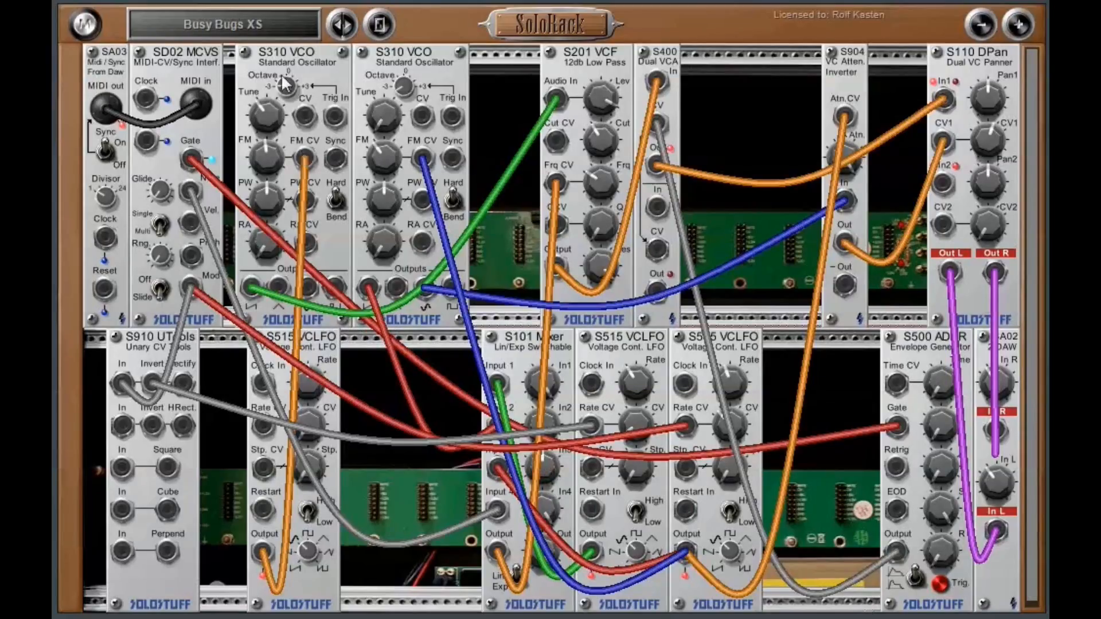
Step: Replace the Busy Bugs XS patch with the Blank preset
click(263, 19)
click(175, 334)
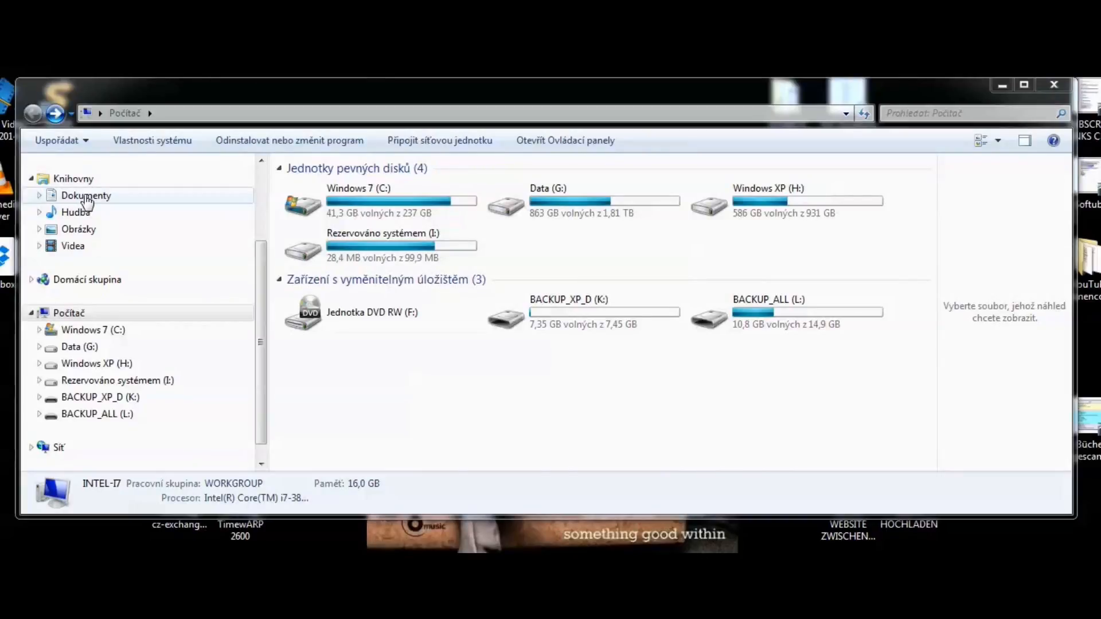
Step: Switch to Windows Explorer and open the SoloRack Presets folder in Documents, looking into its Sequences subfolder
click(89, 198)
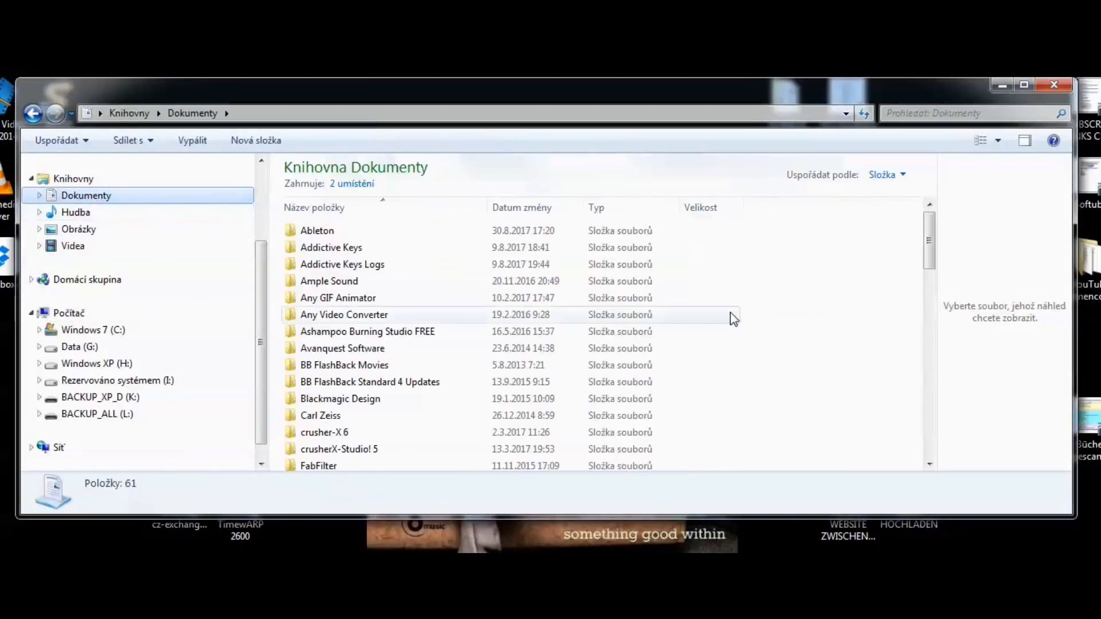
scroll(789, 340, down, 6)
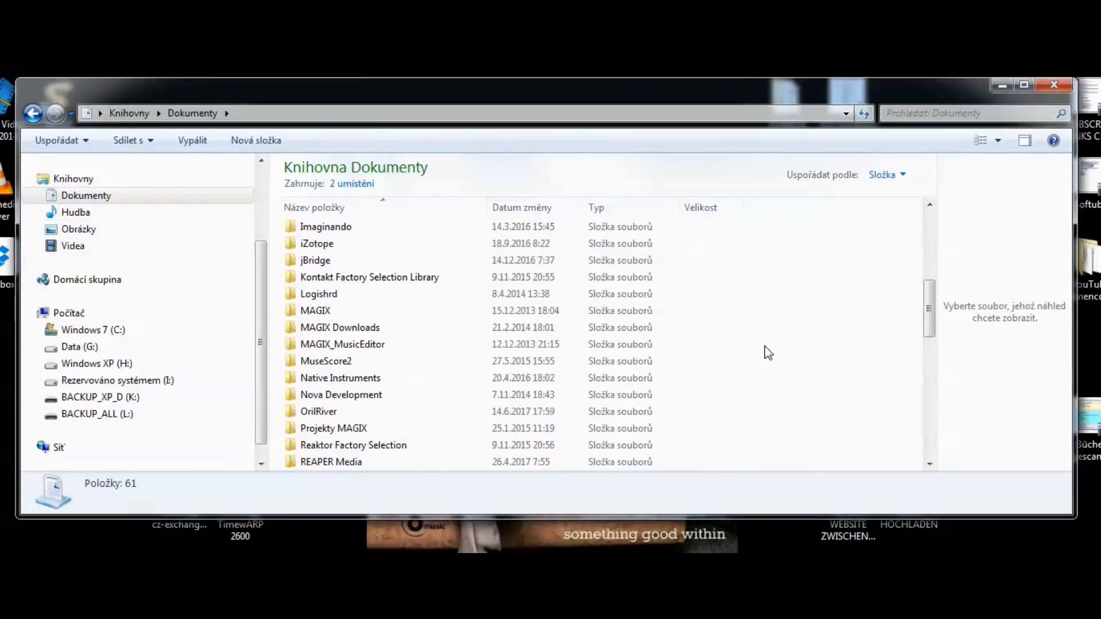
scroll(768, 352, down, 3)
click(324, 361)
double_click(325, 363)
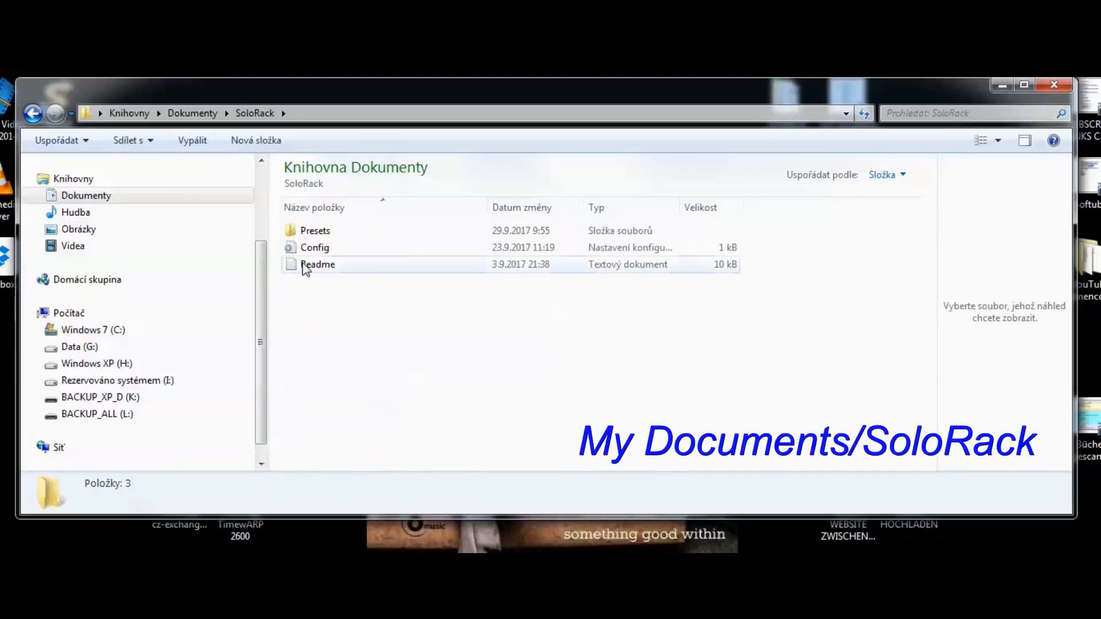
double_click(310, 232)
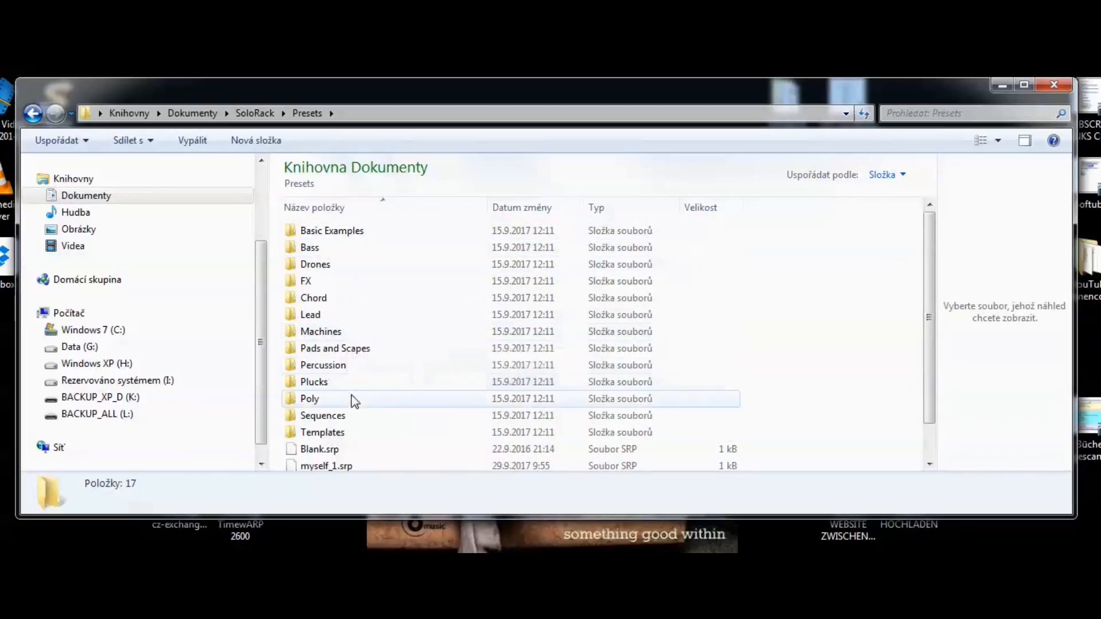
double_click(342, 416)
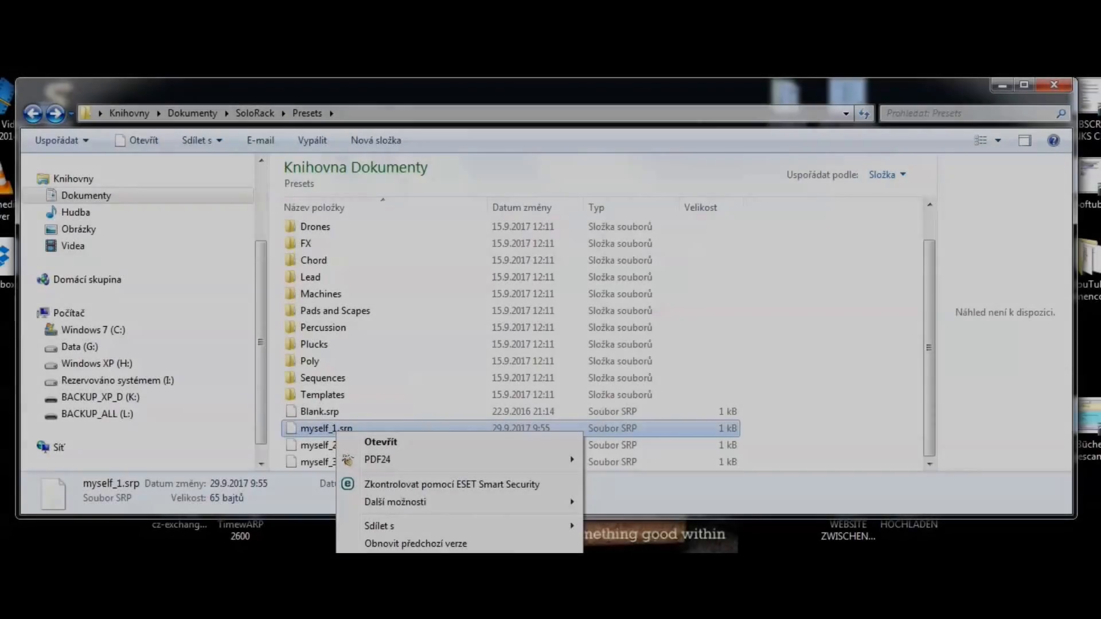
Step: Rename the preset file myself_1.srp to "myself and only me.srp", and look into the Templates subfolder
key(F2)
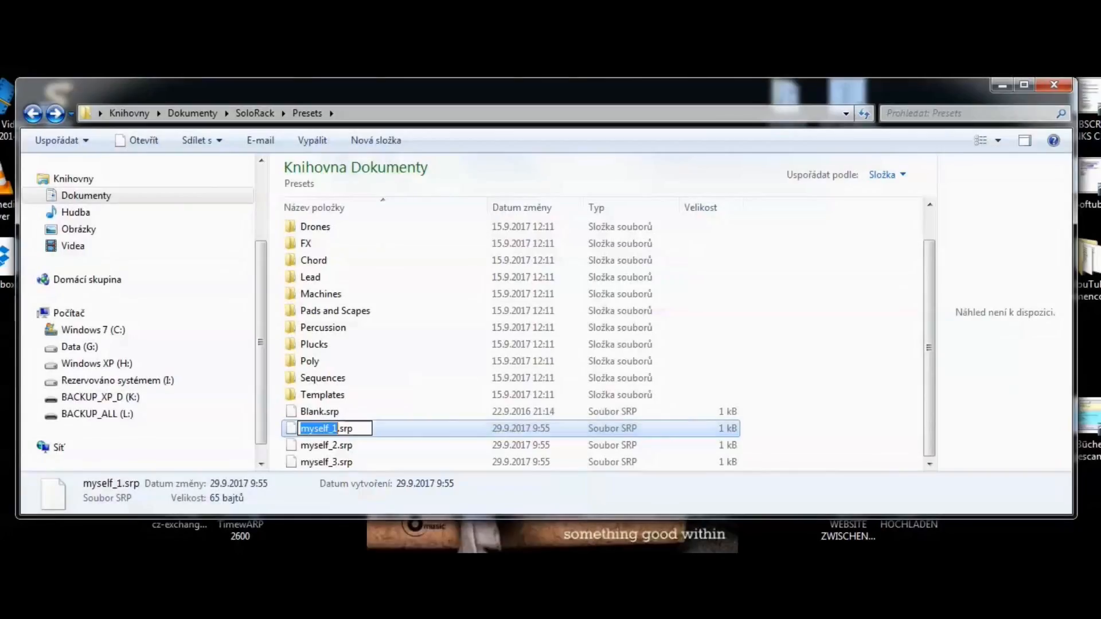
text(myself and only me)
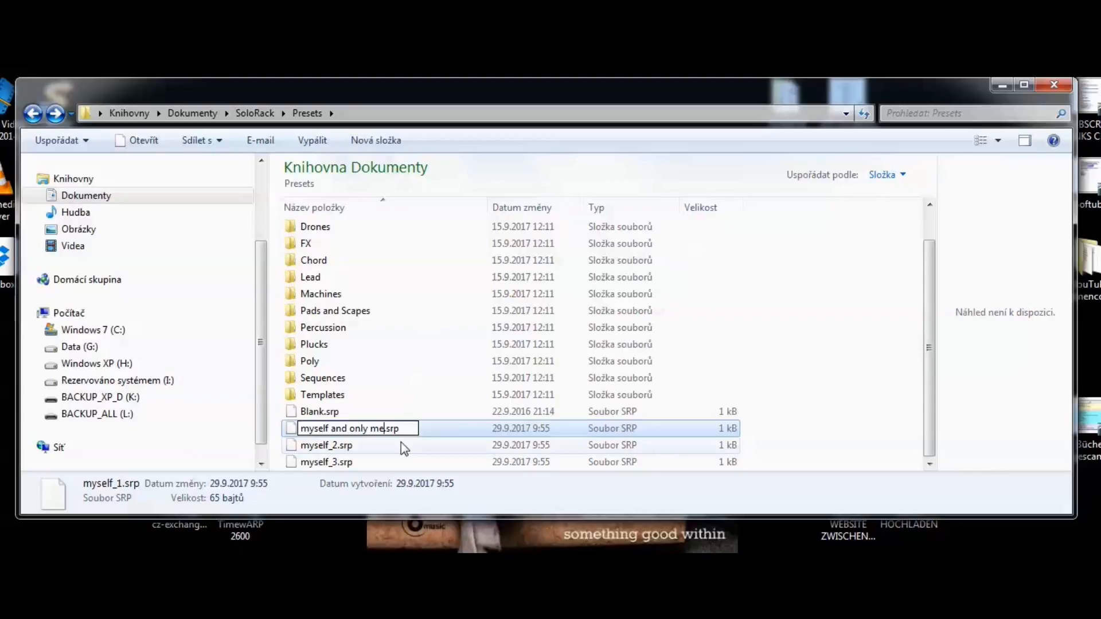
double_click(407, 393)
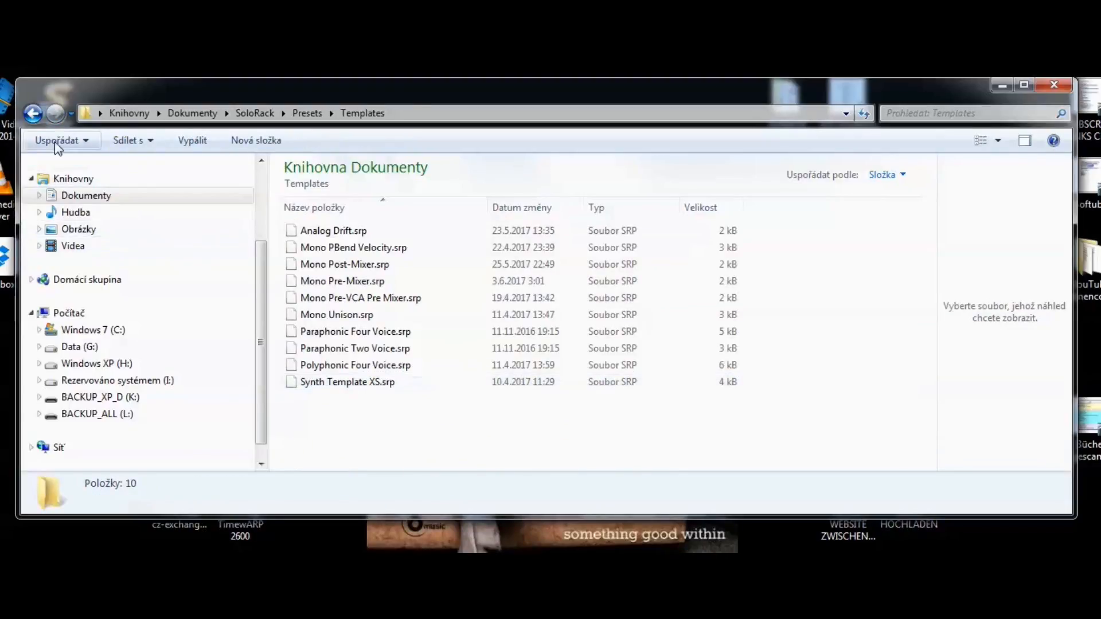
click(33, 114)
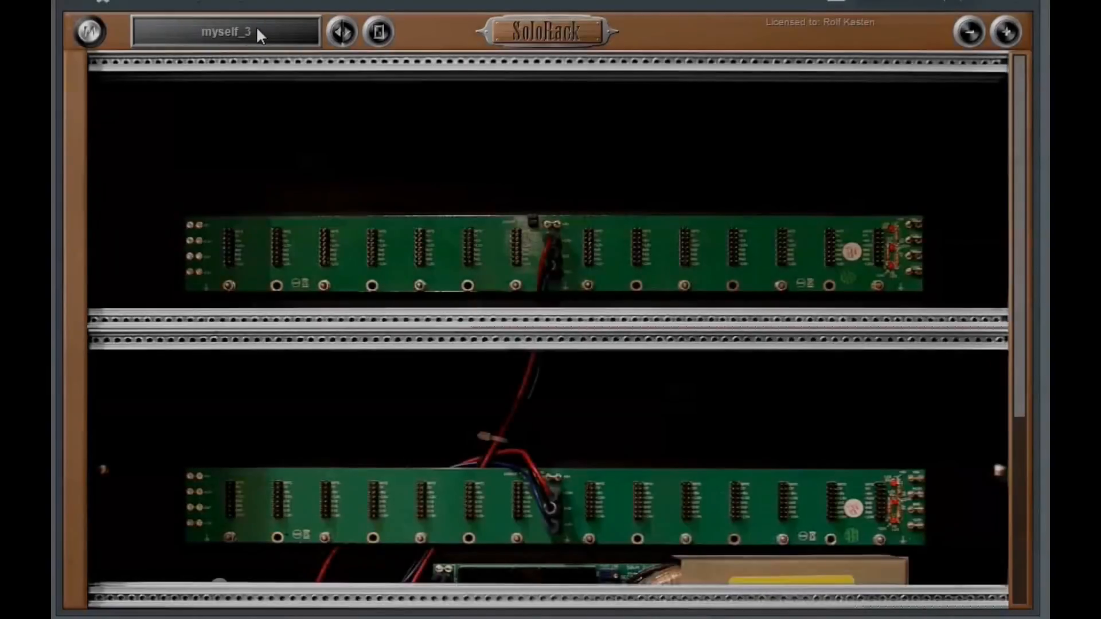
Step: Switch to SoloRack, refresh the presets library, and look at the preset list again
click(257, 29)
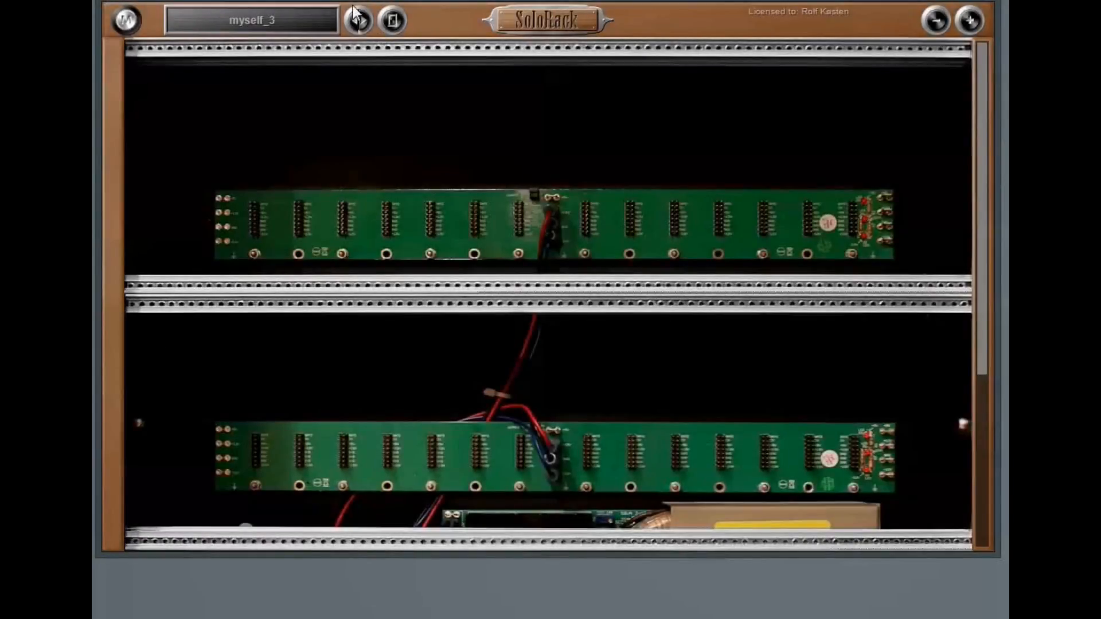
click(391, 21)
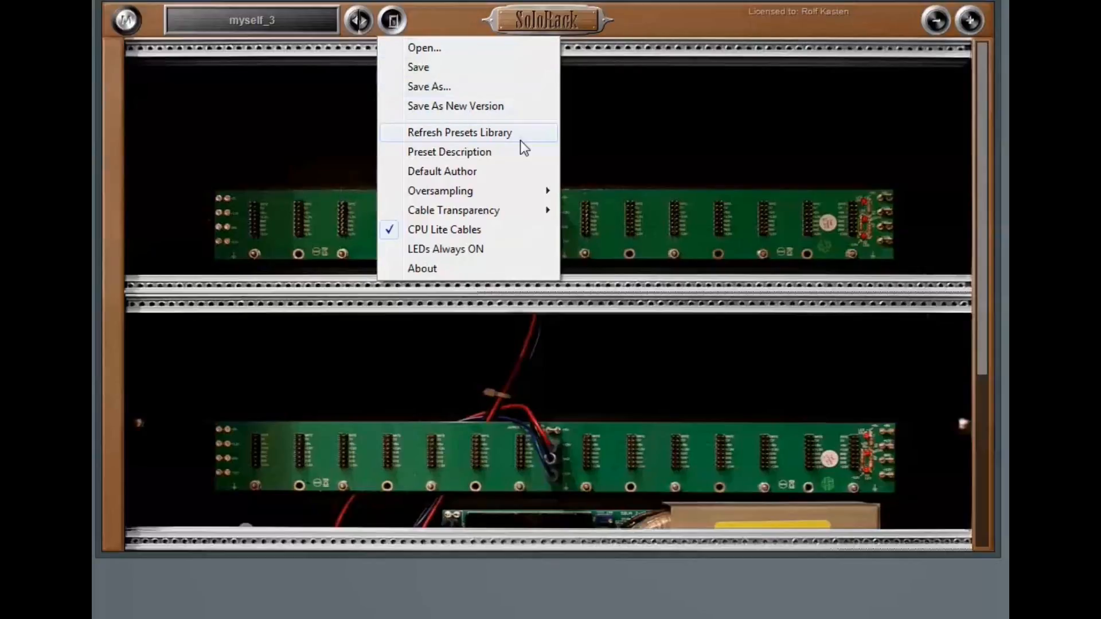
click(434, 134)
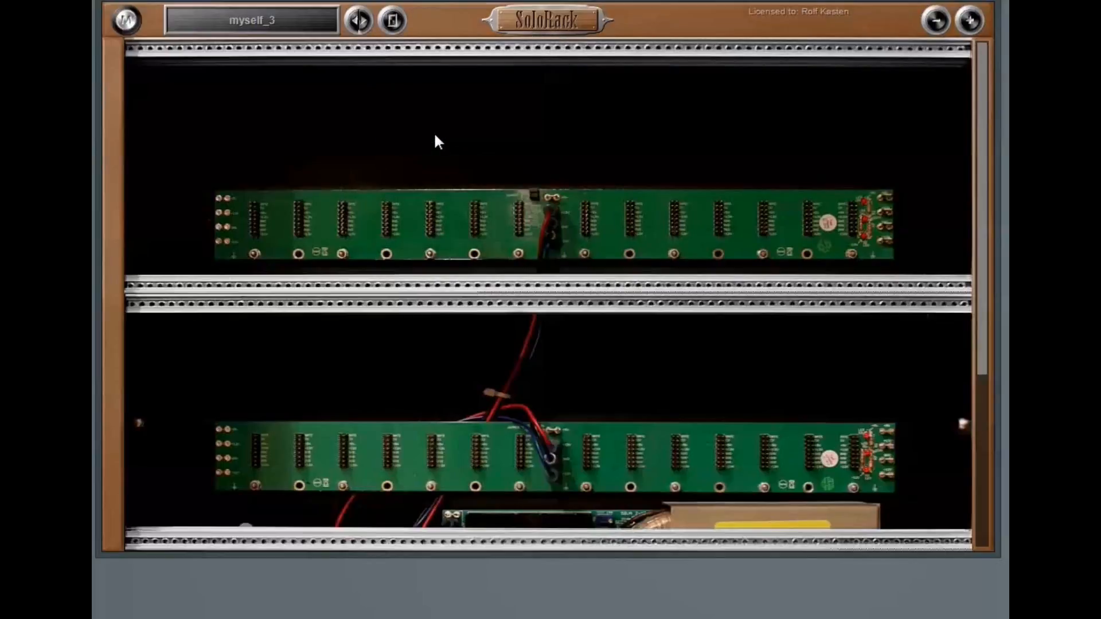
click(315, 21)
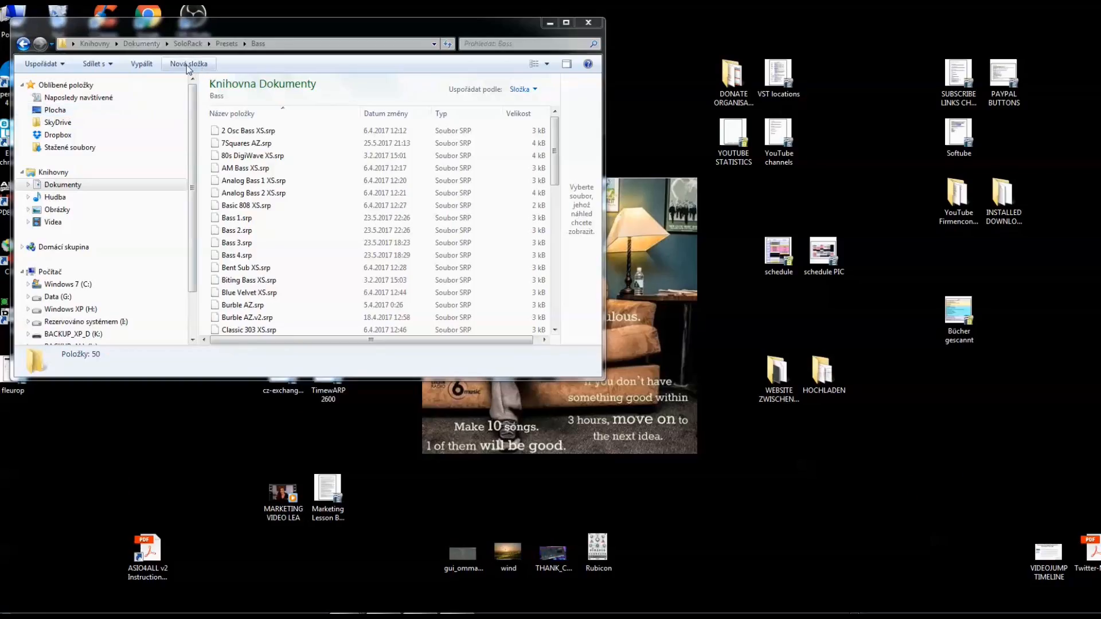
Step: Create a subfolder named "New Folder 1" in the Bass folder of the SoloRack presets in Windows Explorer
click(194, 66)
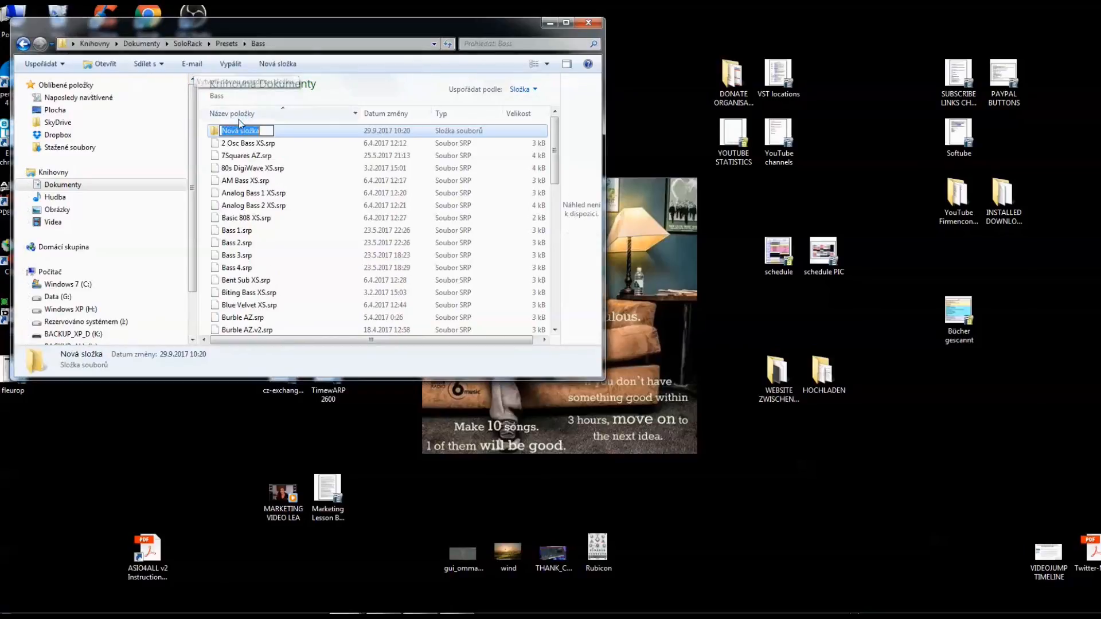
text(N)
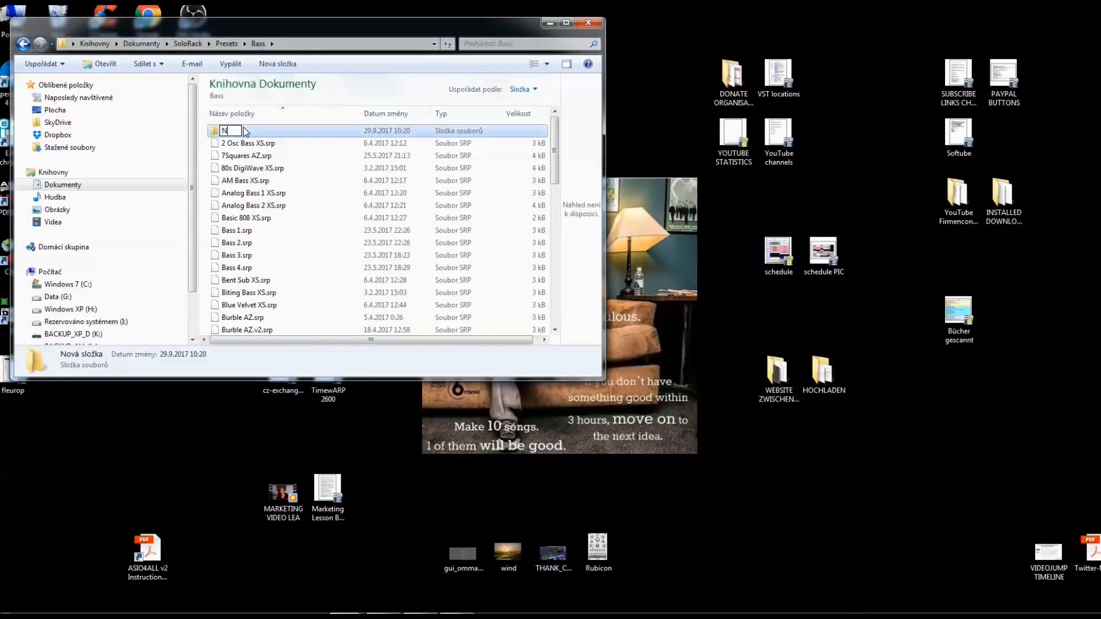
text(ew Folder)
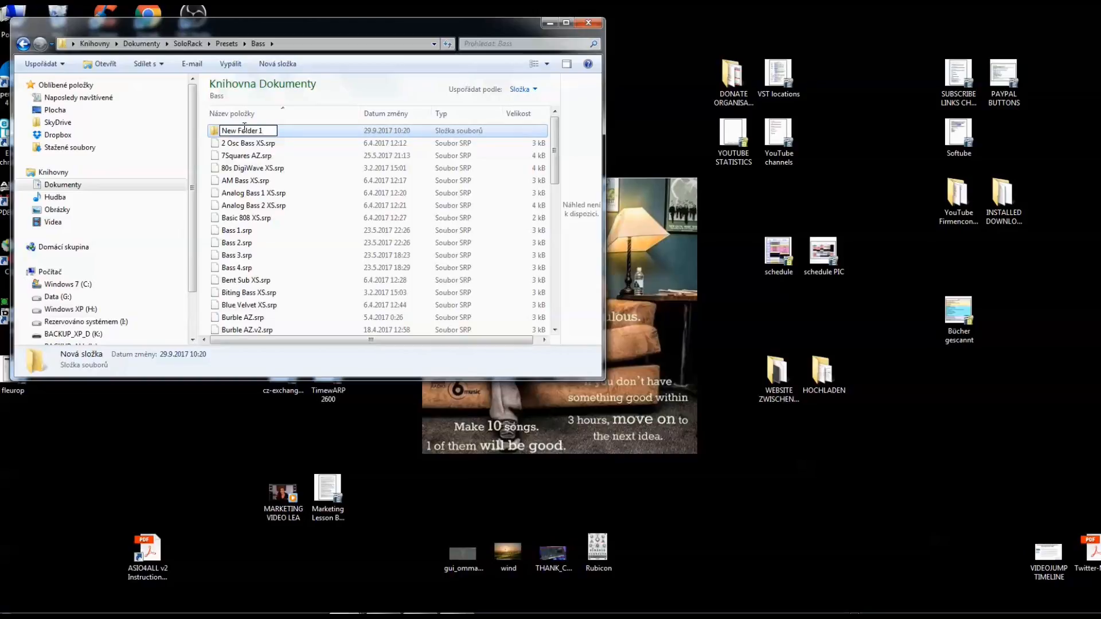
text( 1)
key(Return)
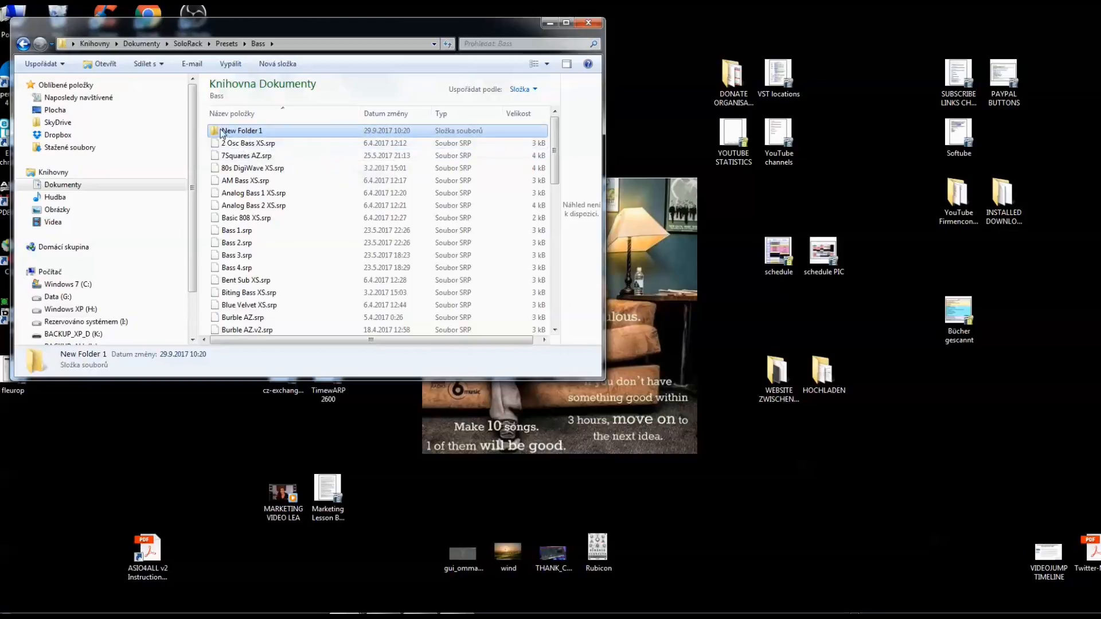
Step: Open New Folder 1, move its window aside, and open a second Explorer window showing the computer's drives
double_click(217, 131)
drag(244, 23, 685, 212)
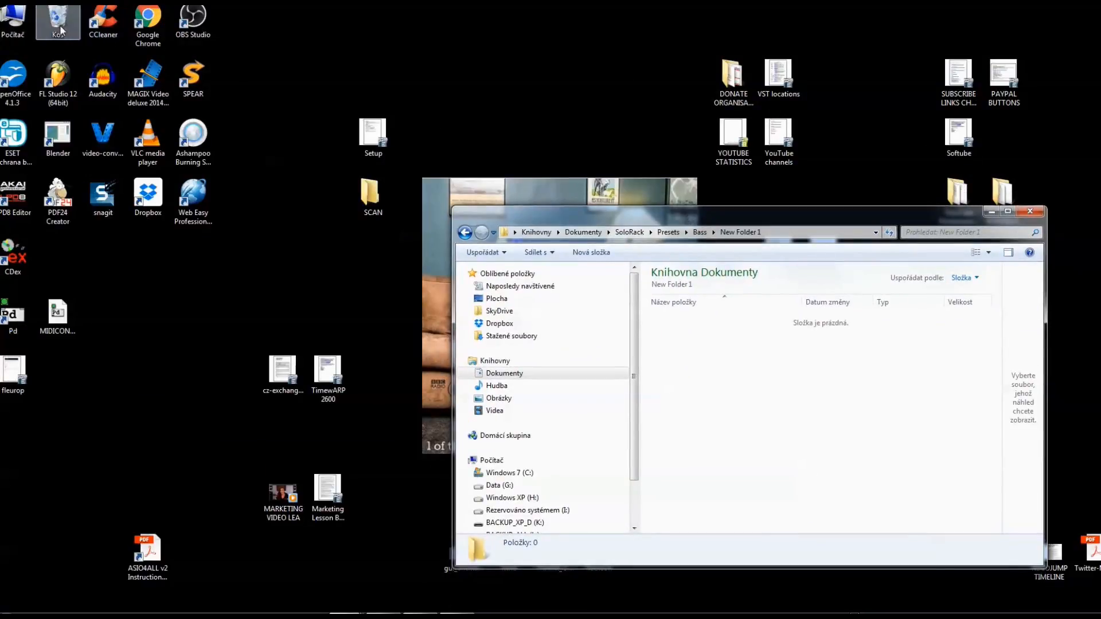
double_click(21, 29)
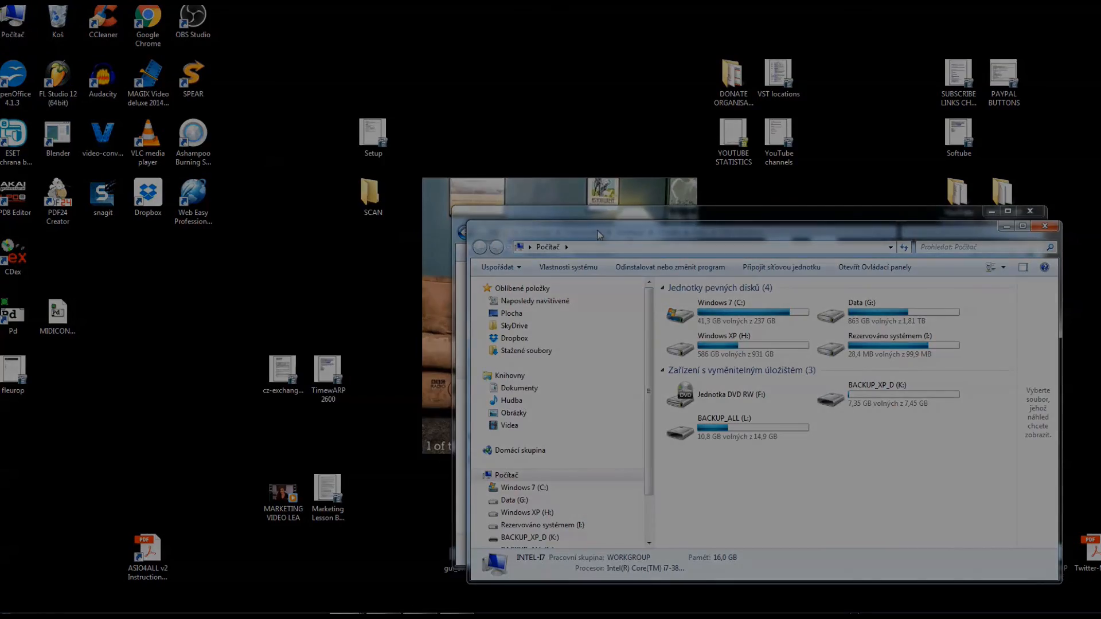
drag(596, 229, 147, 43)
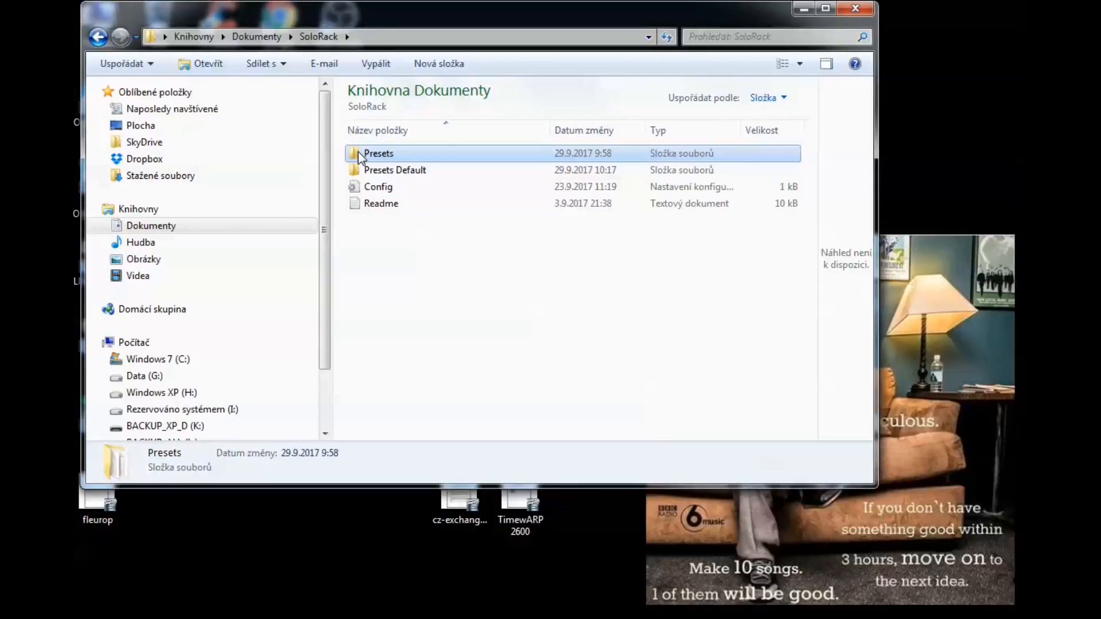
Step: Delete the Presets folder inside the SoloRack documents folder and rename the Presets Default folder to Presets
key(Delete)
click(902, 474)
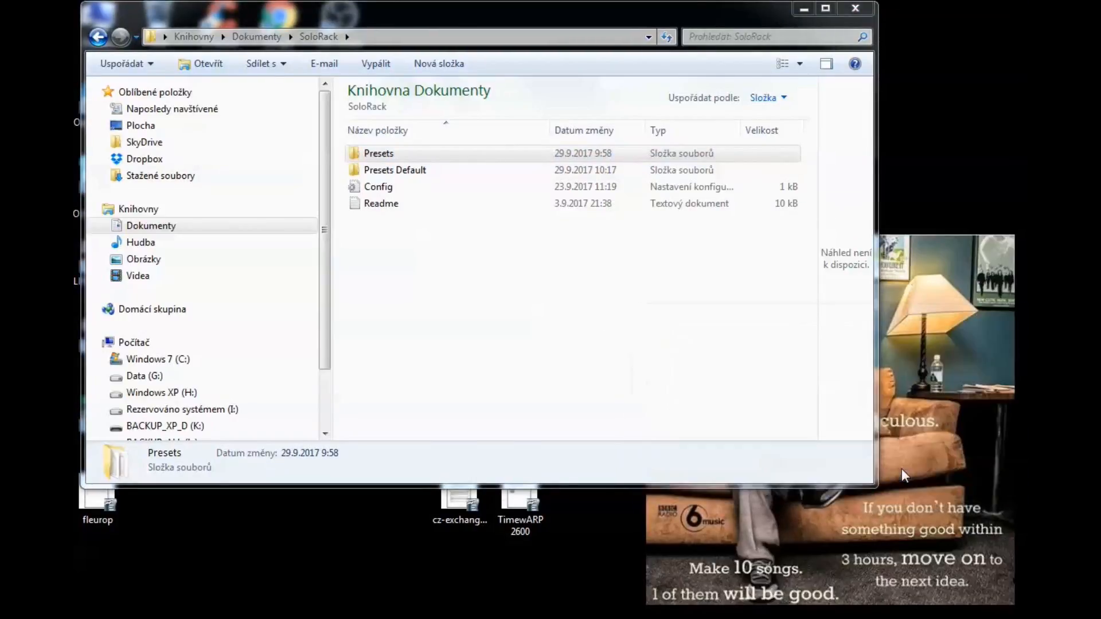
click(411, 153)
right_click(413, 157)
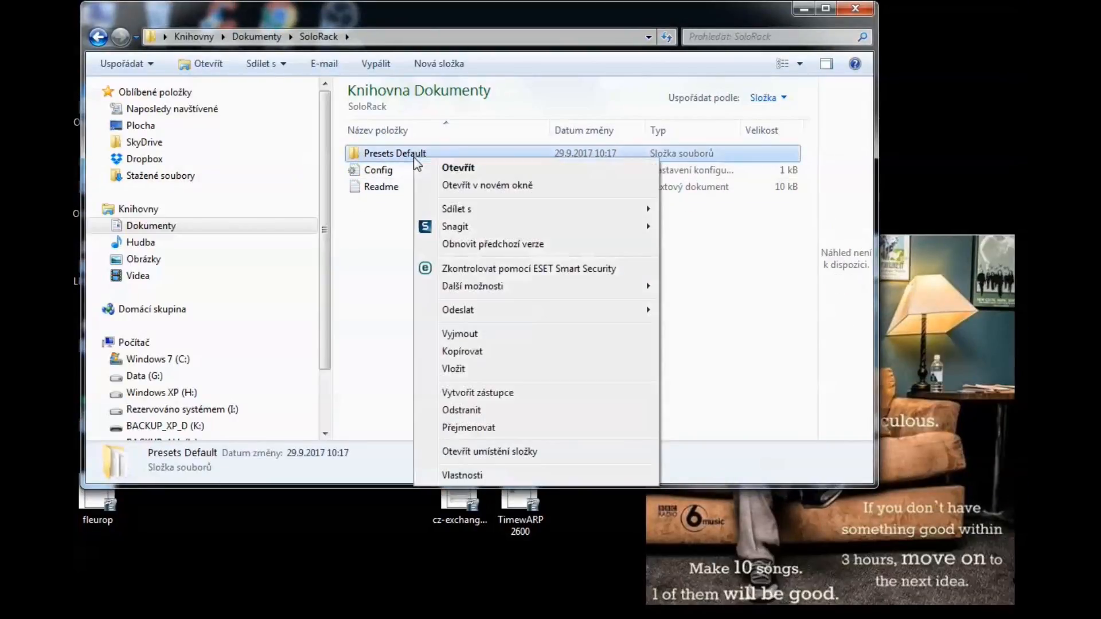
click(475, 427)
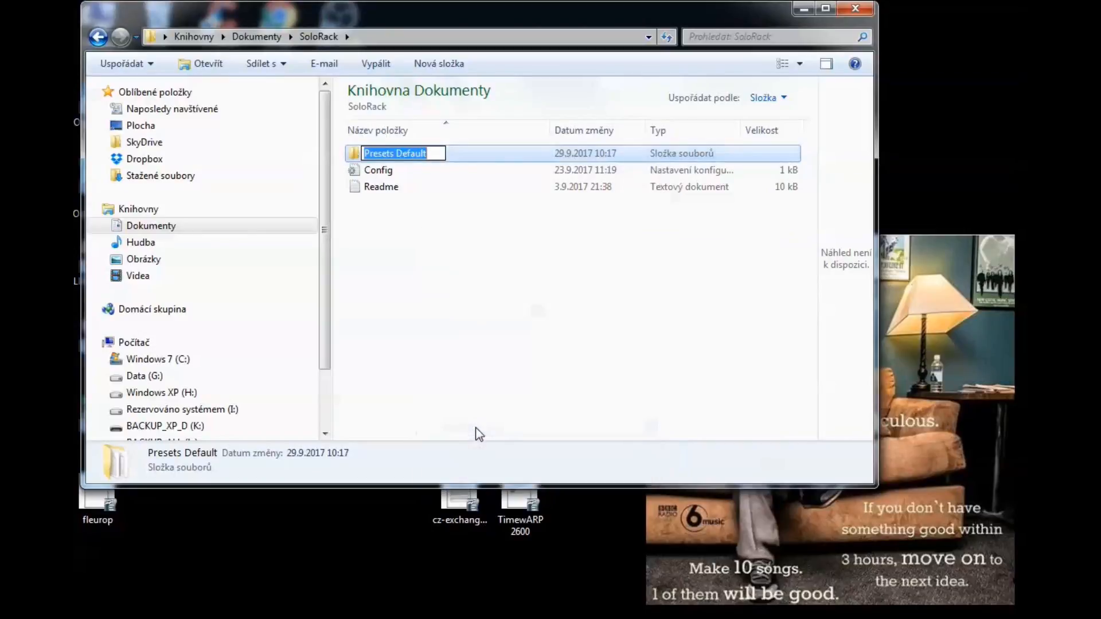
key(End)
key(BackSpace)
key(BackSpace)
key(BackSpace)
key(BackSpace)
key(BackSpace)
key(BackSpace)
key(BackSpace)
key(BackSpace)
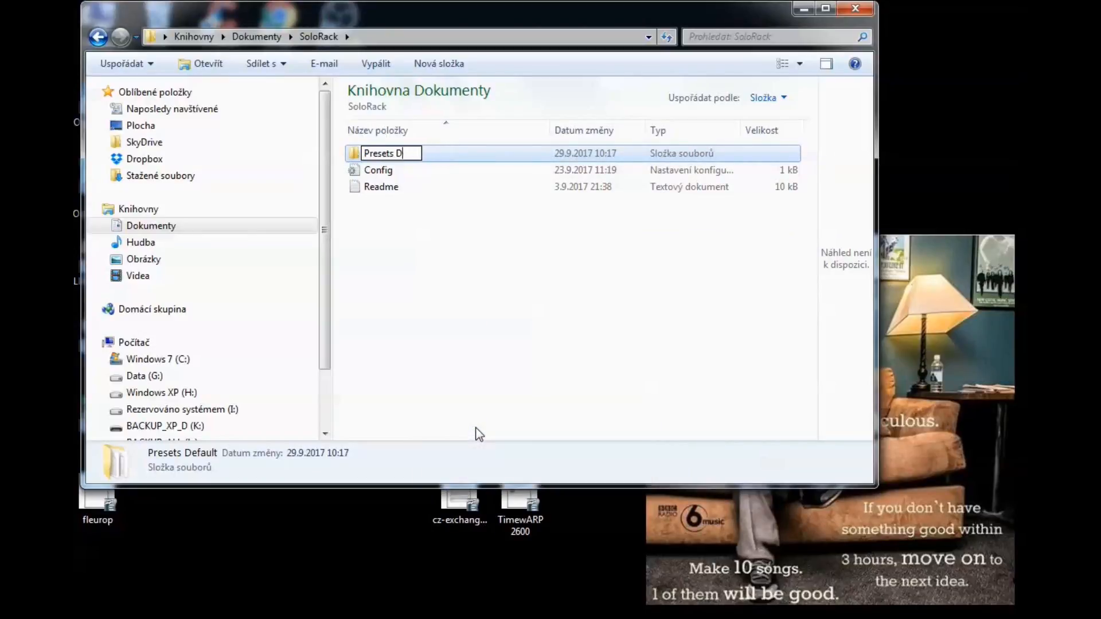
key(Return)
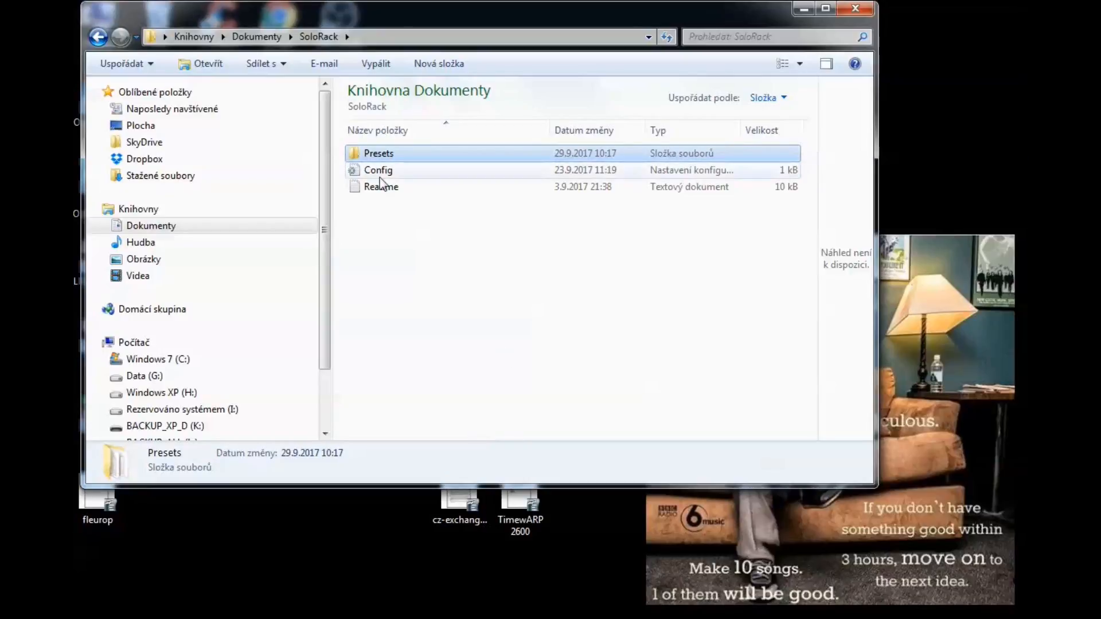
Step: Delete "myself and only me.srp" from the Presets folder and refresh the presets library in SoloRack
double_click(378, 155)
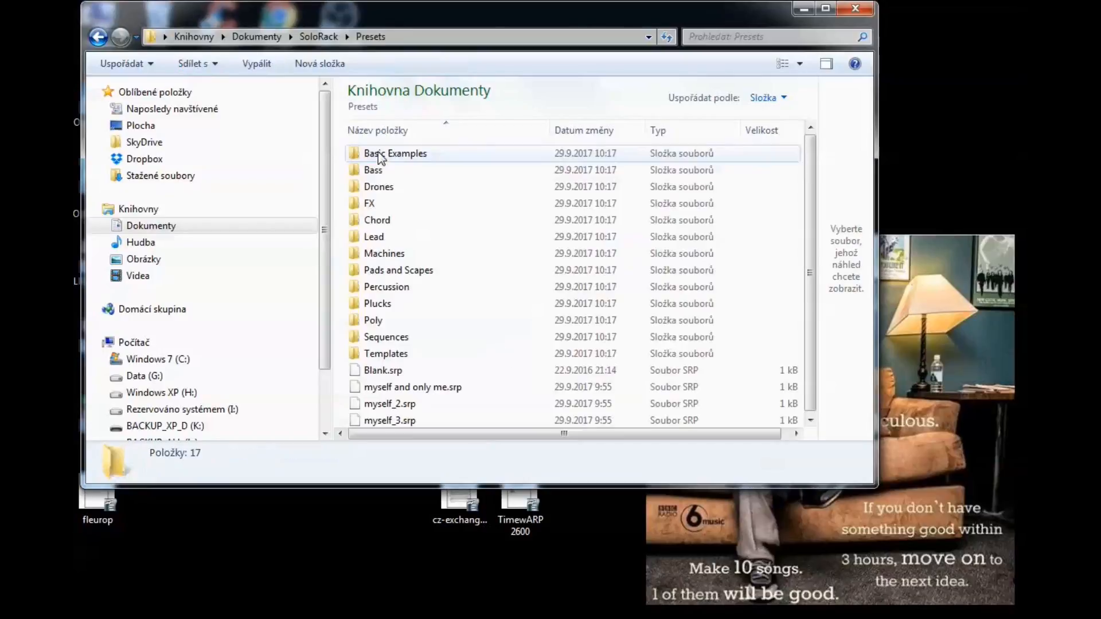
click(404, 392)
key(Delete)
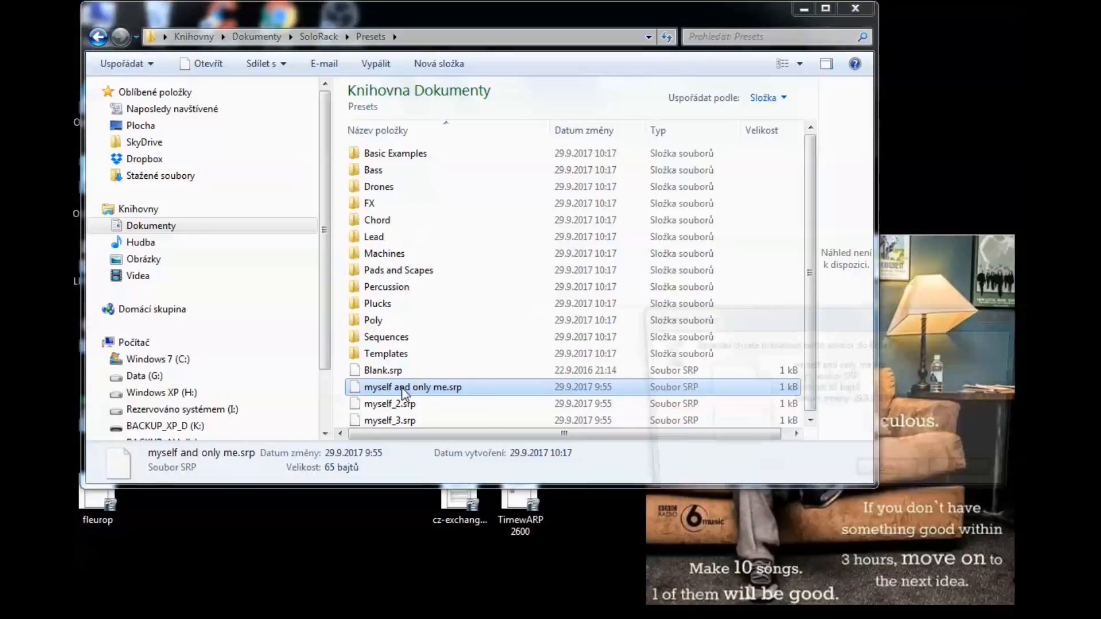
click(892, 476)
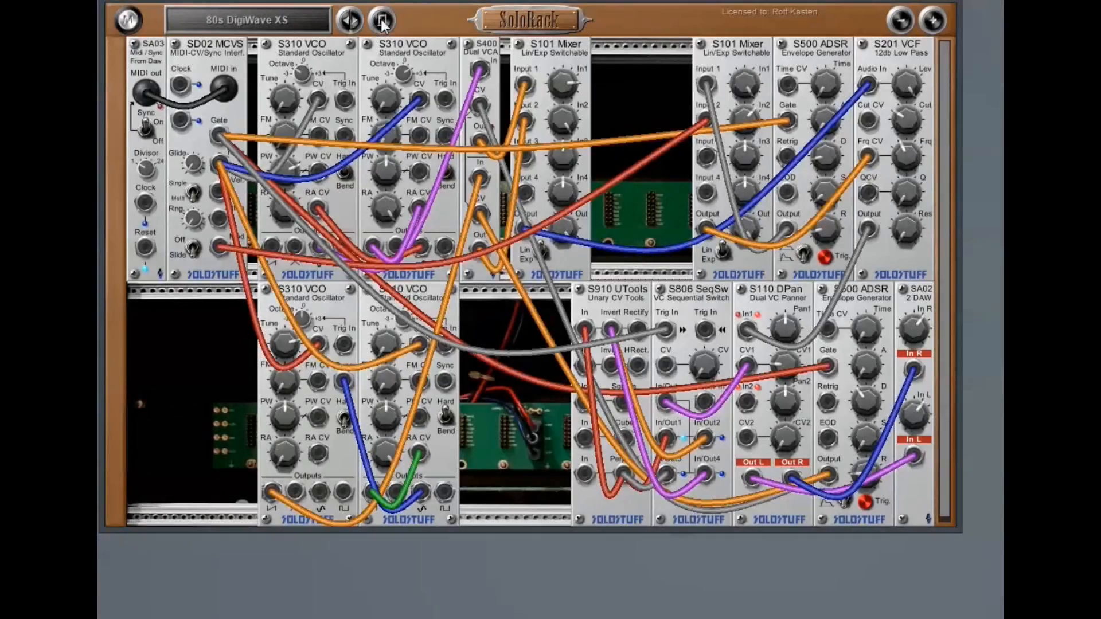
click(382, 21)
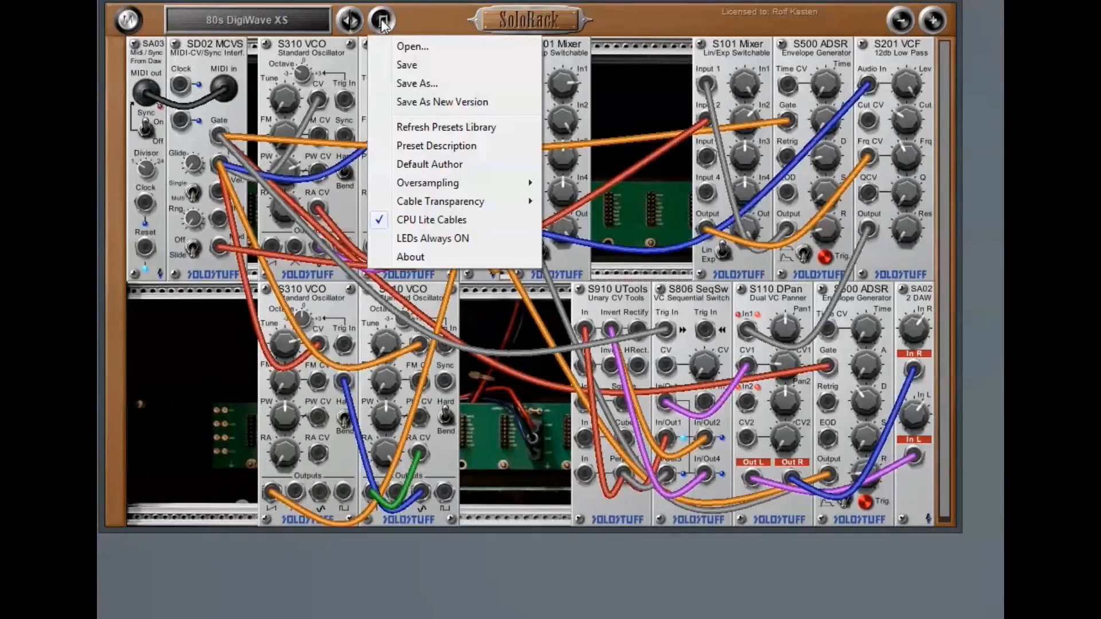
click(450, 135)
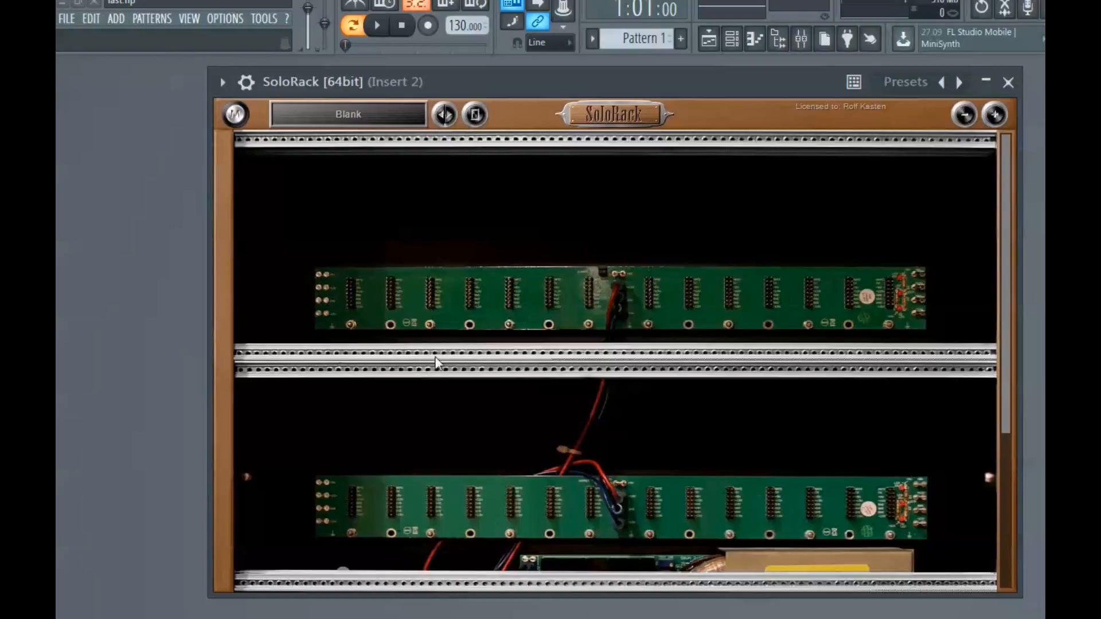
Step: Browse from SoloRack's Open Preset dialog to the Data (G:) drive, and cancel without opening a preset
click(475, 117)
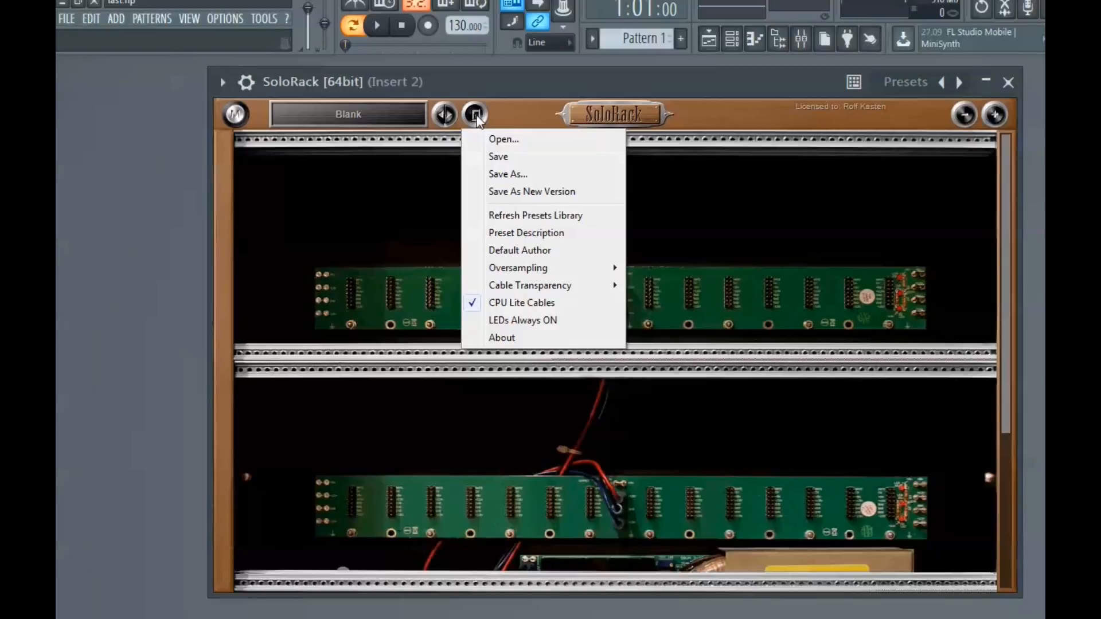
click(504, 143)
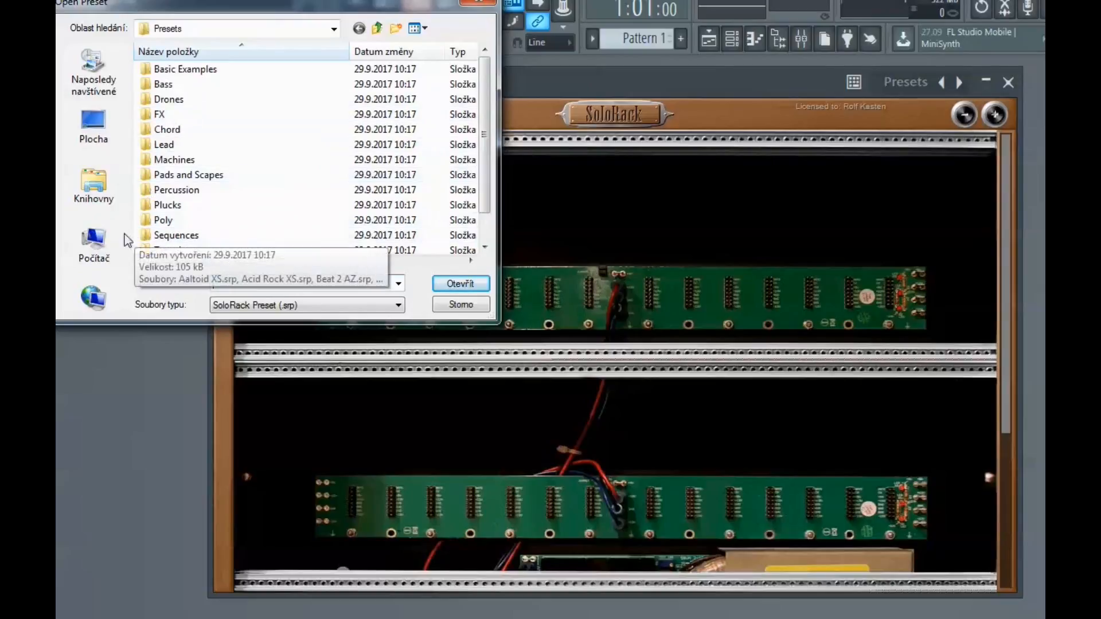
click(95, 244)
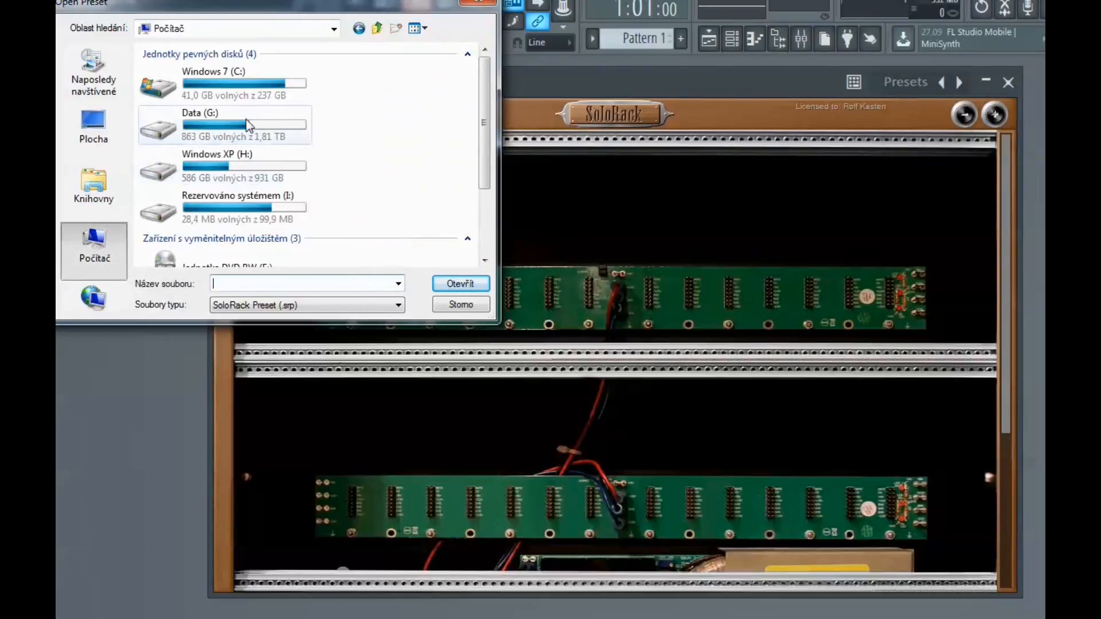
double_click(246, 120)
click(466, 304)
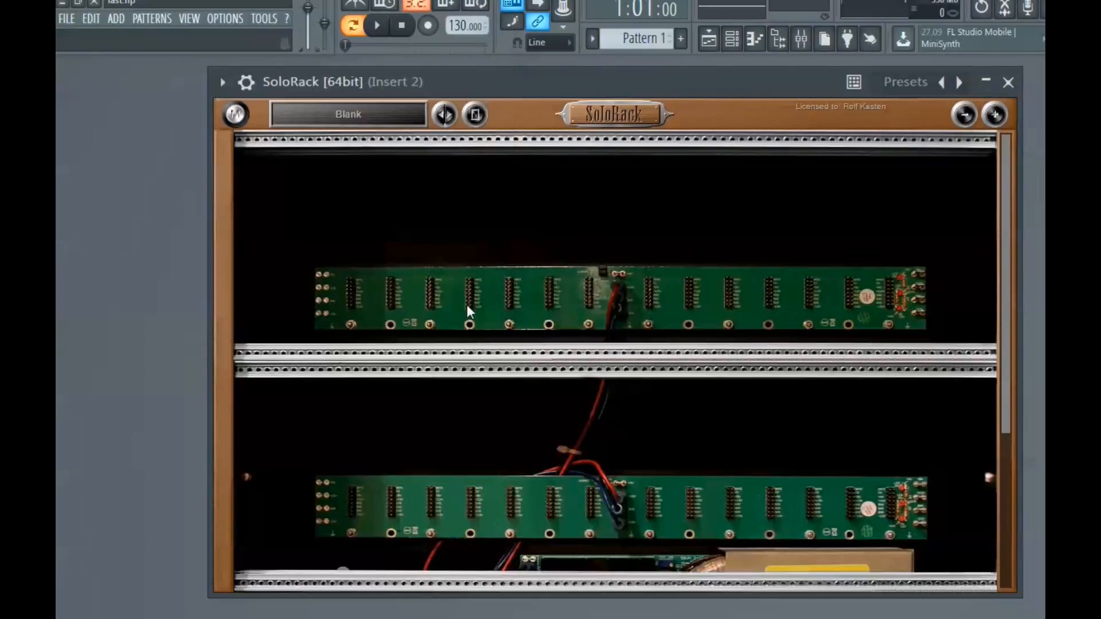
click(478, 115)
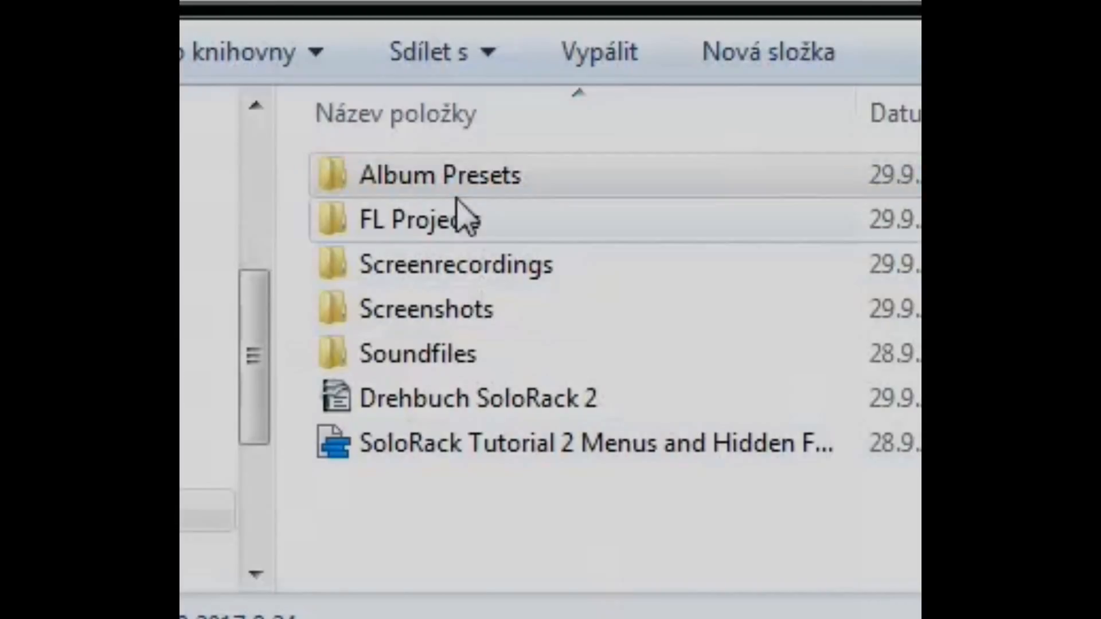
Step: Look through the album folders Cracks, The Imperfectness of the Void and The Void inside Album Presets in Windows Explorer
click(447, 183)
double_click(447, 182)
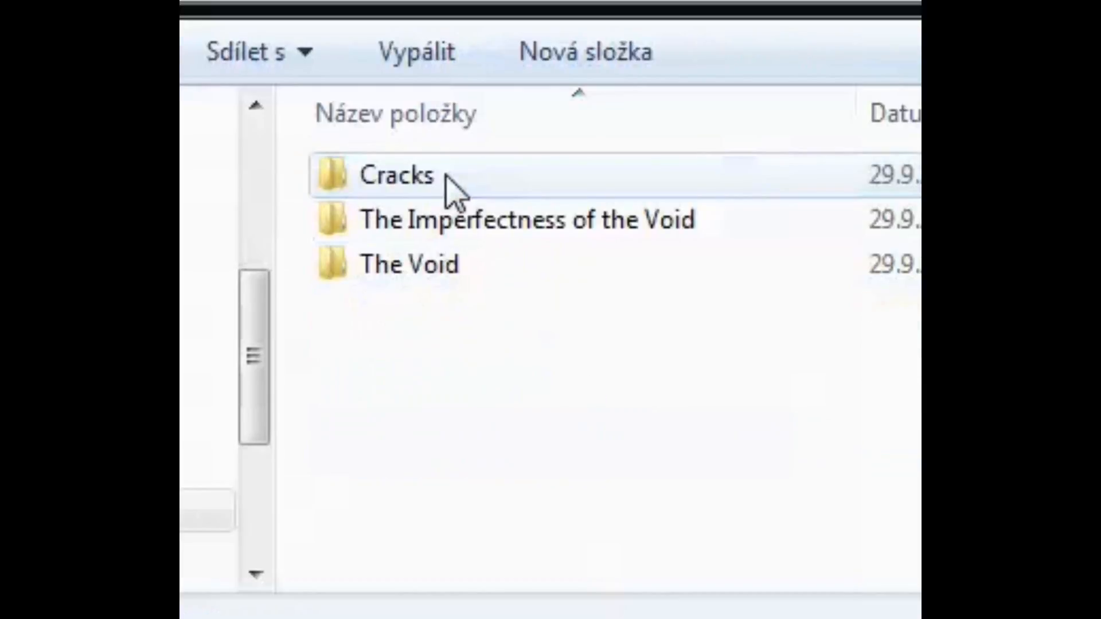
double_click(413, 190)
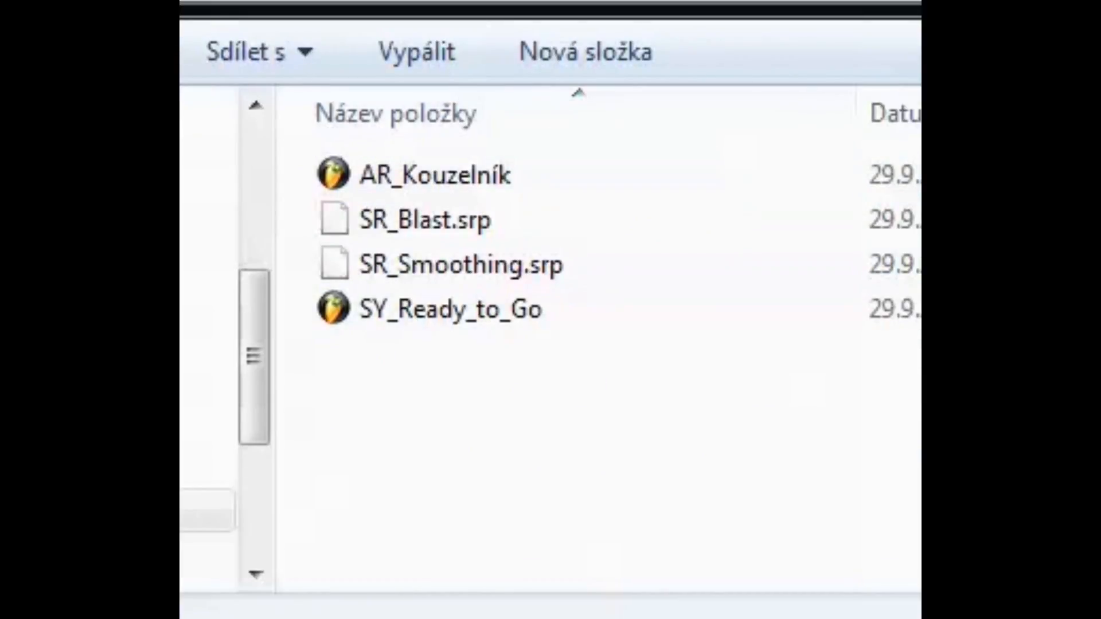
key(alt+Left)
double_click(380, 225)
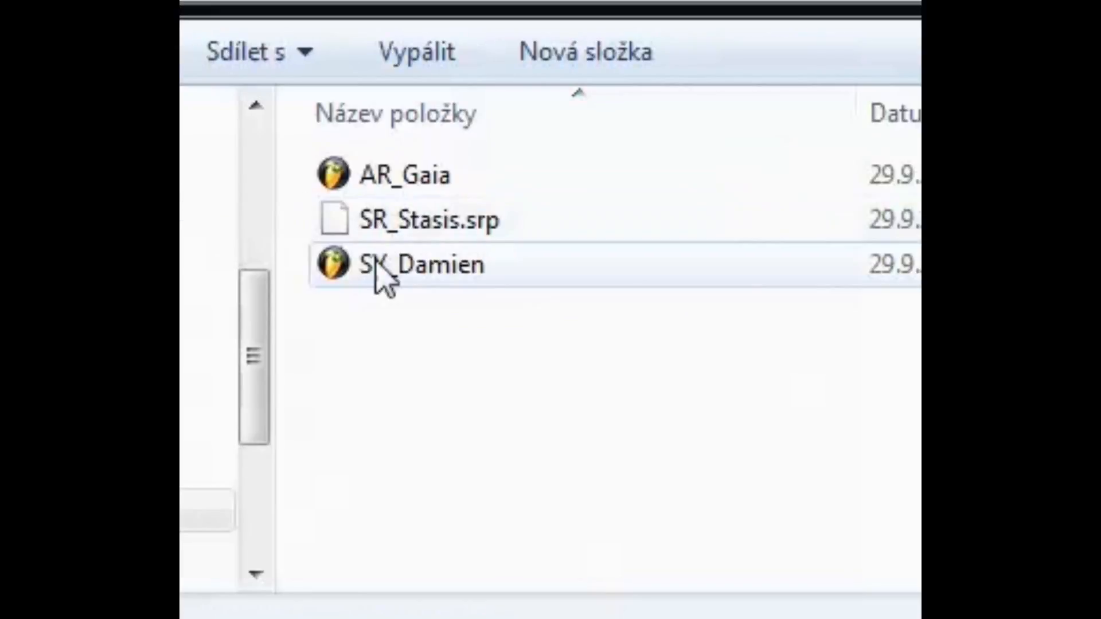
key(alt+Left)
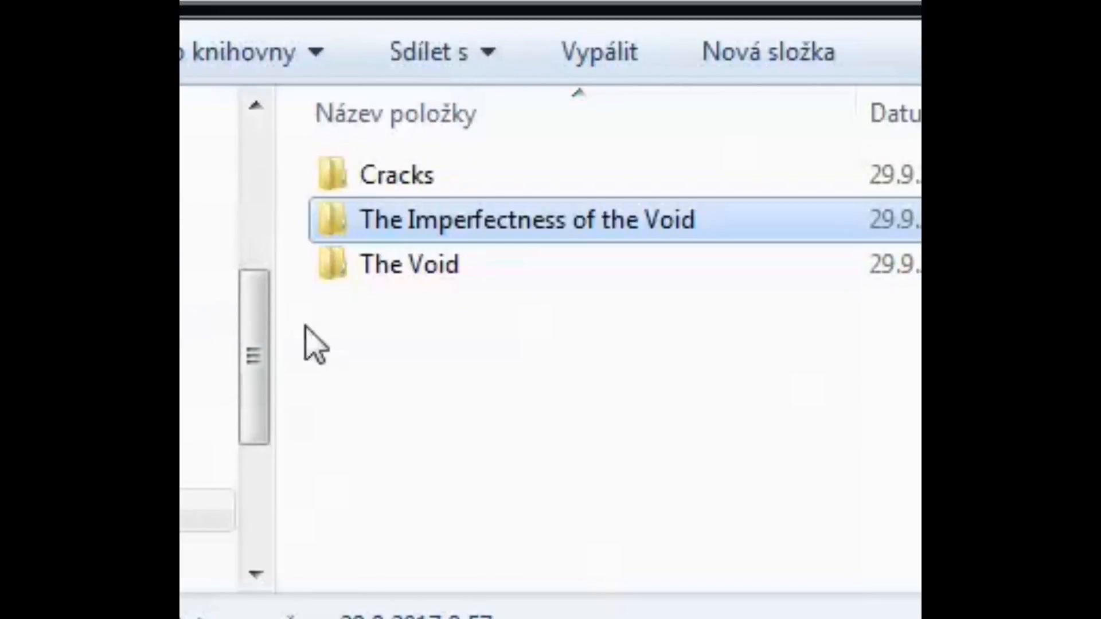
double_click(443, 269)
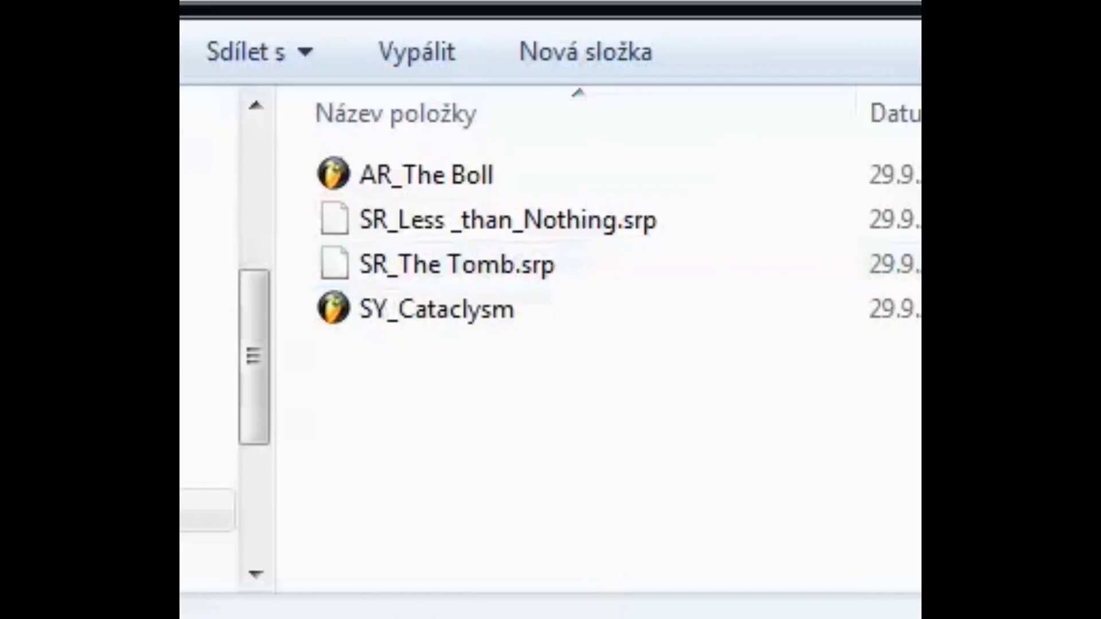
key(alt+Left)
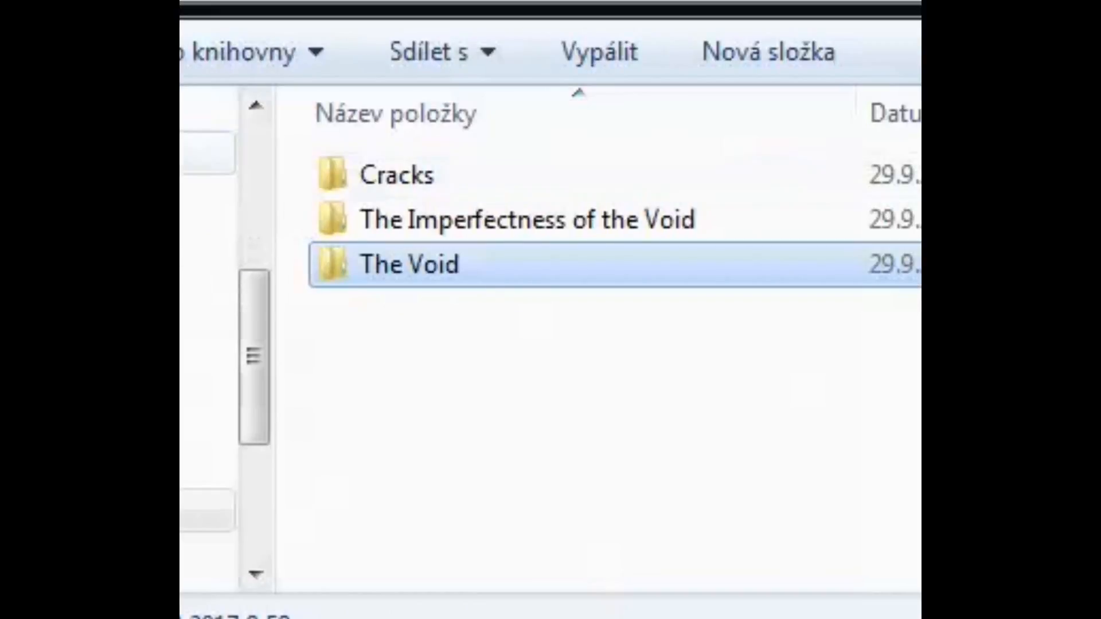
double_click(321, 177)
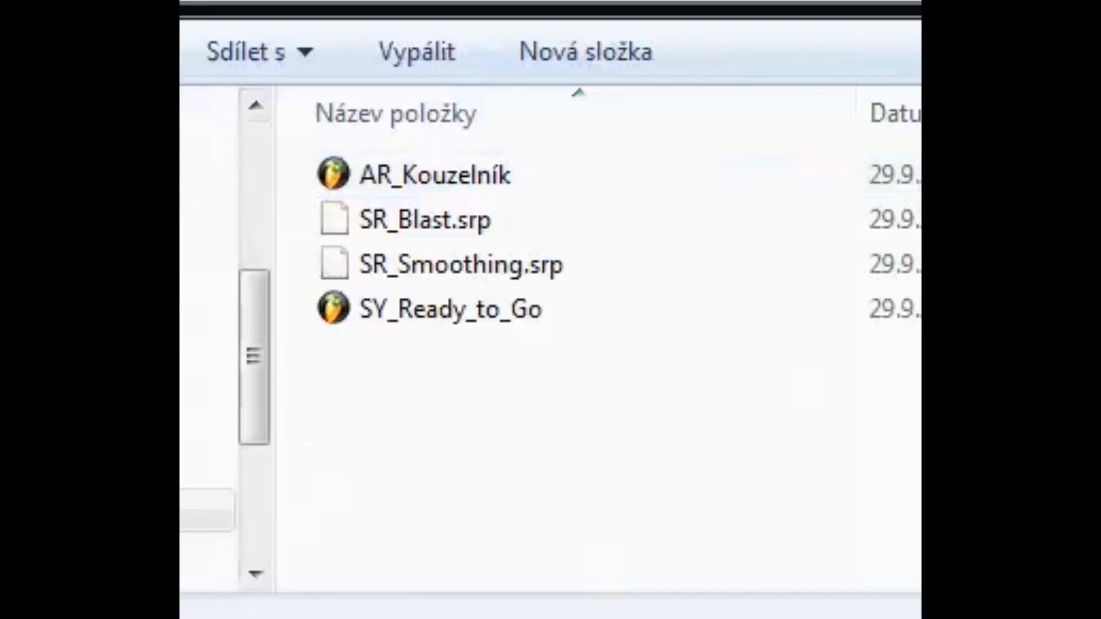
key(alt+Left)
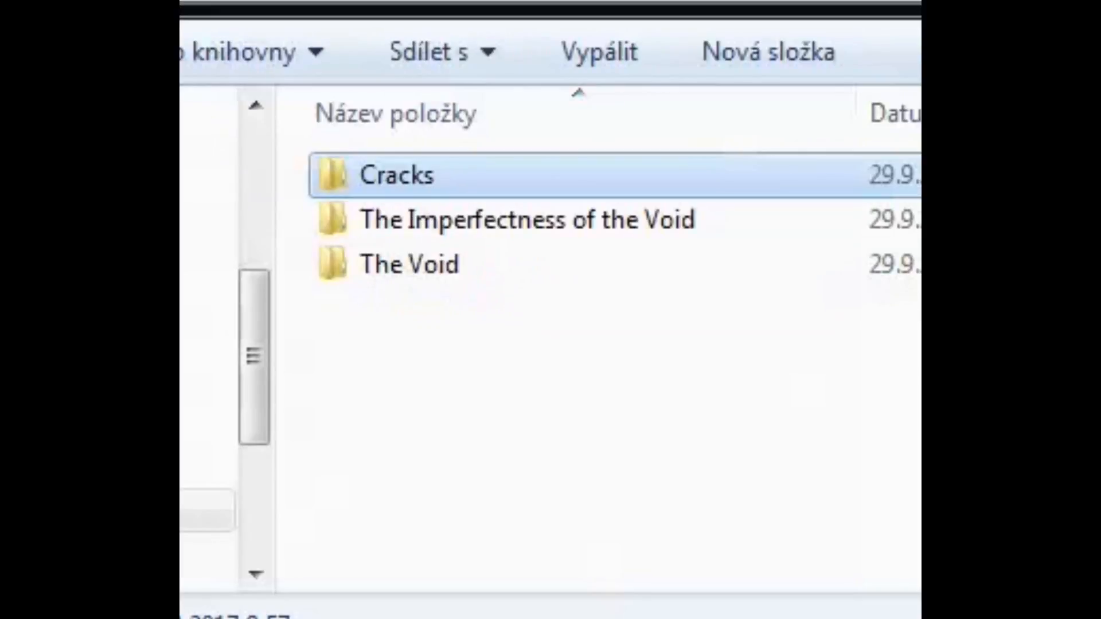
key(alt+Left)
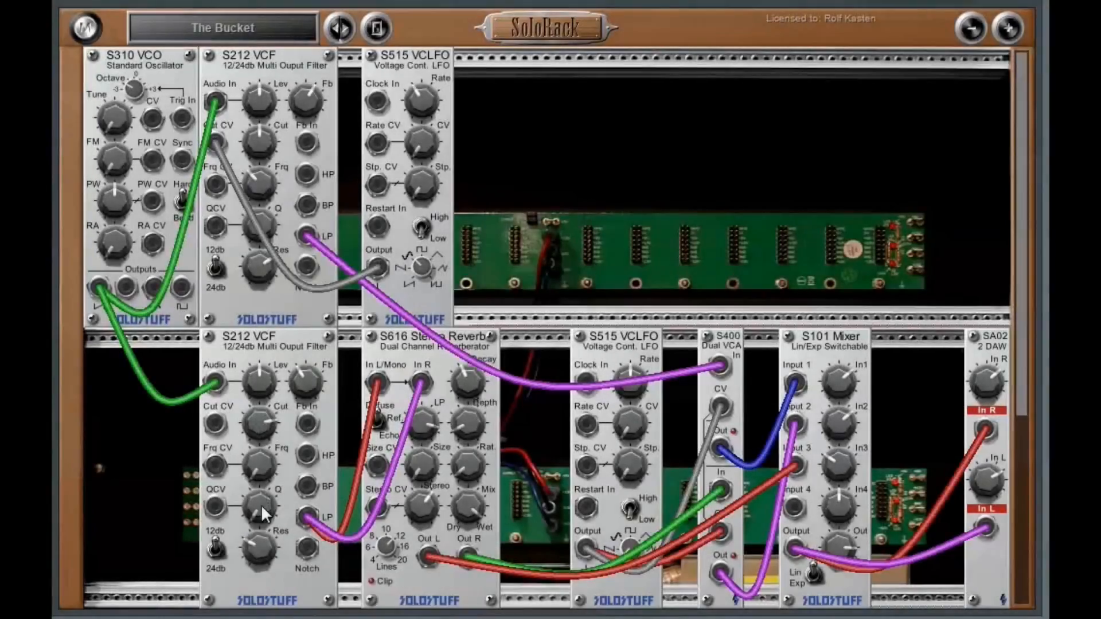
Step: Adjust the Q knob of the lower S212 VCF, save The Bucket as a new version, and check the preset list
drag(260, 505, 260, 446)
click(376, 29)
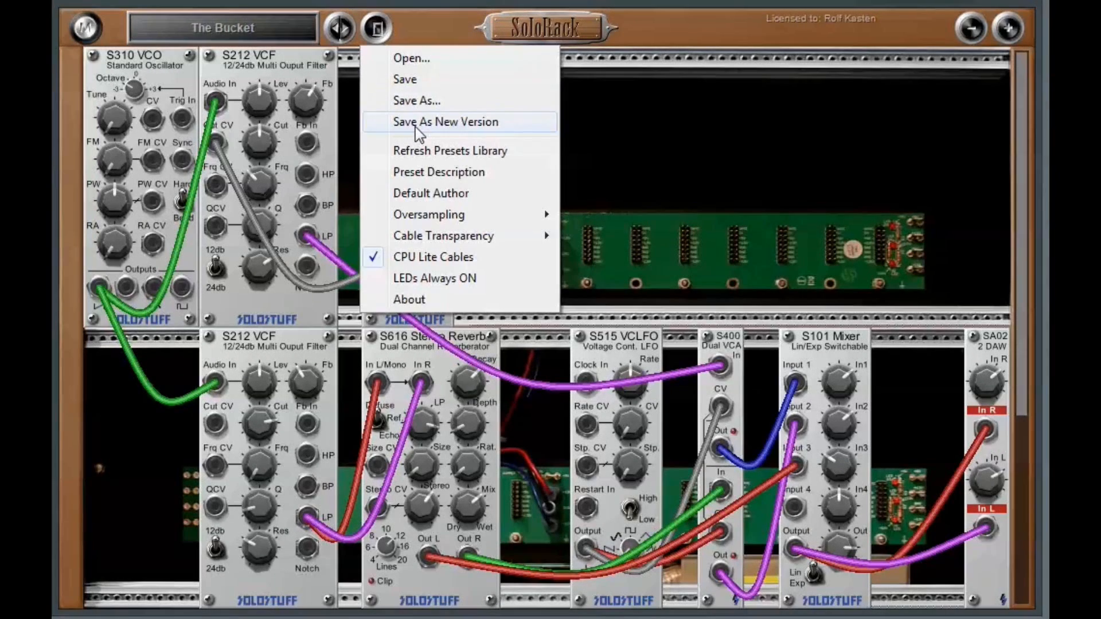
click(415, 122)
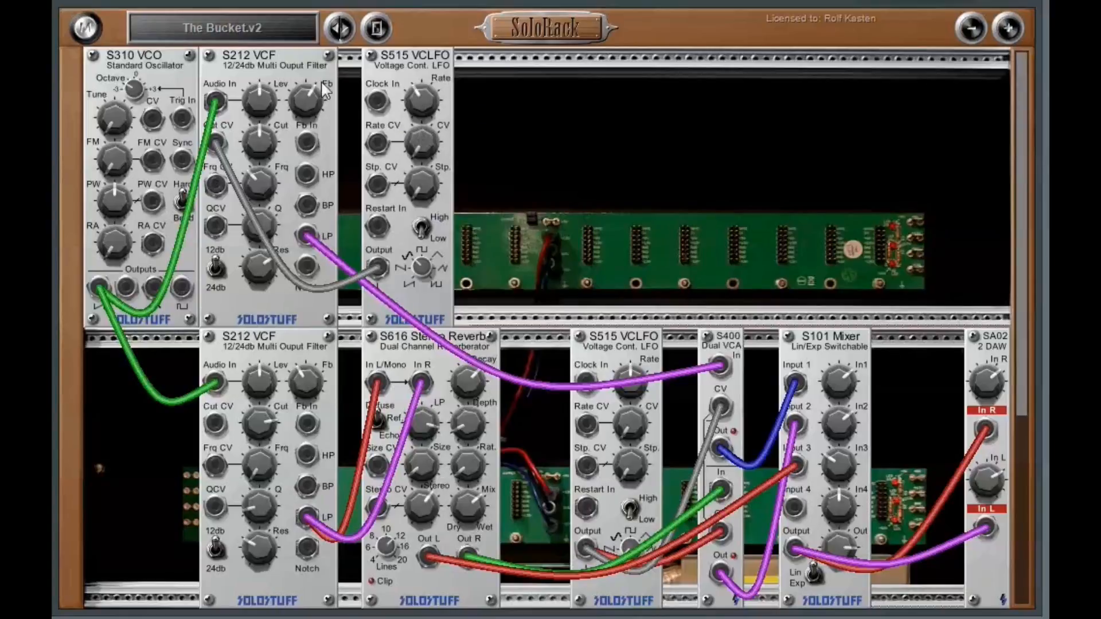
click(286, 27)
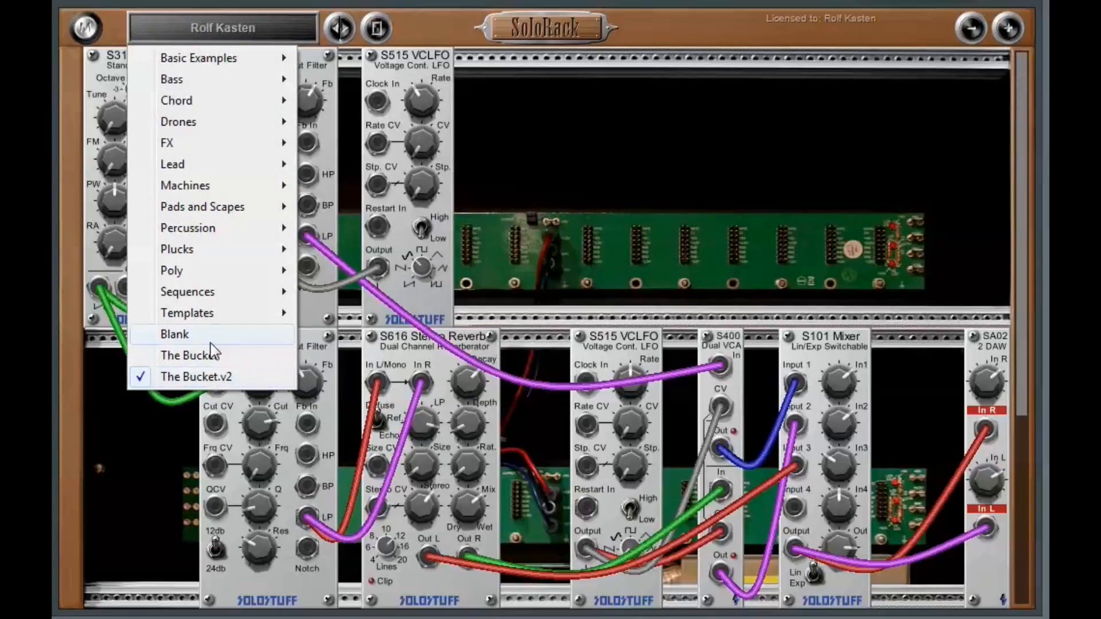
click(554, 155)
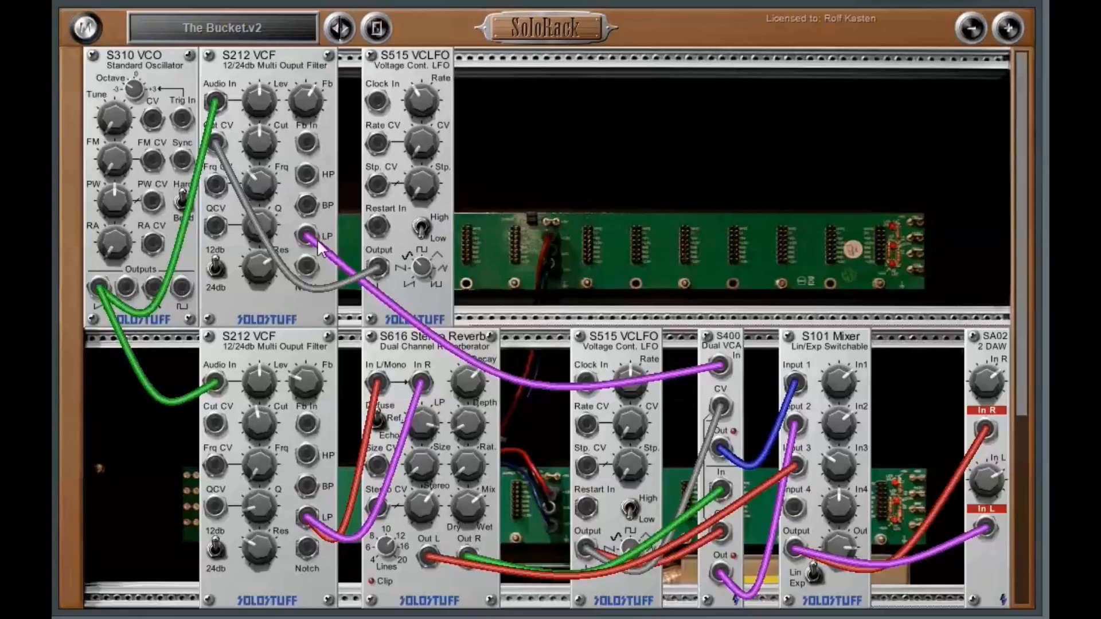
Step: Save The Bucket.v2 as another new version
click(377, 29)
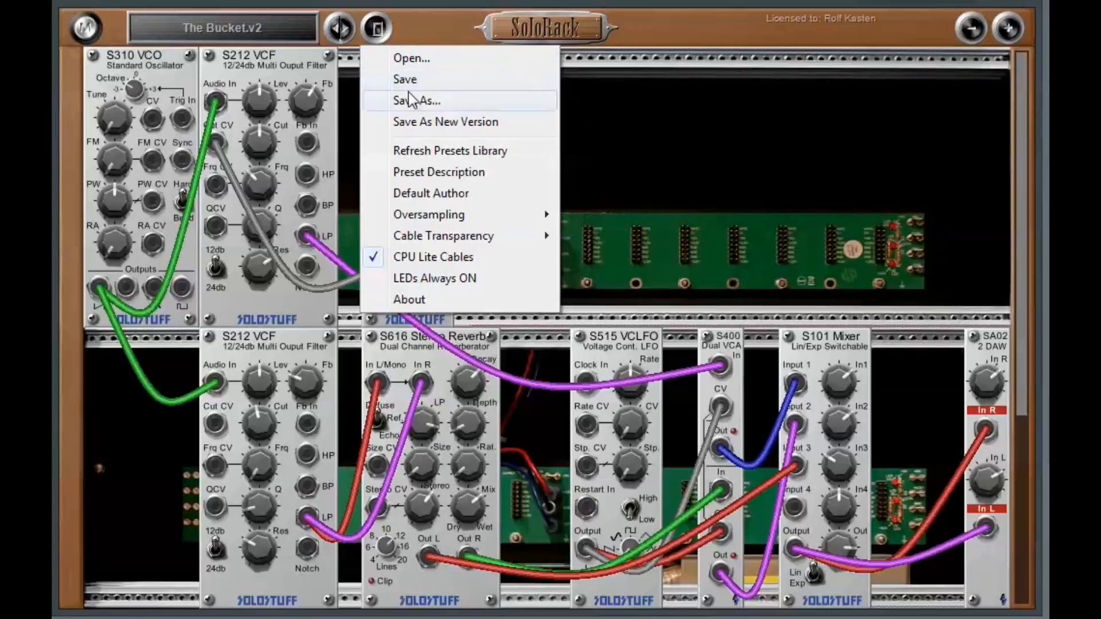
click(414, 120)
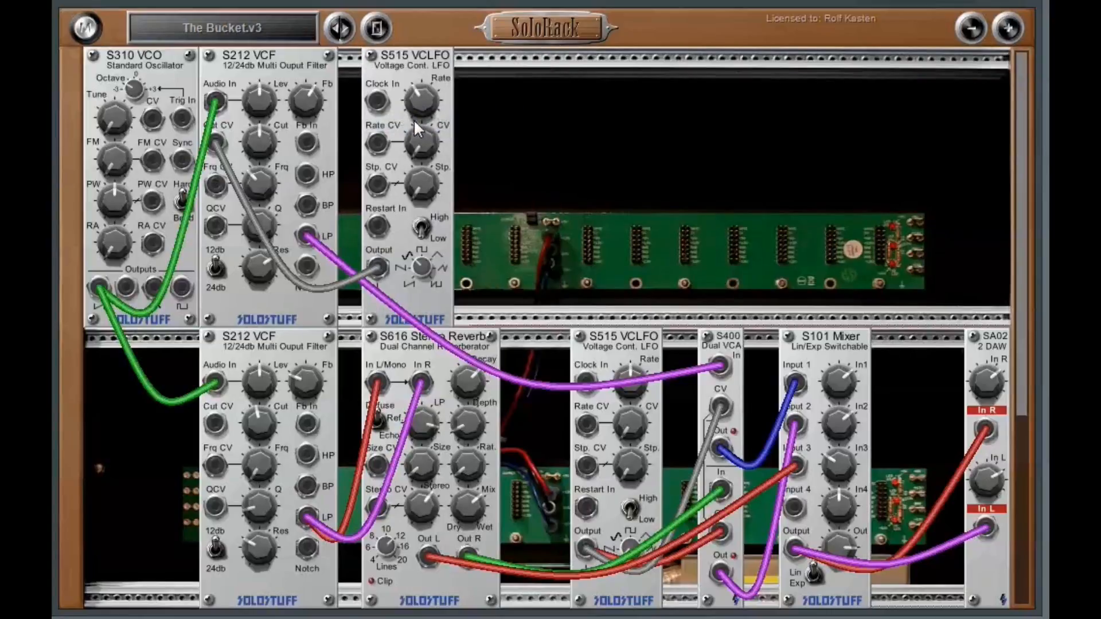
click(289, 23)
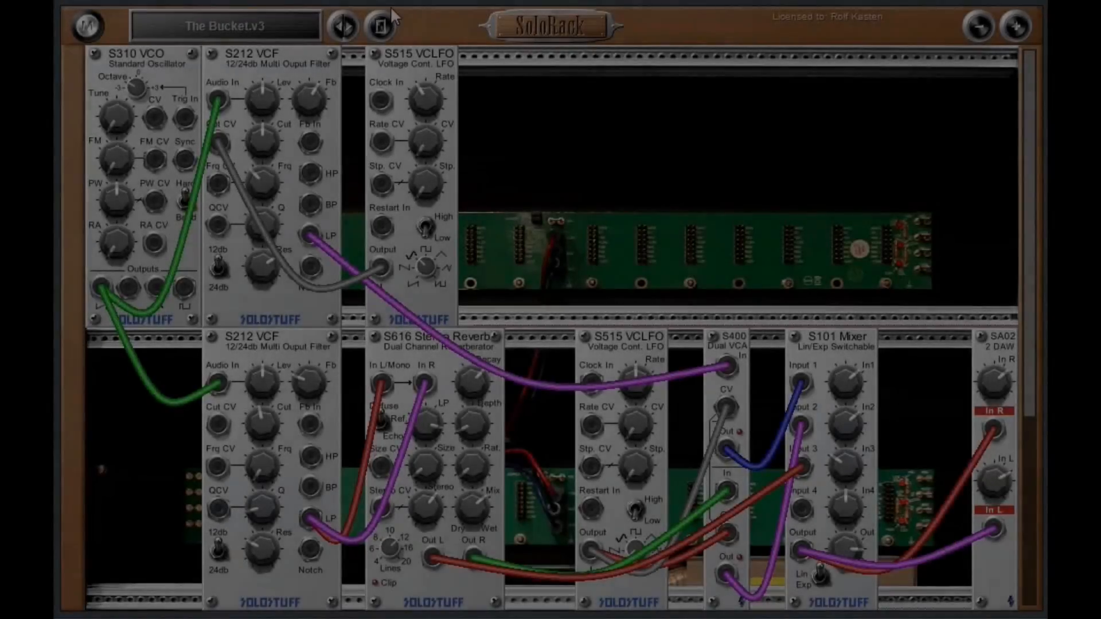
Step: Fill in the author name and enter the preset description "Flying monsters" for The Bucket.v3
click(381, 26)
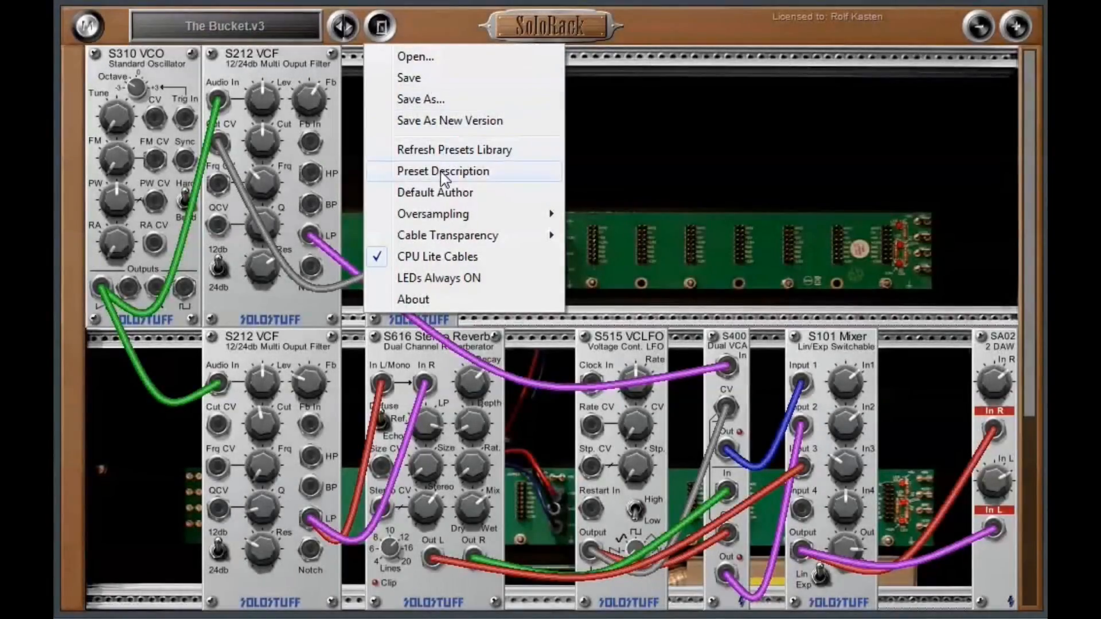
click(441, 172)
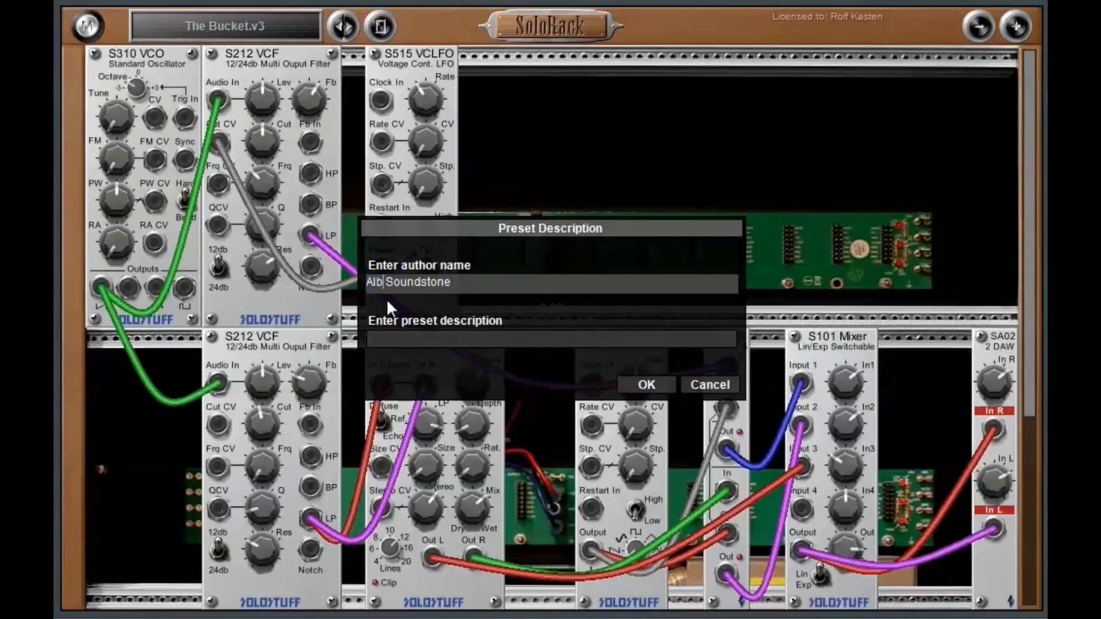
text(i)
click(386, 340)
text(Flying monsters)
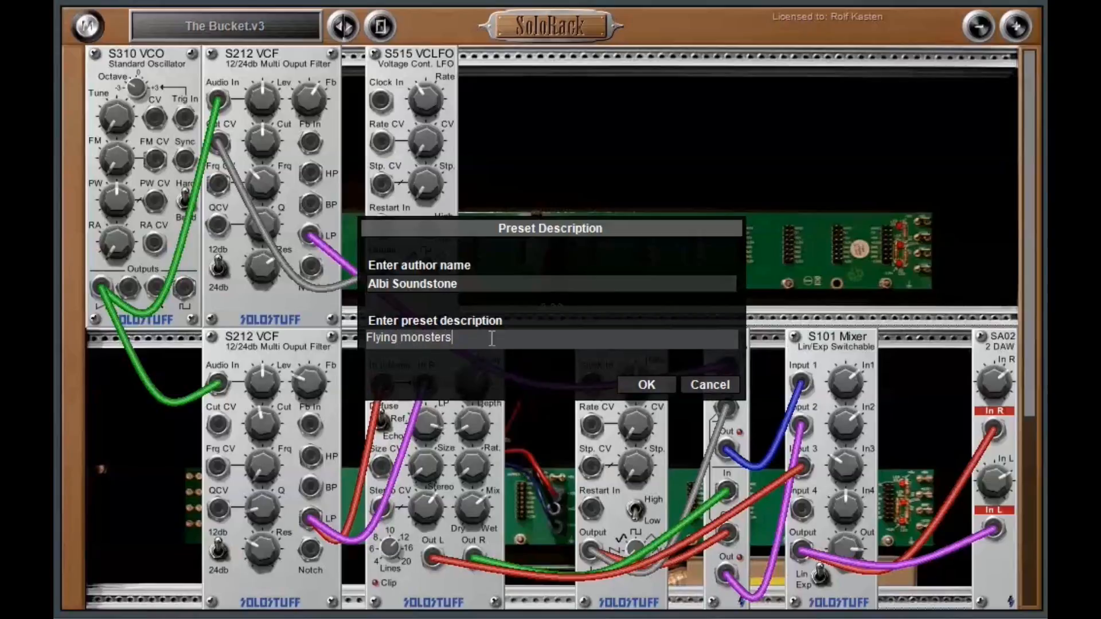
click(641, 386)
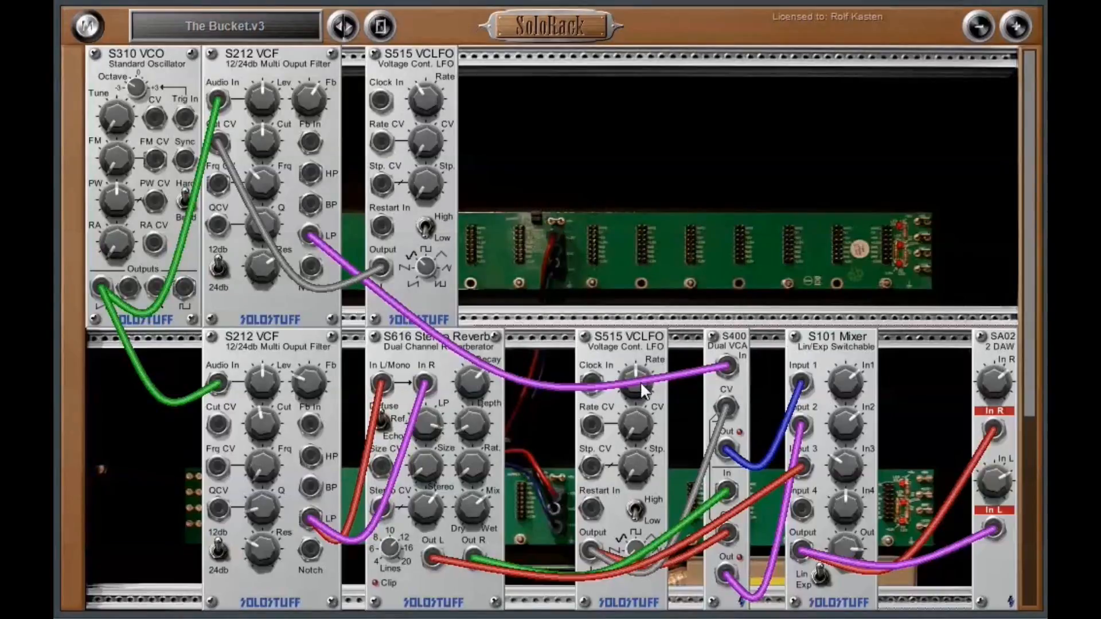
Step: Load The Bucket.v2, return to The Bucket.v3 without saving, and check its preset description
click(288, 31)
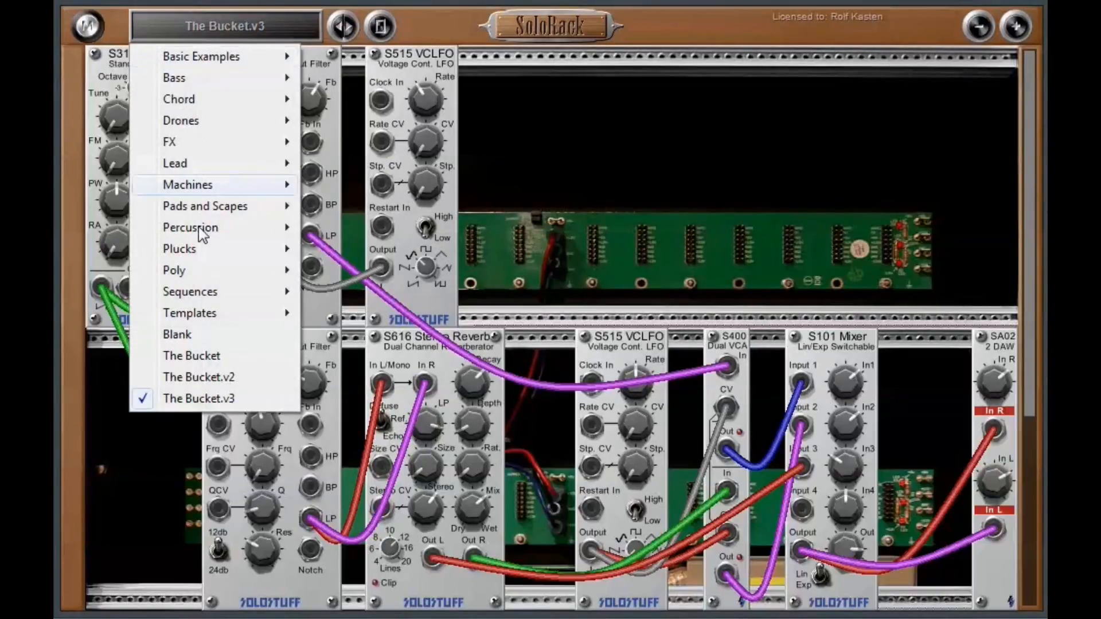
click(233, 378)
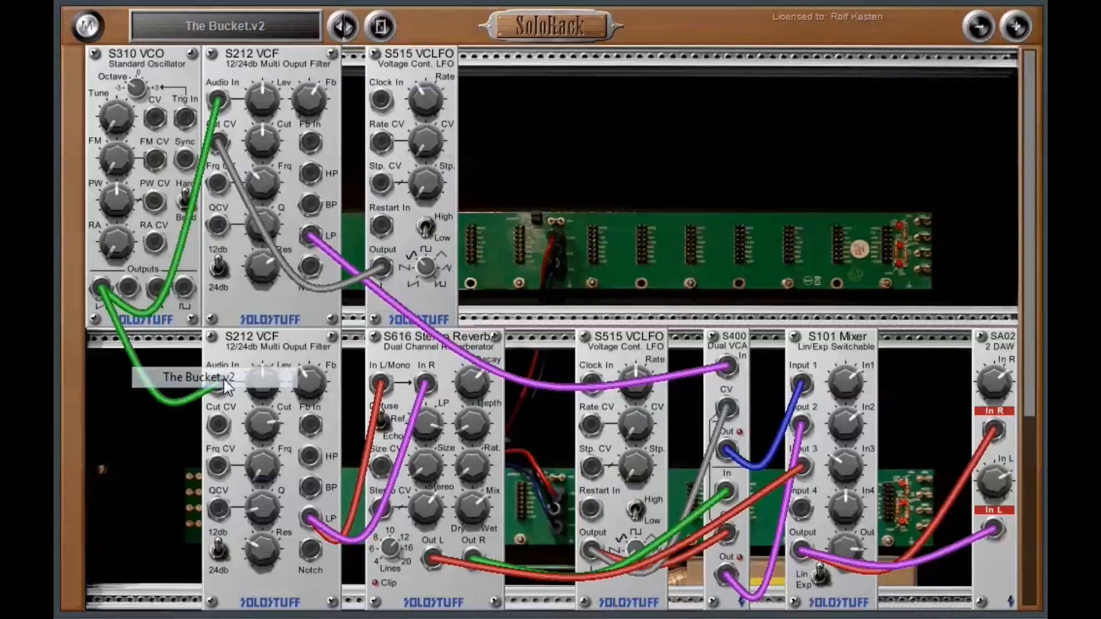
click(276, 25)
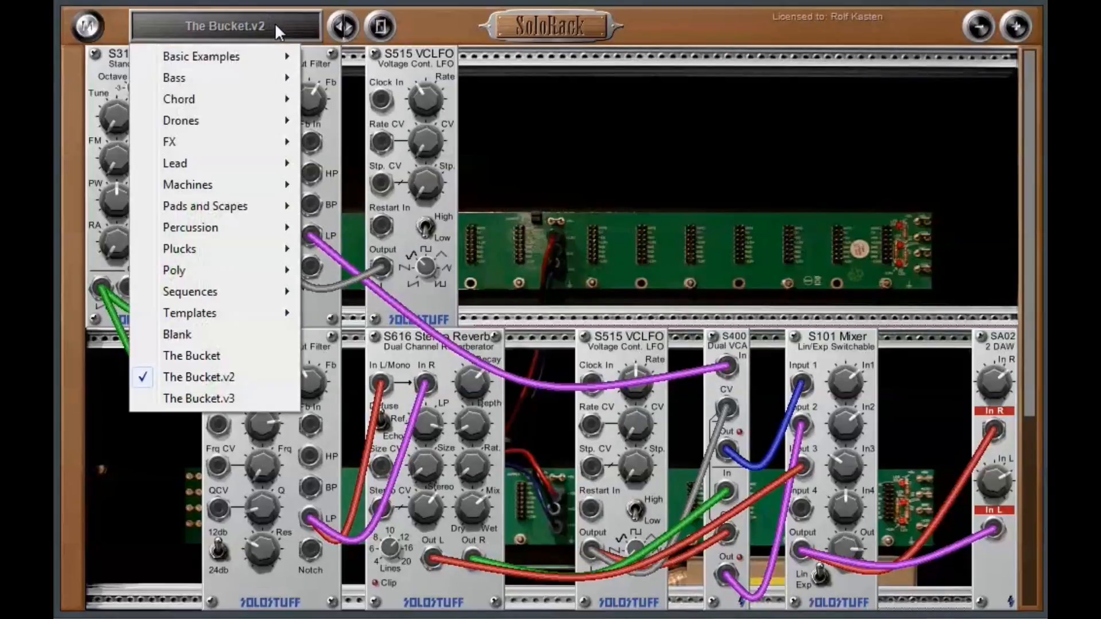
click(219, 402)
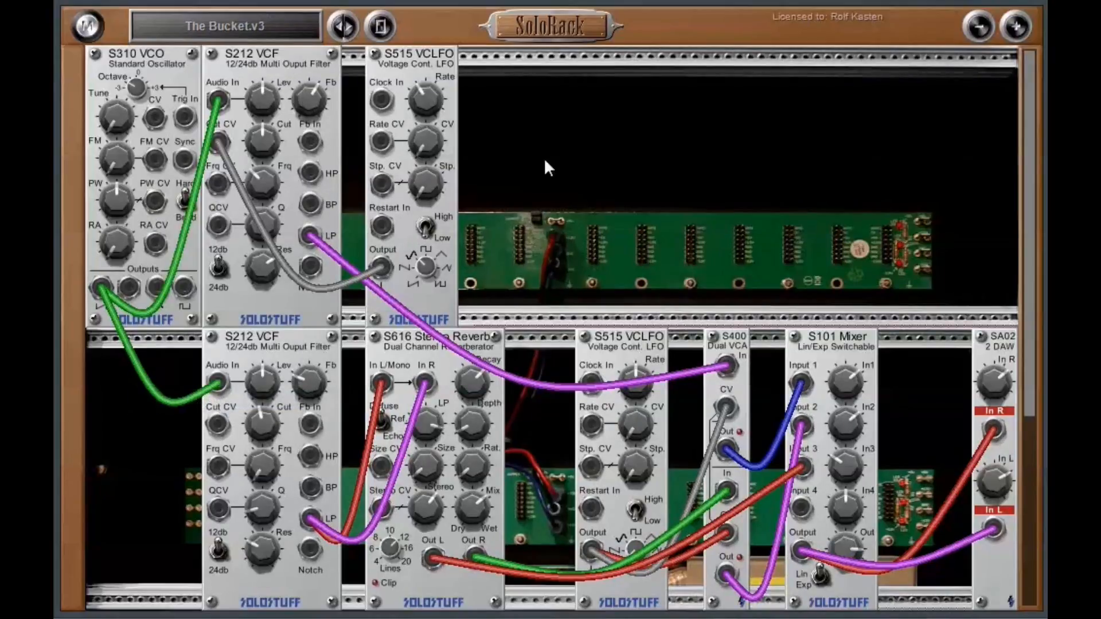
click(382, 26)
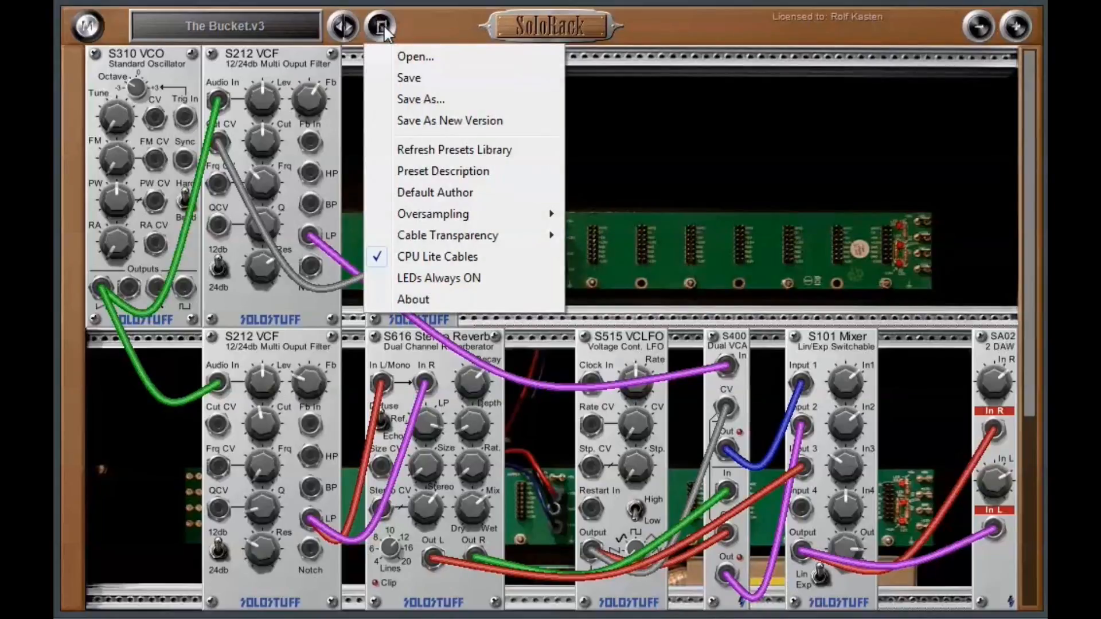
click(450, 172)
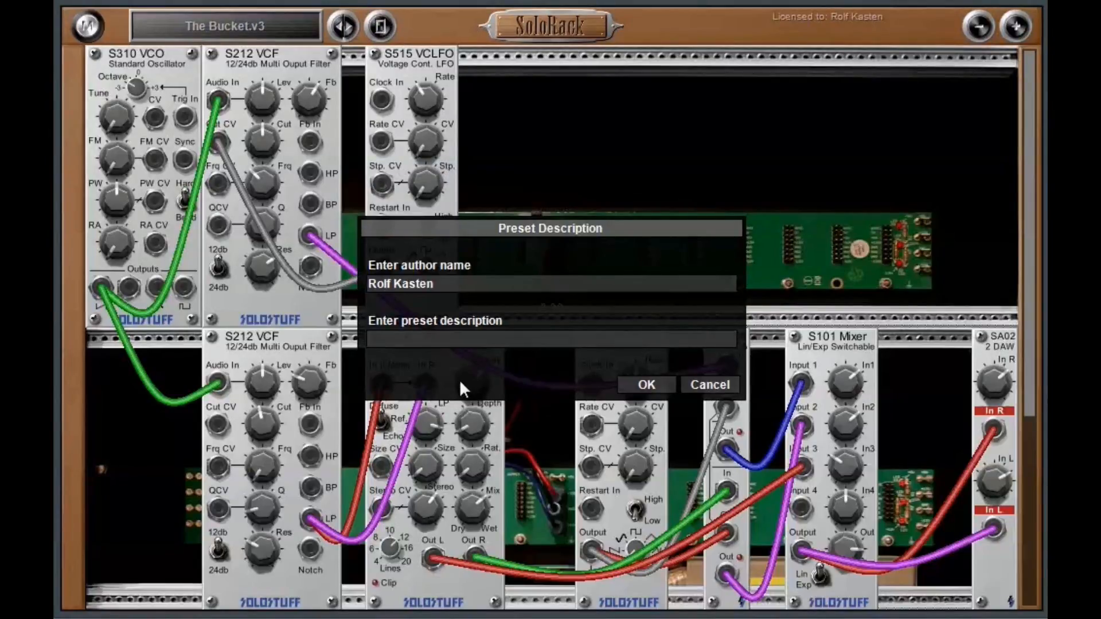
click(647, 385)
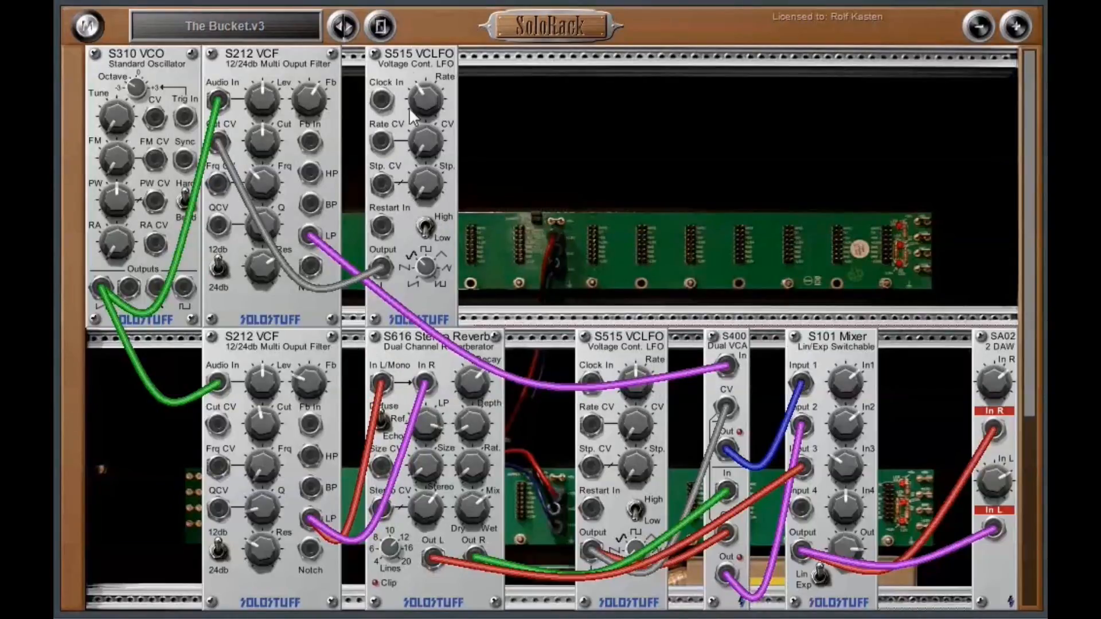
Step: Enter the author name and the description "Flying Monsters" for The Bucket.v3, and save the preset
click(380, 26)
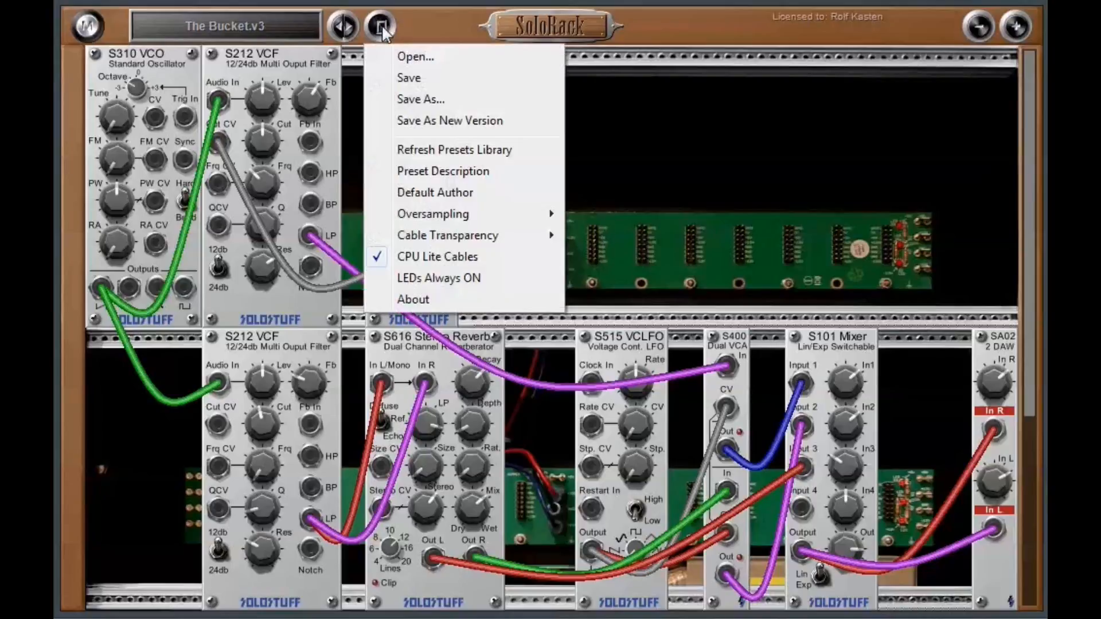
click(458, 172)
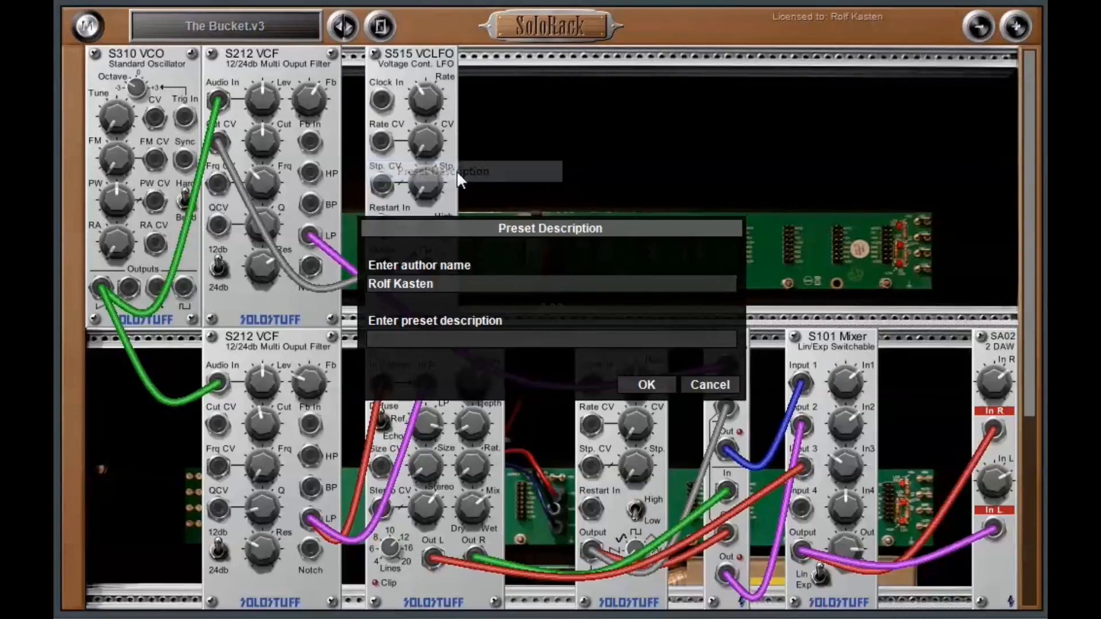
click(446, 284)
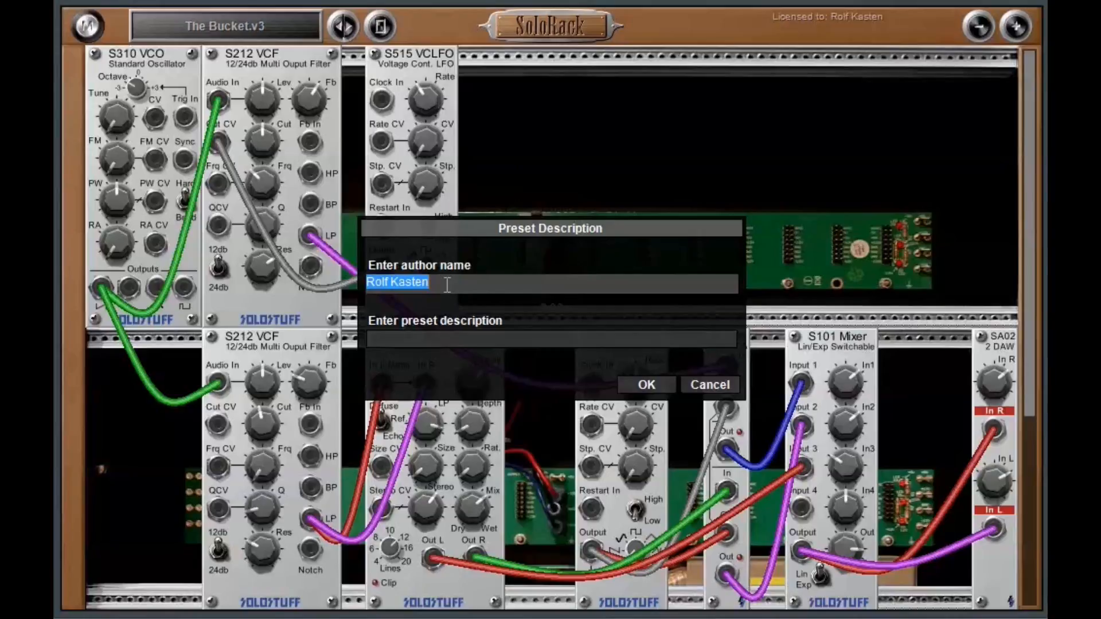
text(Albi S)
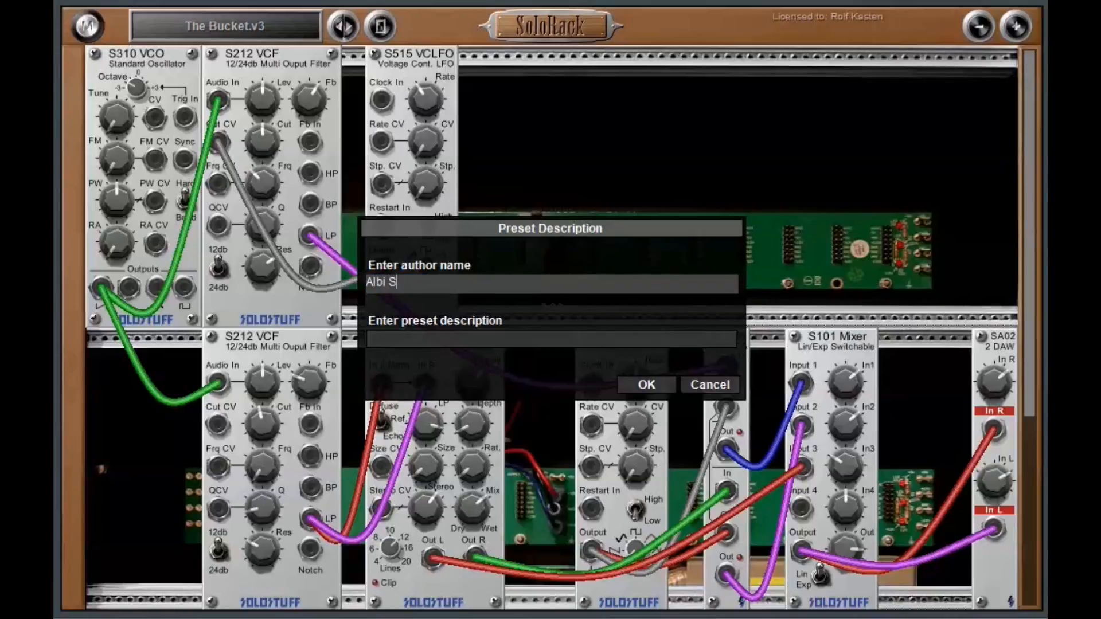
text(oundstone)
click(428, 340)
text(Flying Monster)
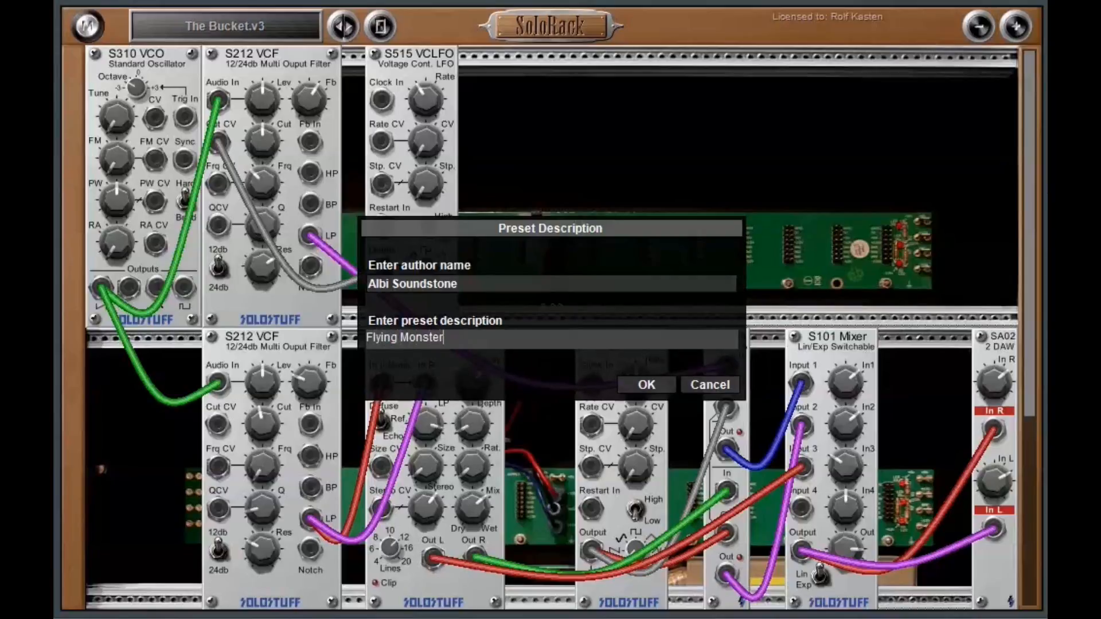
text(s)
click(648, 385)
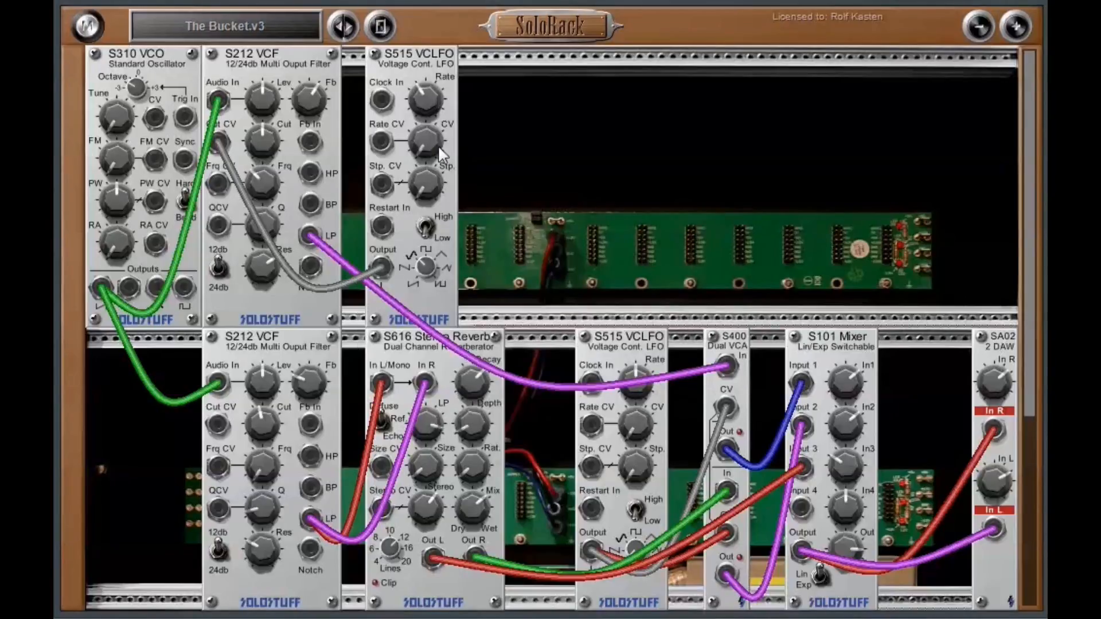
click(367, 33)
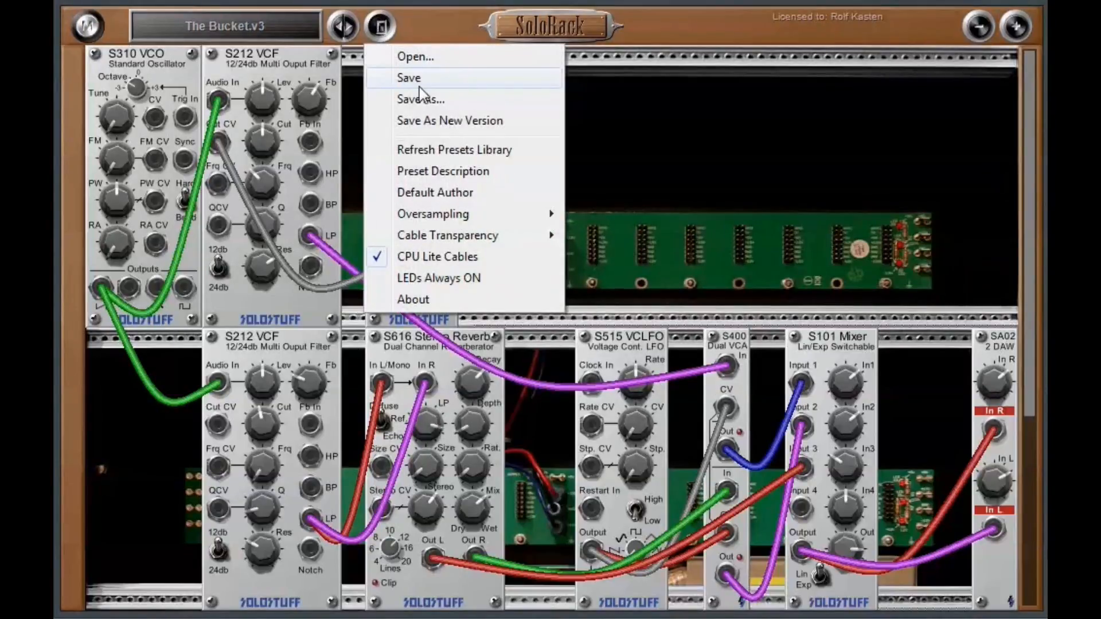
click(420, 85)
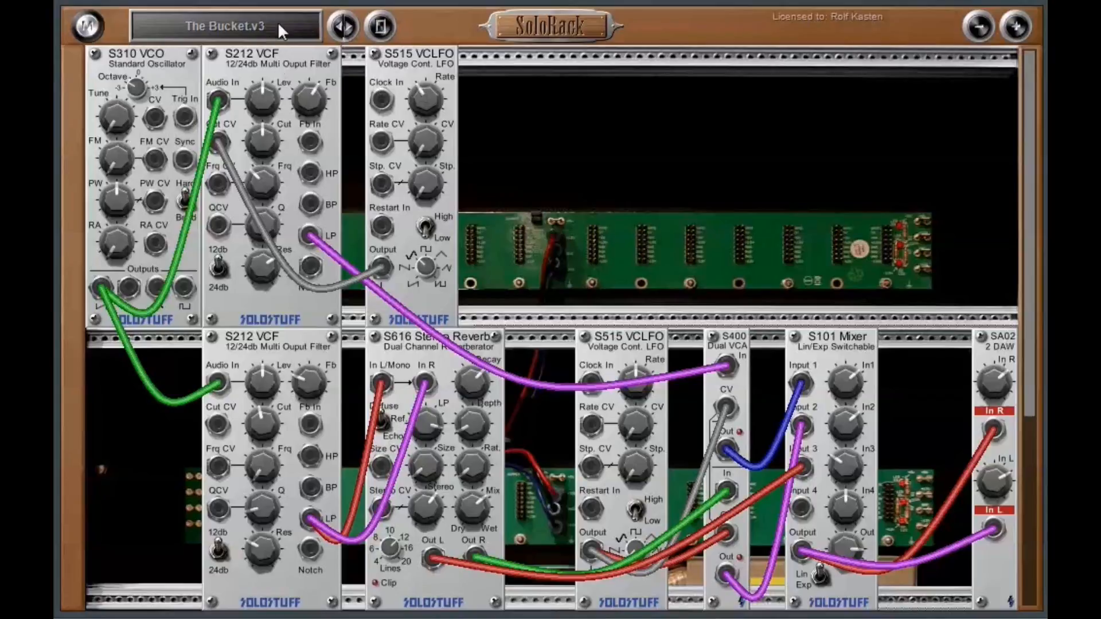
Step: Switch to The Bucket.v2 and back to The Bucket.v3, and review the saved author and description fields
click(278, 23)
click(198, 376)
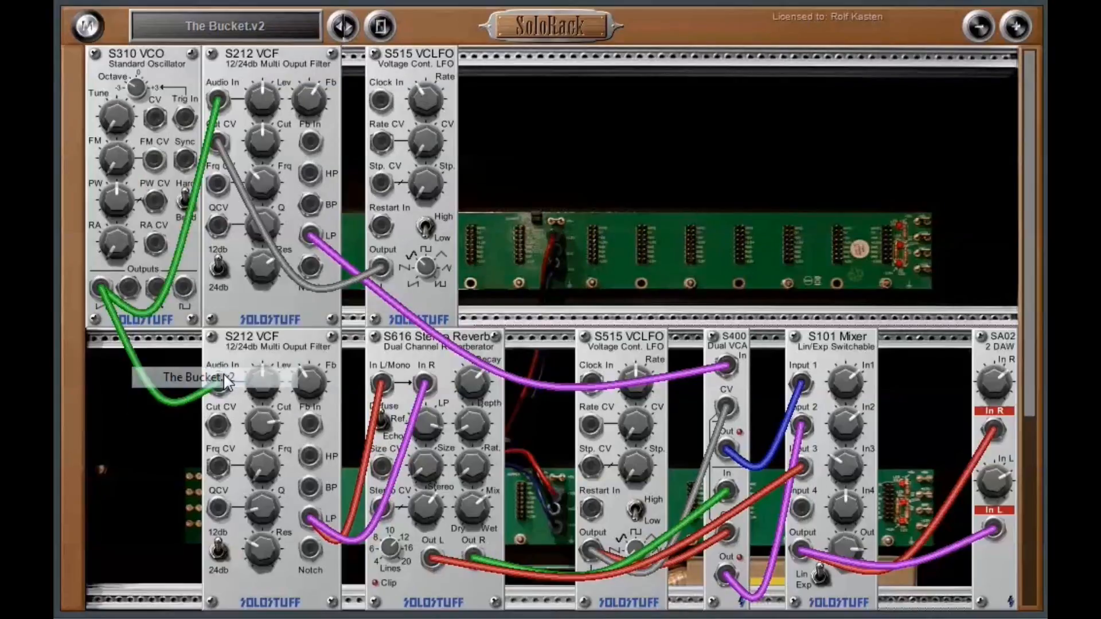
click(298, 24)
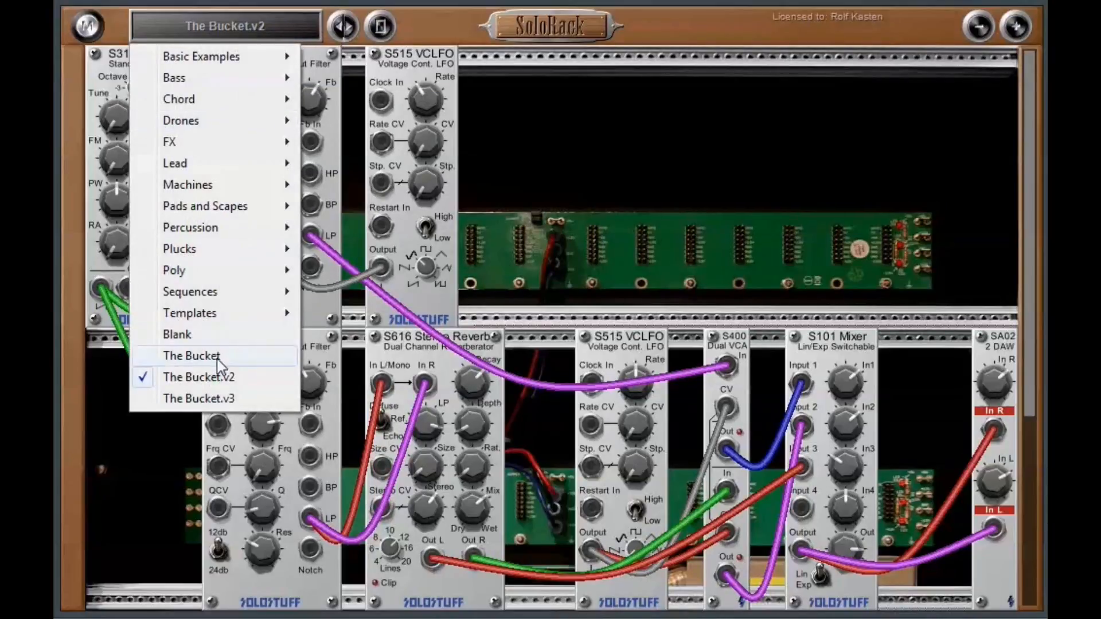
click(218, 406)
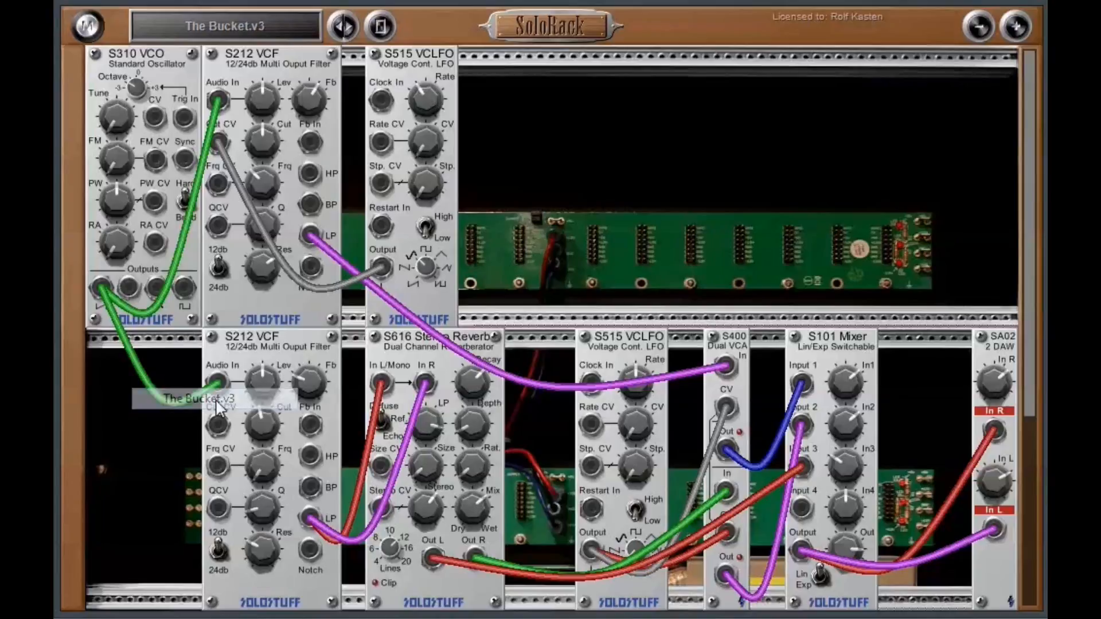
click(380, 26)
click(413, 172)
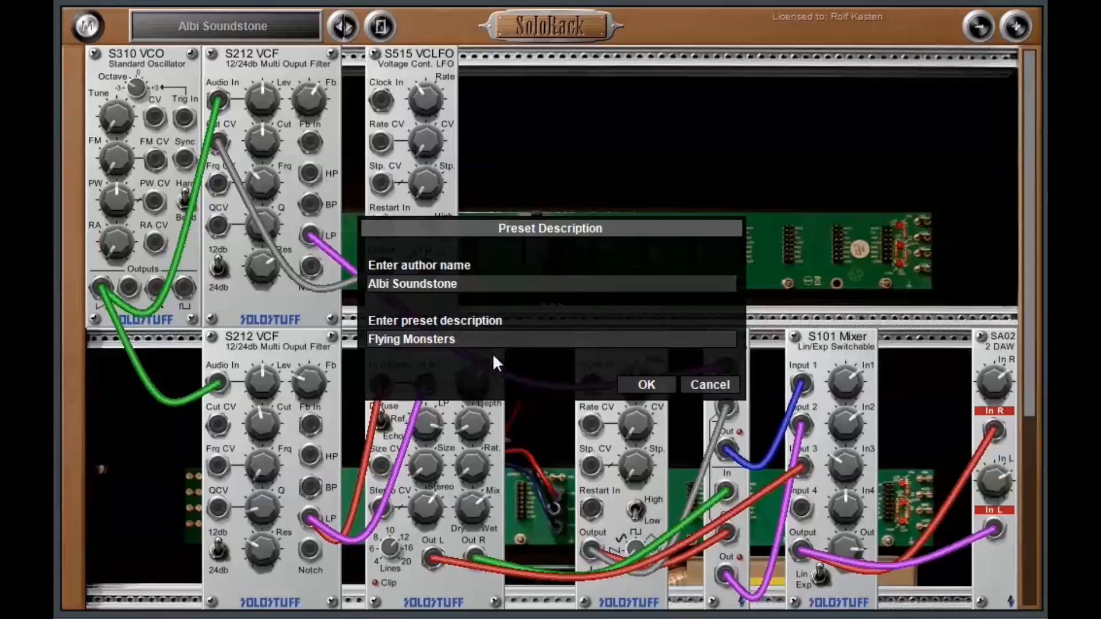
click(648, 384)
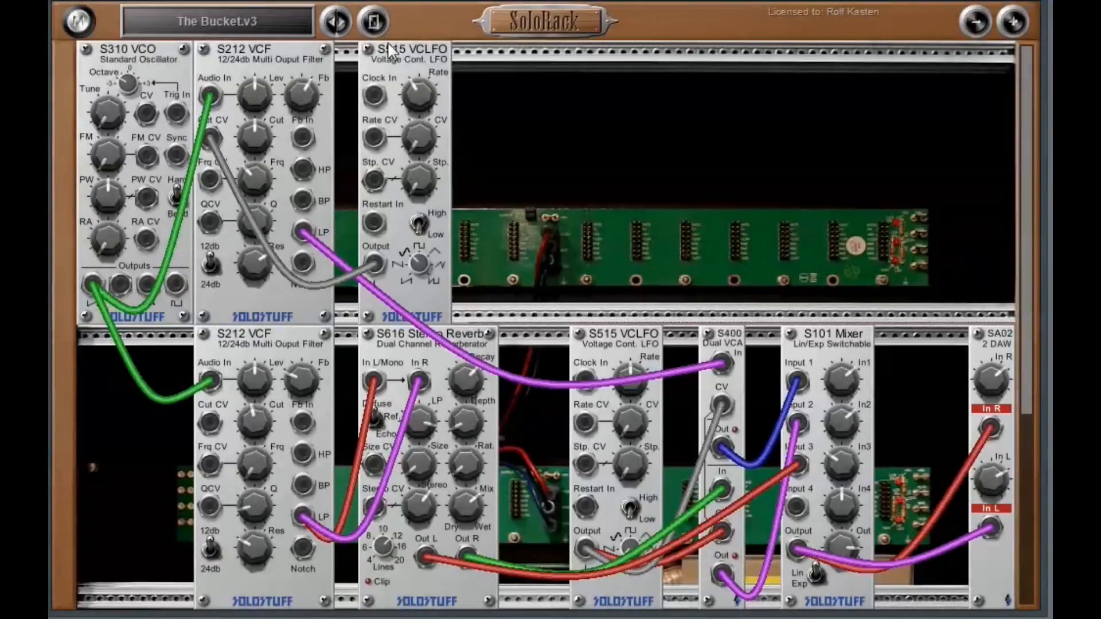
click(374, 17)
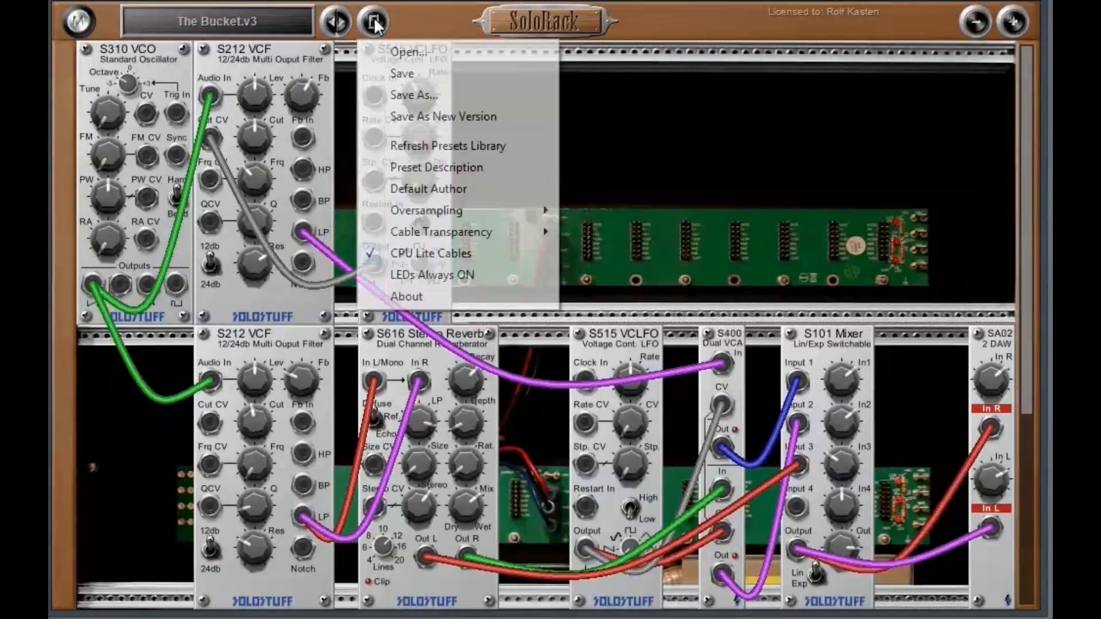
click(426, 165)
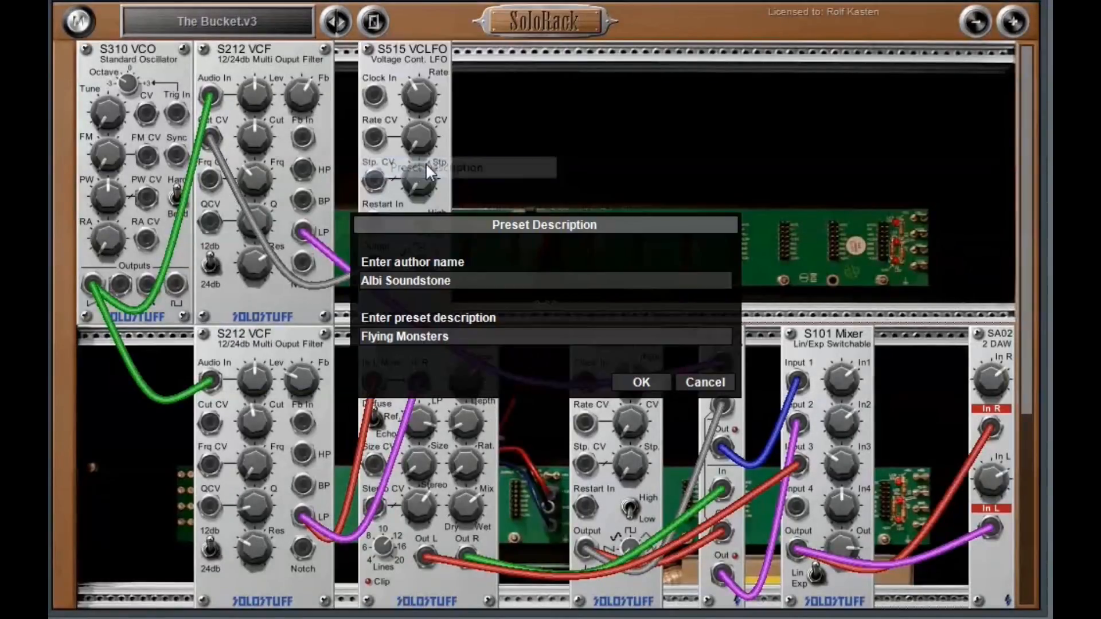
click(652, 385)
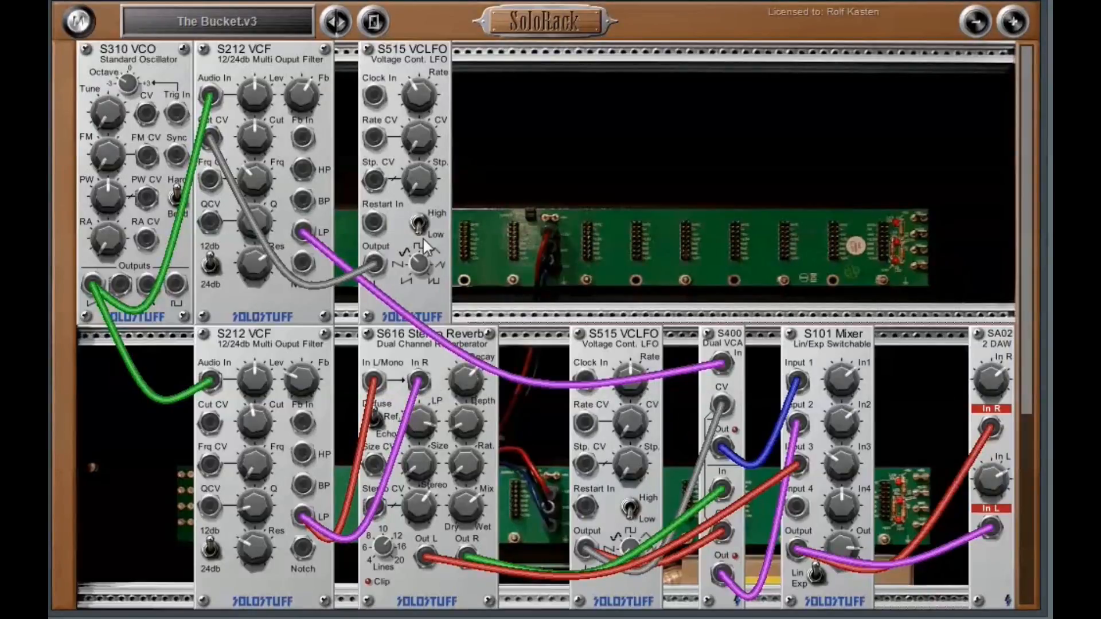
Step: Delete the S310 VCO, S212 VCF and S515 VCLFO modules from the upper rack row
right_click(155, 51)
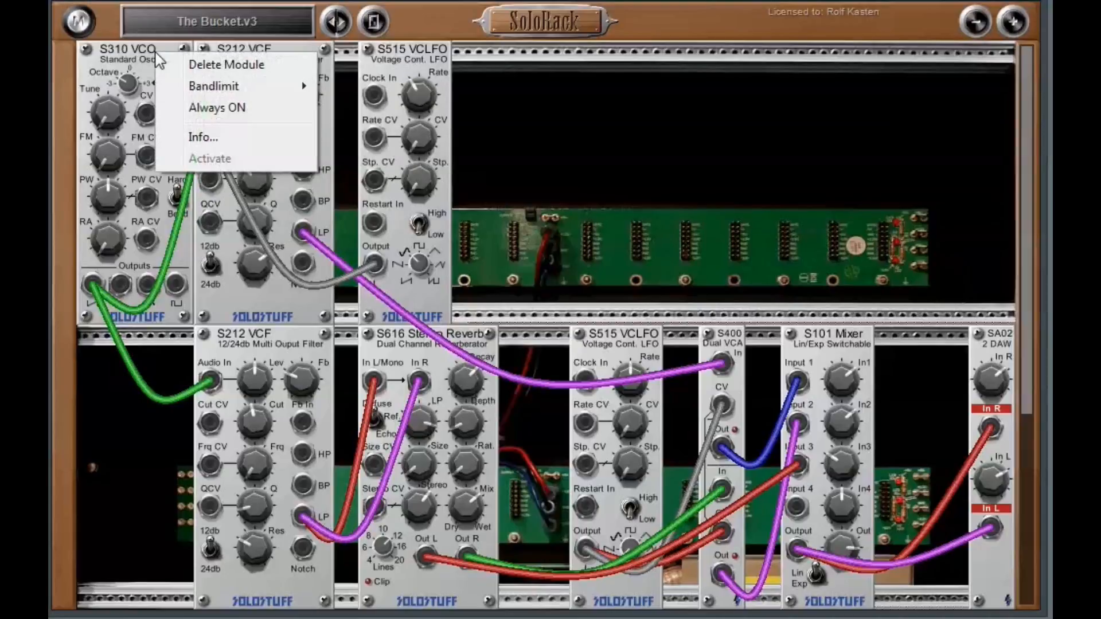
click(230, 64)
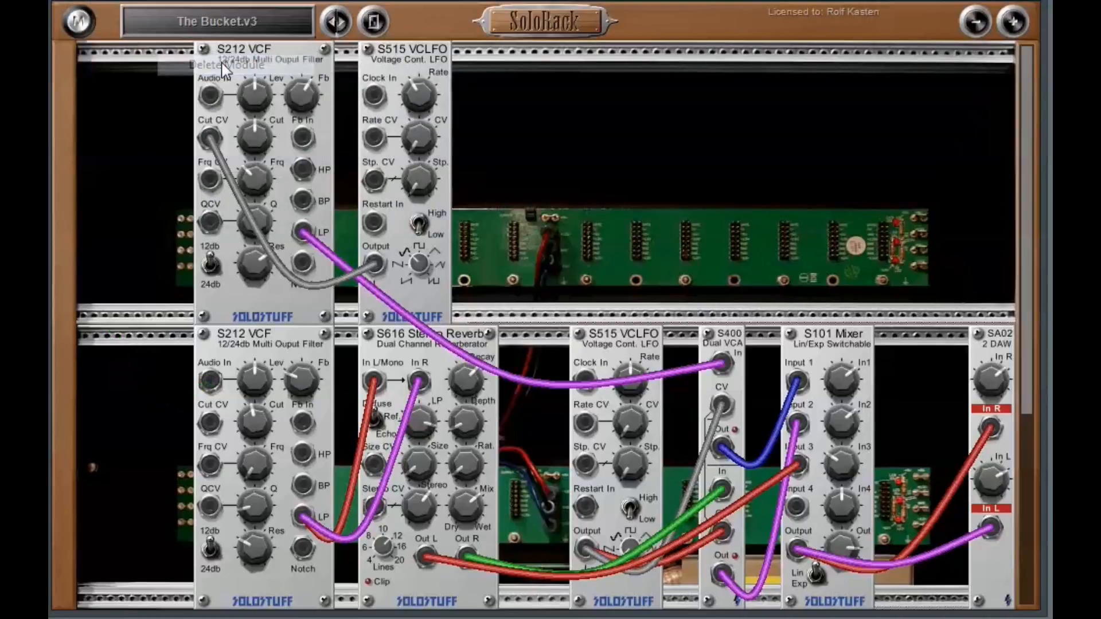
right_click(277, 55)
click(321, 65)
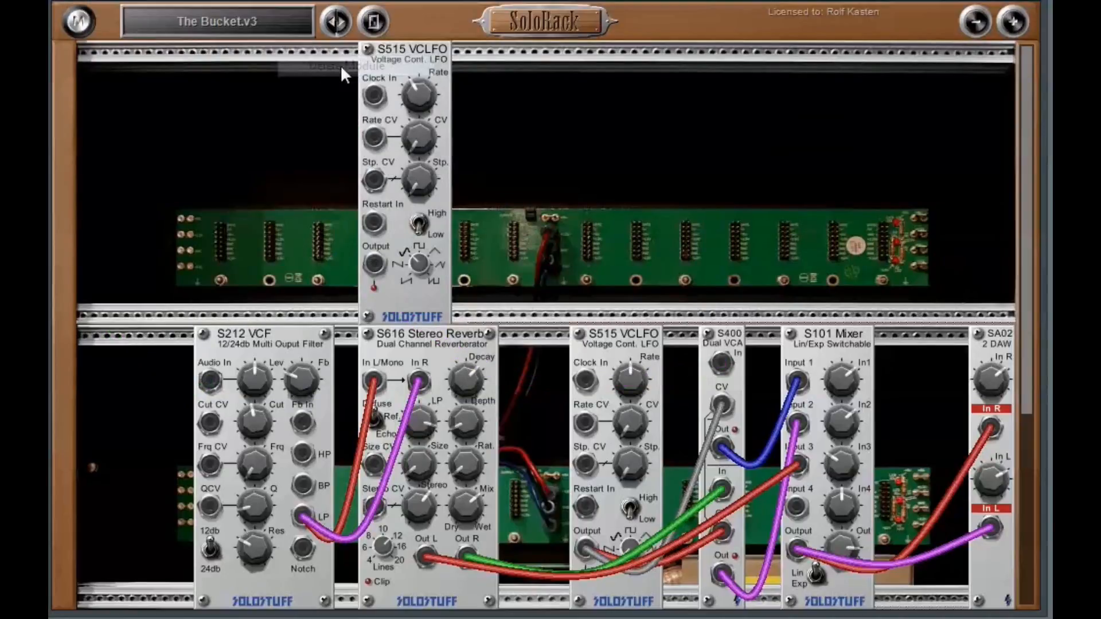
right_click(393, 53)
click(419, 64)
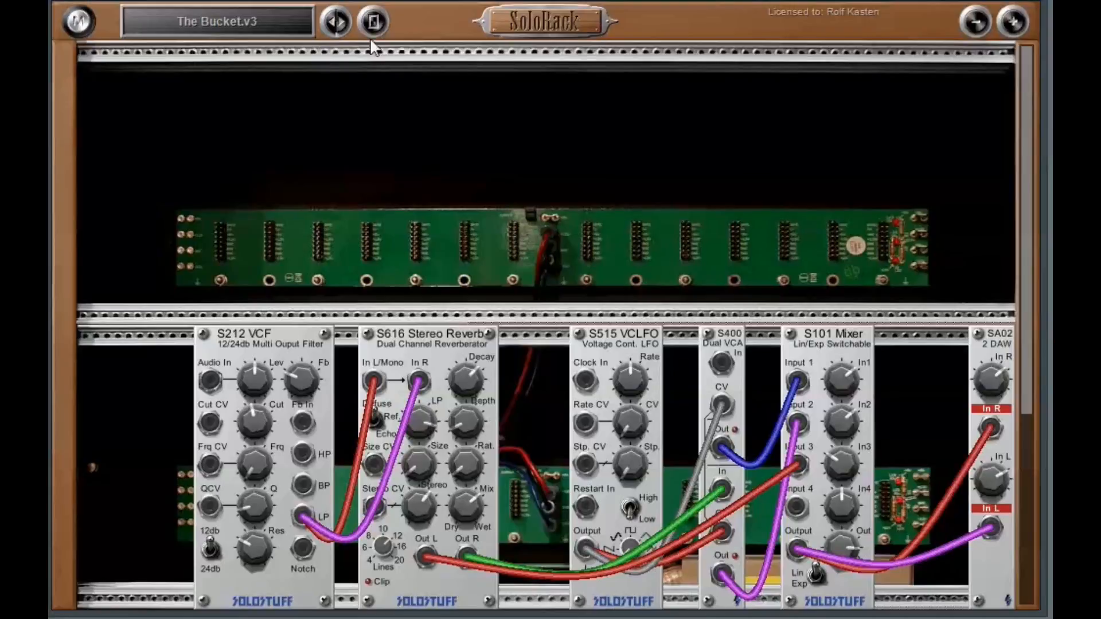
Step: Save the reduced rack as a separate preset named "nearly empty"
click(374, 21)
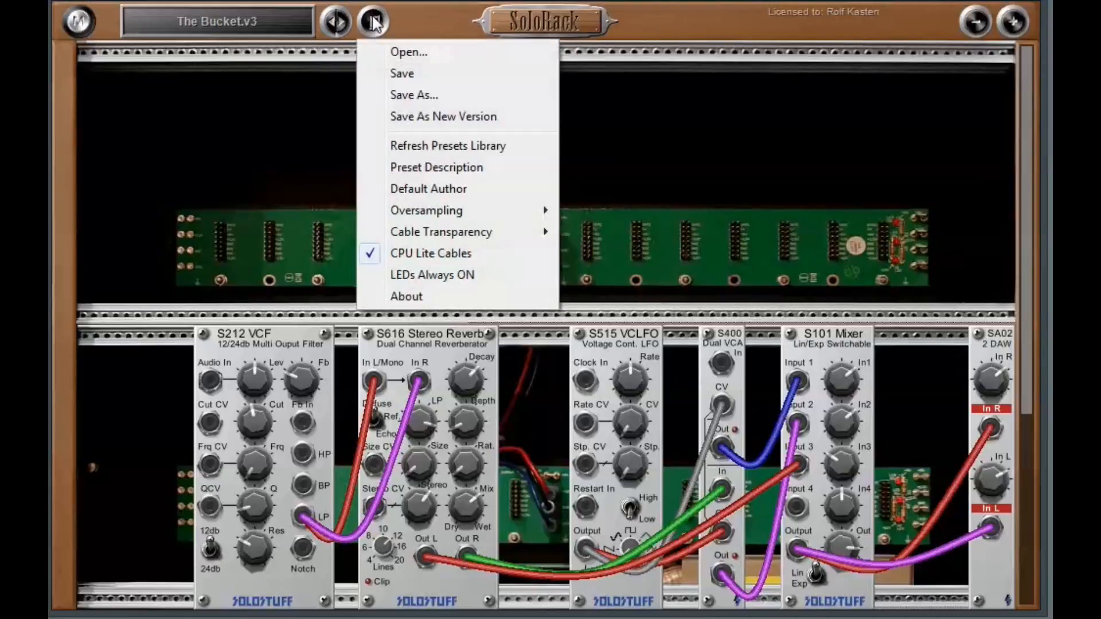
click(415, 96)
text(nearly em)
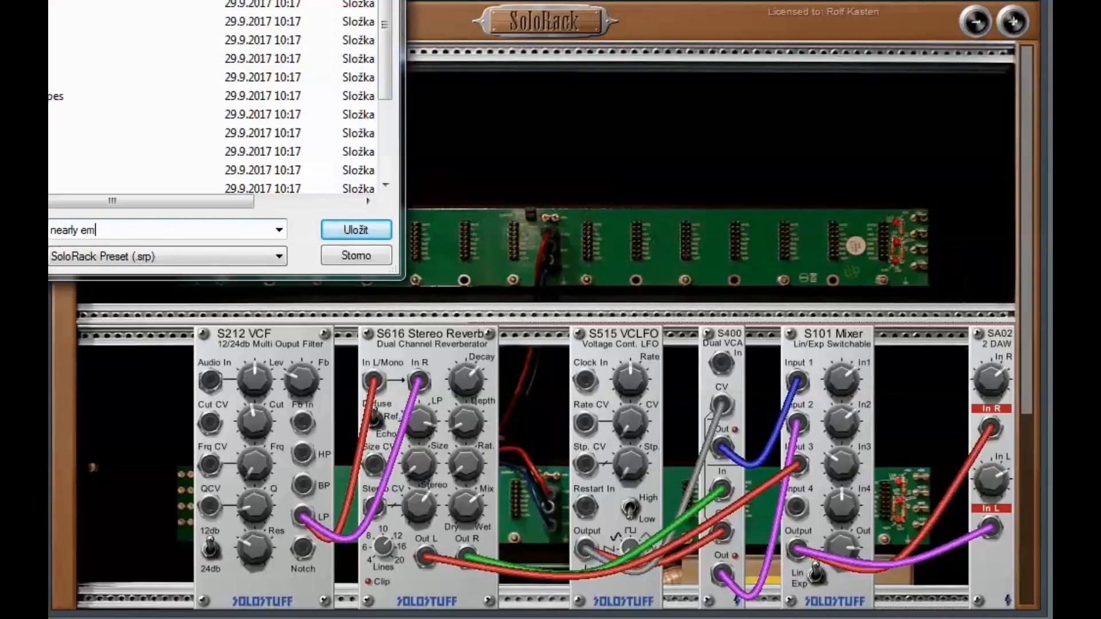
text(pty)
click(359, 229)
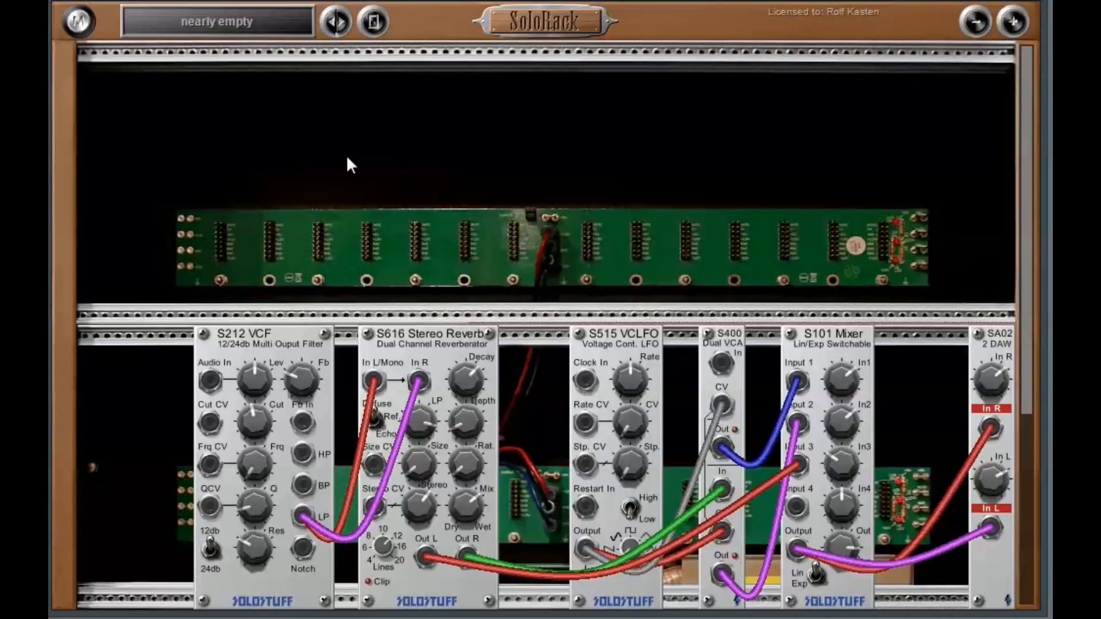
Step: Load the Overcast AZ preset from the Poly category, and return to the "nearly empty" preset
click(286, 22)
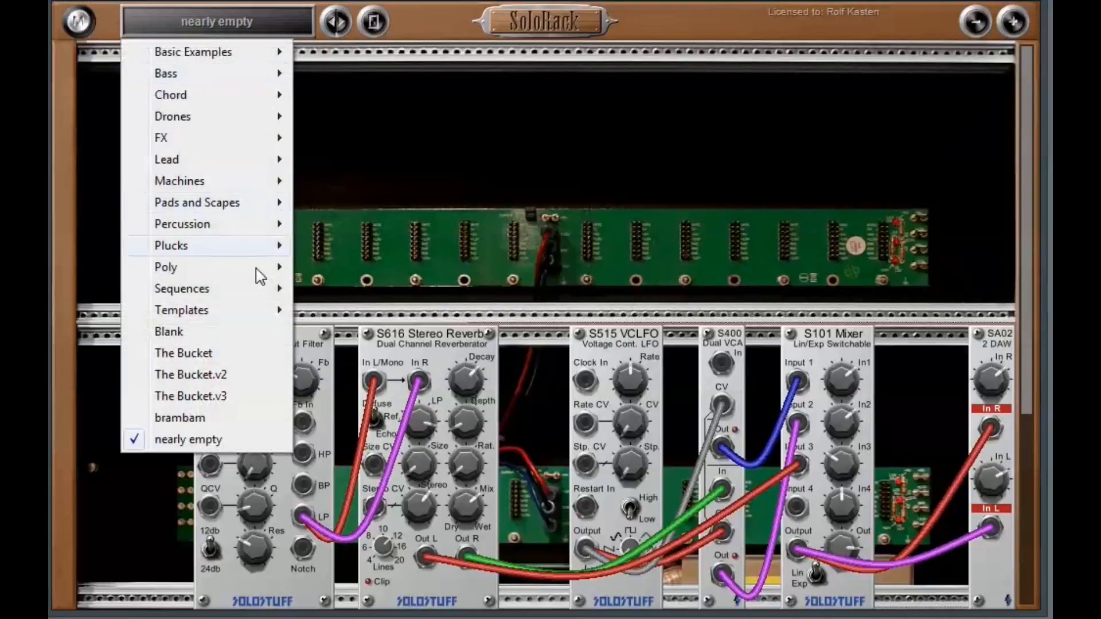
mouse_move(194, 270)
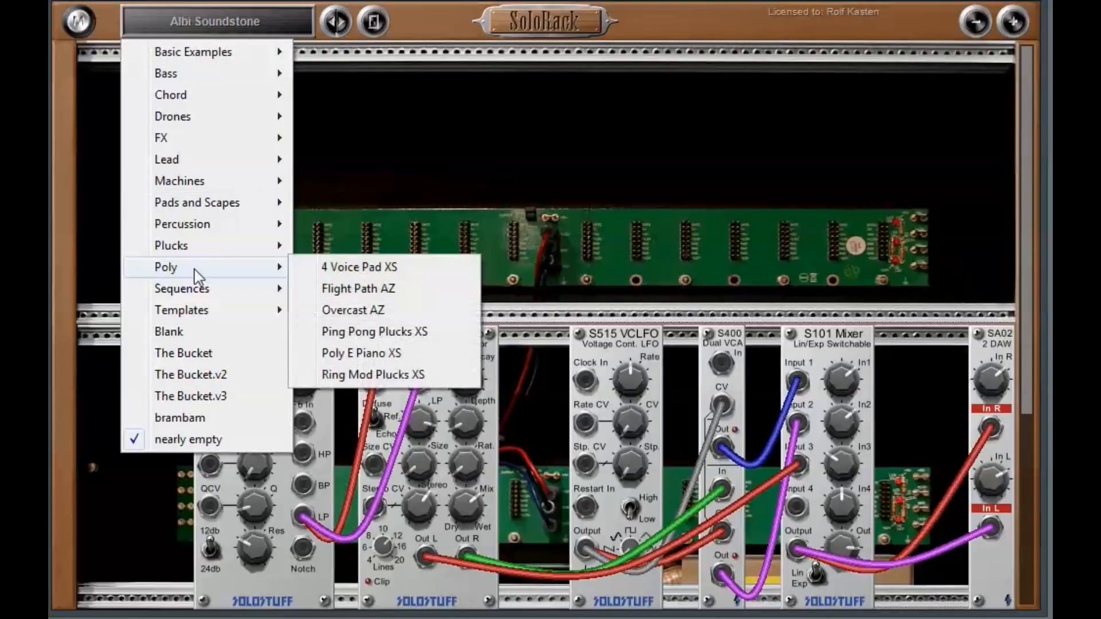
click(359, 310)
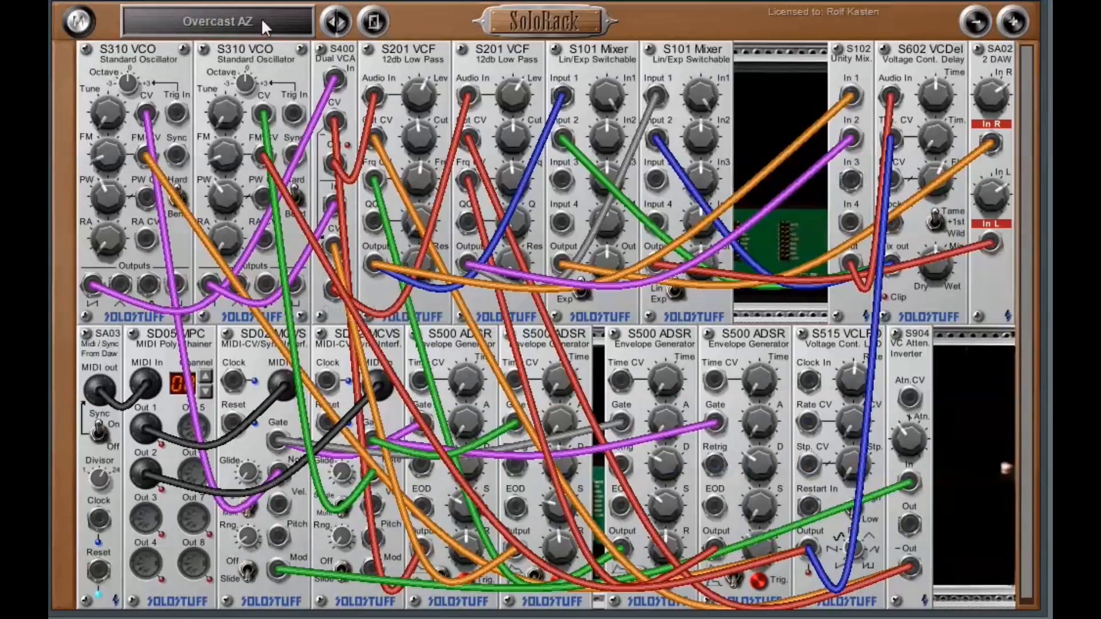
click(261, 19)
click(209, 444)
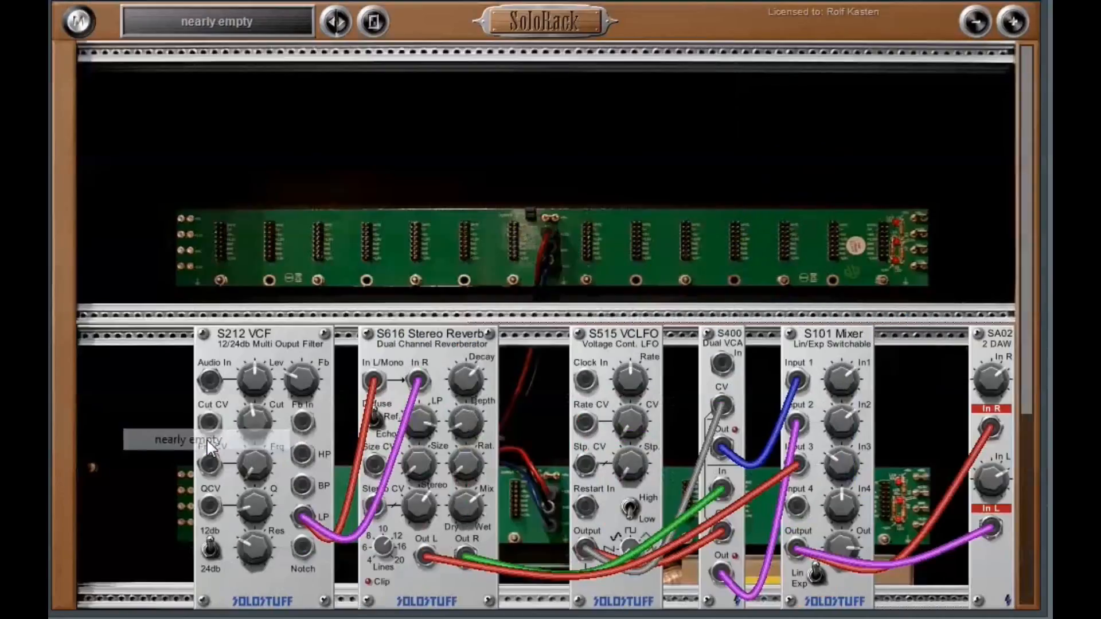
Step: Enter the preset description "nothing to listen to" for the "nearly empty" preset and save the preset
click(374, 22)
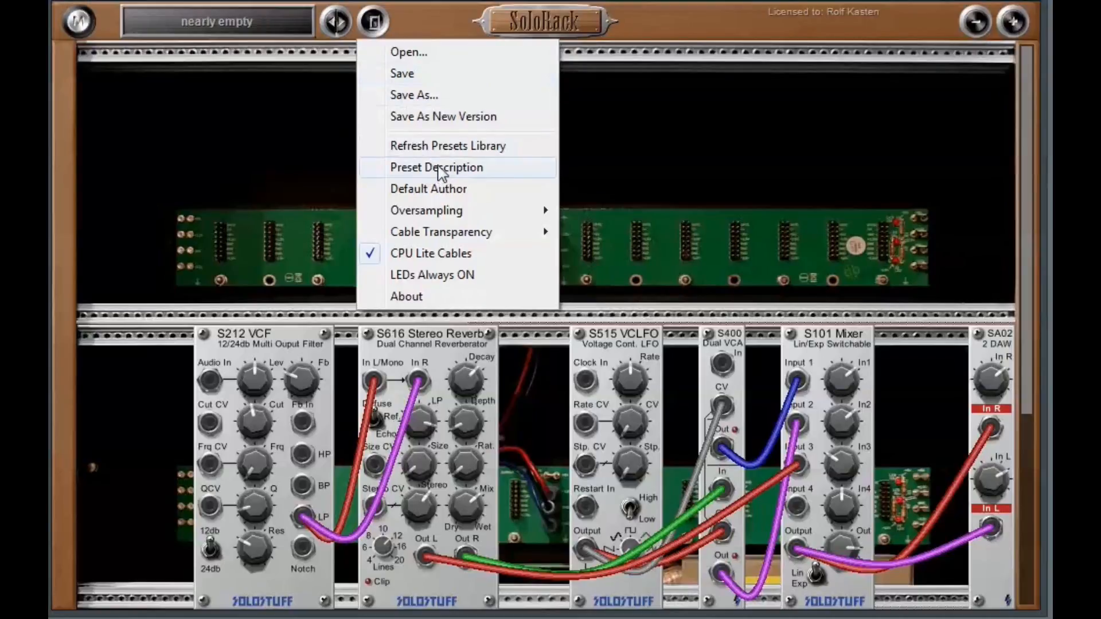
click(435, 168)
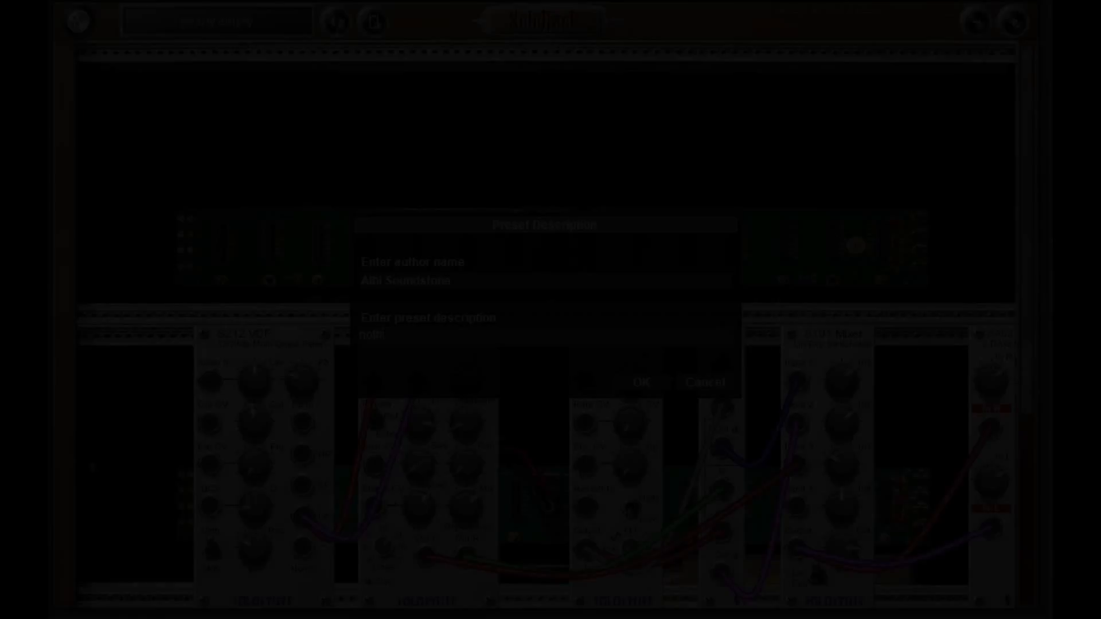
text(ng to )
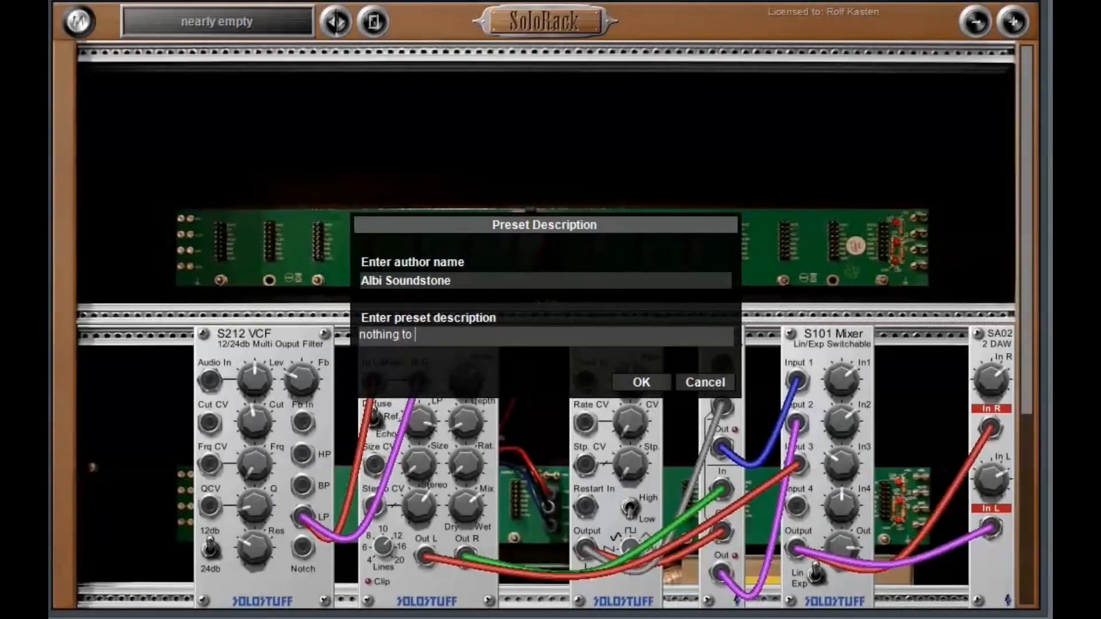
text(listen to)
click(645, 383)
click(373, 24)
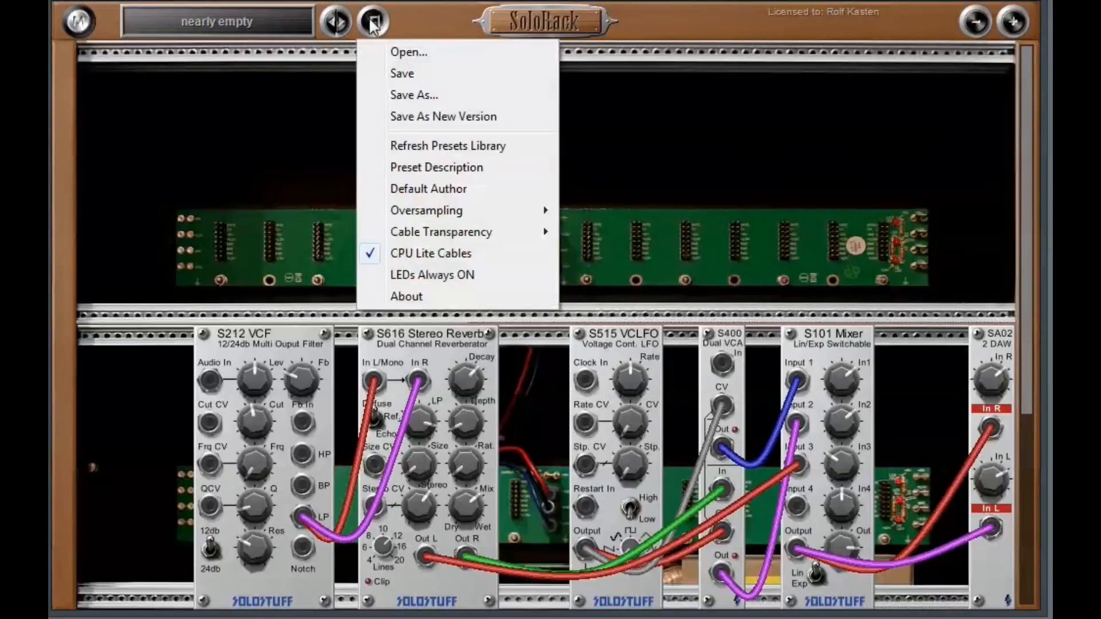
click(398, 73)
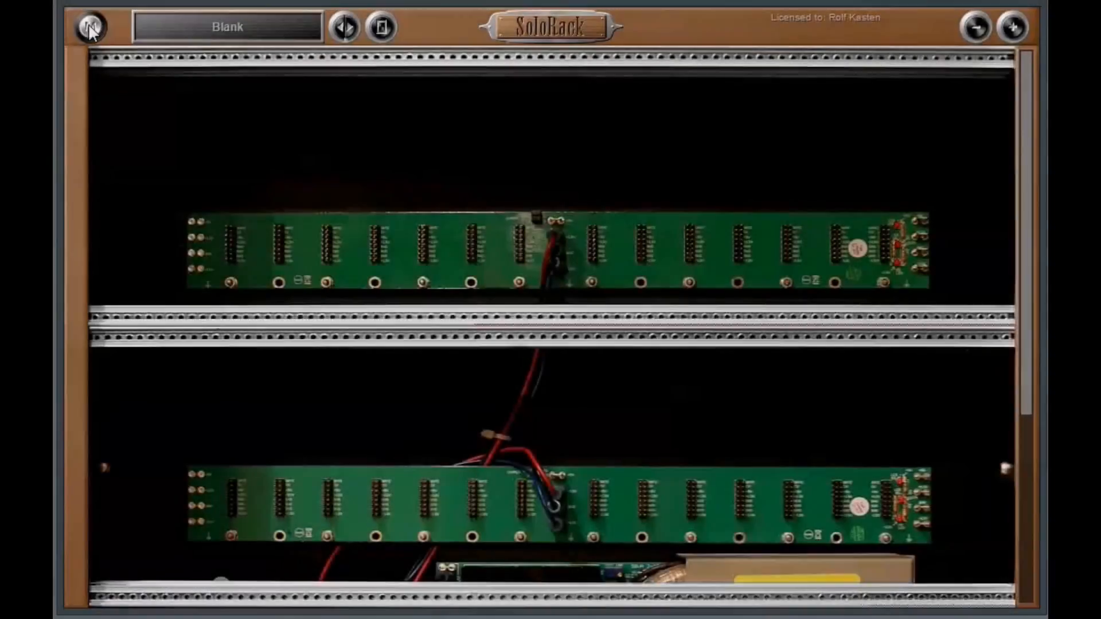
Step: Add an S302 Dual Sub/Sin VCO module to the blank rack
click(91, 27)
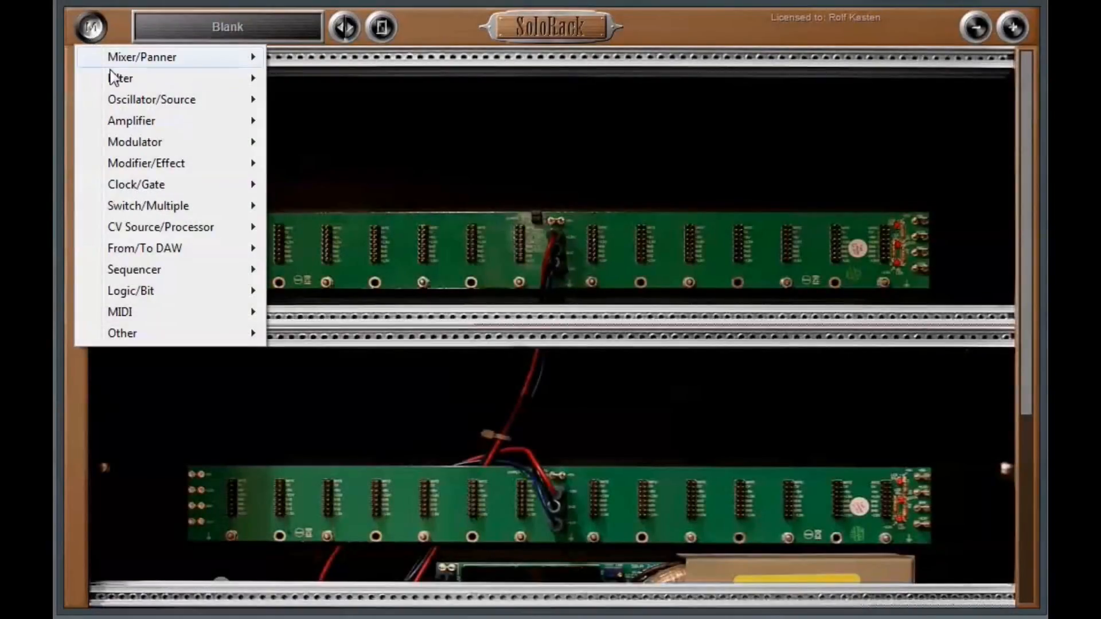
mouse_move(115, 98)
click(313, 100)
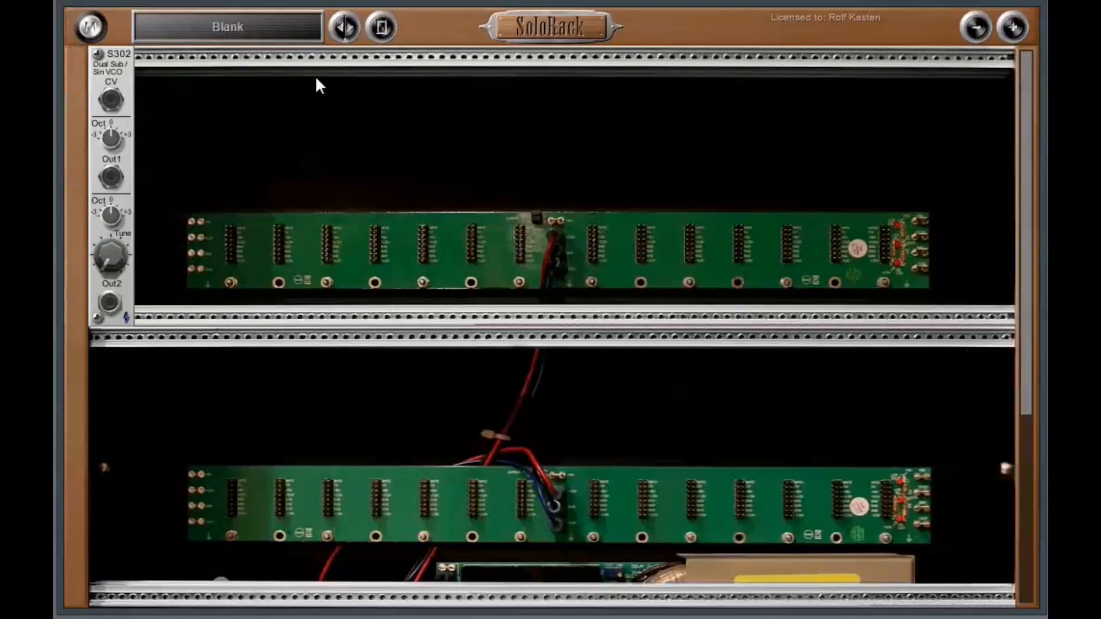
Step: Save the rack with the S302 module as a preset named "default author test"
click(381, 27)
click(429, 101)
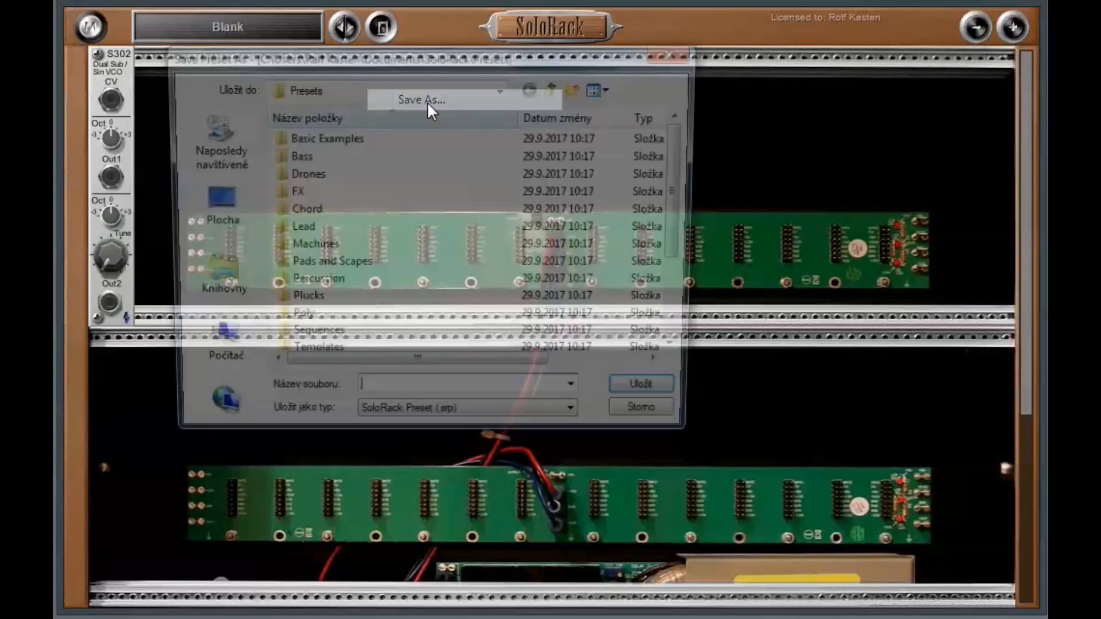
text(default )
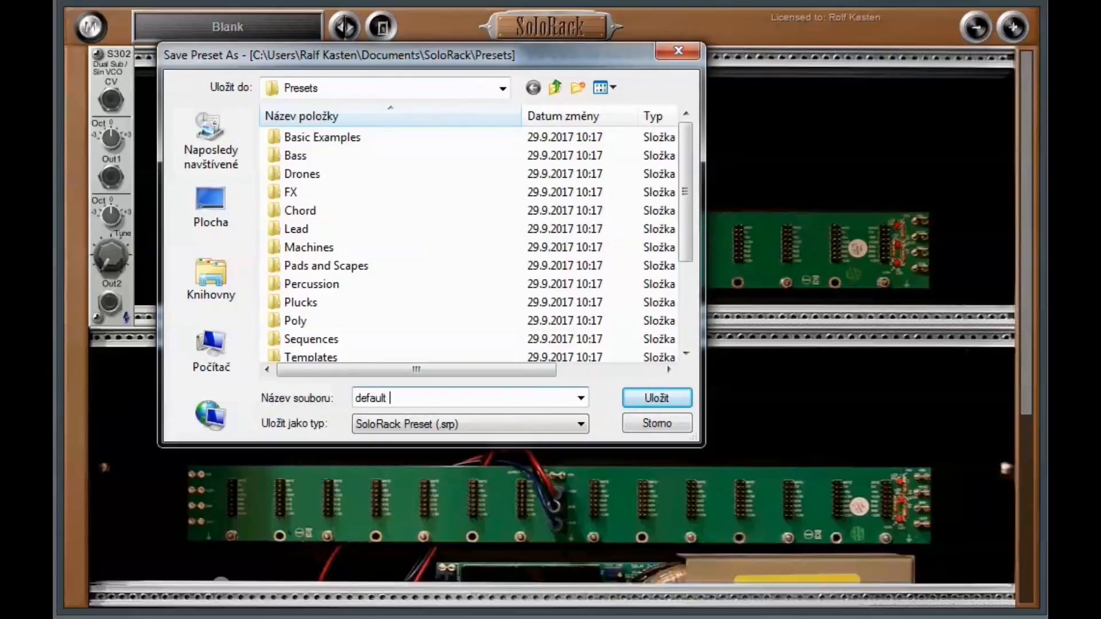
text(author test)
key(Return)
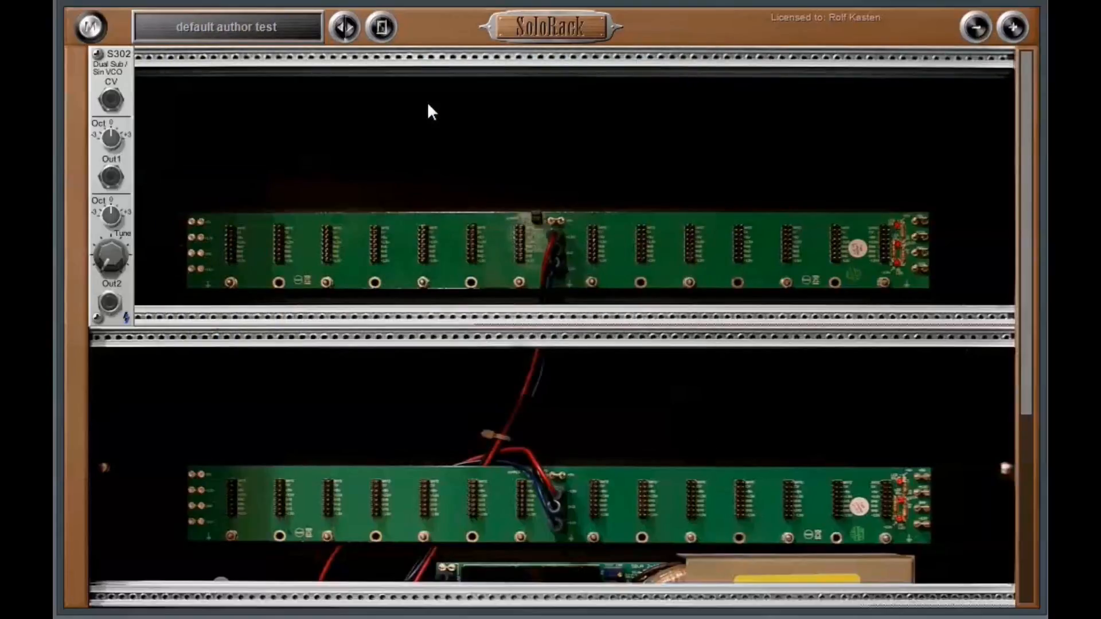
Step: Check the author name and description fields of the "default author test" preset
click(381, 27)
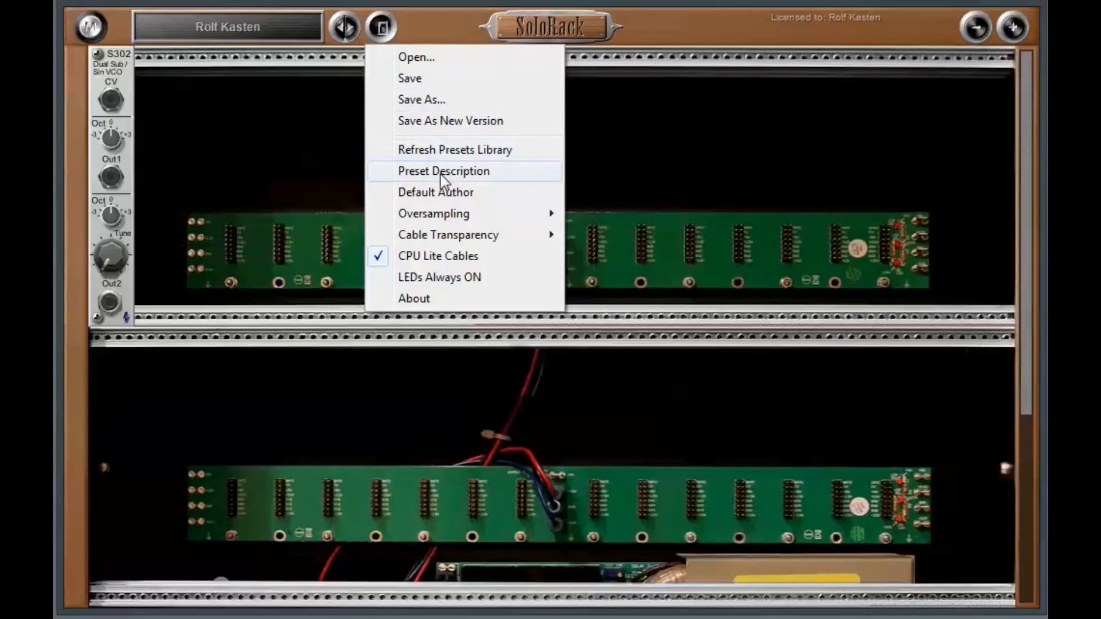
click(440, 171)
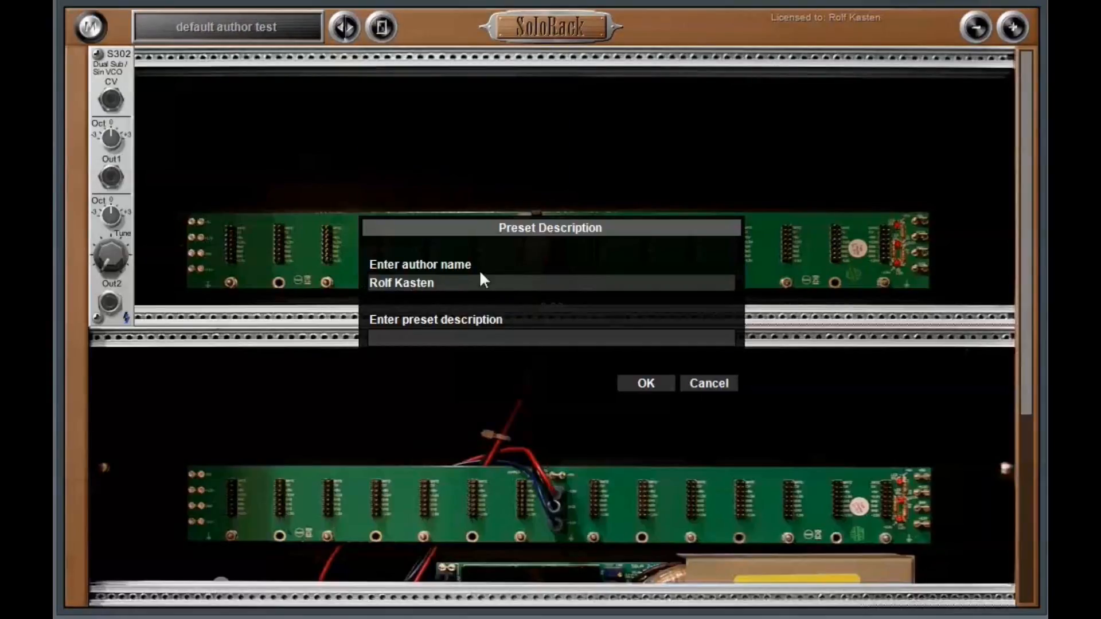
click(654, 385)
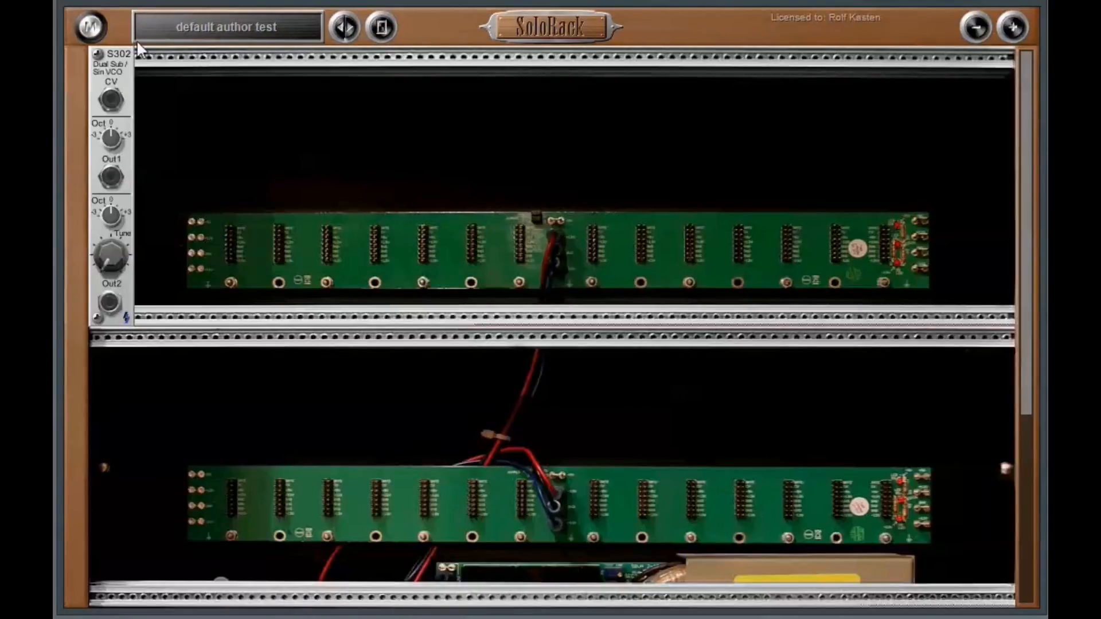
Step: Load the Blank preset and replace the default author name with the author's artist name
click(304, 26)
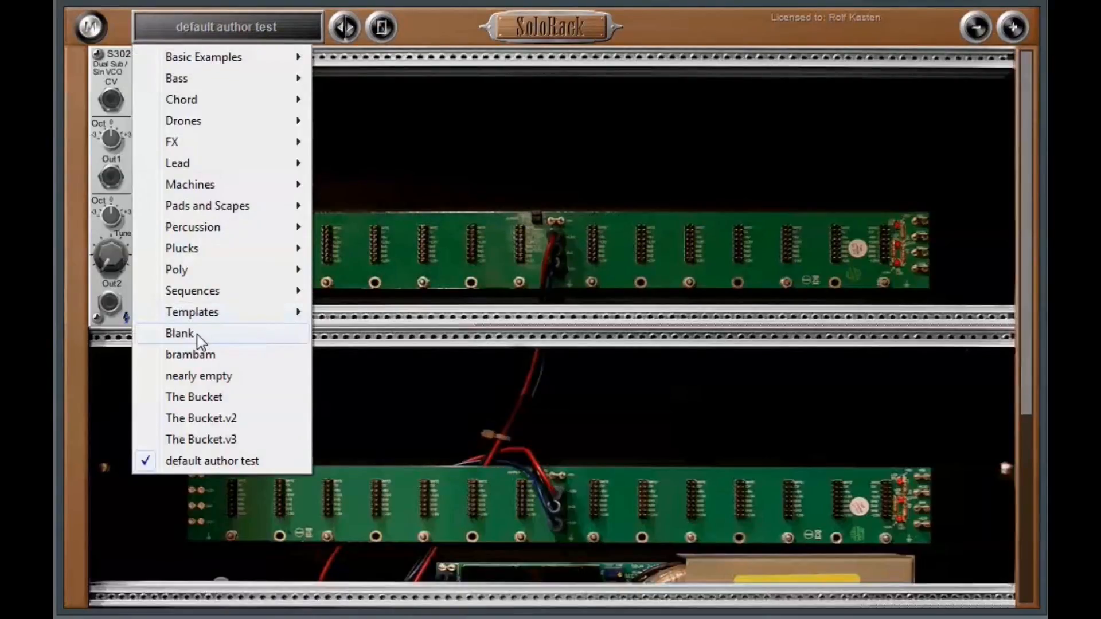
click(270, 337)
click(382, 27)
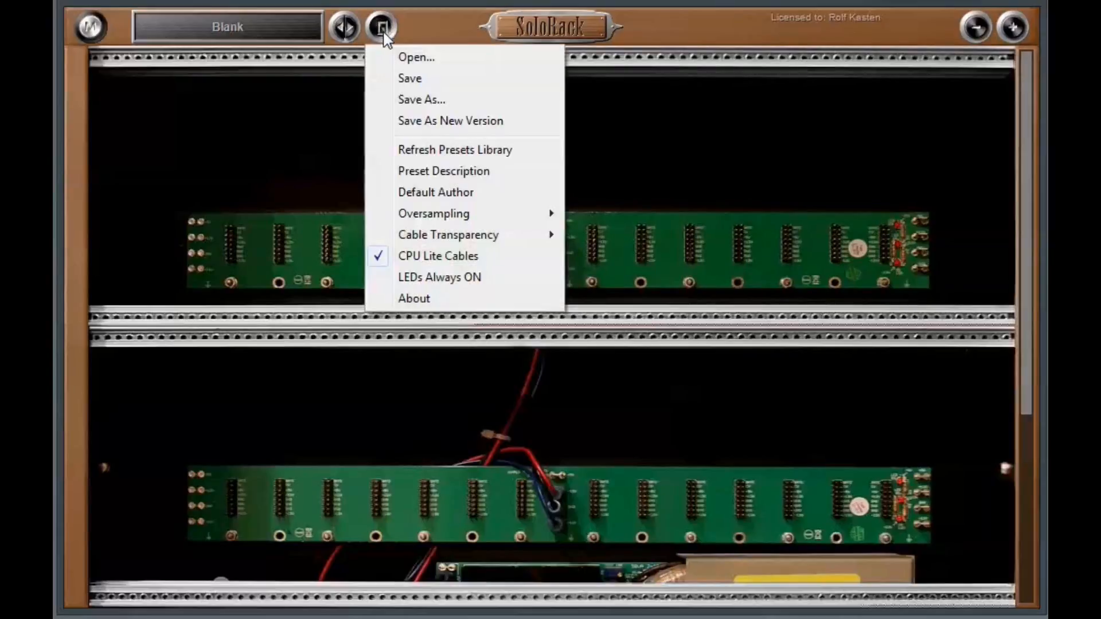
click(440, 194)
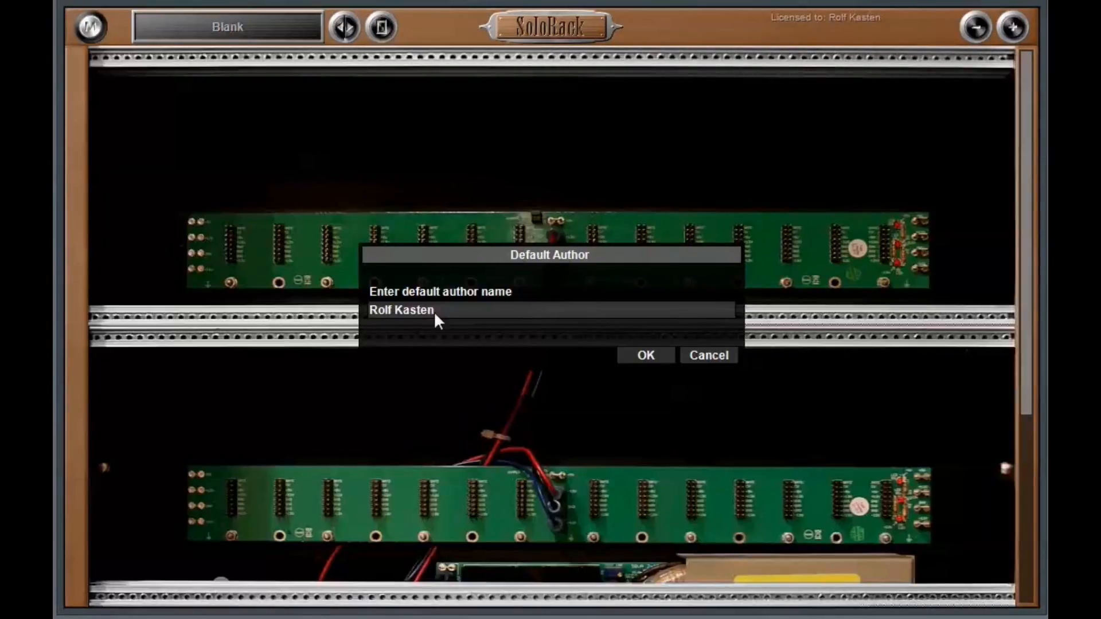
click(449, 311)
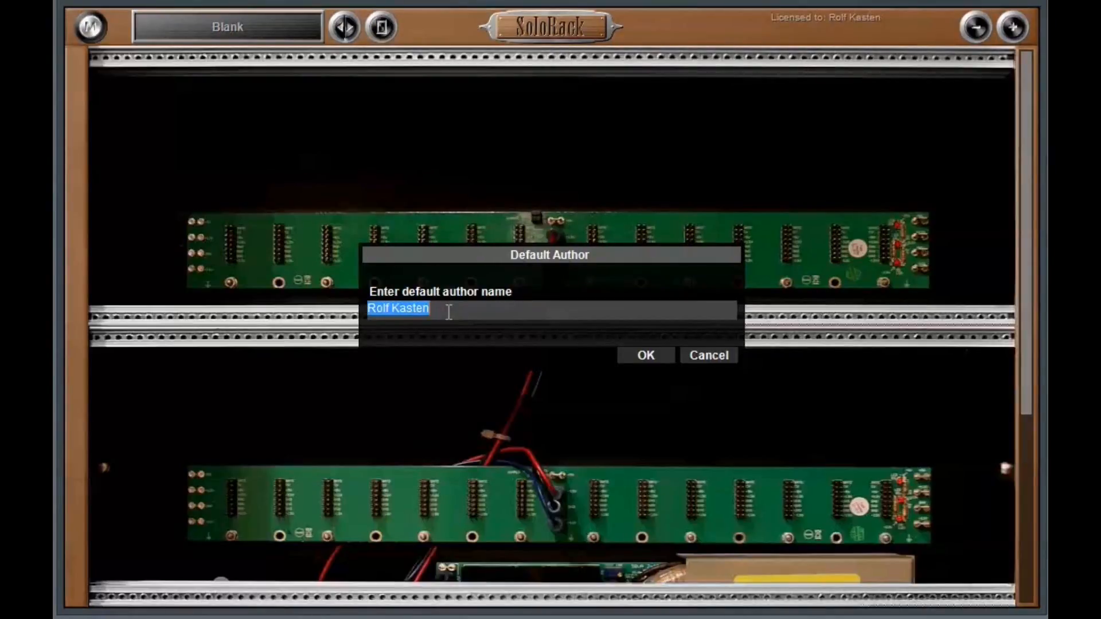
text(Albi )
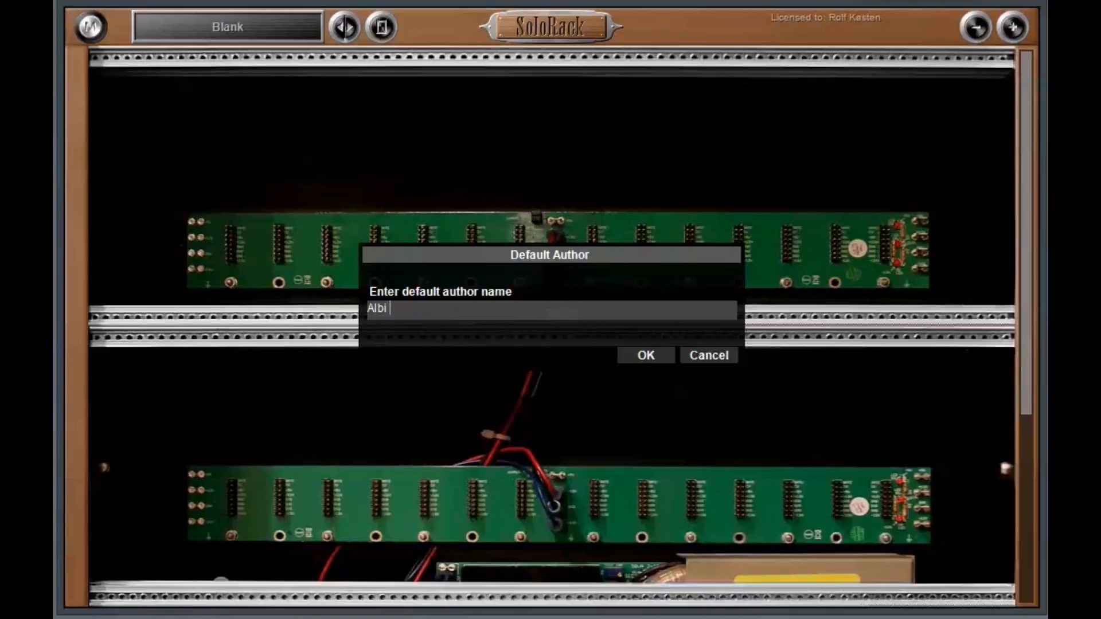
text(Soundstone)
click(646, 356)
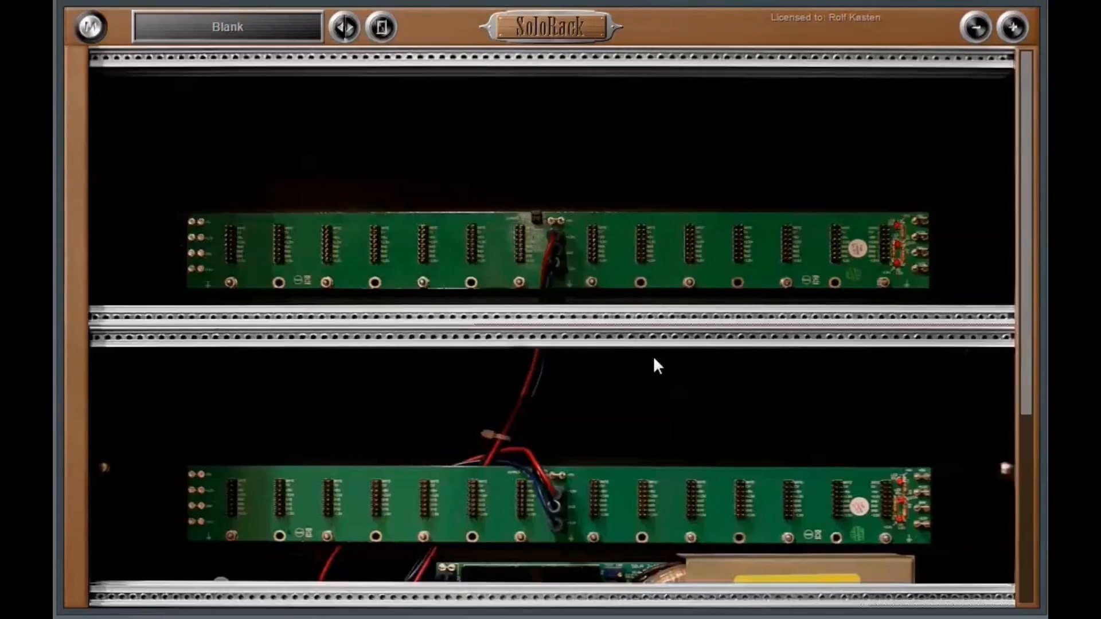
Step: Add an S102 Unity Mixer module to the blank rack
click(277, 30)
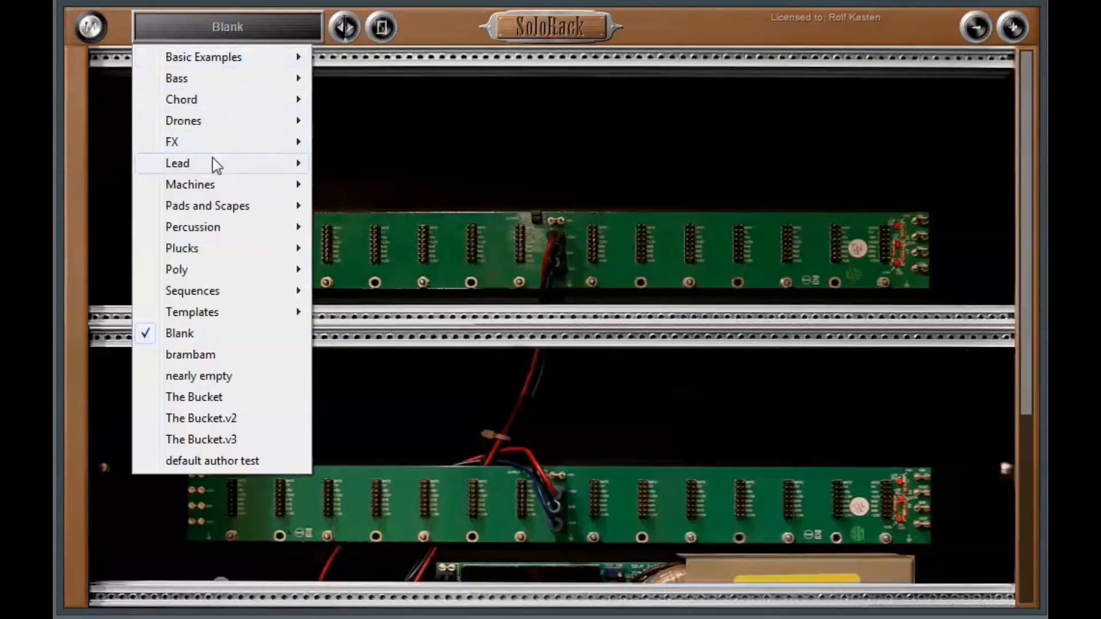
click(90, 29)
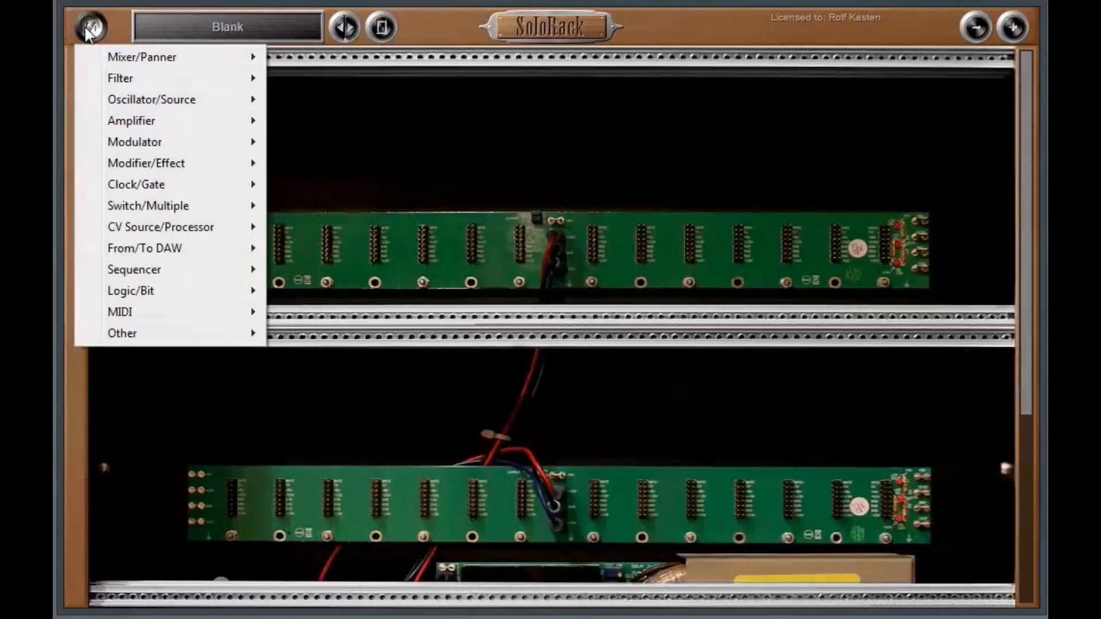
mouse_move(106, 61)
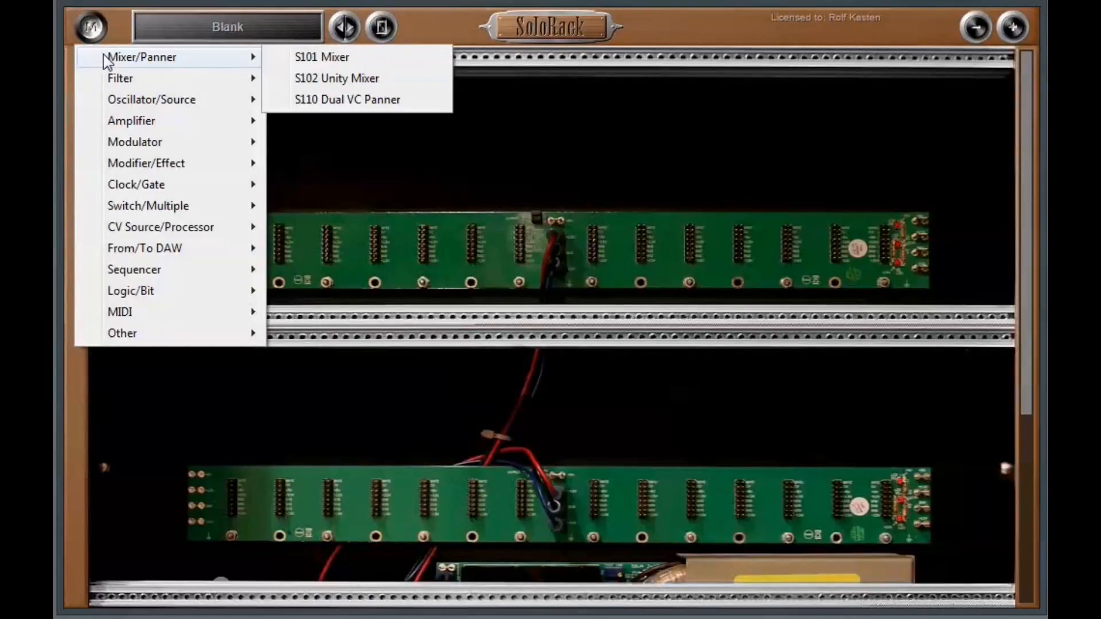
click(344, 80)
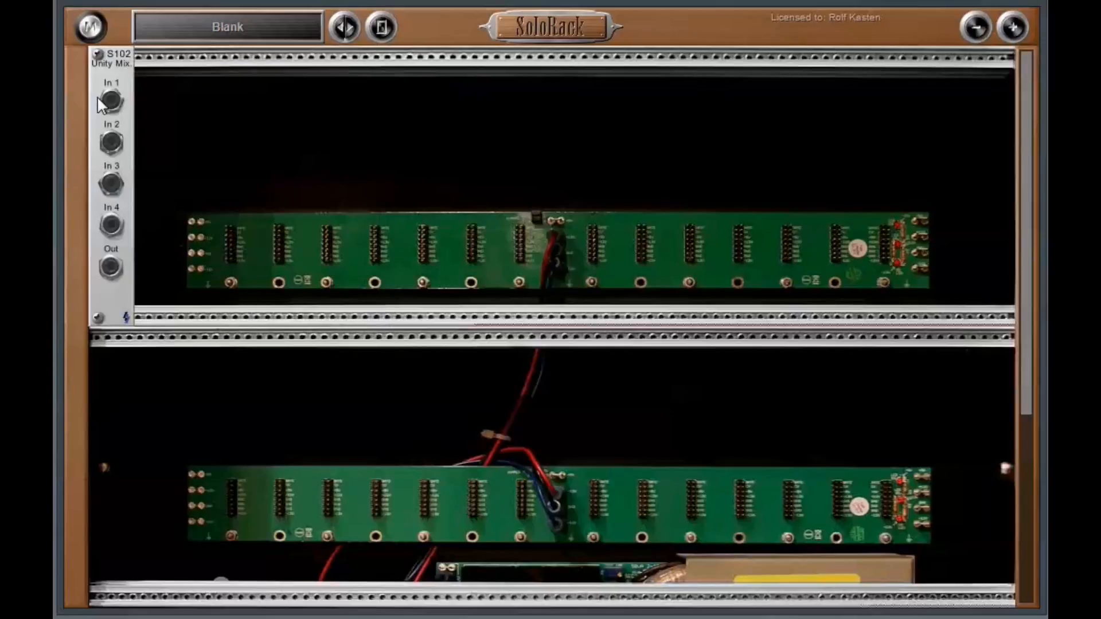
Step: Save the rack with the S102 Unity Mixer as a preset named "second test"
click(382, 29)
click(421, 101)
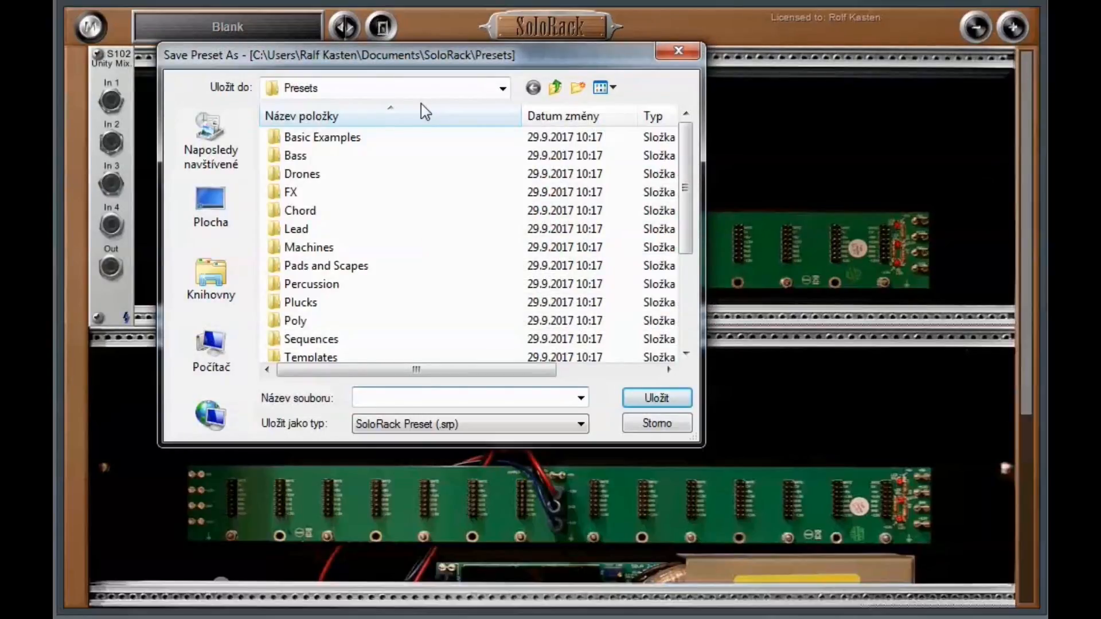
text(se)
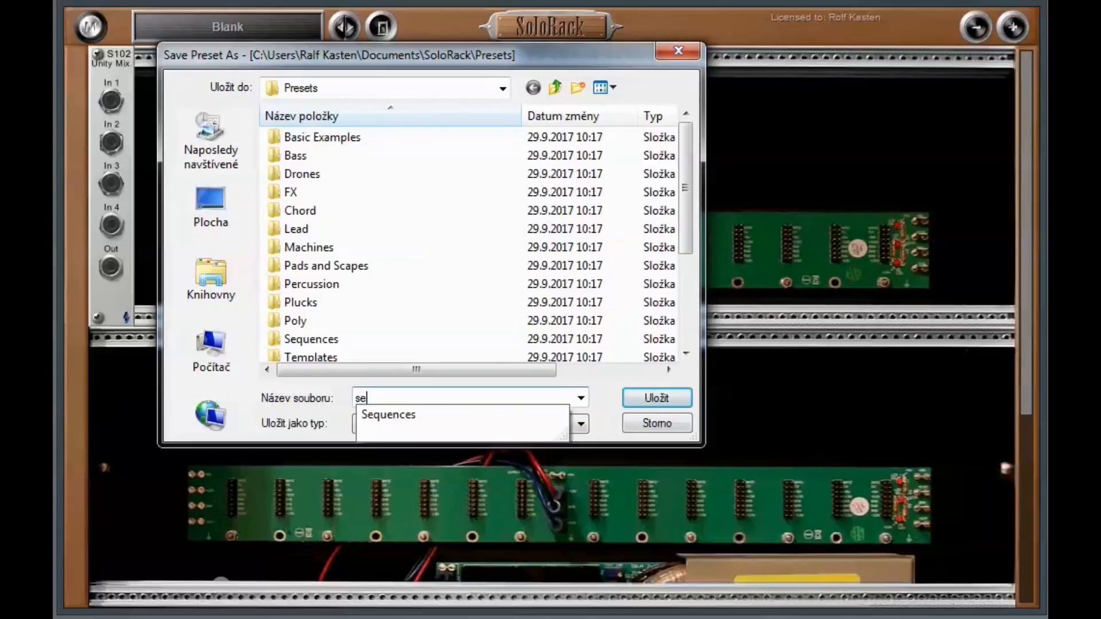
text(cond test)
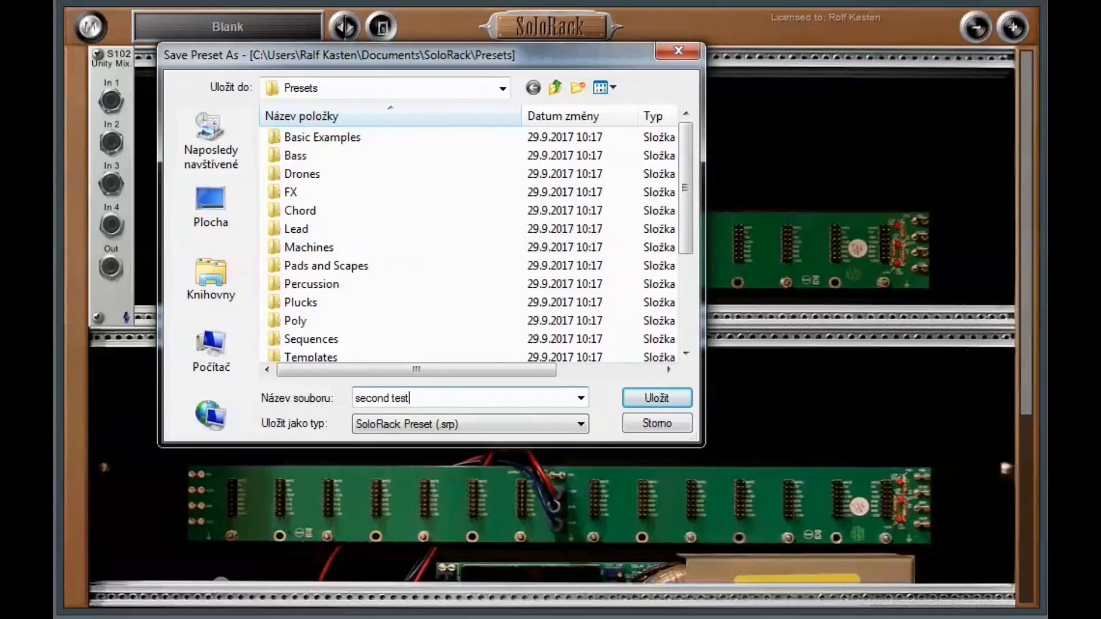
key(Return)
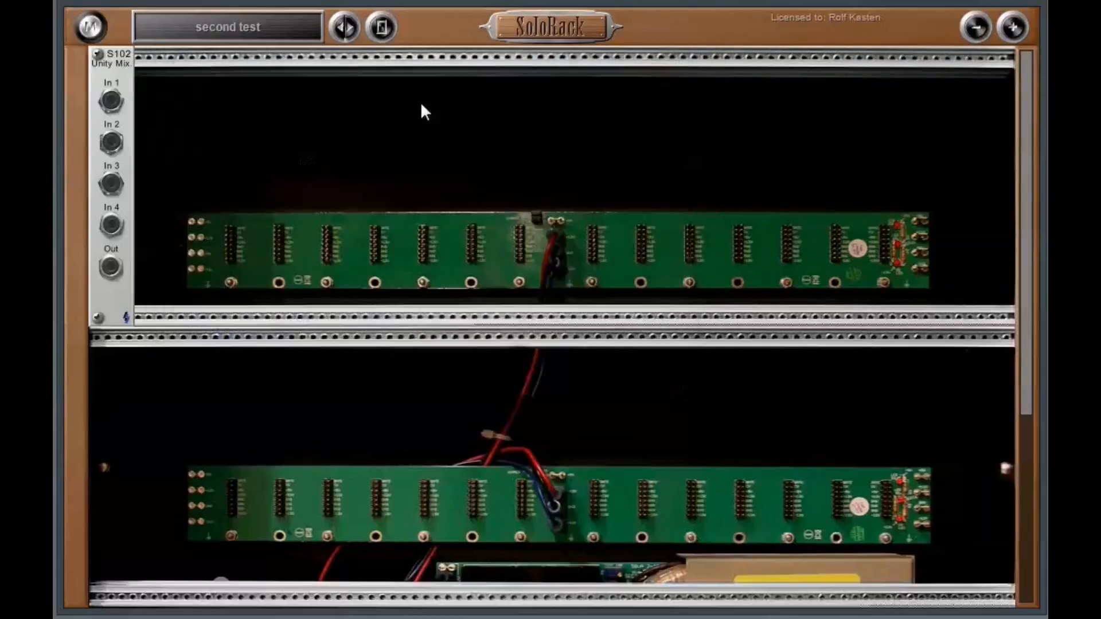
Step: Check the author name and description of the "second test" preset, and look for the preset in the preset list
click(384, 26)
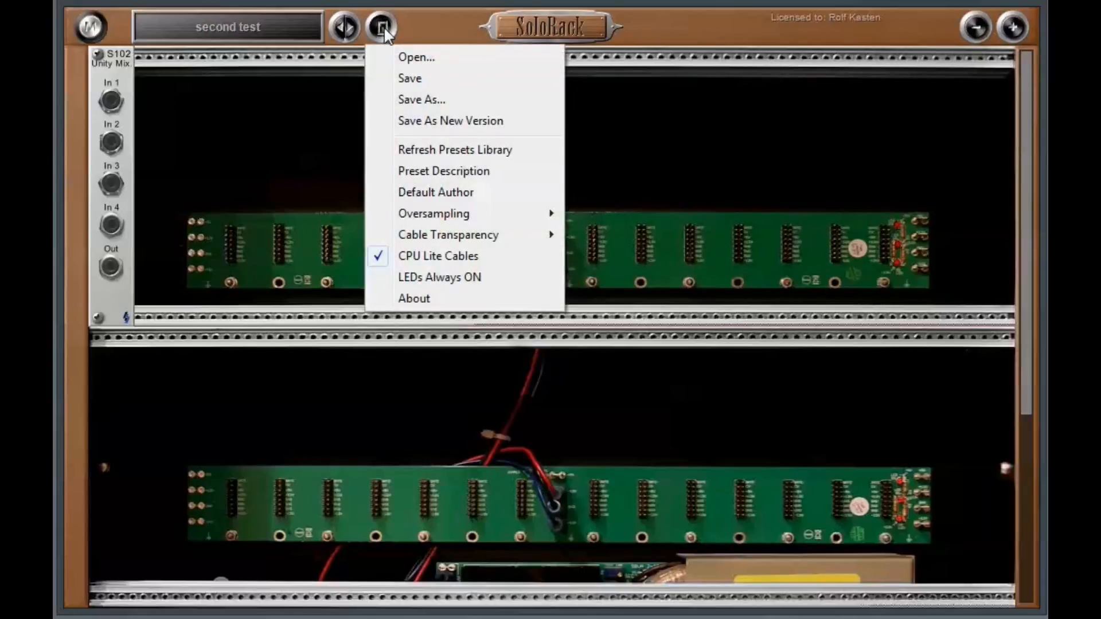
click(441, 172)
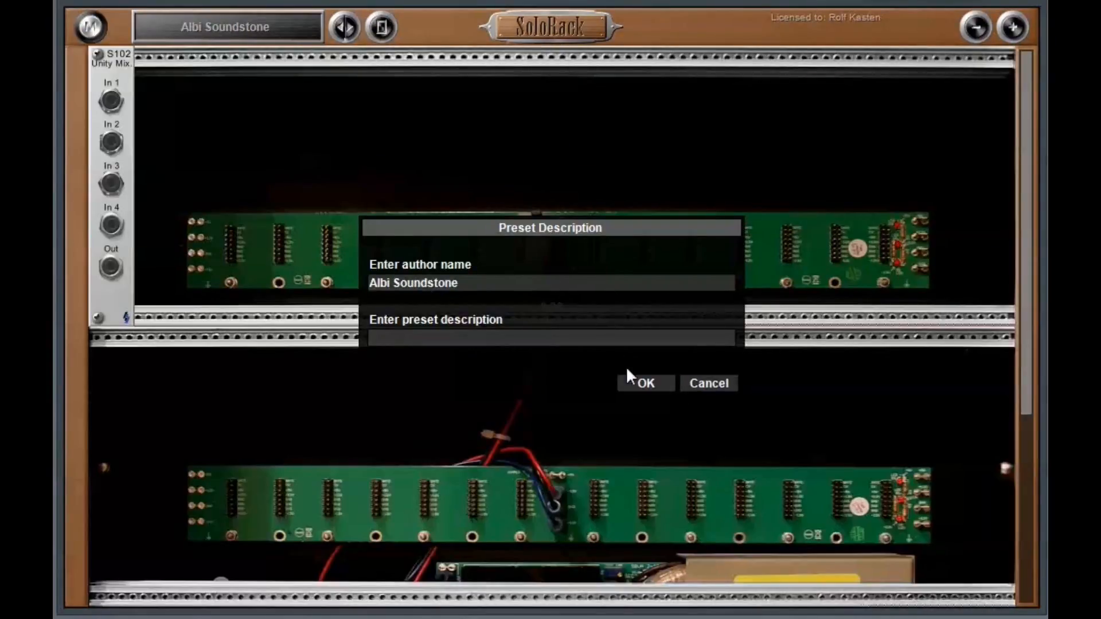
click(645, 383)
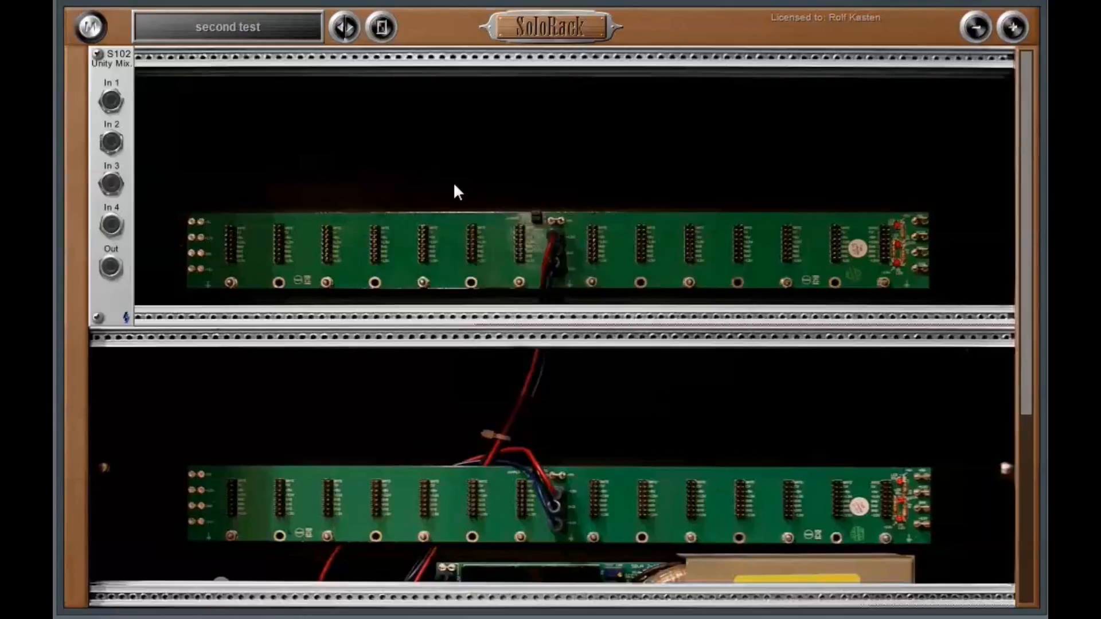
click(273, 30)
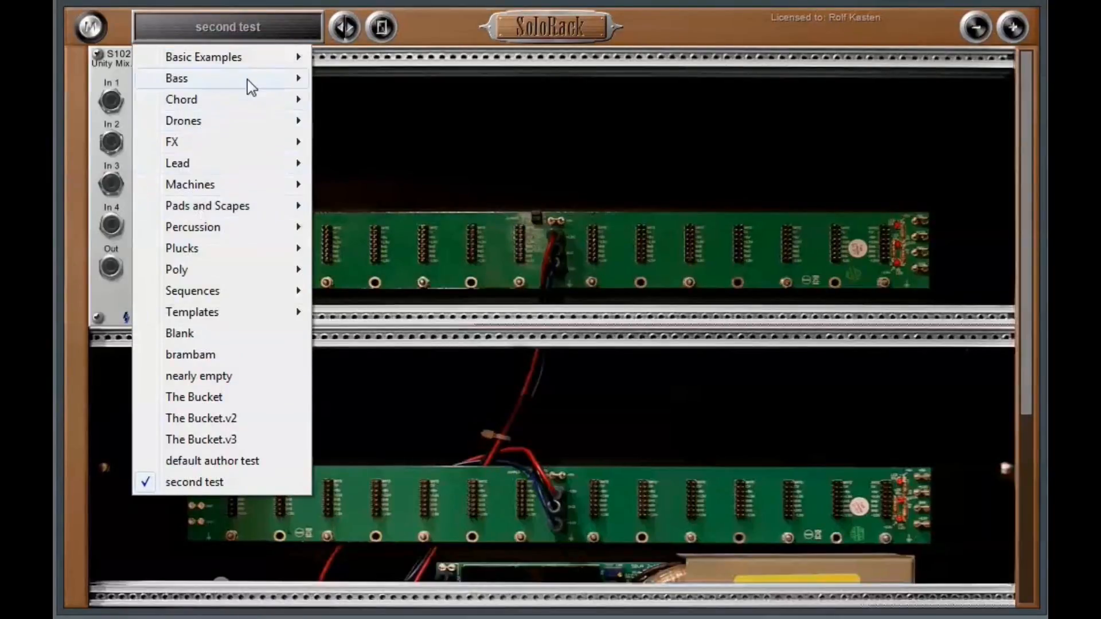
click(393, 149)
Step: Add an S205 Low Pass Gate module directly beside the S102 Unity Mixer in the upper rack row
click(90, 27)
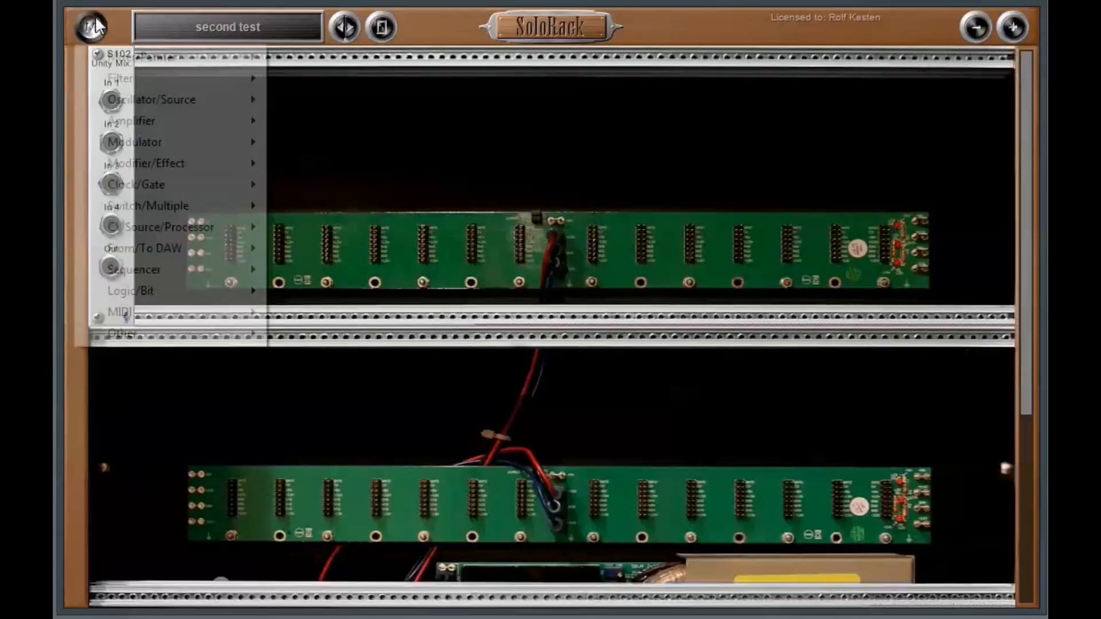
mouse_move(114, 78)
click(309, 118)
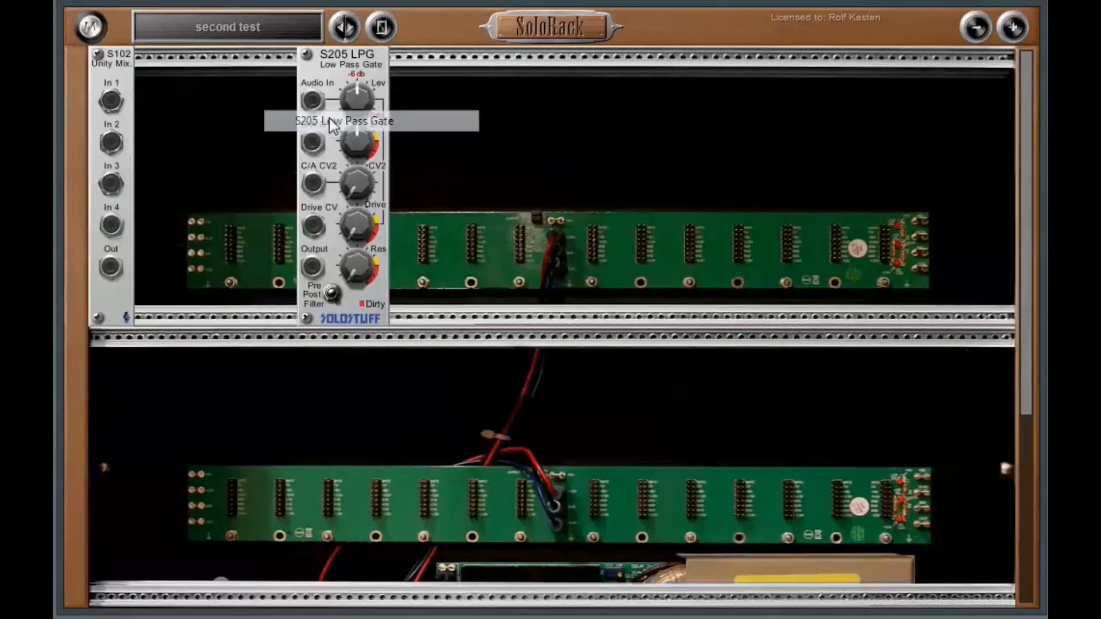
mouse_move(156, 125)
mouse_down()
mouse_move(191, 129)
mouse_move(171, 129)
mouse_up()
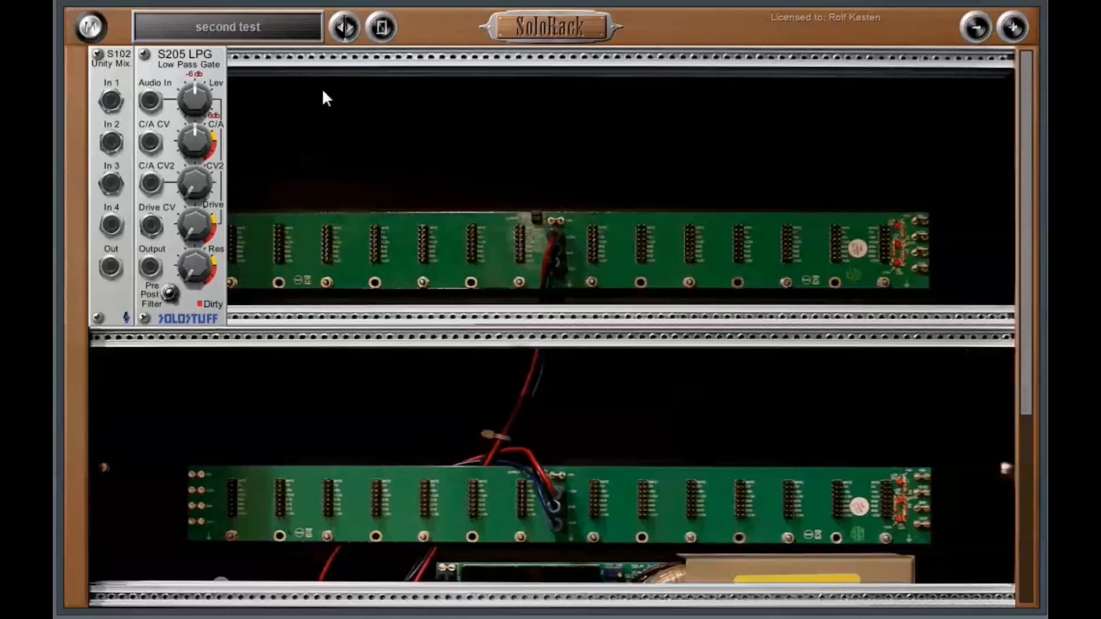
Step: Save the rack with the low pass gate as a preset named "filter"
click(373, 26)
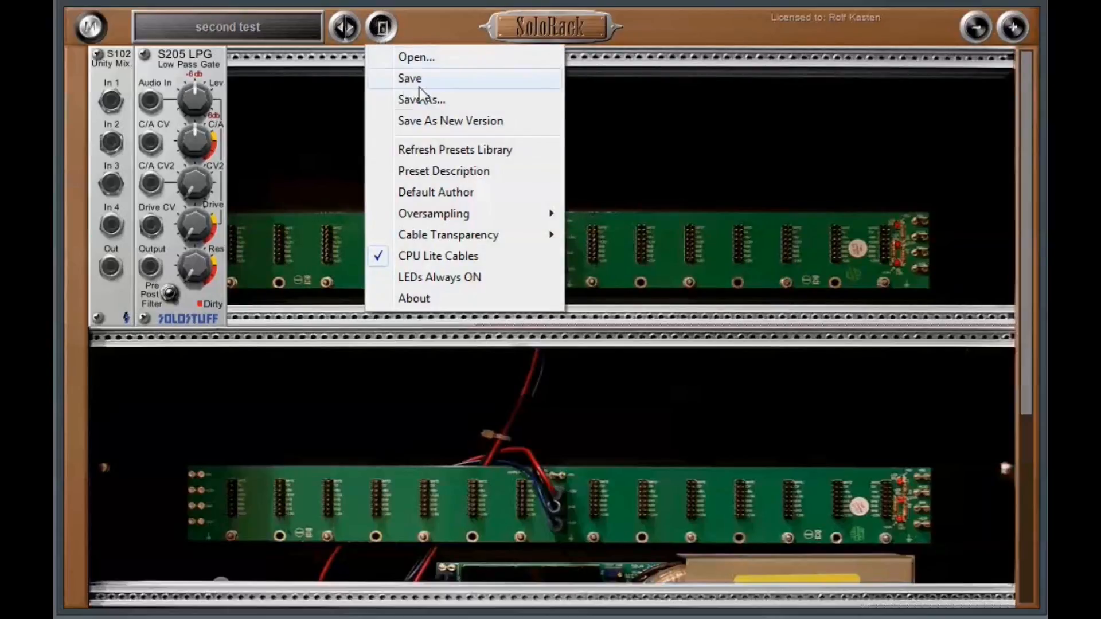
click(431, 99)
text(filter)
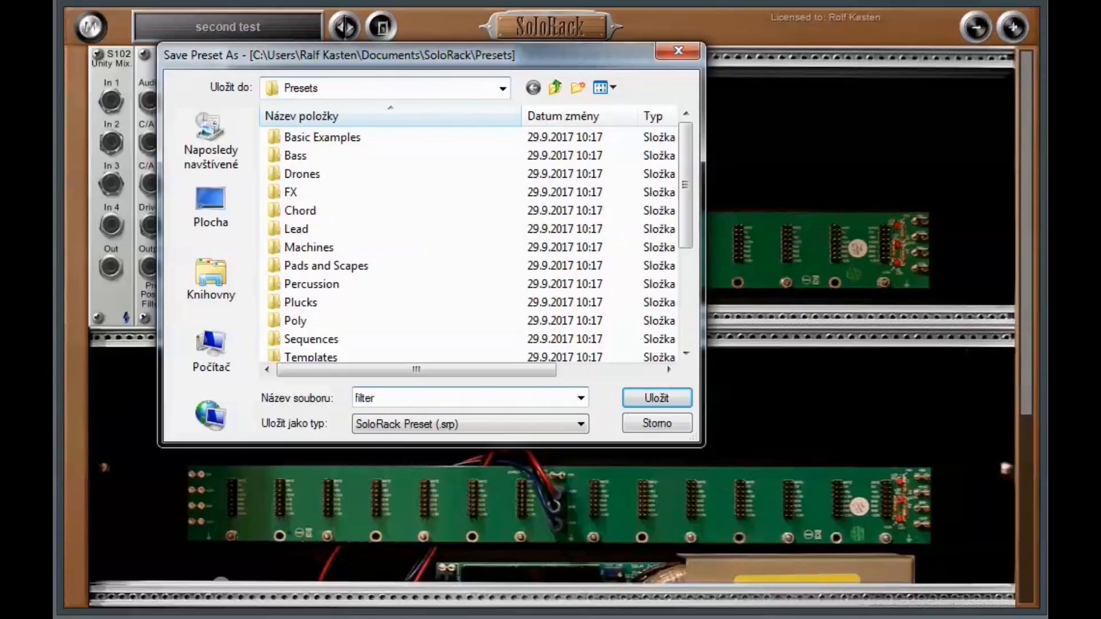
key(Return)
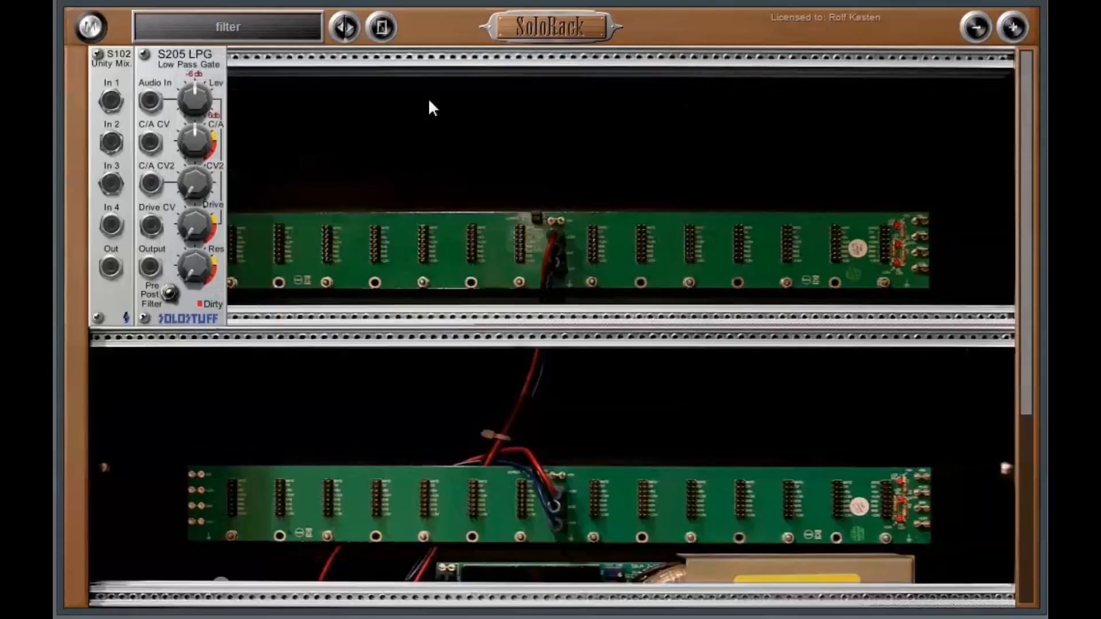
Step: Check the author name and description fields of the "filter" preset
click(381, 26)
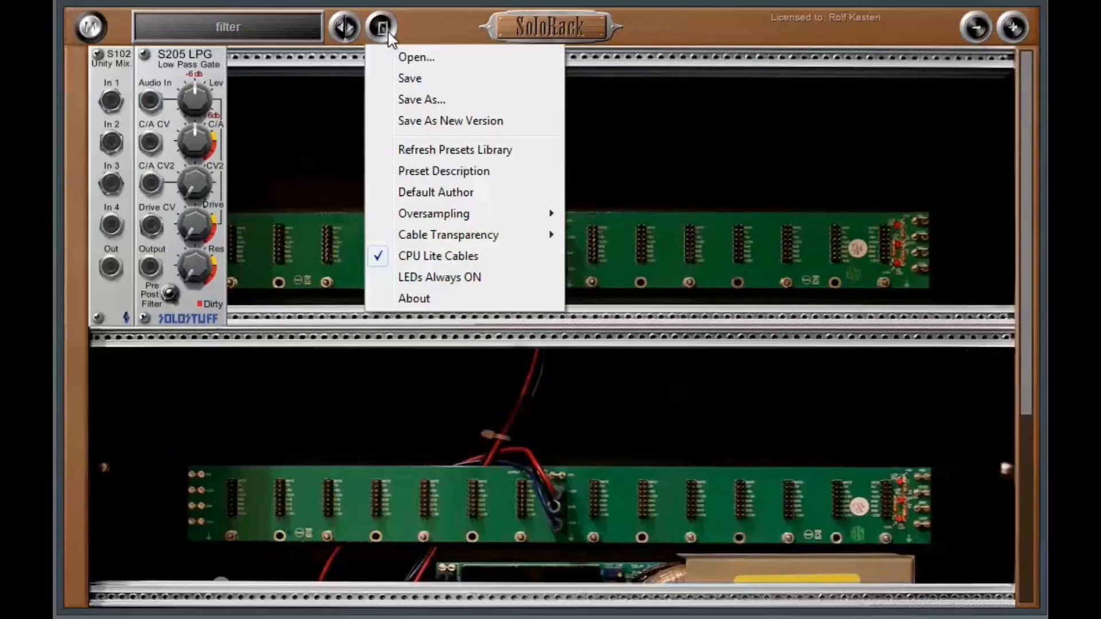
click(464, 171)
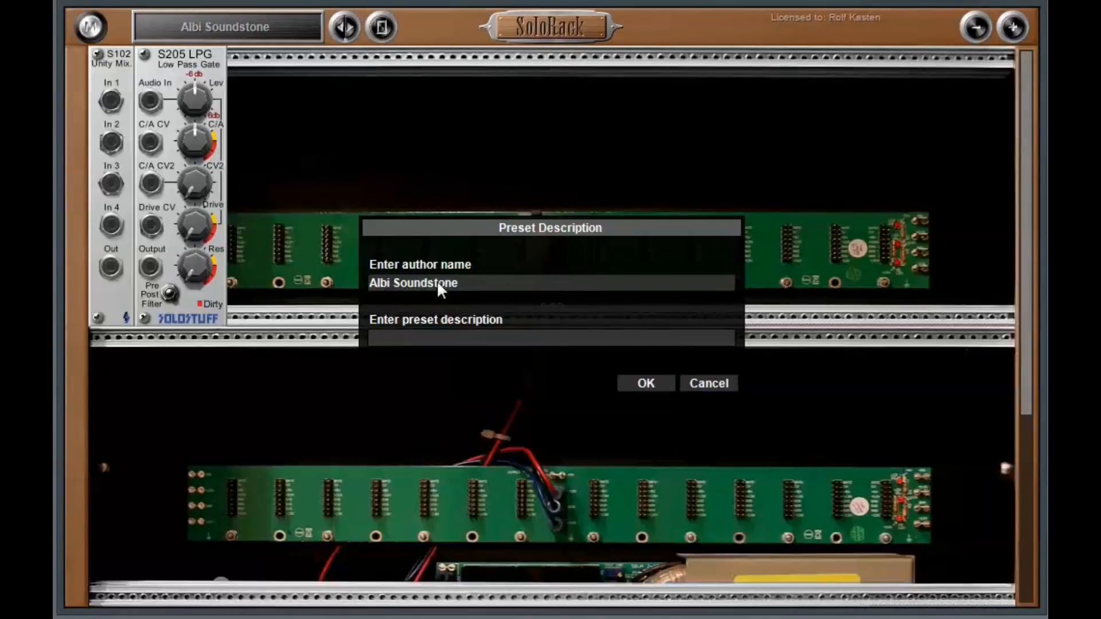
click(658, 385)
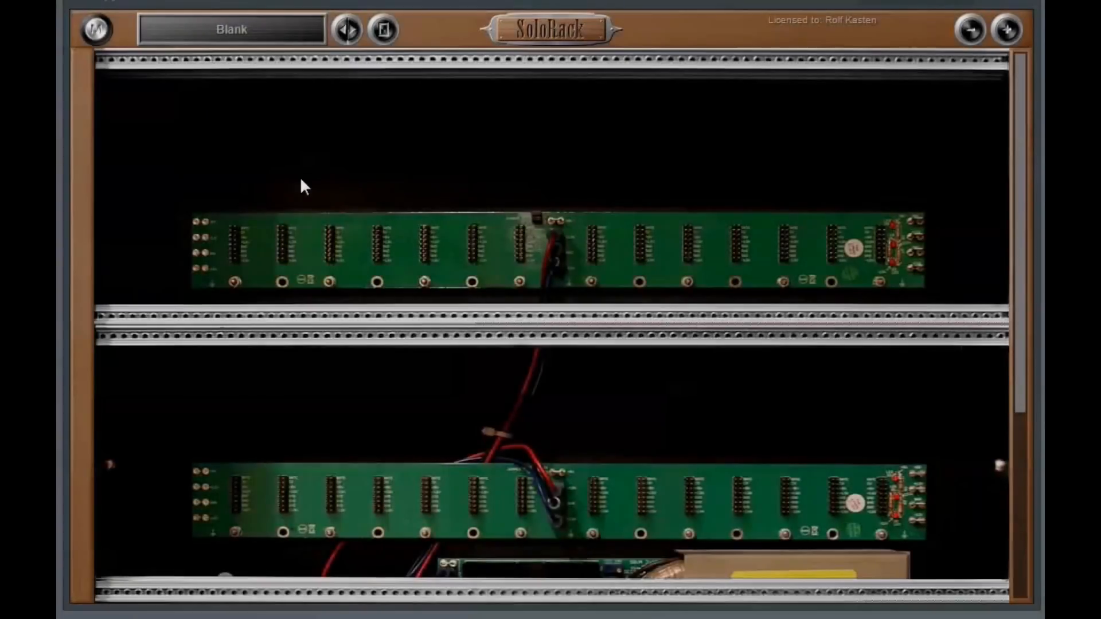
Step: View the available oversampling options for the Blank rack
click(383, 32)
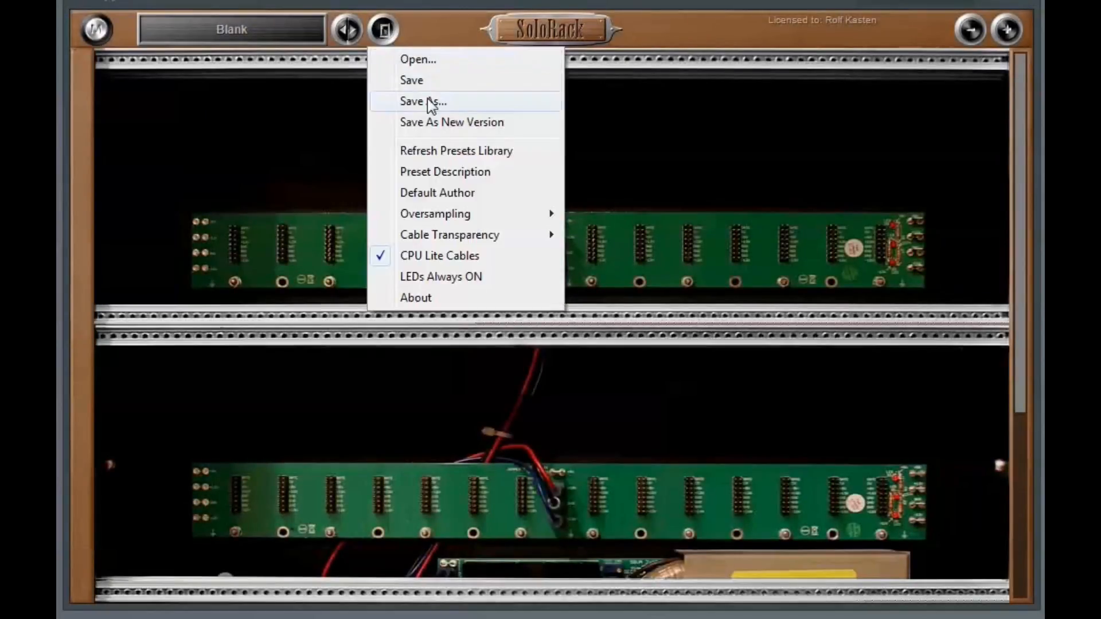
mouse_move(443, 209)
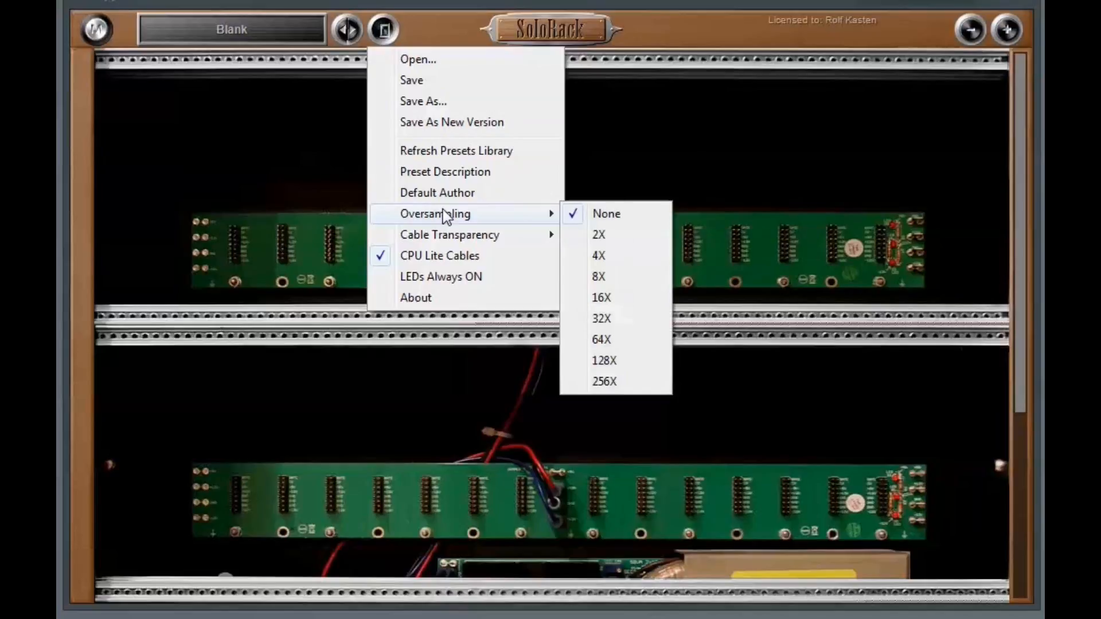
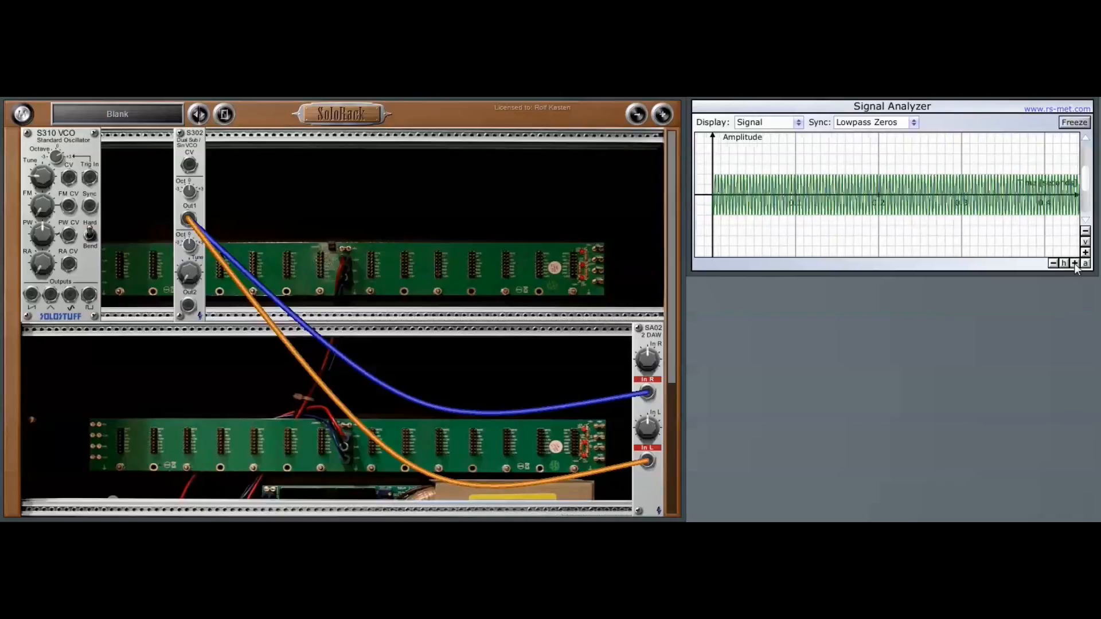
Step: Zoom in on the waveform's time axis in the Signal Analyzer and switch its display to Spectrum
click(1075, 263)
click(1074, 263)
click(1074, 264)
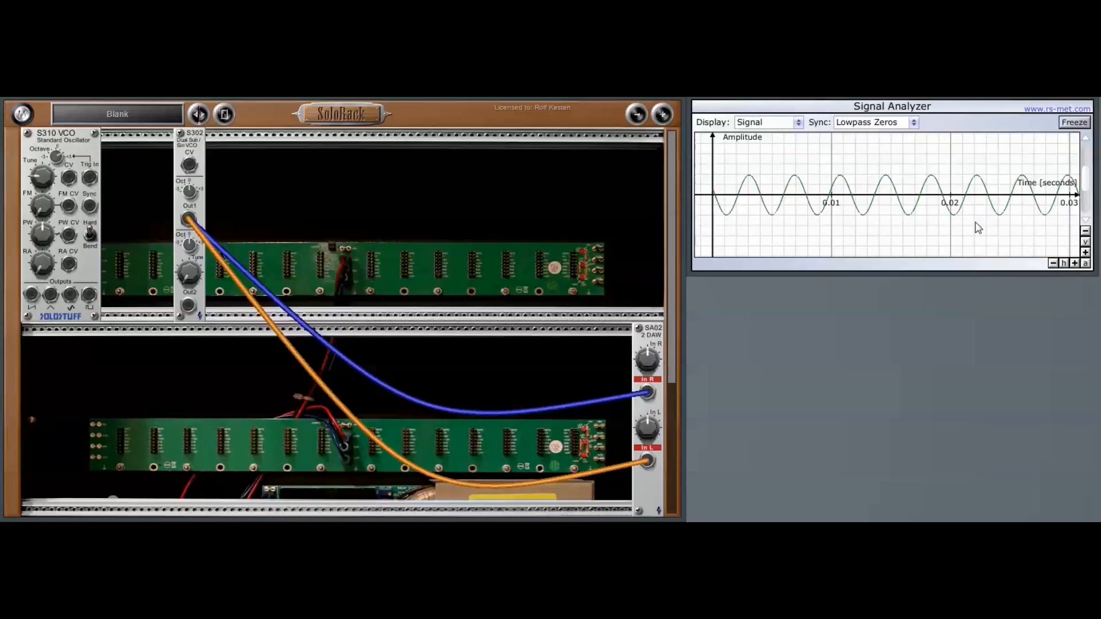
click(798, 123)
click(779, 151)
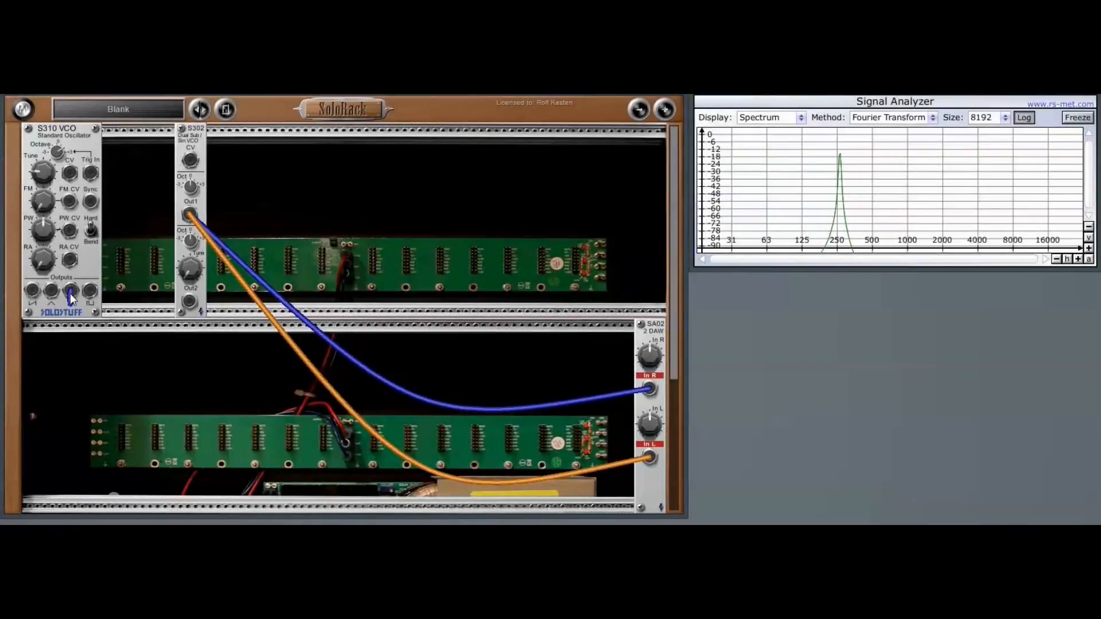
Step: Patch the S310 VCO sine output into the S302 CV input and freeze the resulting spectrum in the Signal Analyzer
drag(71, 292, 191, 161)
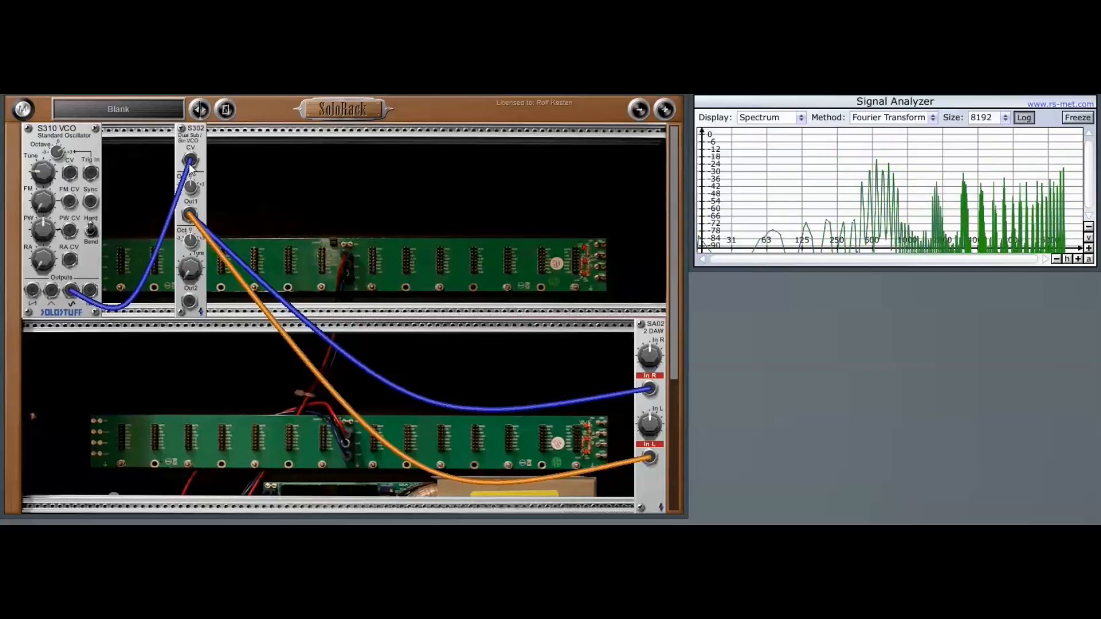
click(1078, 118)
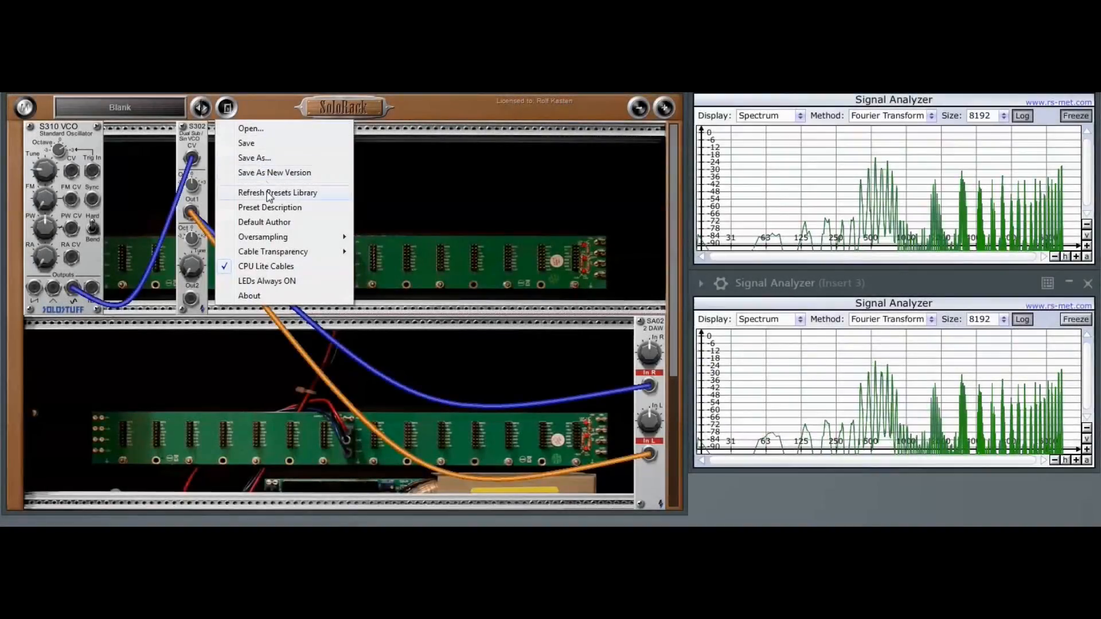
Step: Set oversampling to 2X and freeze the spectrum in the second Signal Analyzer
mouse_move(330, 236)
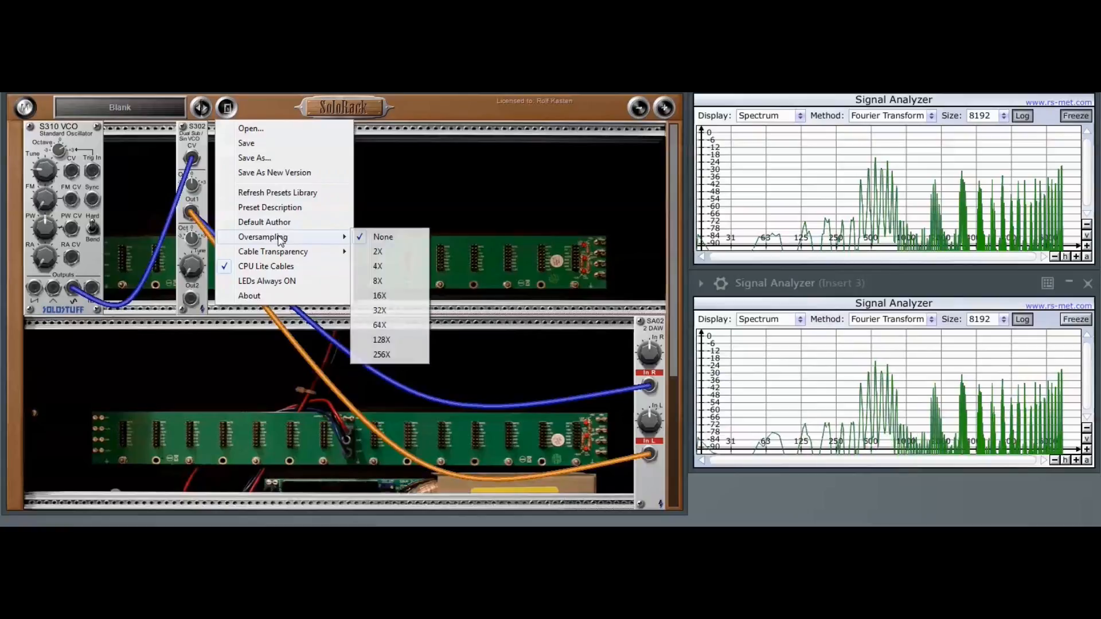
click(387, 252)
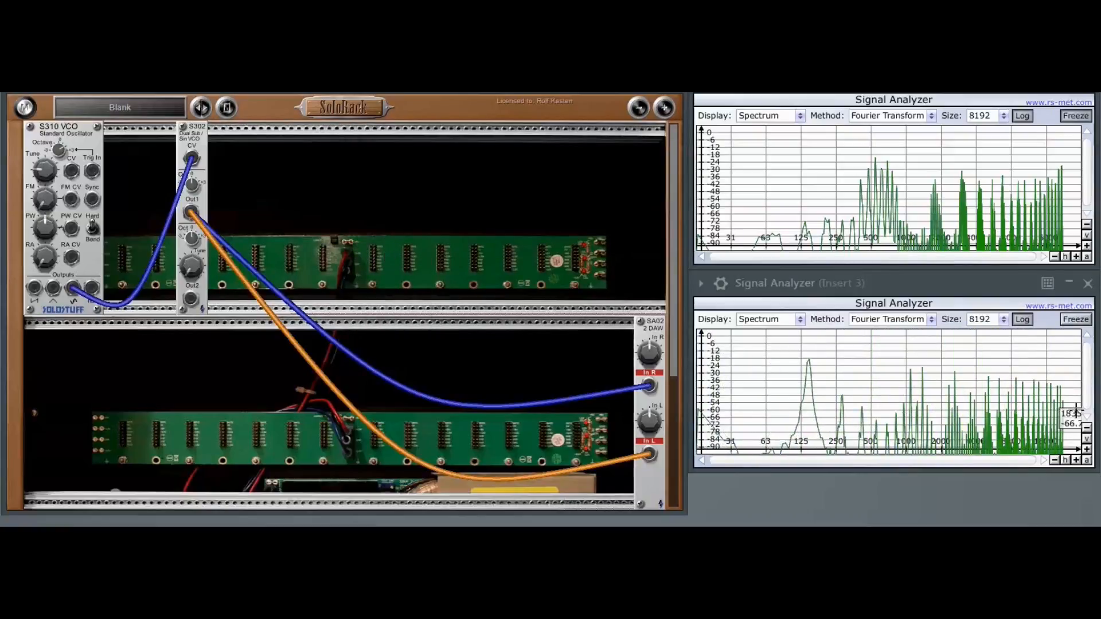
click(1087, 322)
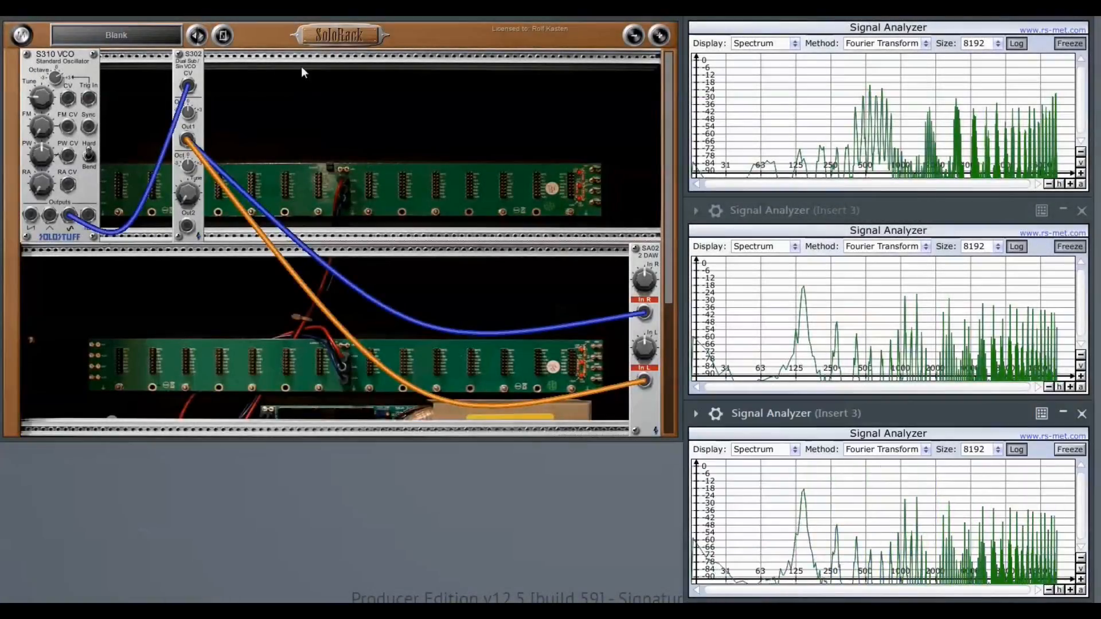
Step: Set oversampling to 4X for the third Signal Analyzer's spectrum
click(225, 37)
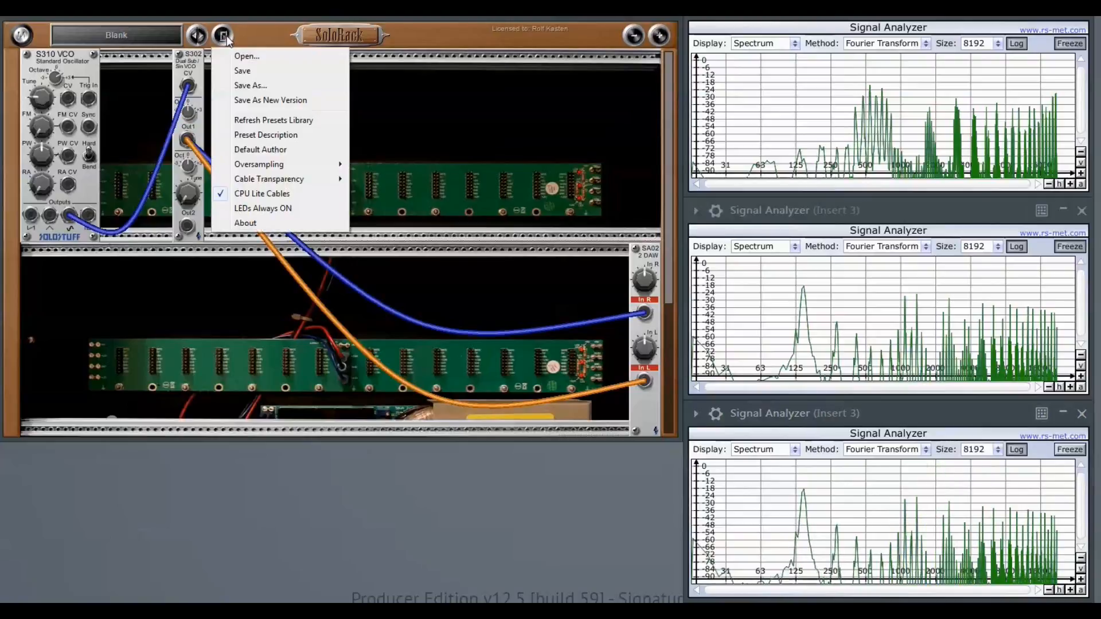
mouse_move(281, 166)
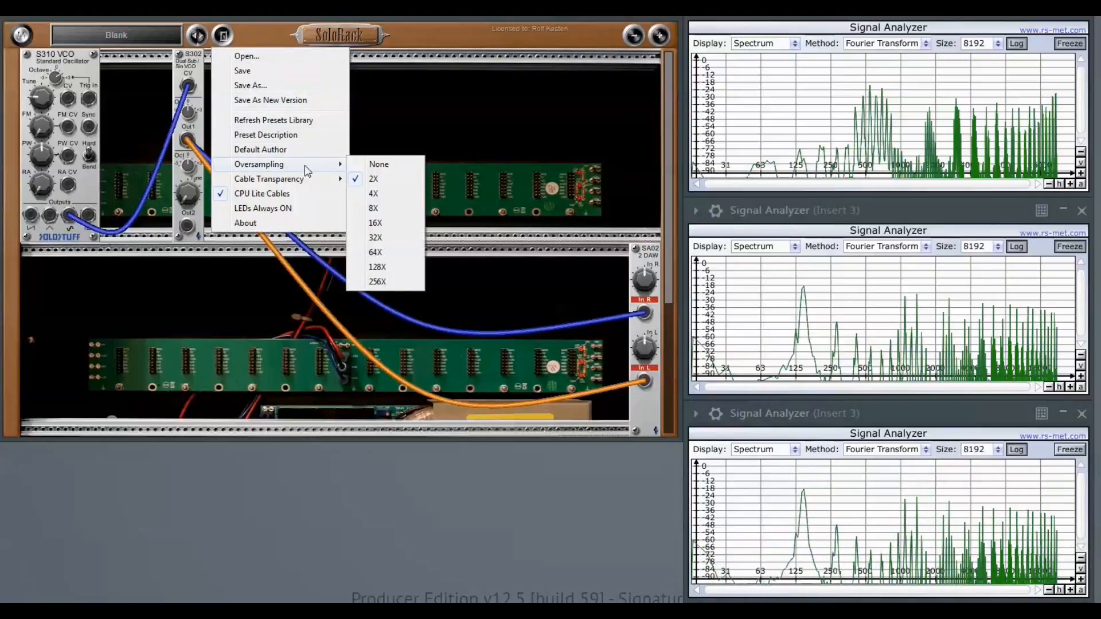
click(382, 192)
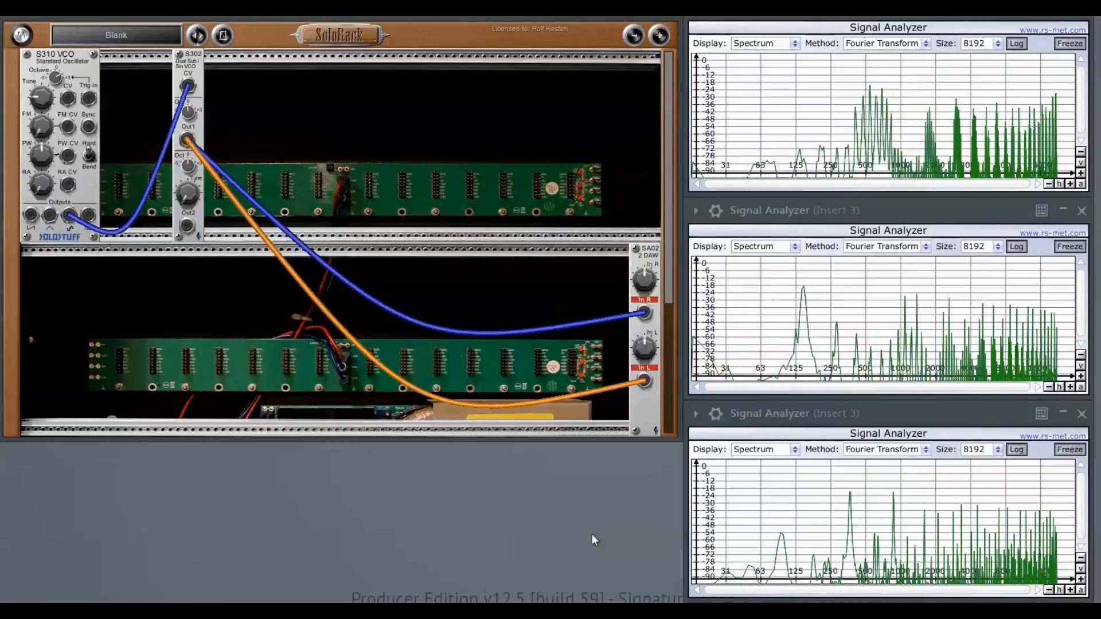
Step: Compare the two oversampling settings by switching to 2X and returning to 4X
click(221, 38)
mouse_move(255, 168)
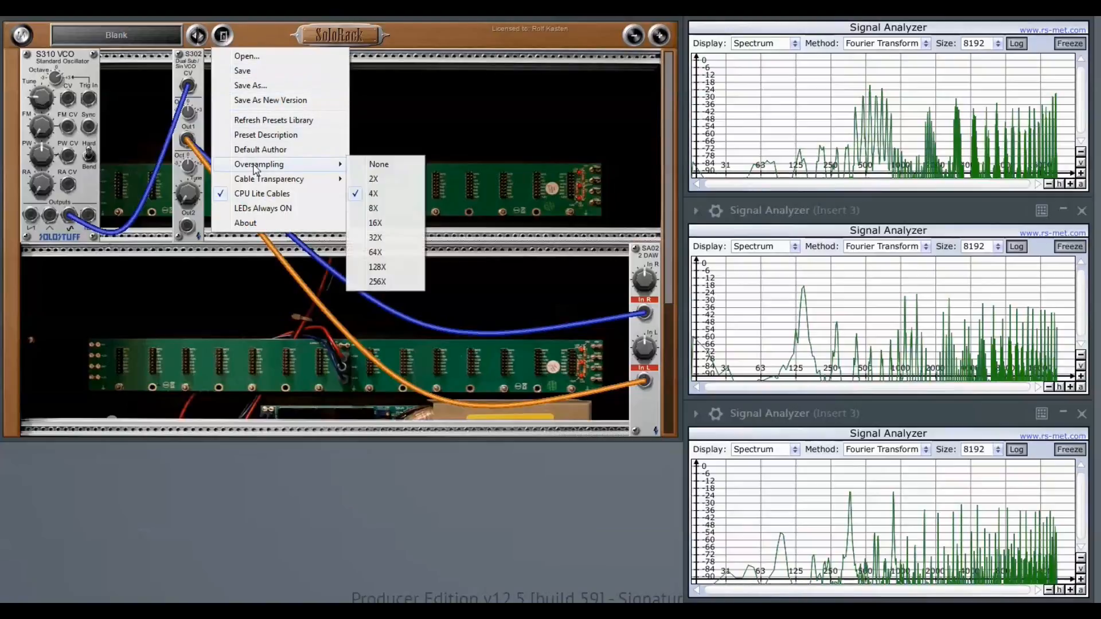
click(373, 178)
click(224, 38)
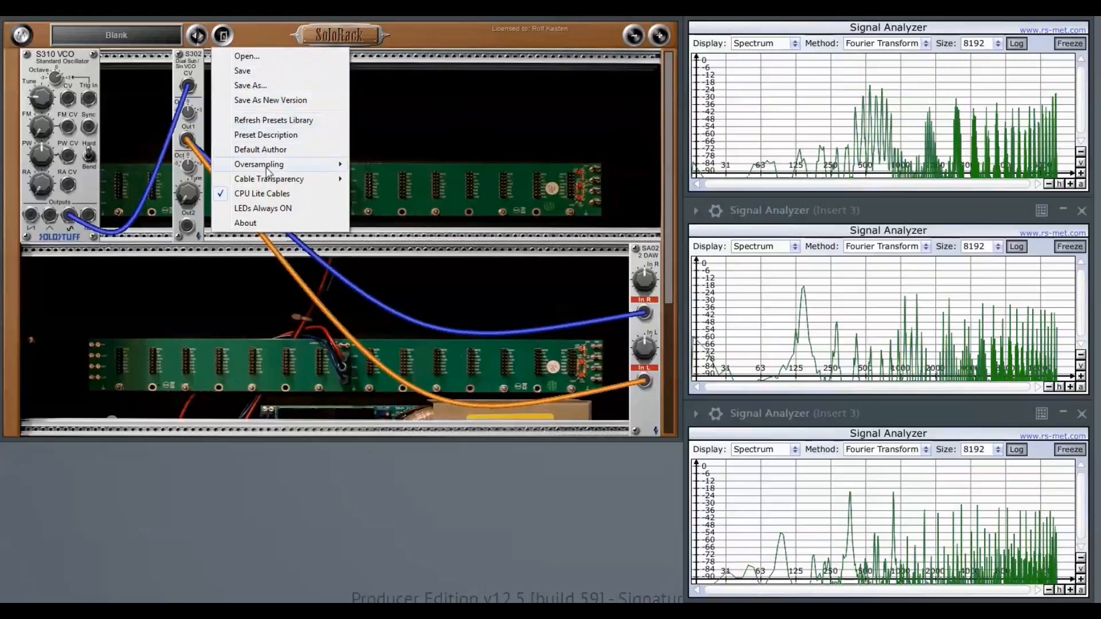
mouse_move(266, 170)
click(373, 192)
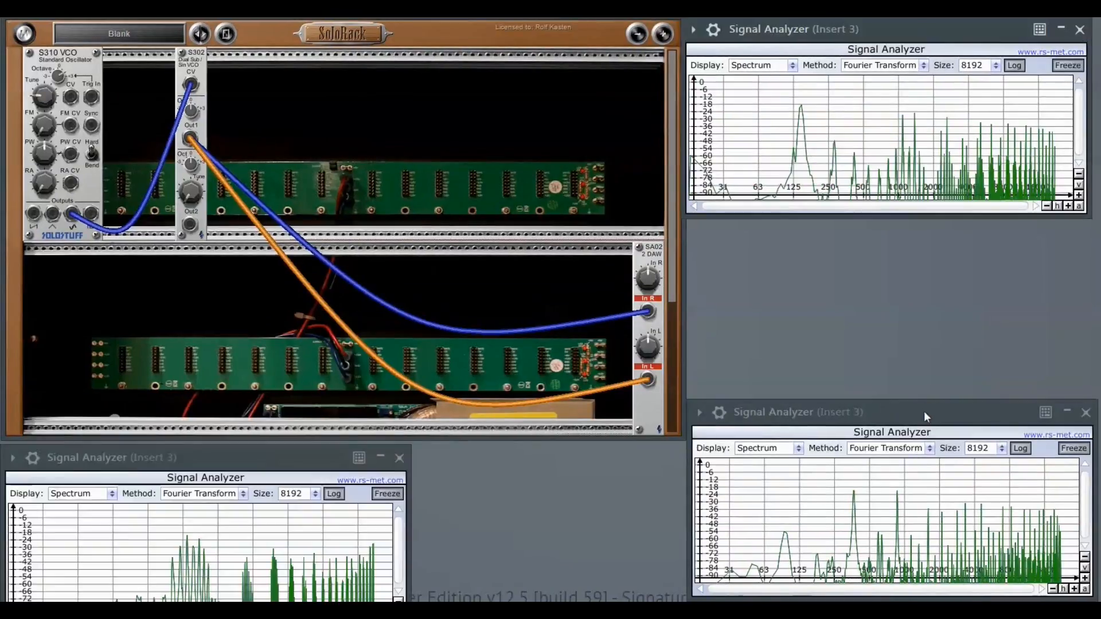
Step: Move the 4X Signal Analyzer window directly below the 2X one and place another Signal Analyzer window beneath them
drag(923, 411, 919, 232)
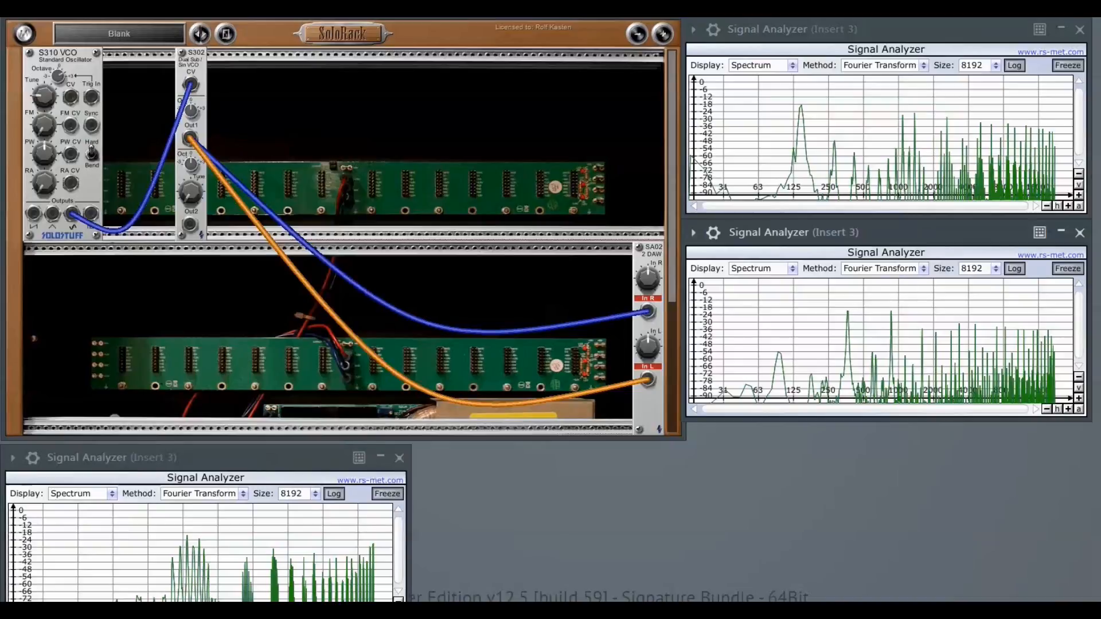
drag(211, 233, 943, 415)
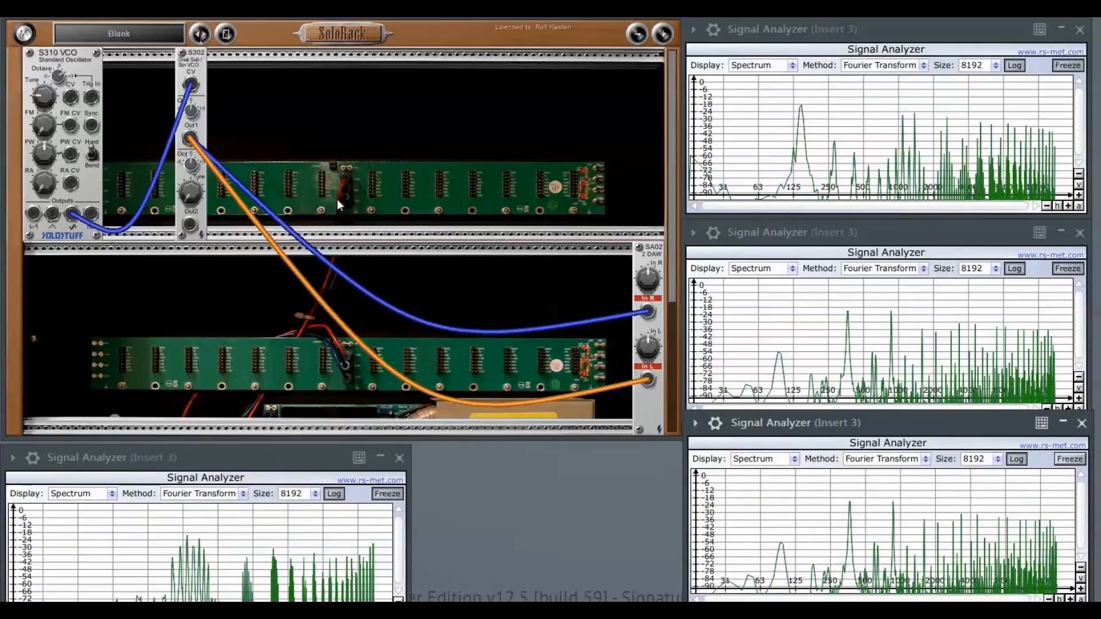
Step: Raise the frequency-modulated patch's oversampling to 8X, followed by 16X, to compare the spectra
click(230, 33)
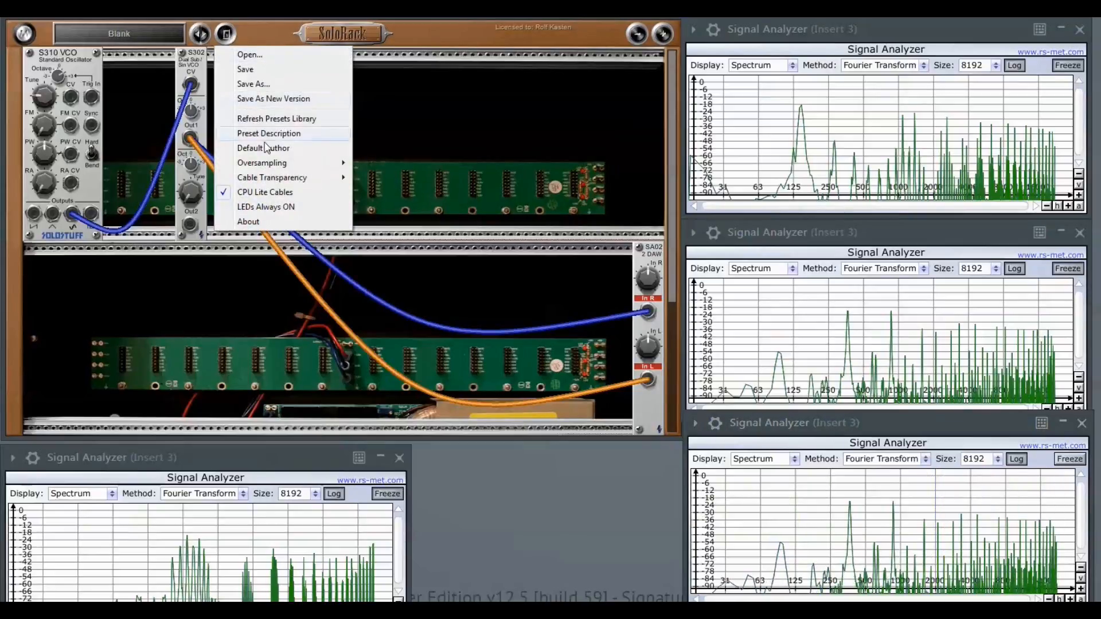
mouse_move(267, 163)
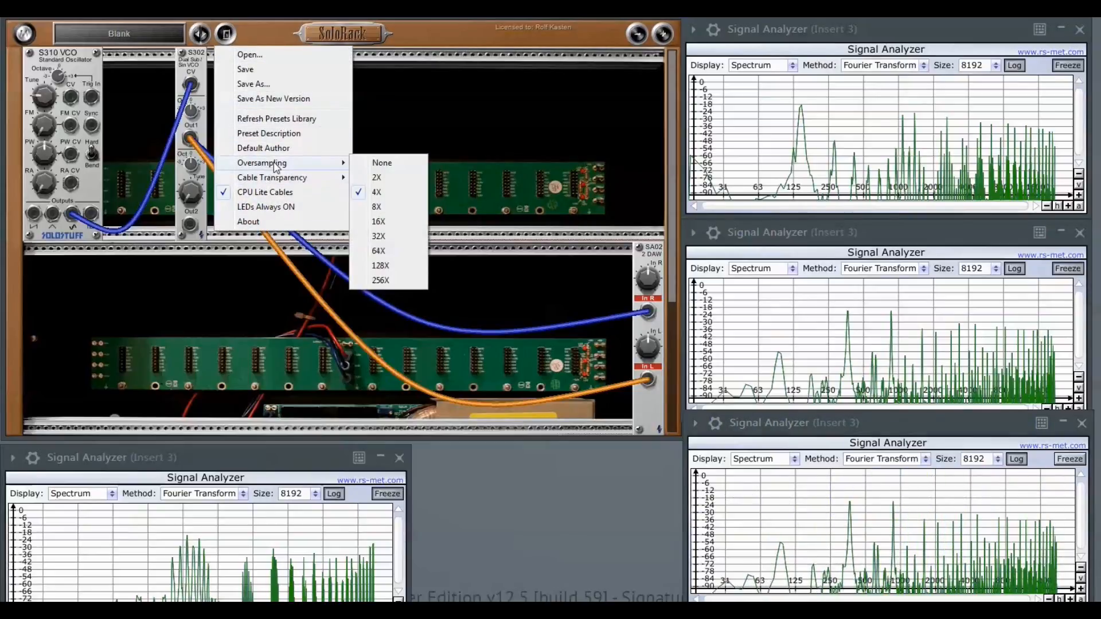
click(377, 207)
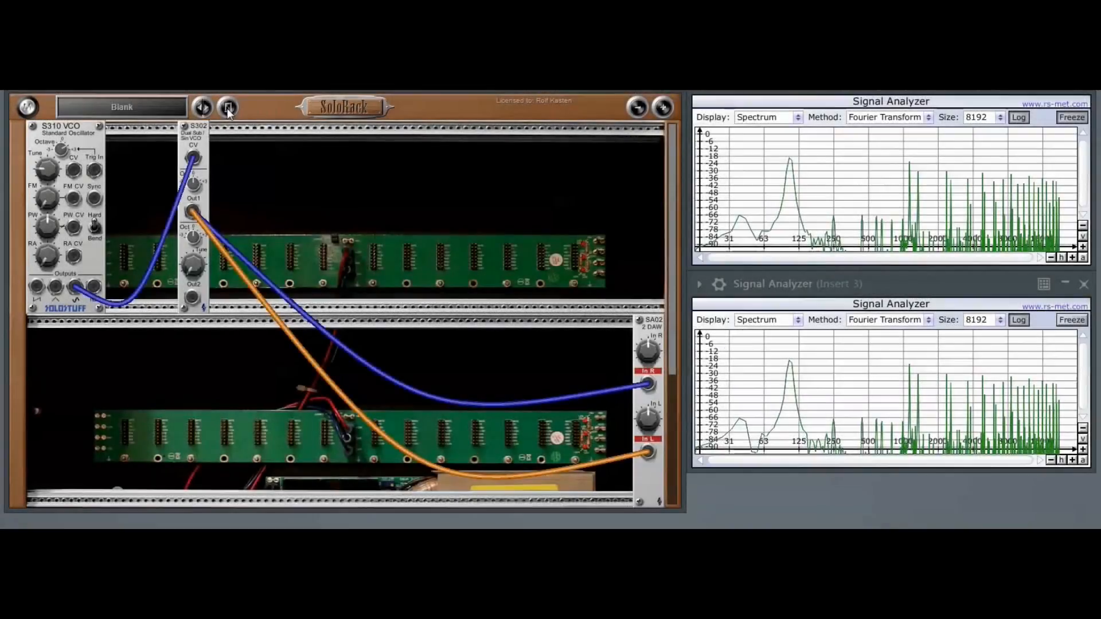
click(228, 108)
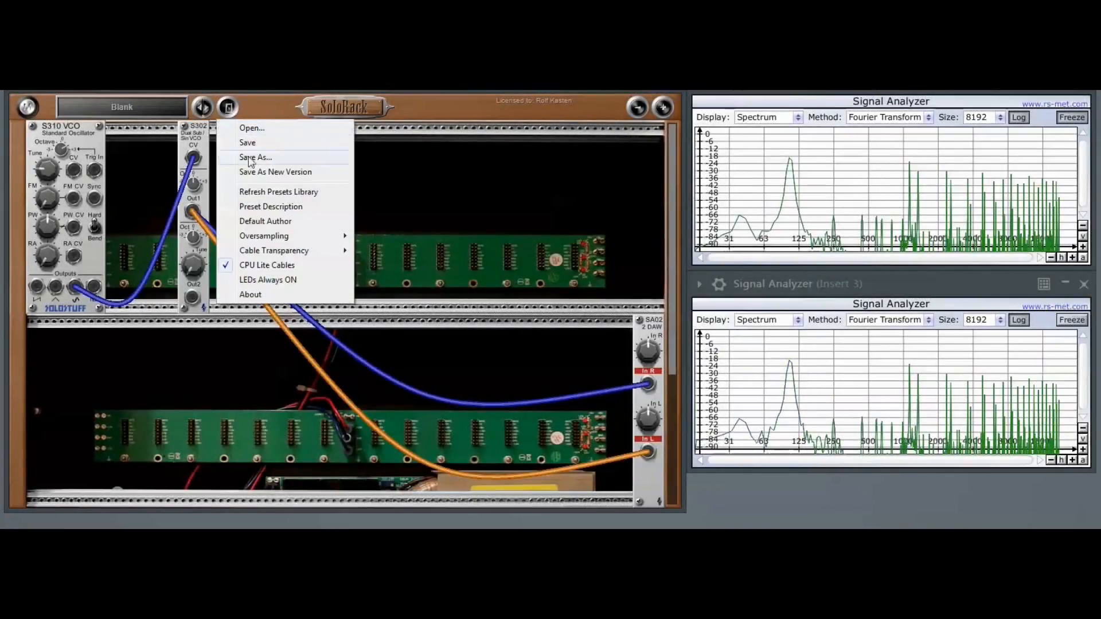
mouse_move(288, 240)
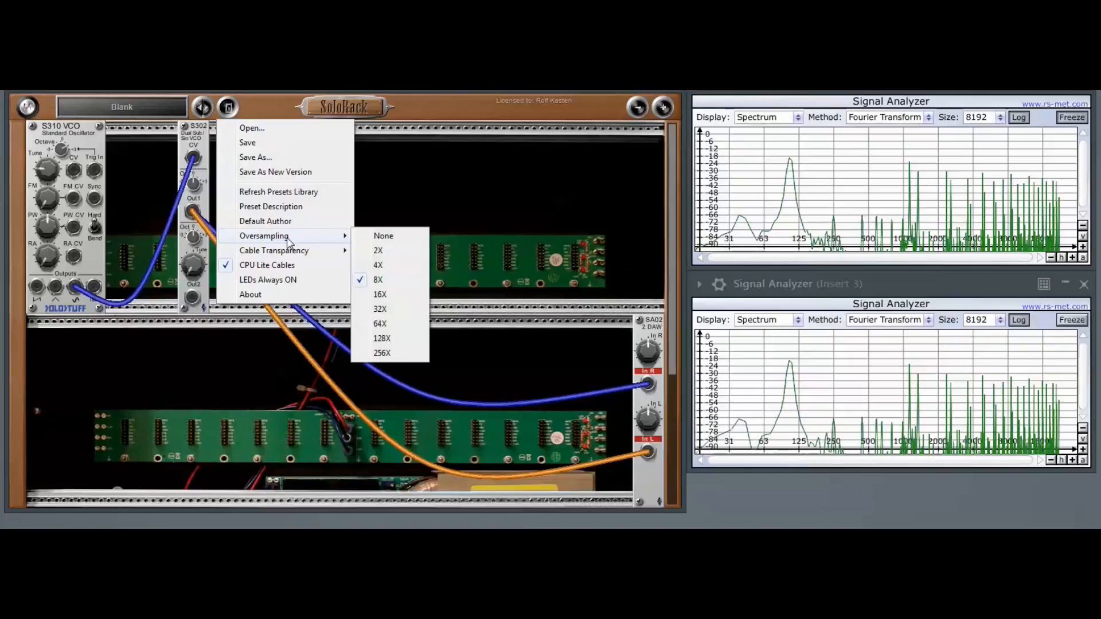
click(381, 294)
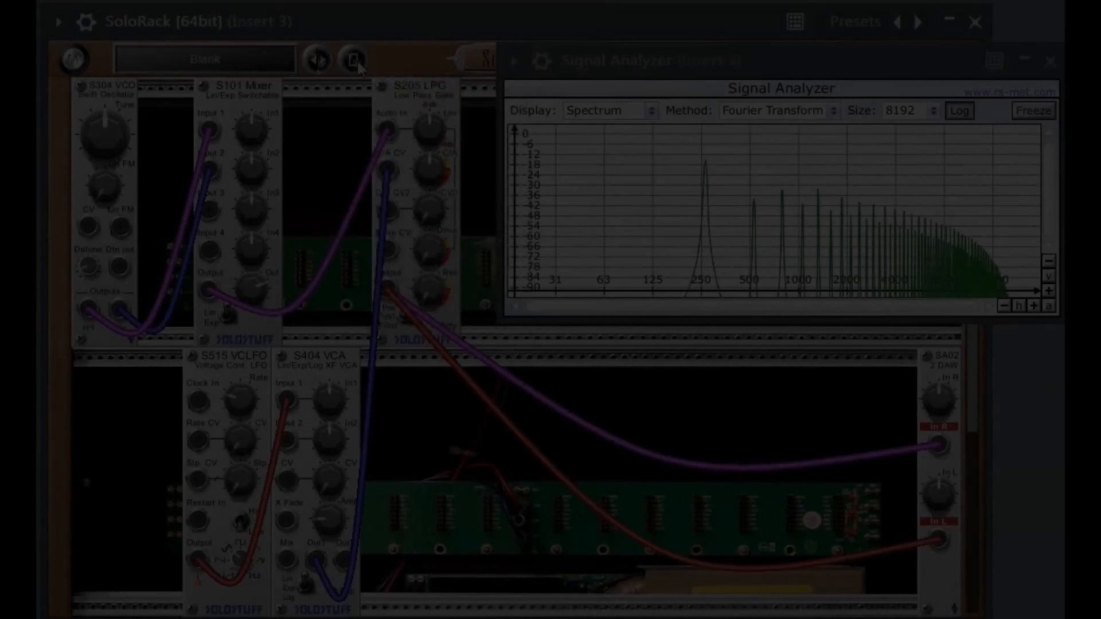
Step: Compare the low pass gate patch's spectrum at 16X oversampling with None by switching to 16X and returning to None
click(357, 62)
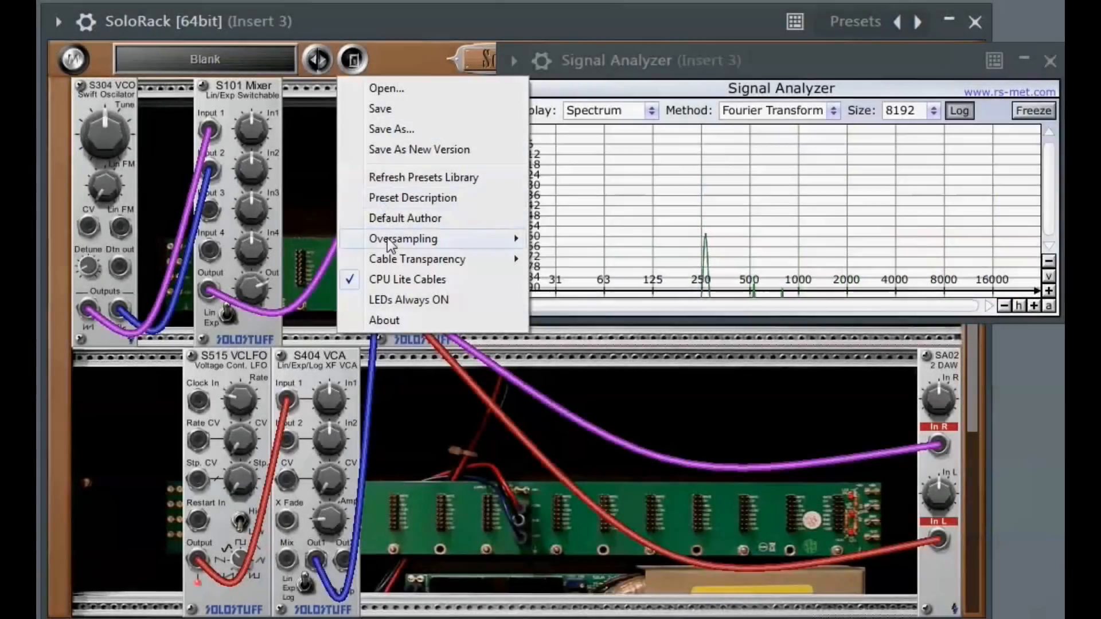
mouse_move(390, 243)
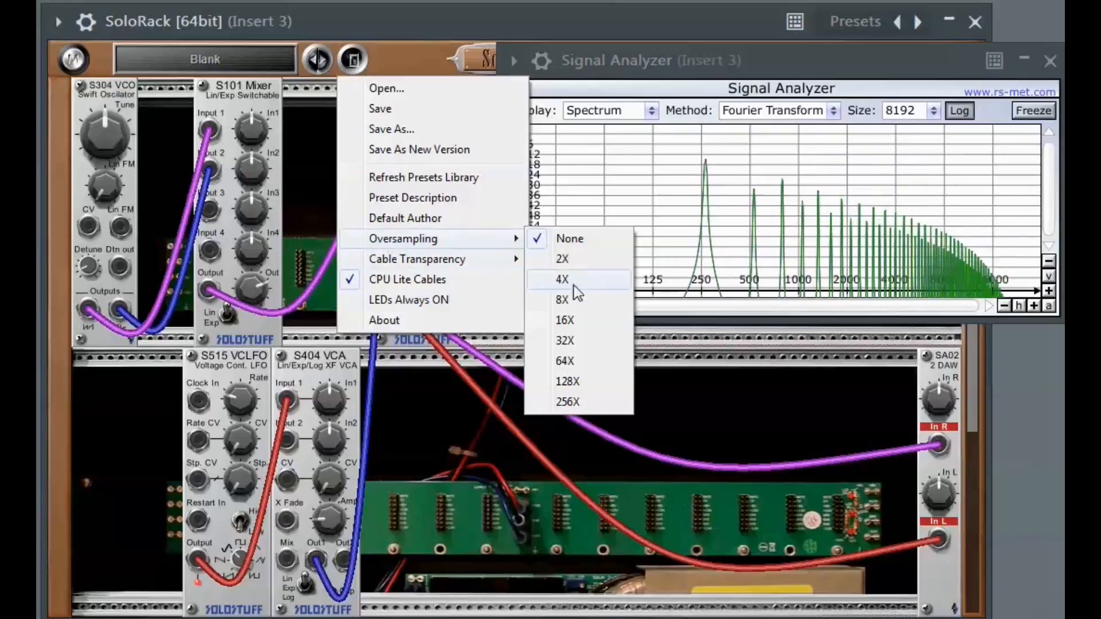
click(565, 320)
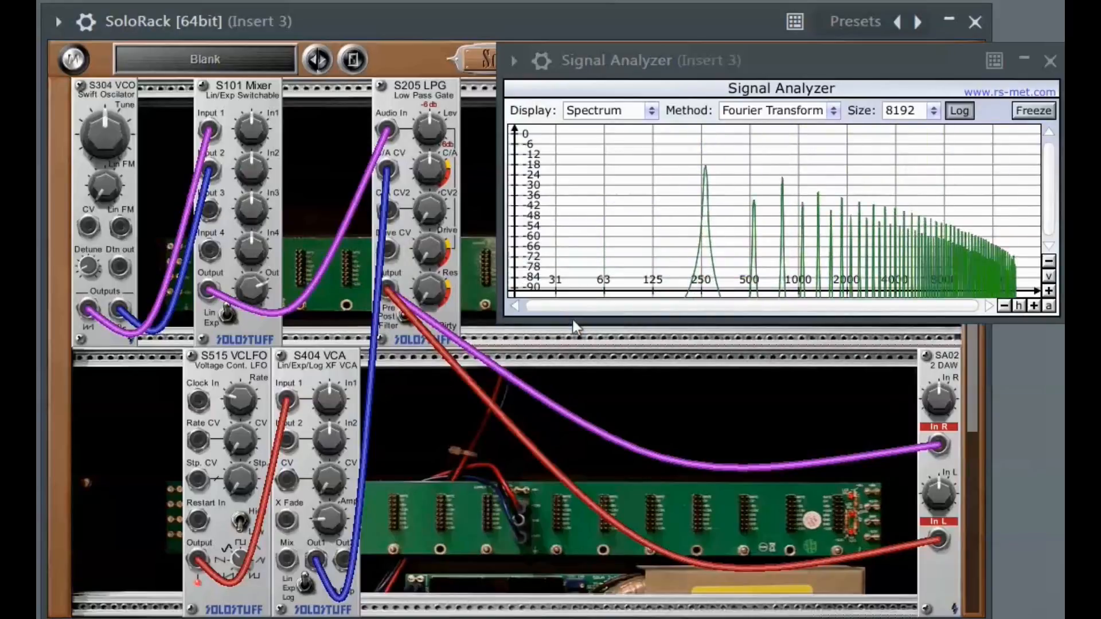
click(353, 60)
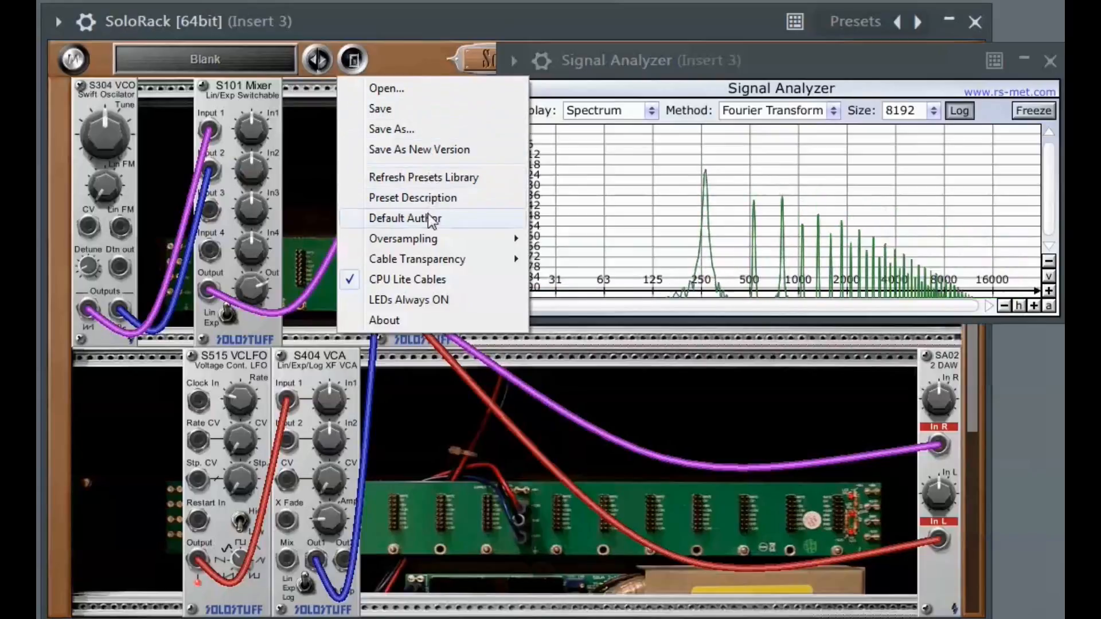
mouse_move(452, 245)
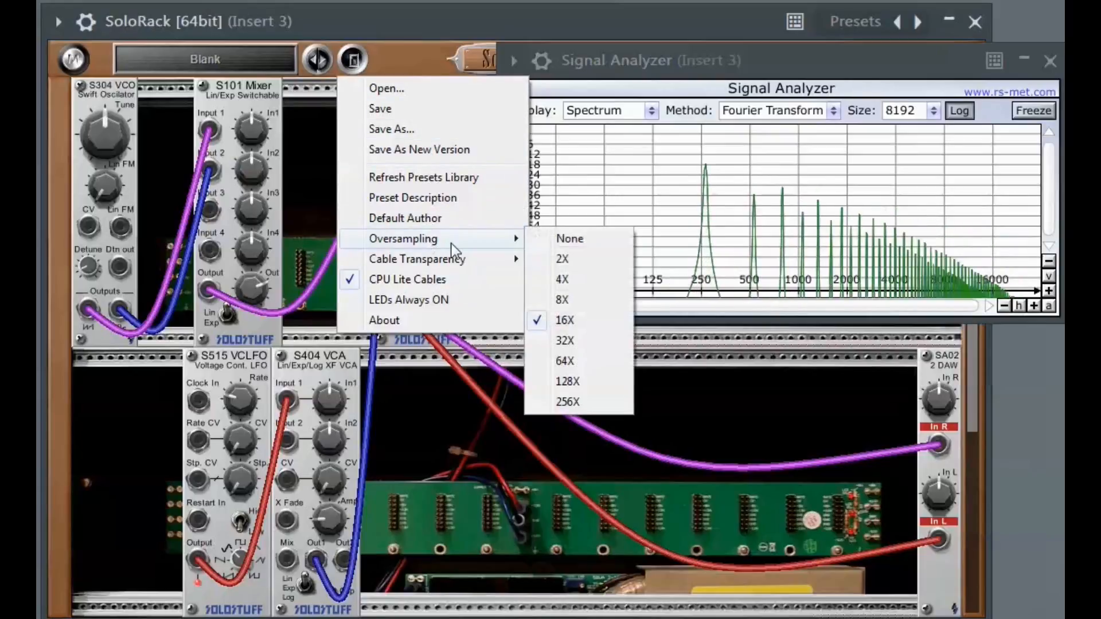
click(559, 240)
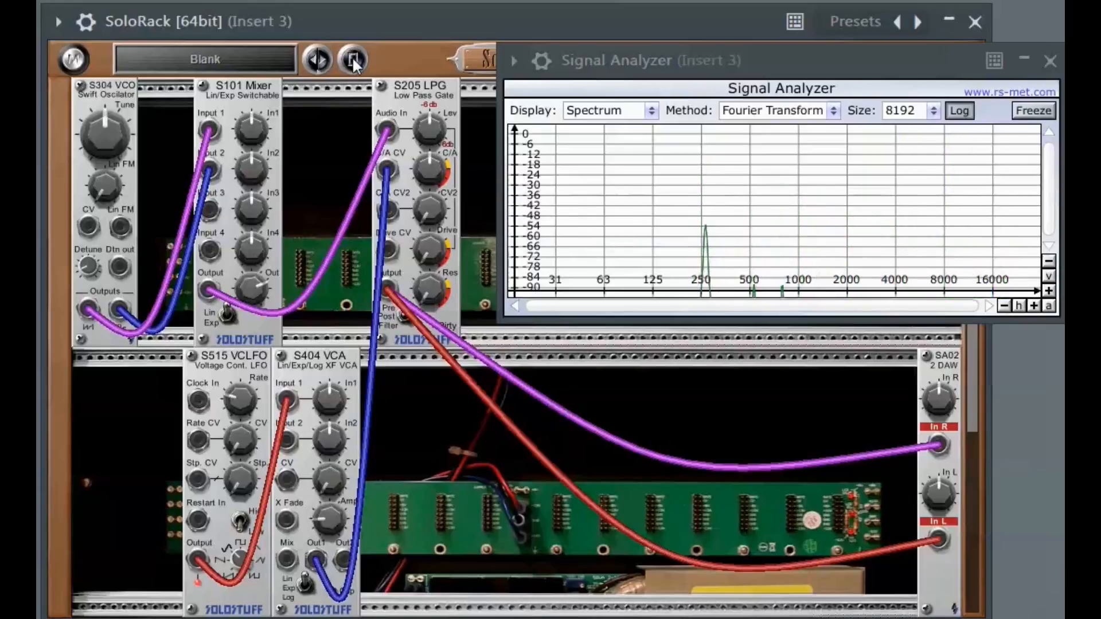
Step: Increase the S515 VCLFO's rate and compare the spectrum by switching oversampling to 16X and back to None
drag(239, 401, 236, 270)
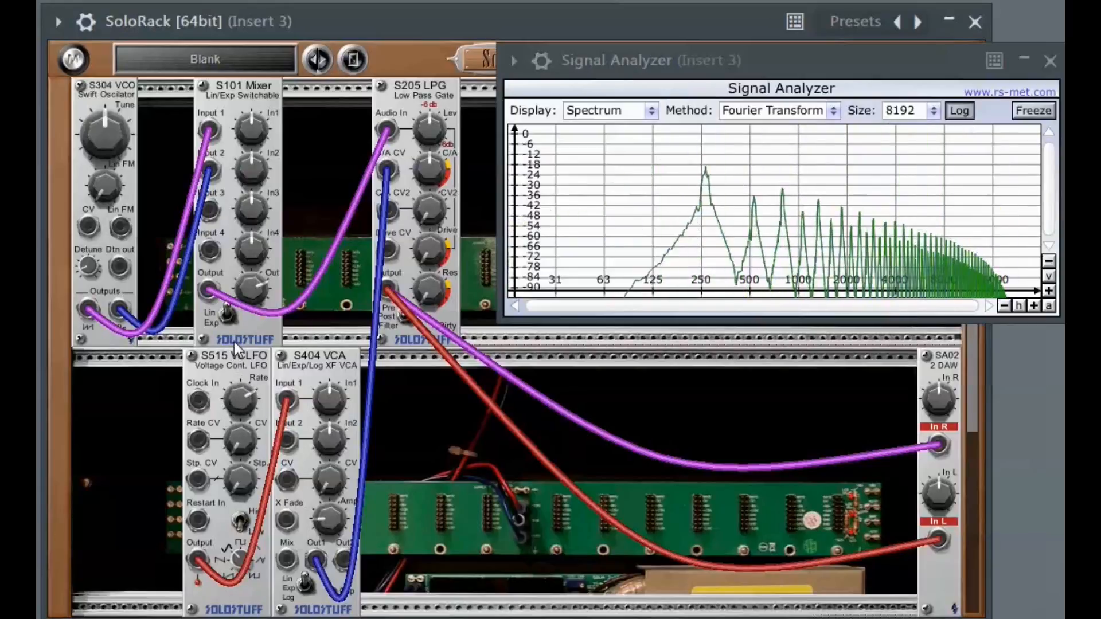
click(352, 61)
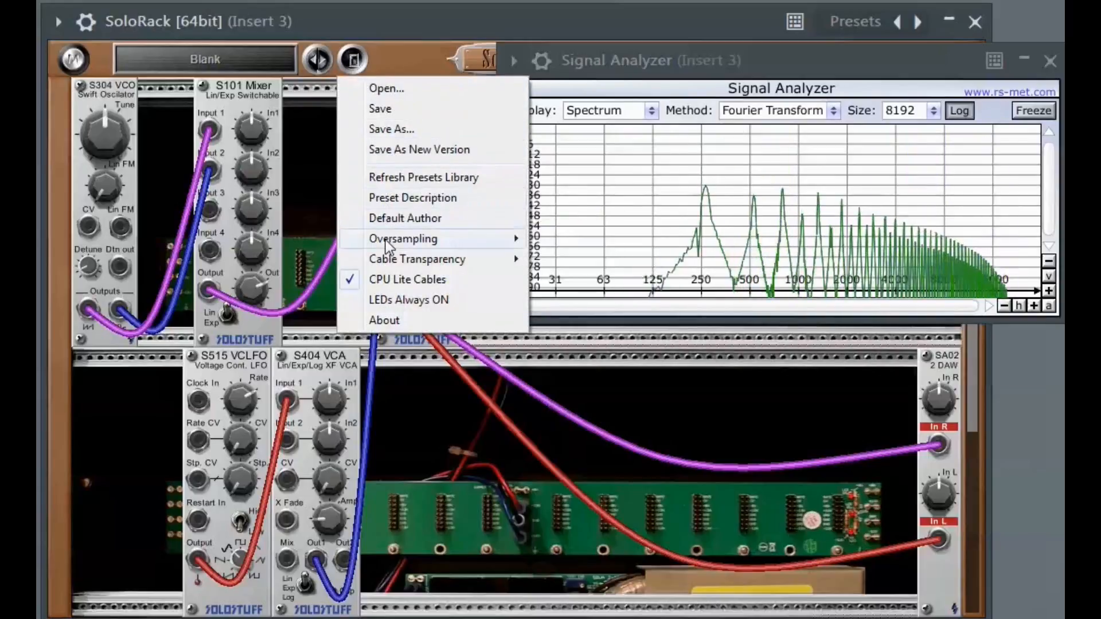
mouse_move(385, 239)
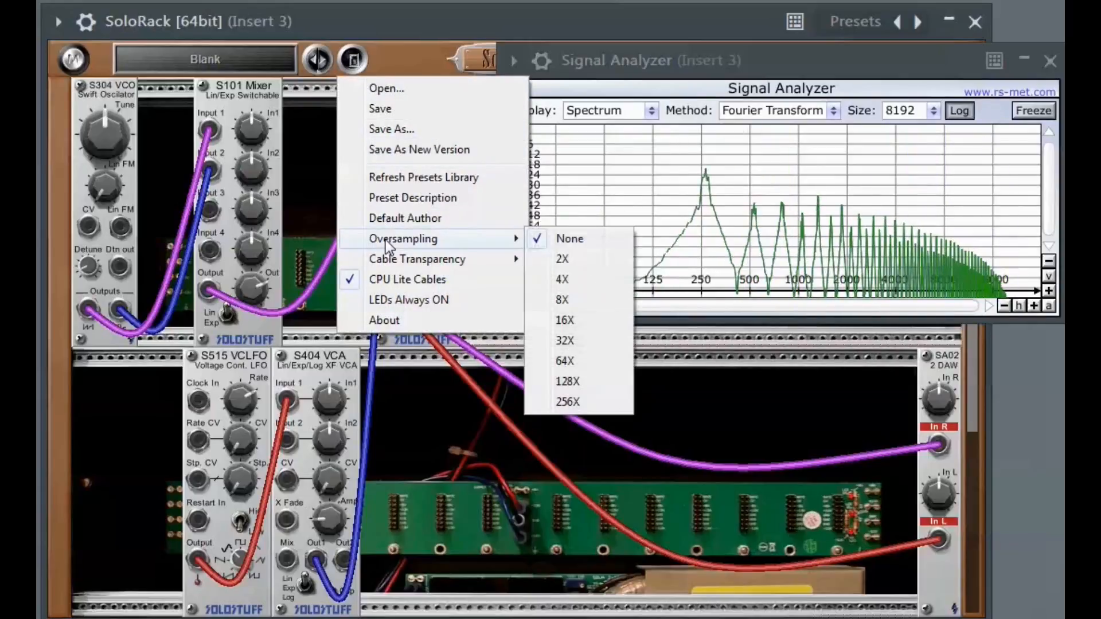
click(559, 319)
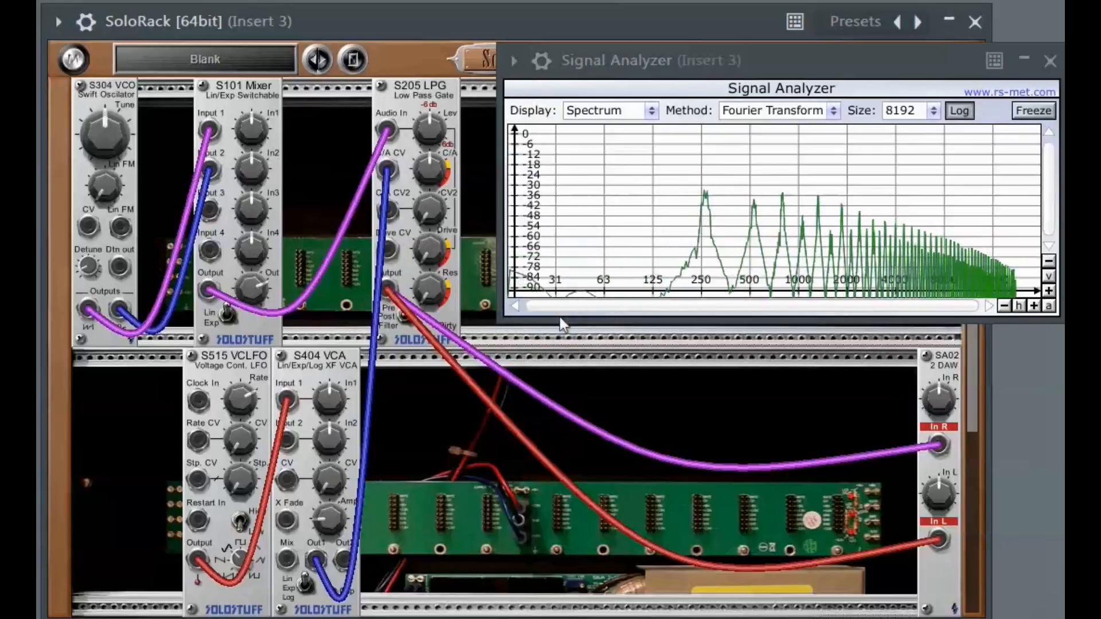
click(354, 61)
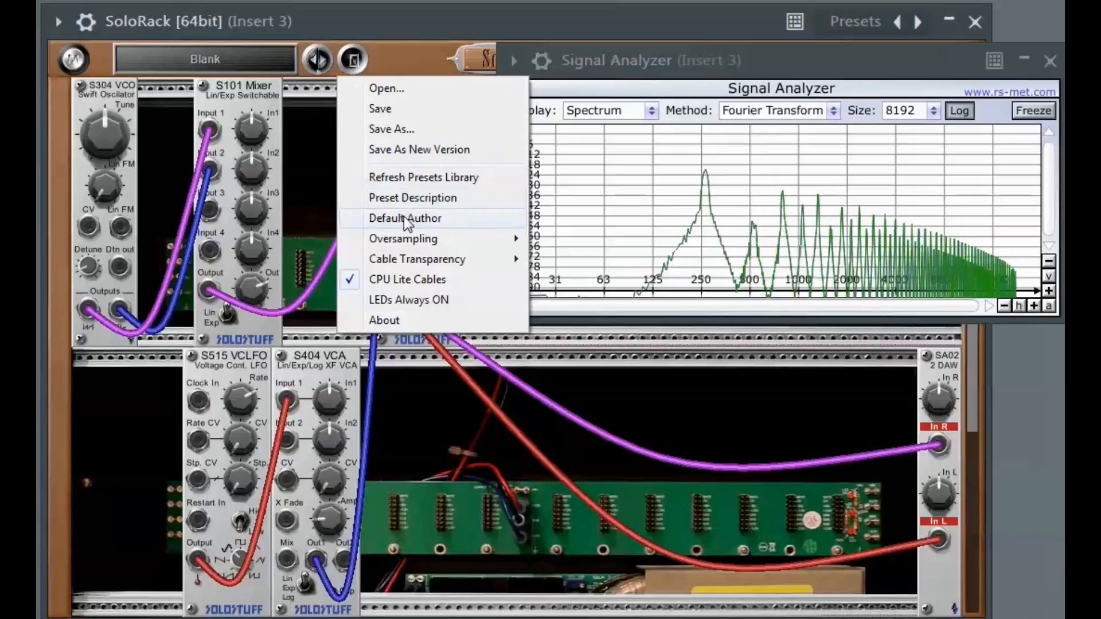
mouse_move(413, 244)
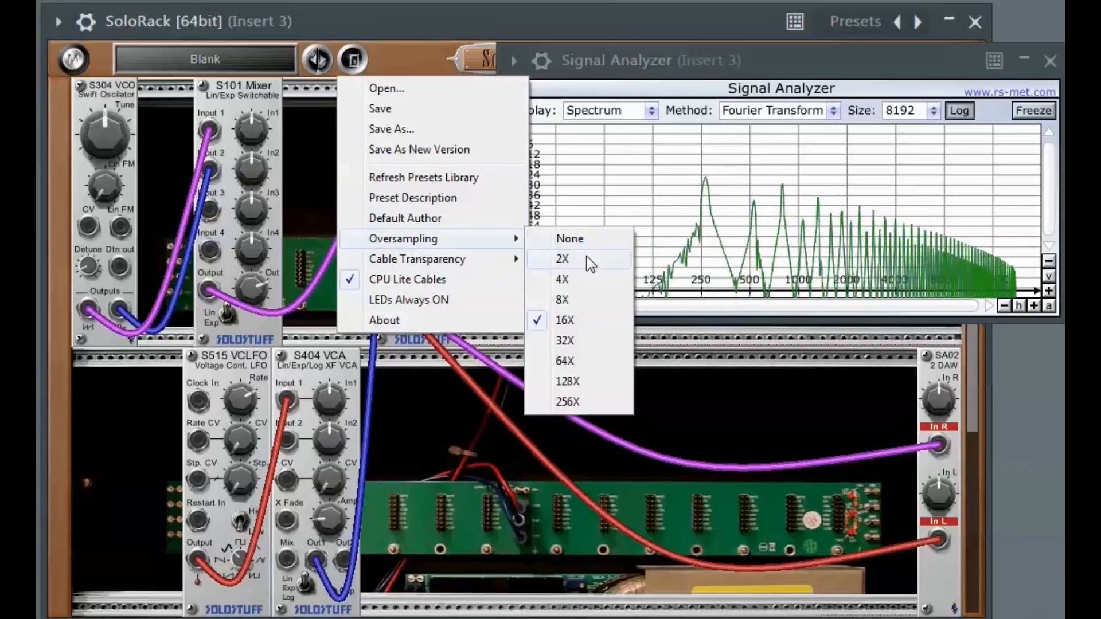
click(570, 239)
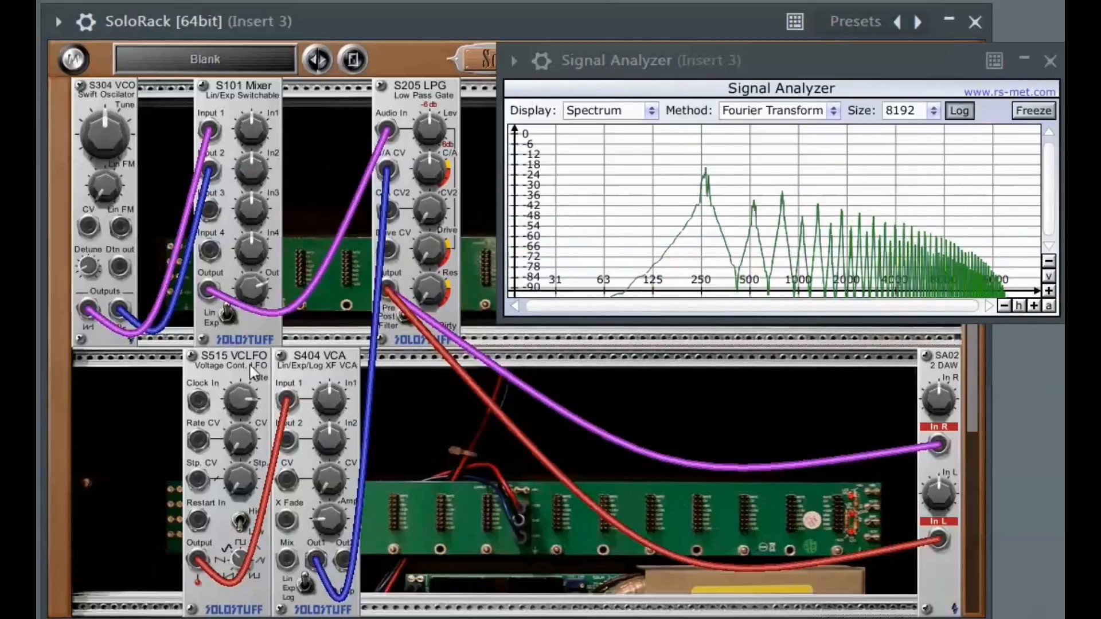
Step: With the S515 VCLFO rate turned up further, compare 16X oversampling against None, ending on None
click(353, 59)
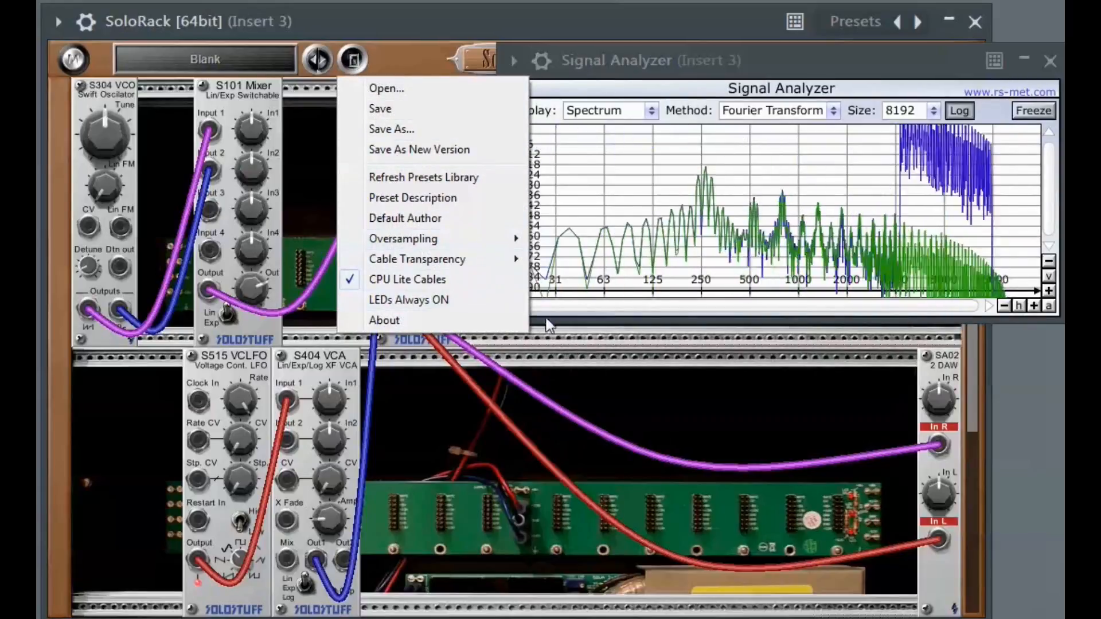
mouse_move(435, 237)
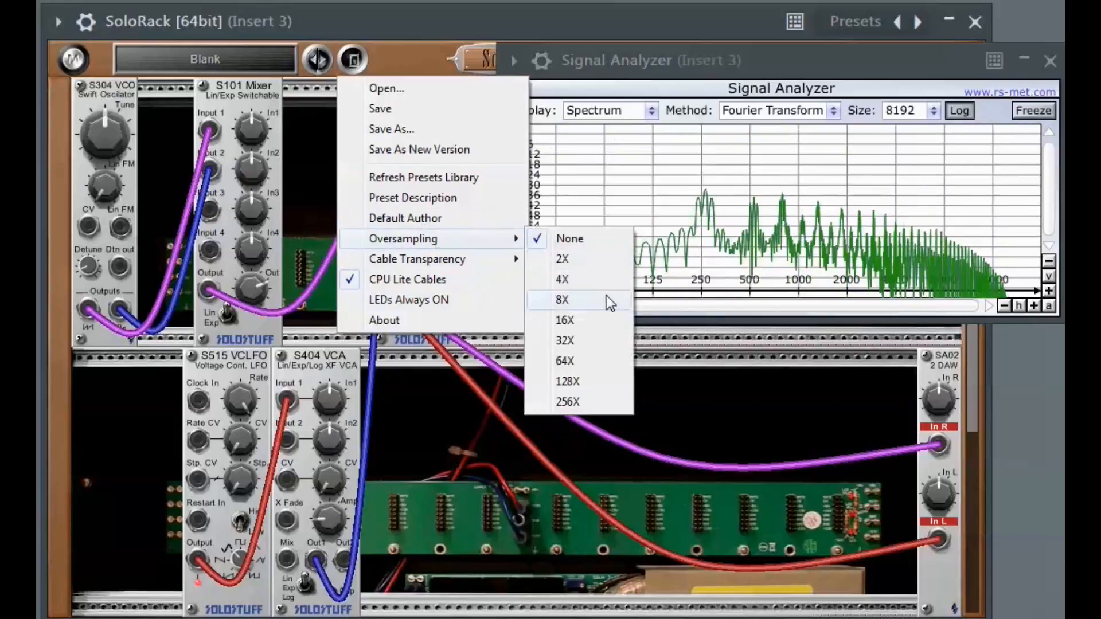
click(582, 327)
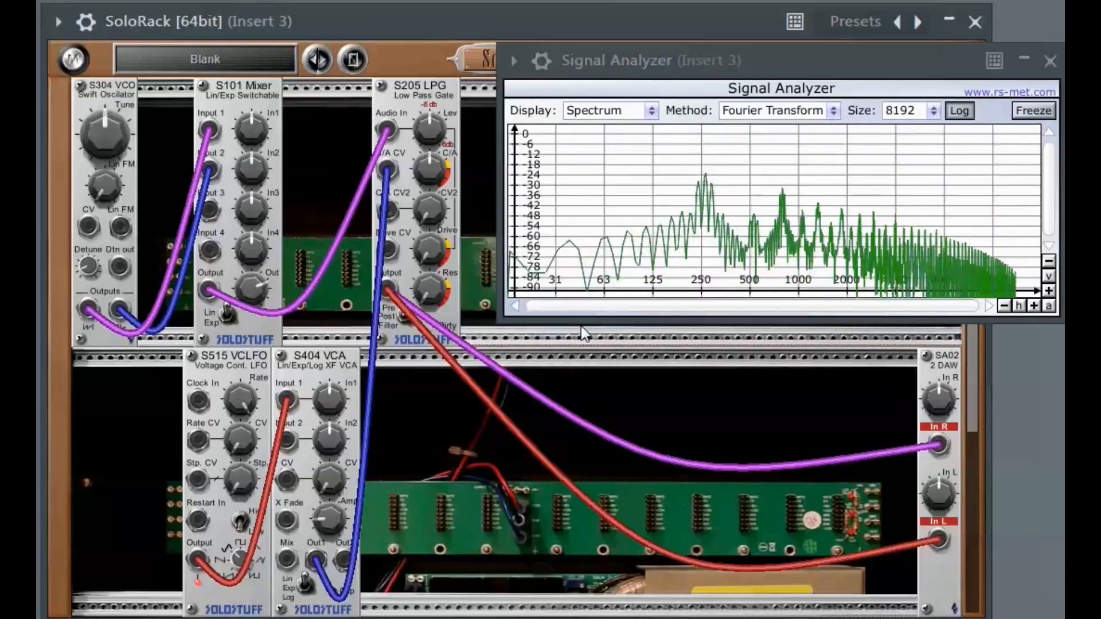
click(354, 60)
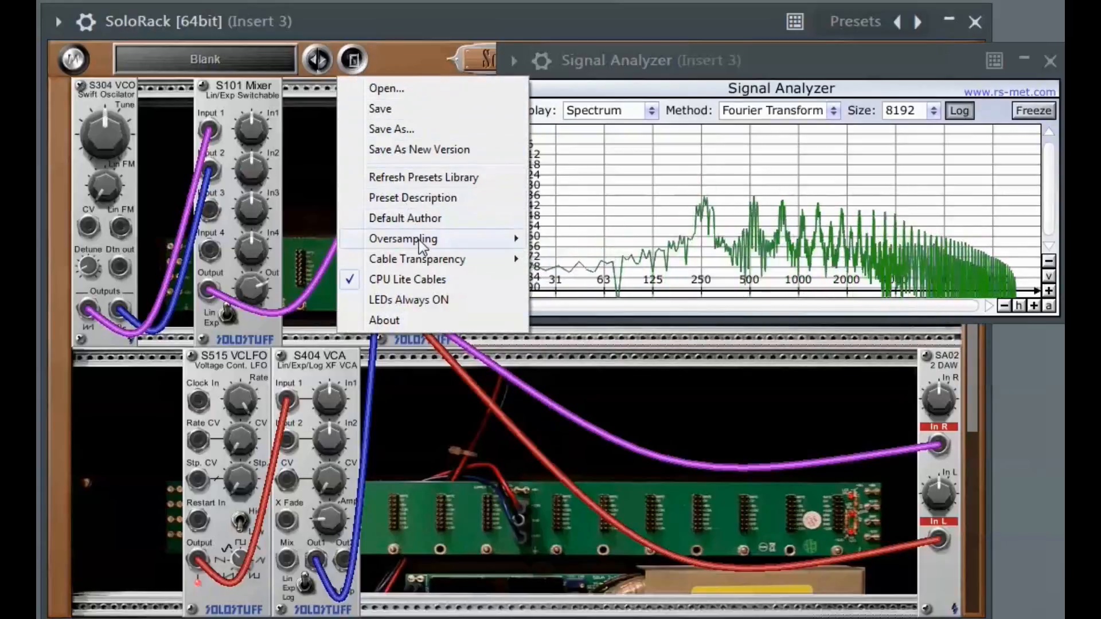
mouse_move(428, 241)
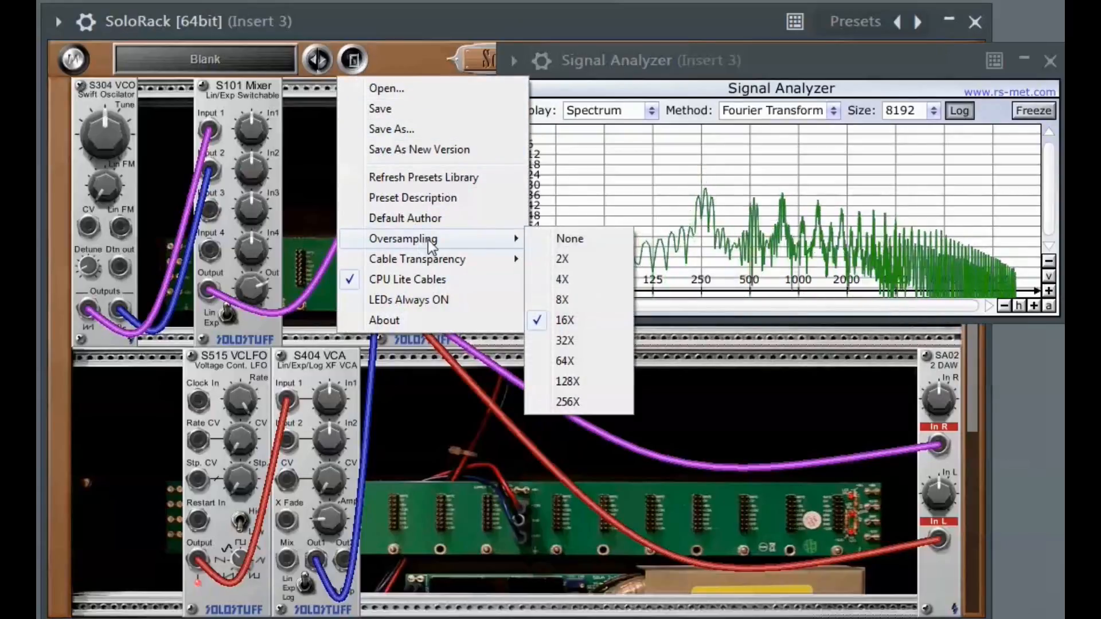
click(544, 243)
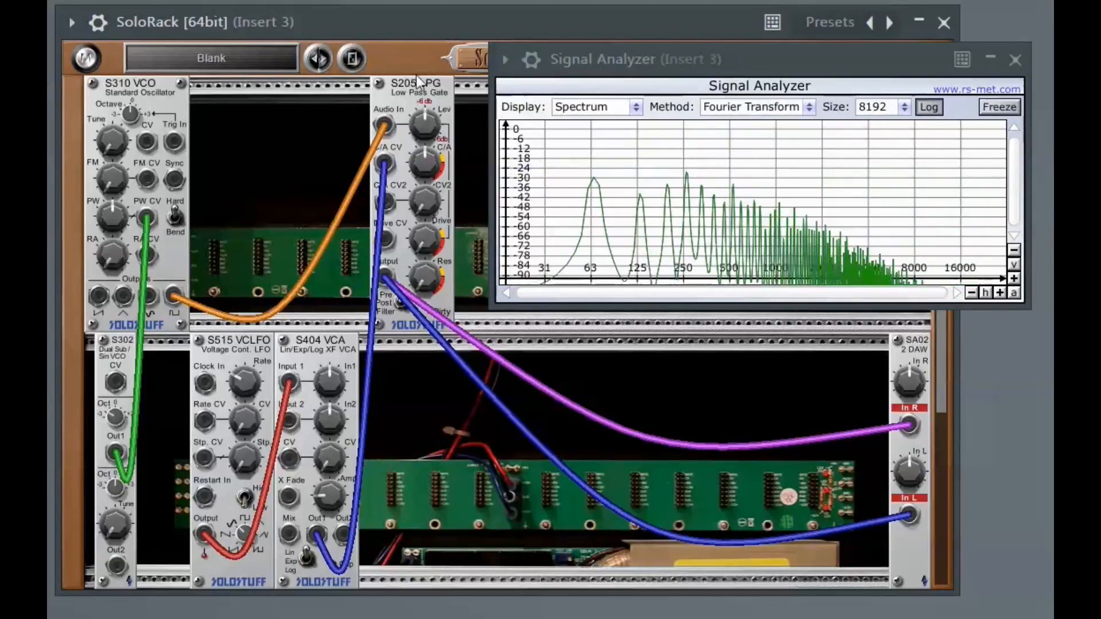
Step: Compare the S310 pulse-width modulation patch's spectrum by switching oversampling to 16X and back to None
click(352, 58)
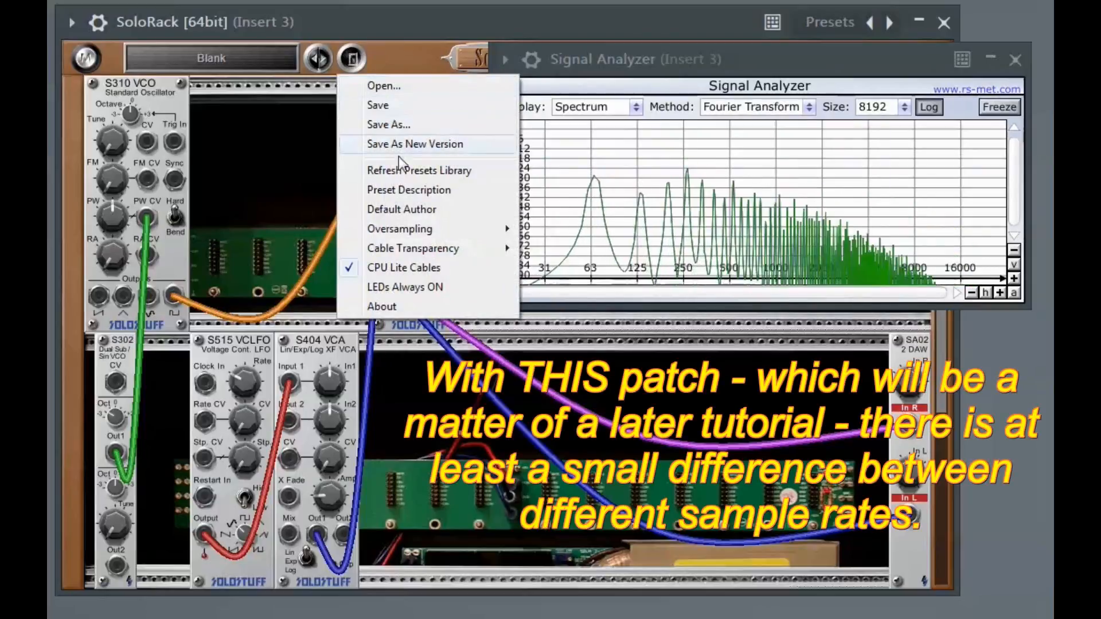
mouse_move(406, 228)
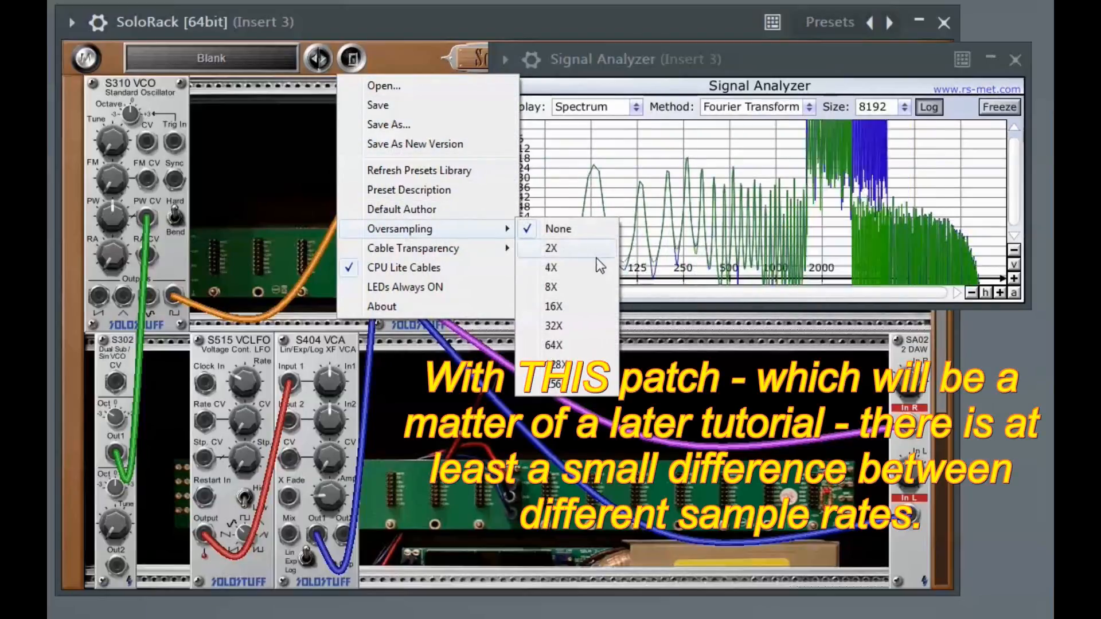
click(560, 305)
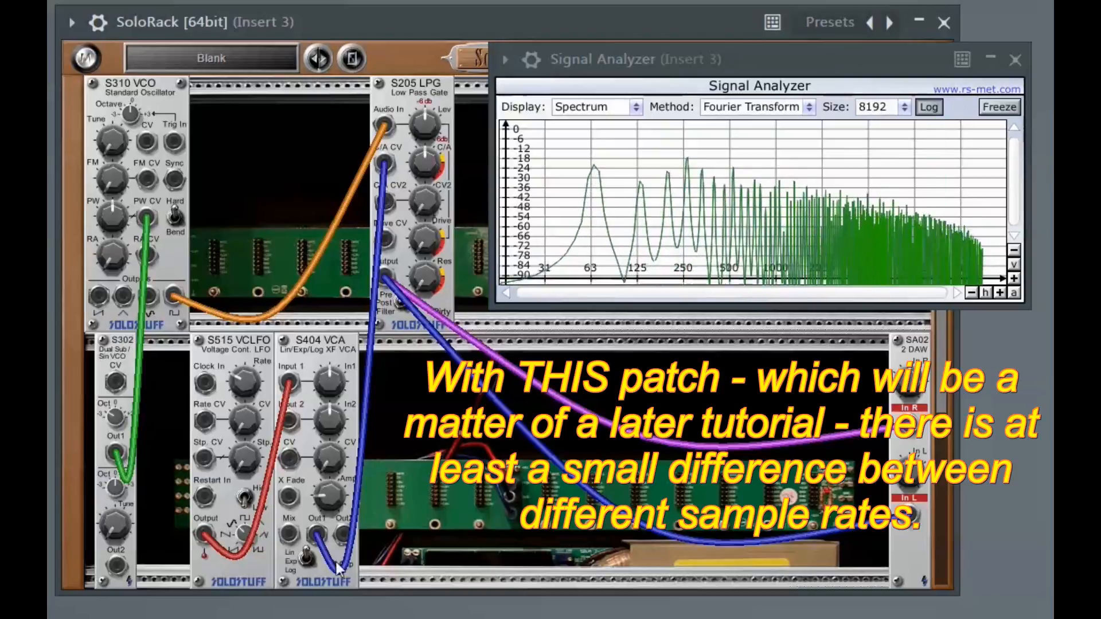
click(354, 58)
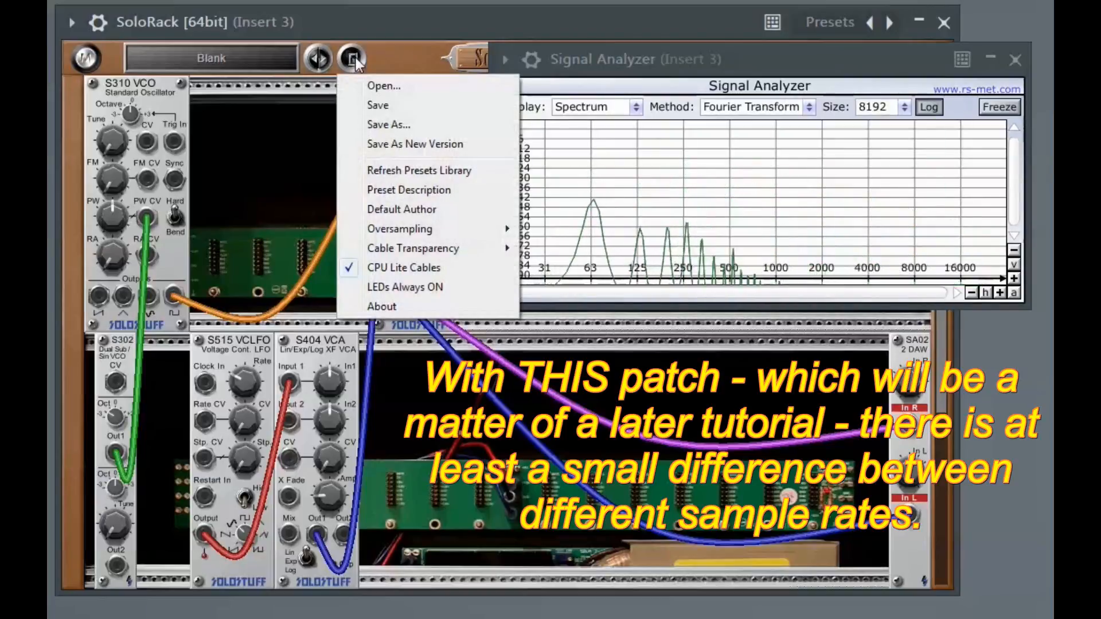
mouse_move(395, 229)
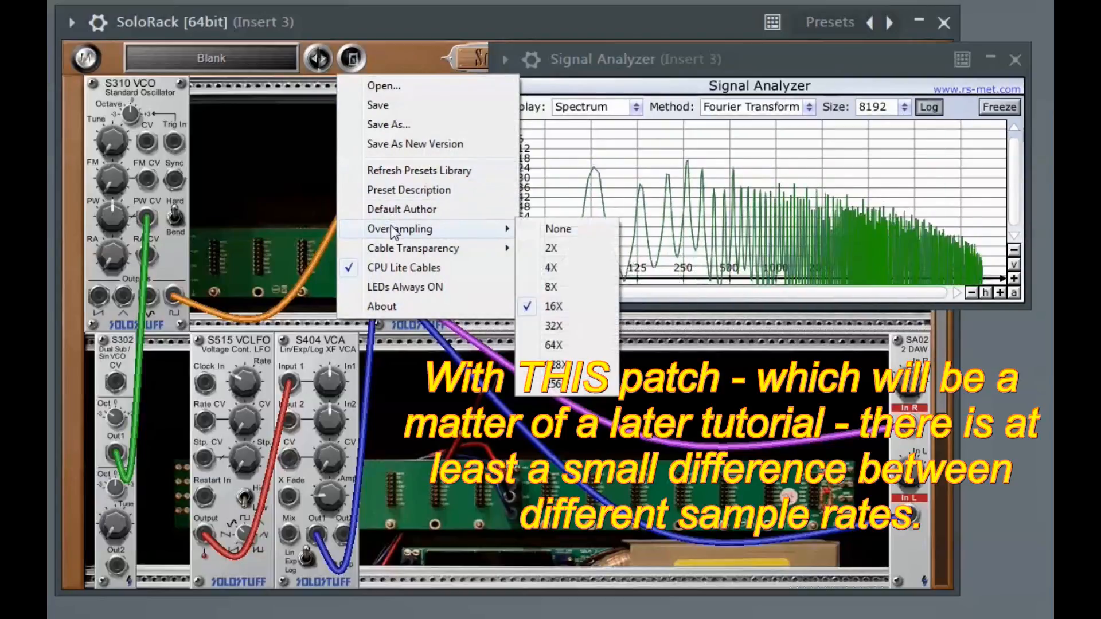
click(558, 229)
Step: Compare the pulse-width modulation patch's spectrum at 8X oversampling with None by switching to 8X and back
click(353, 59)
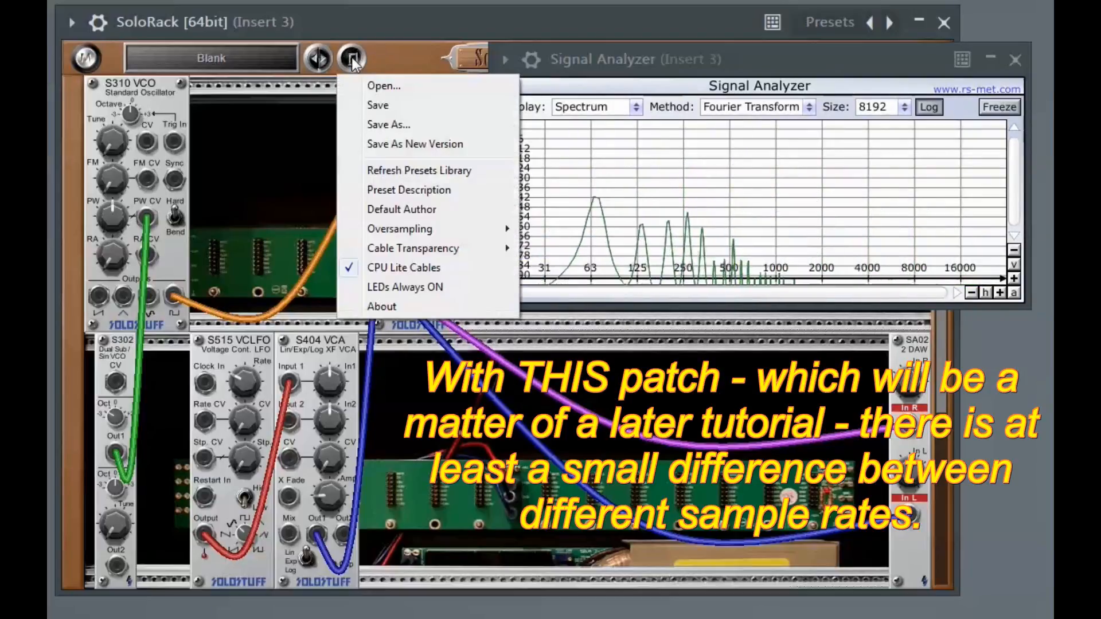
mouse_move(401, 230)
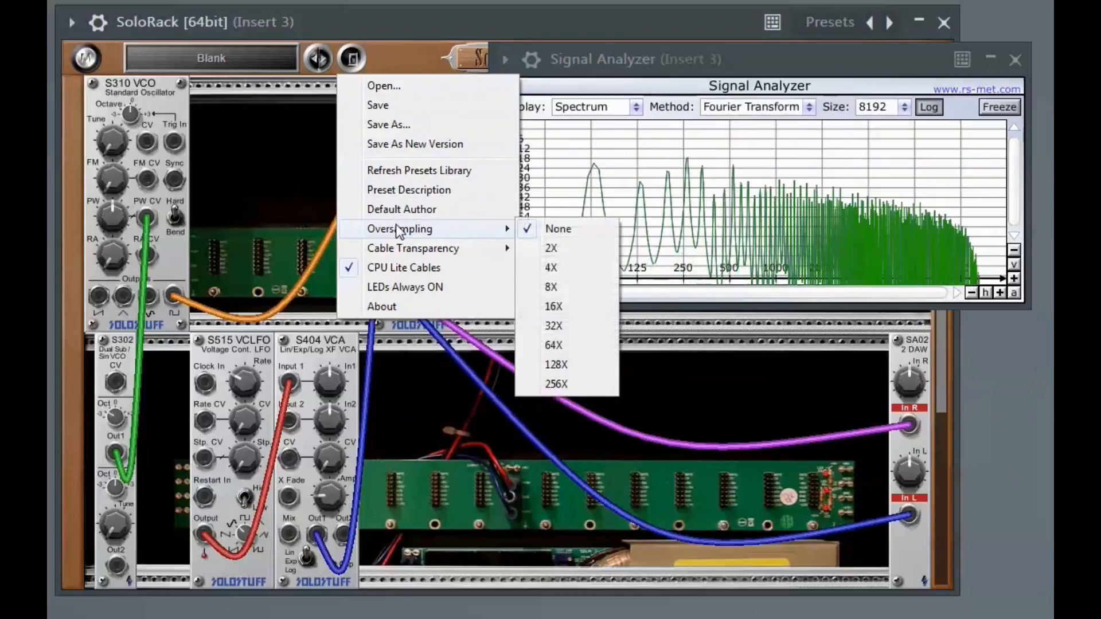
click(555, 287)
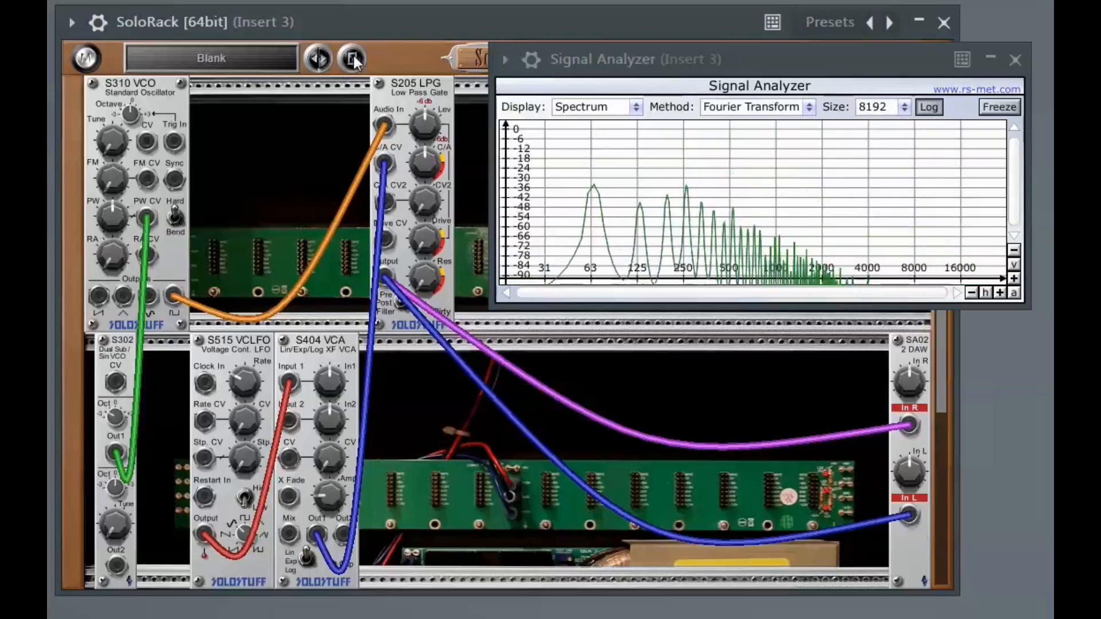
click(353, 59)
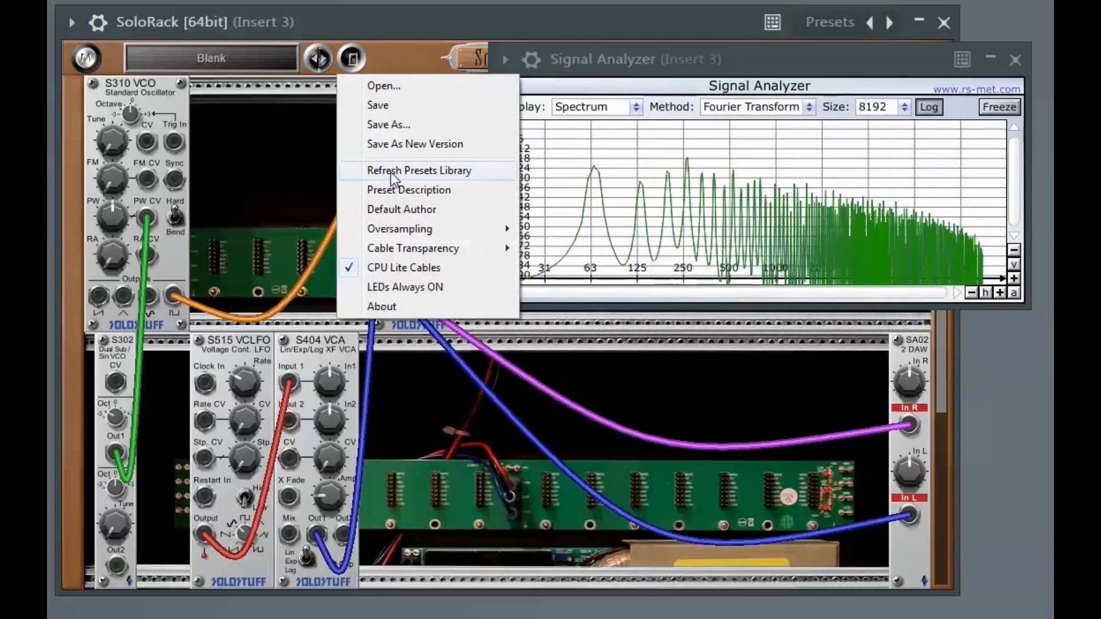
mouse_move(394, 230)
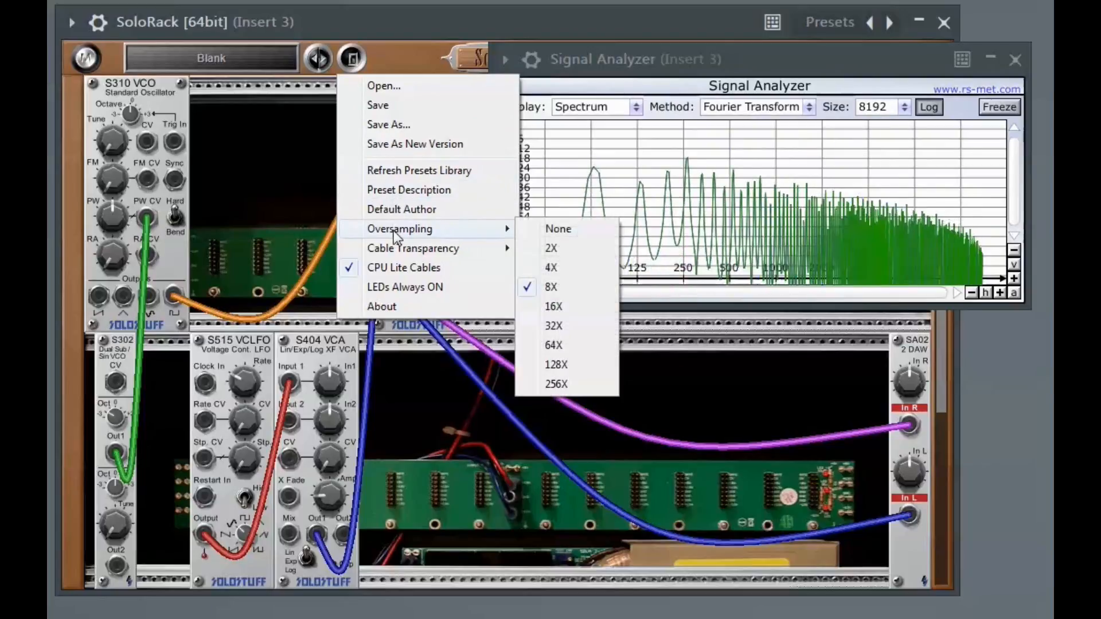
click(522, 231)
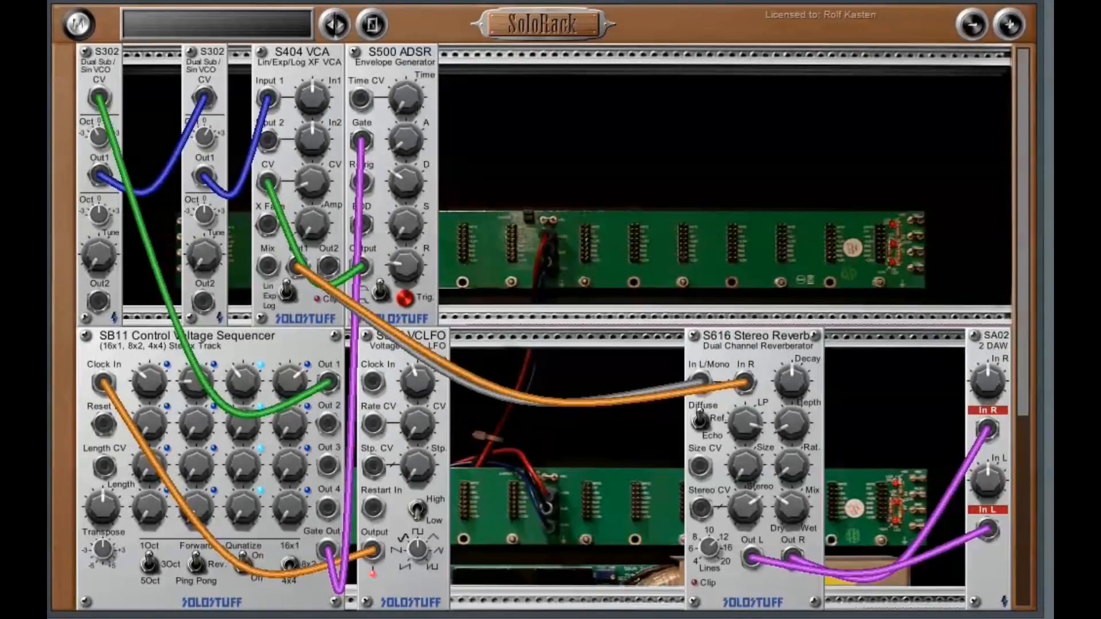
Step: Try cable transparency levels 4 and 2 on the patch cables while CPU Lite Cables is enabled
click(373, 24)
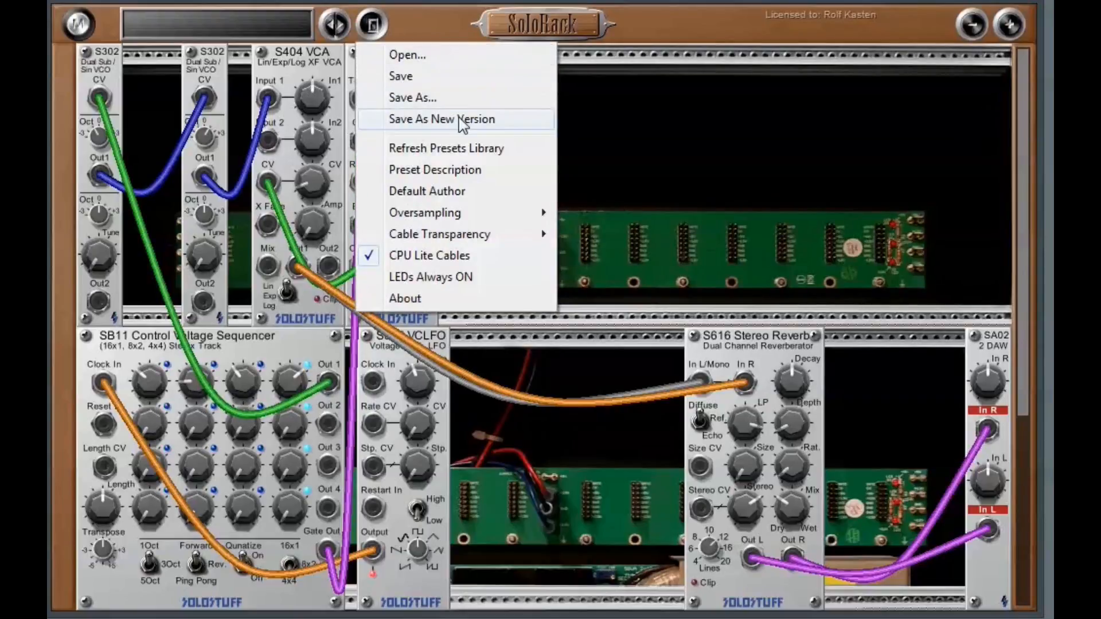
mouse_move(470, 235)
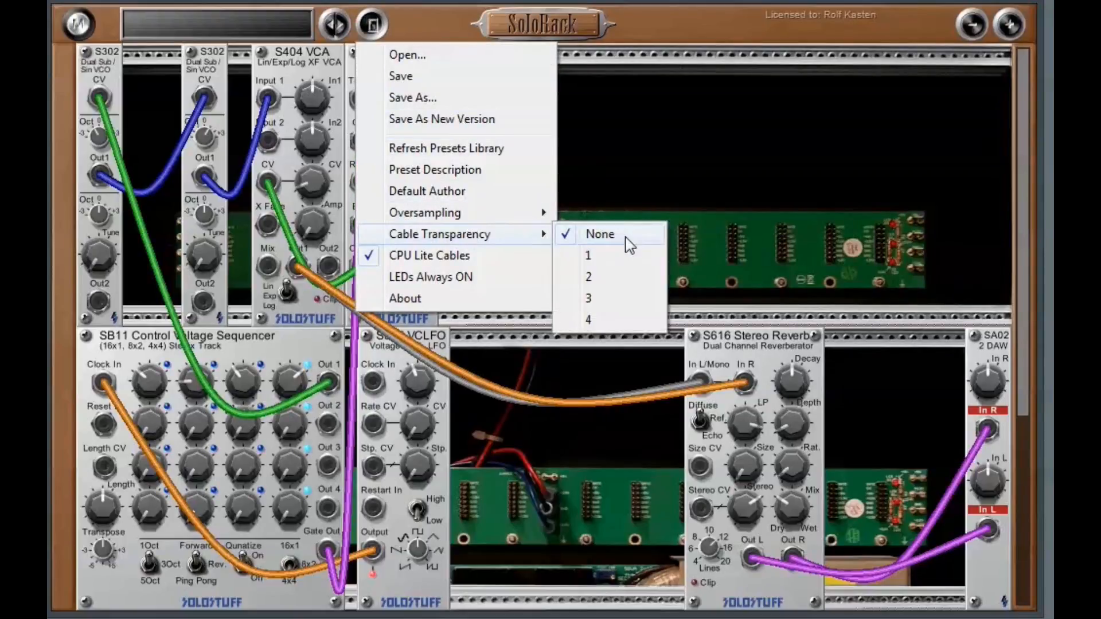
click(589, 320)
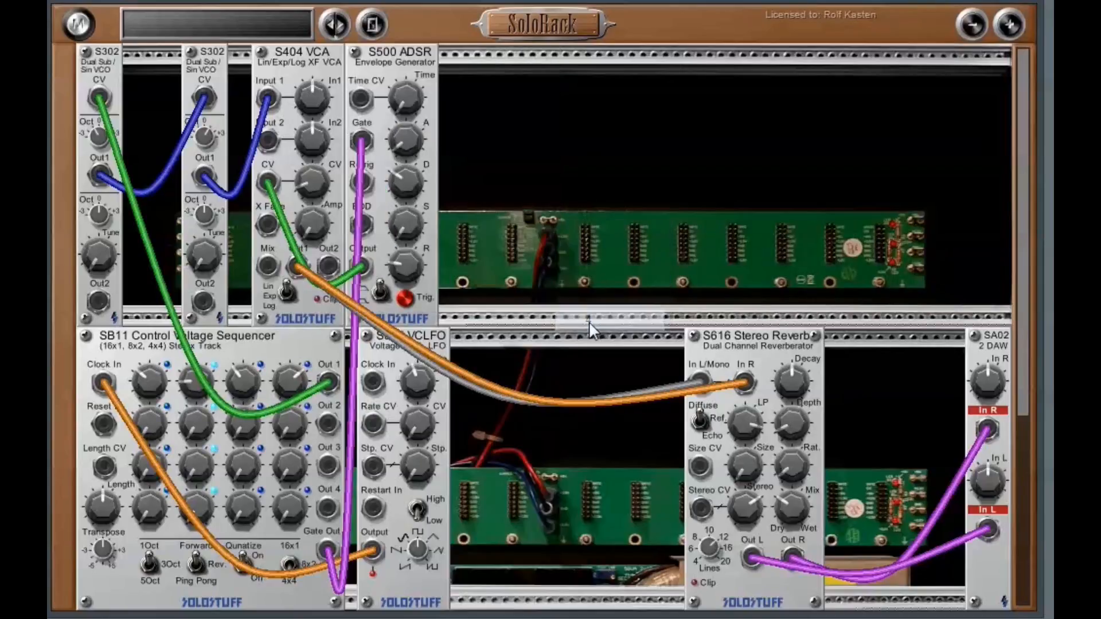
click(379, 24)
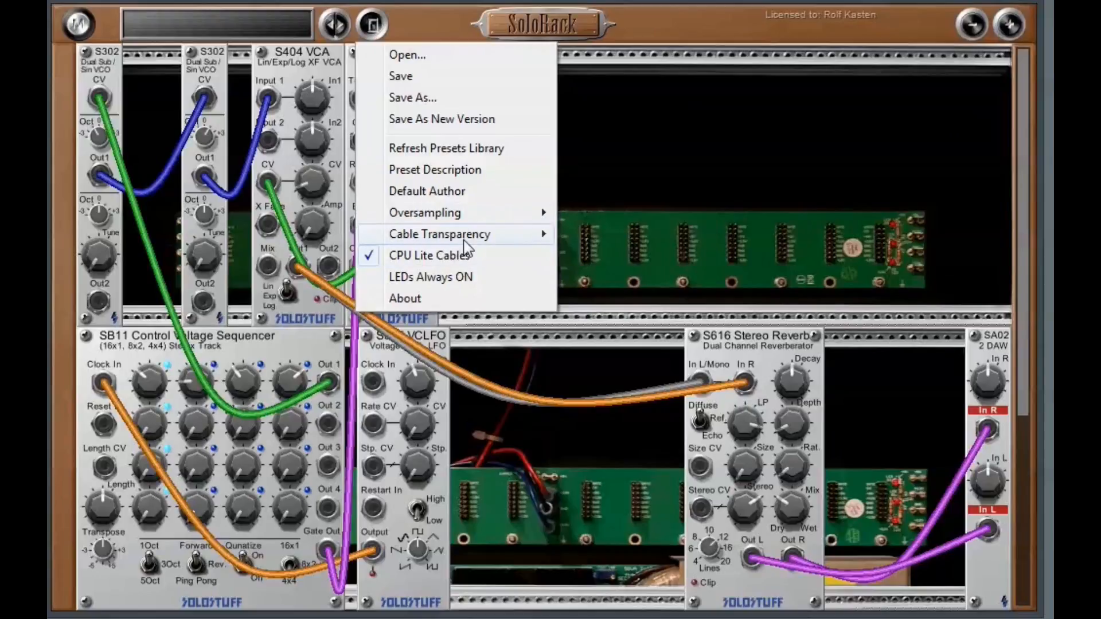
mouse_move(469, 235)
click(602, 277)
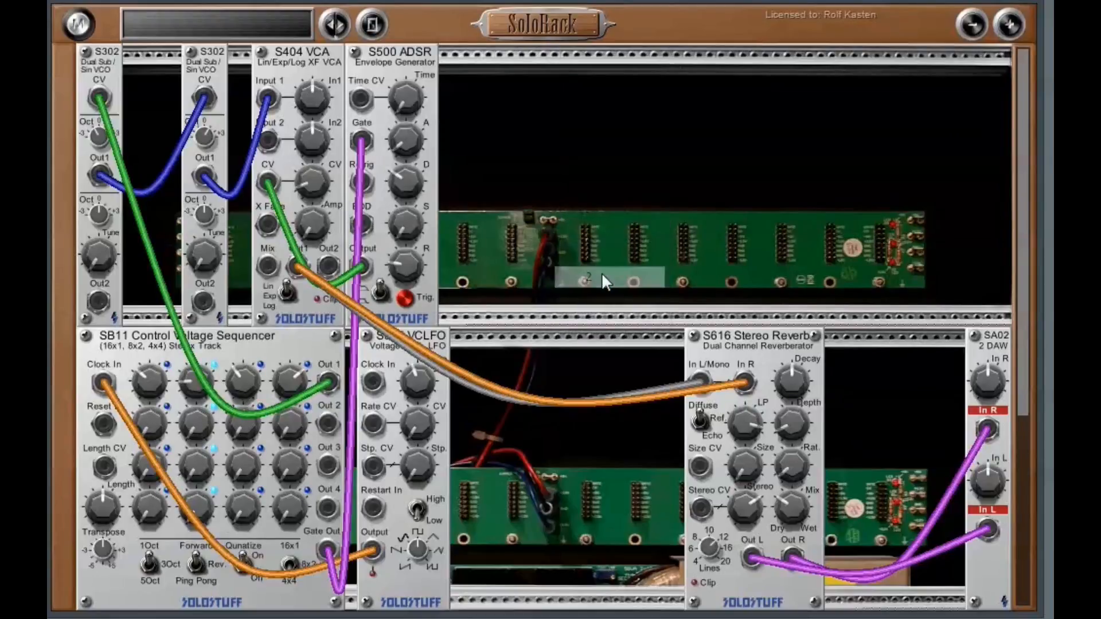
Step: Disable CPU Lite Cables and set the cable transparency to 1
click(374, 28)
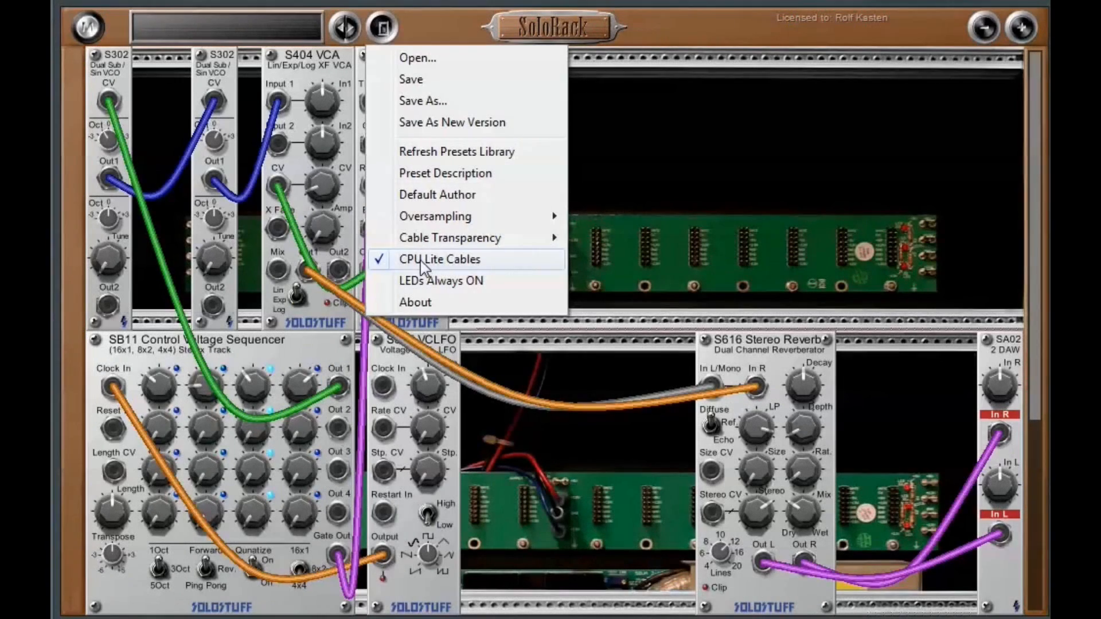
click(421, 261)
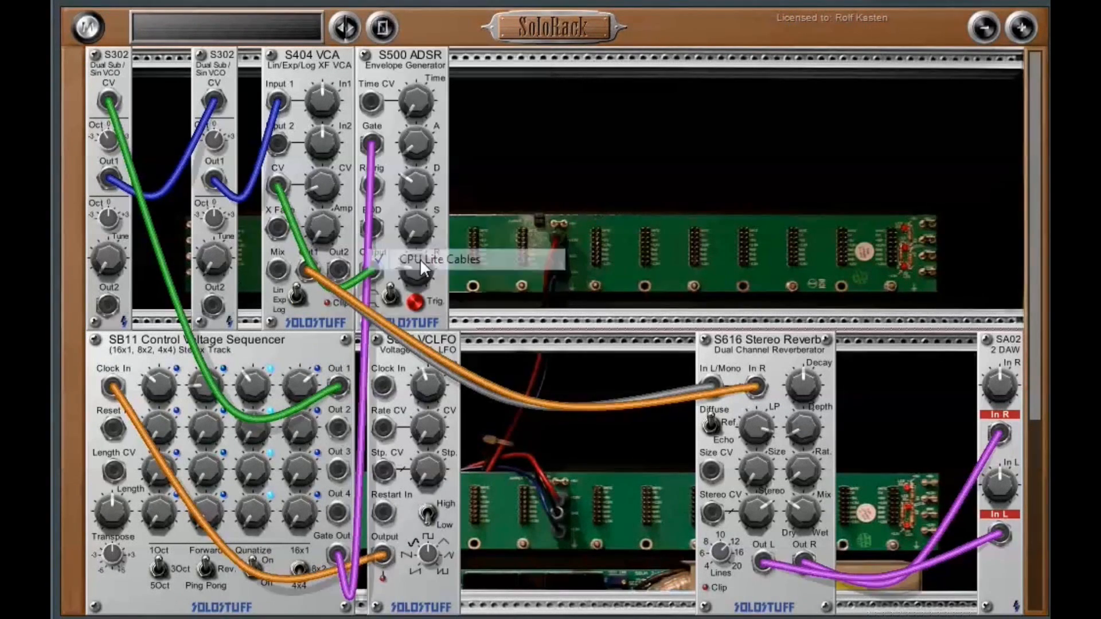
click(382, 29)
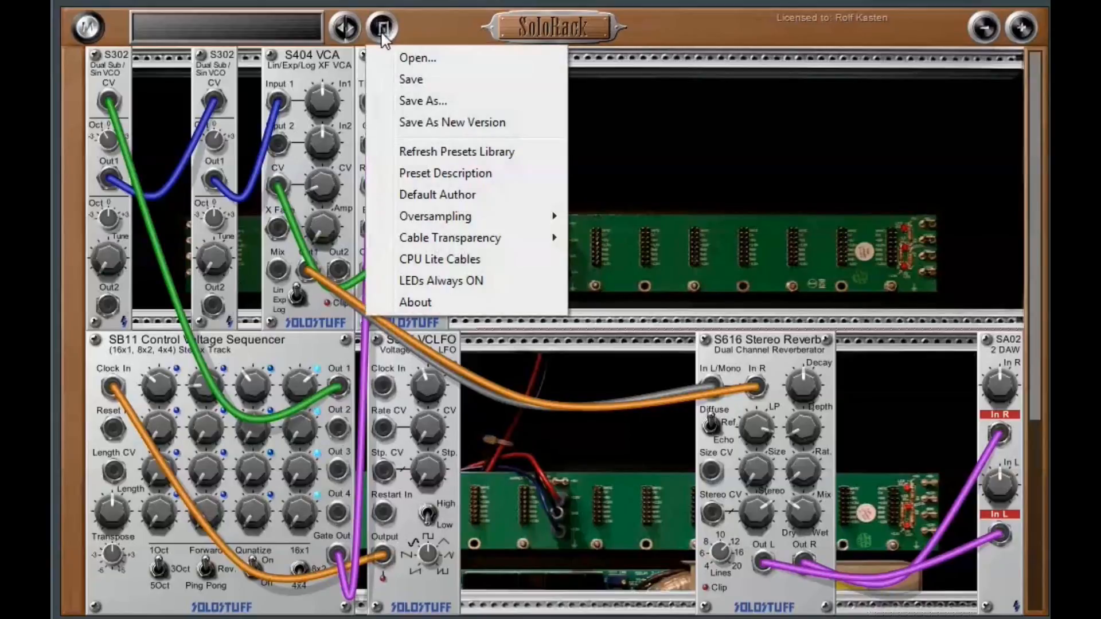
mouse_move(446, 237)
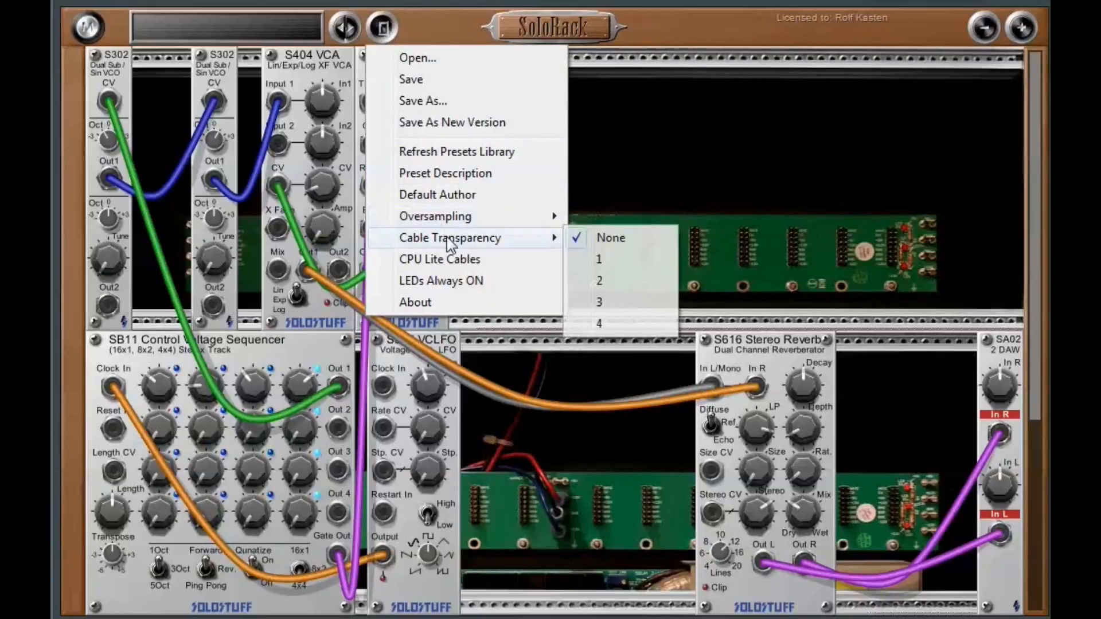
click(600, 261)
Step: Raise the cable transparency one level at a time from 2 through 3 to 4
click(388, 29)
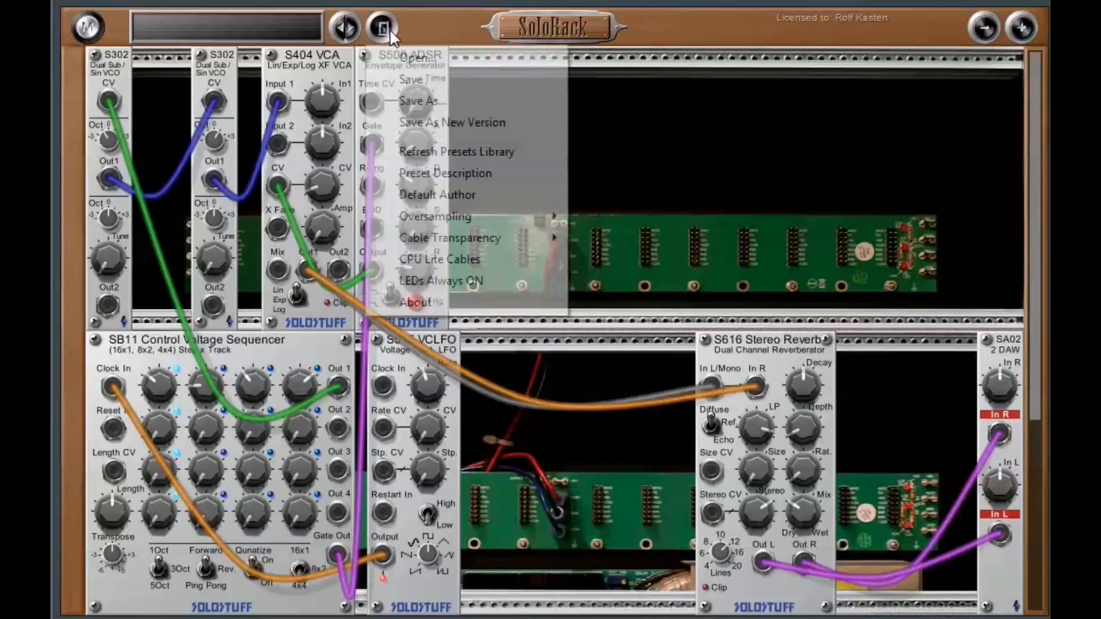
mouse_move(466, 243)
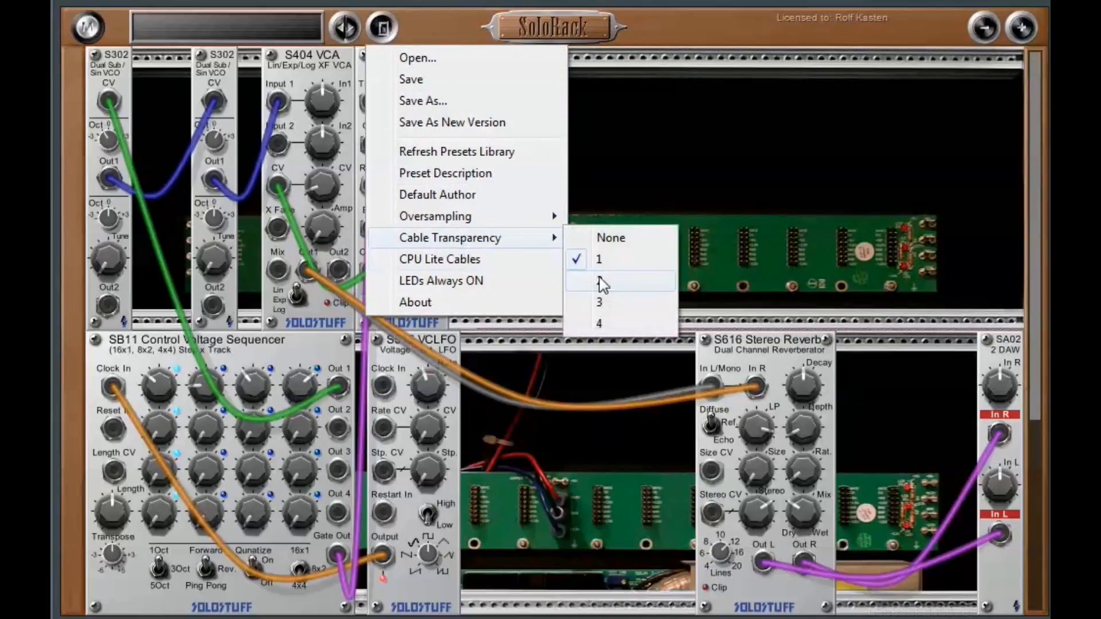
click(599, 279)
click(387, 33)
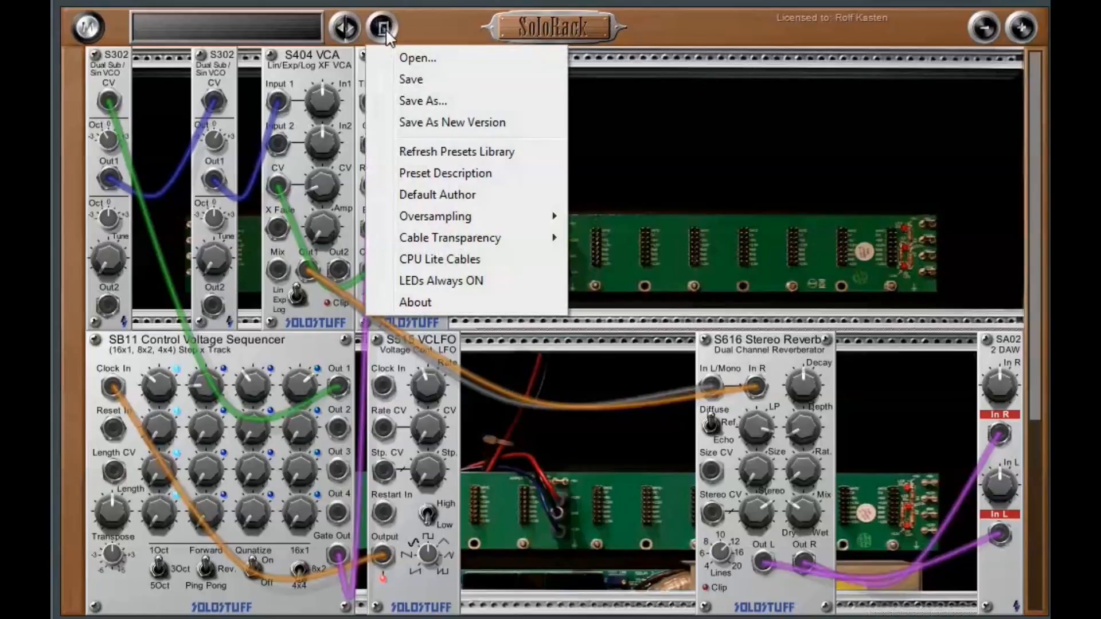
mouse_move(461, 240)
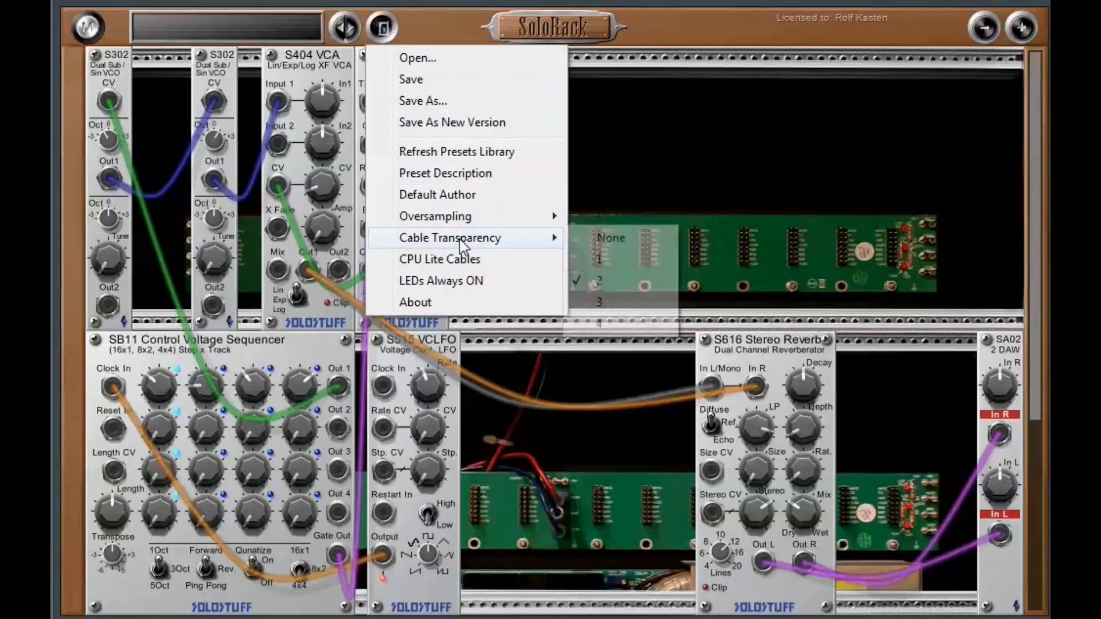
click(598, 302)
click(385, 32)
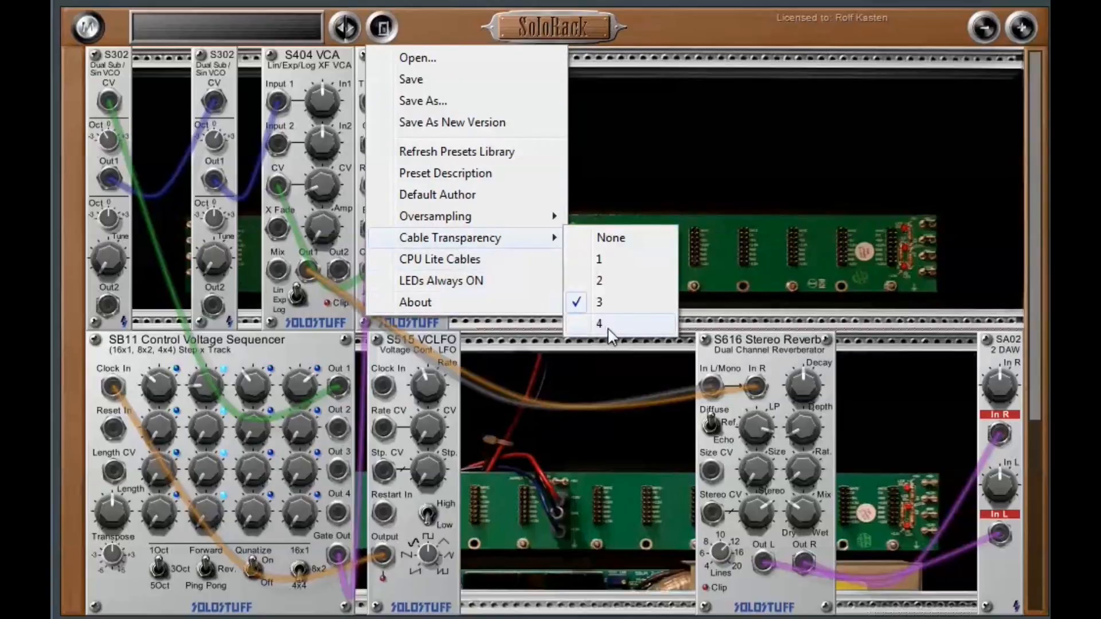
click(608, 327)
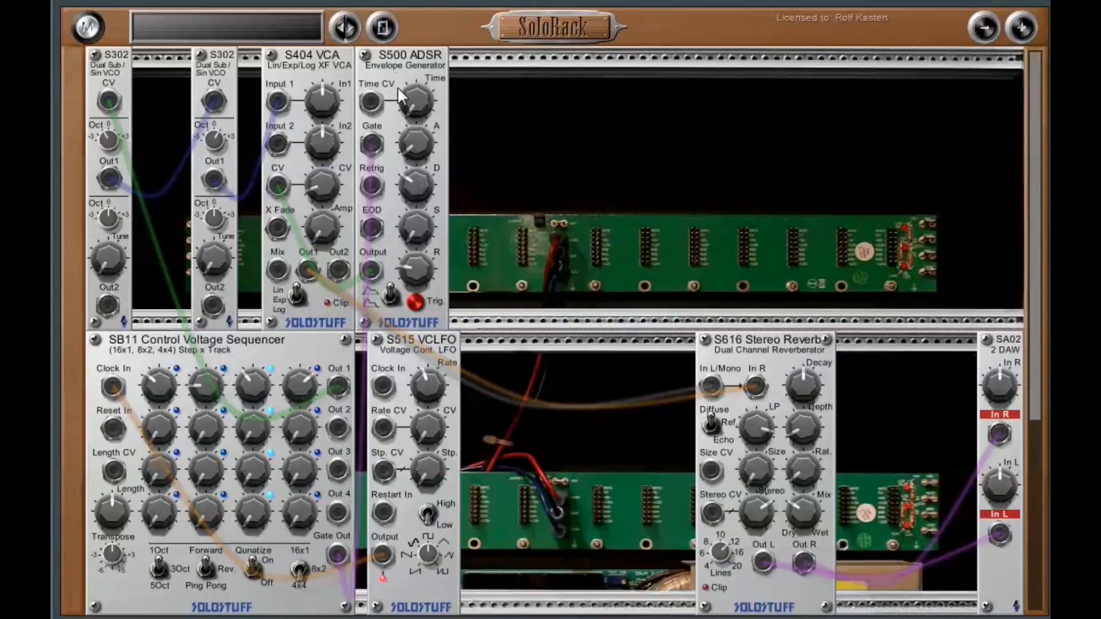
Step: Reset the cable transparency to None and enable CPU Lite Cables again
click(381, 31)
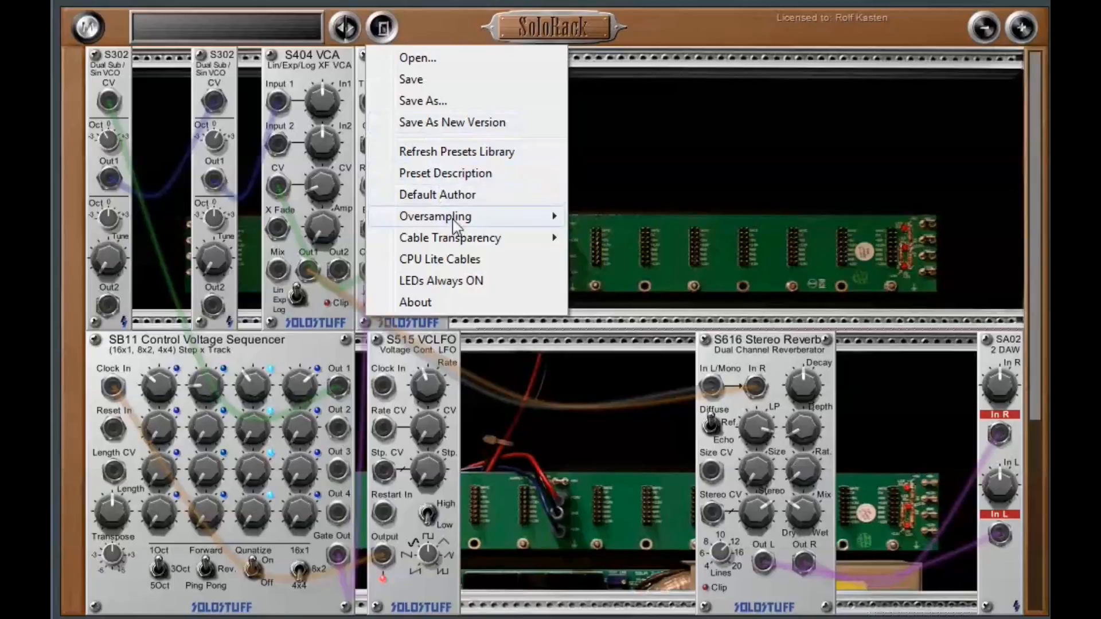
mouse_move(499, 247)
click(586, 238)
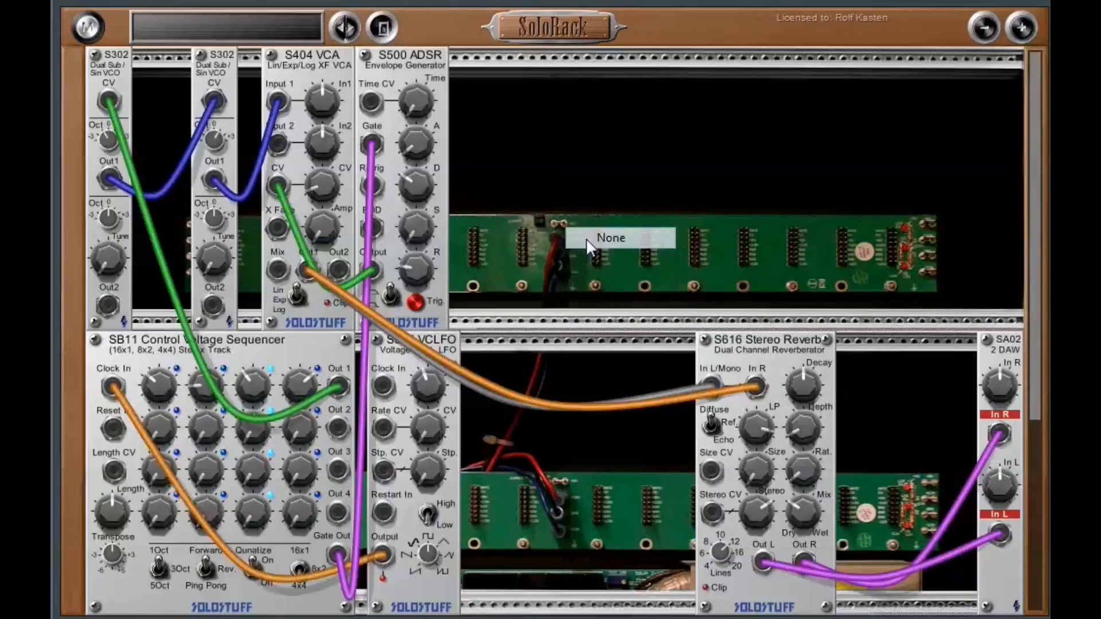
click(383, 29)
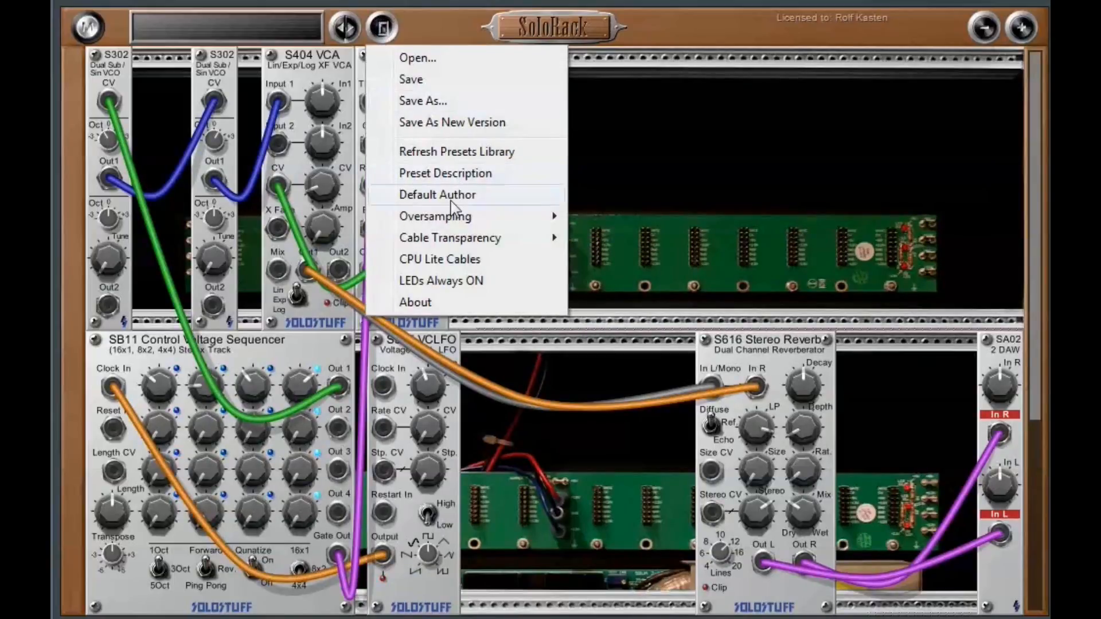
click(452, 261)
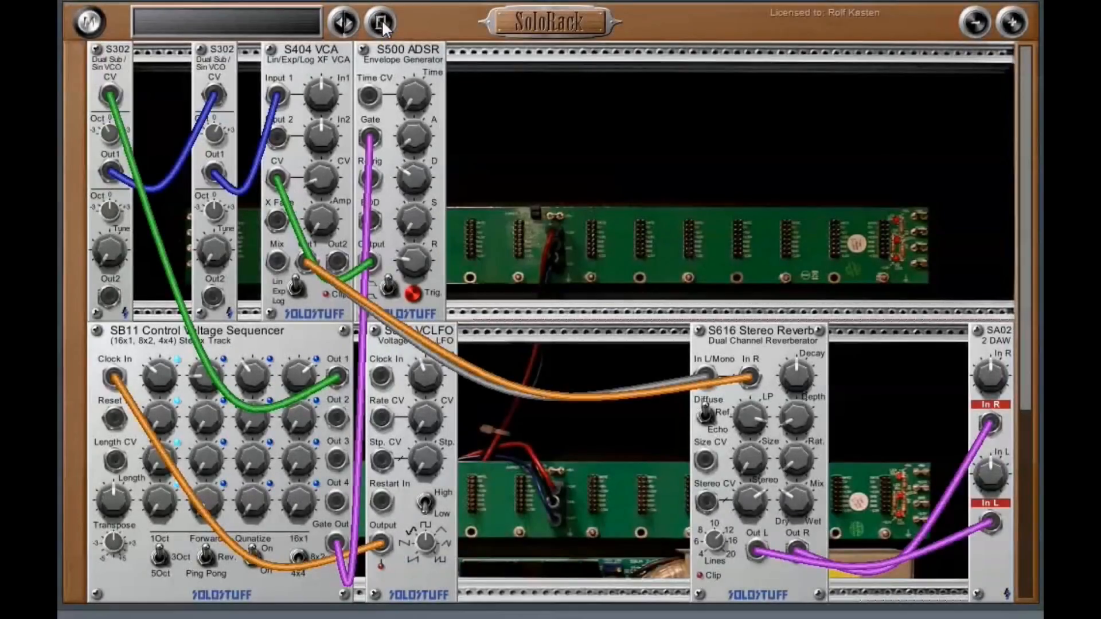
Step: Toggle the LEDs Always ON option on, off and on again to try its effect on the module LEDs
click(380, 23)
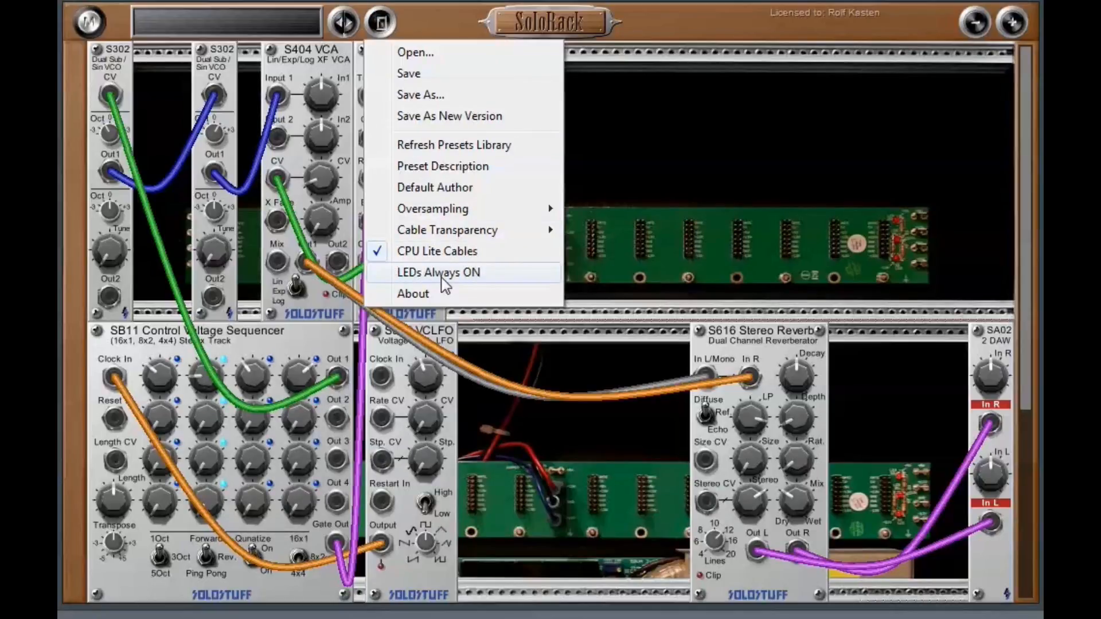
click(697, 145)
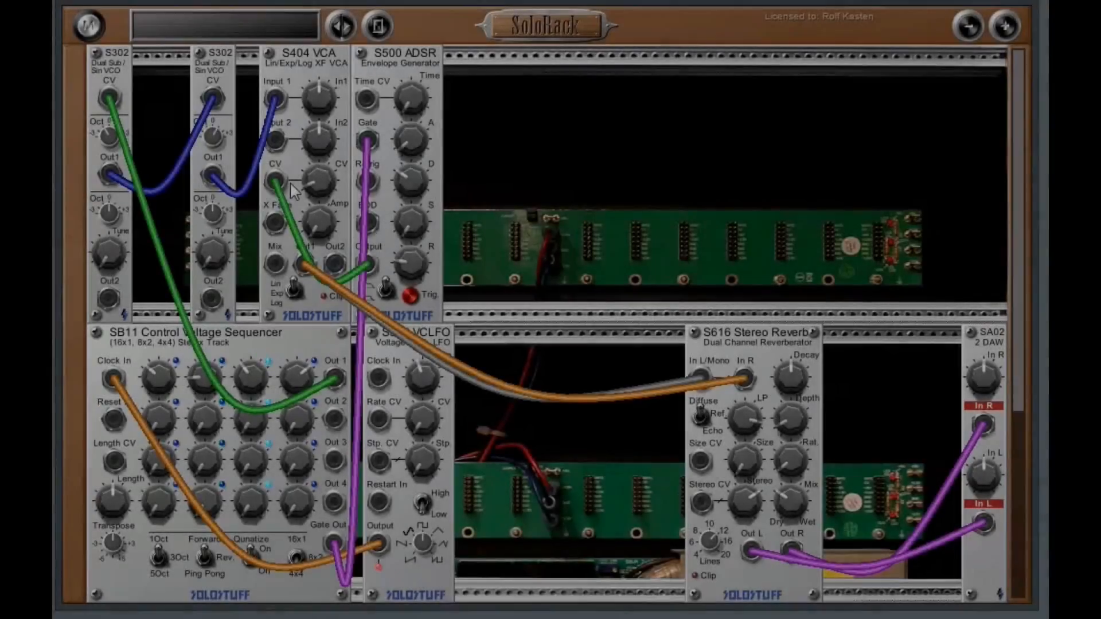
click(378, 25)
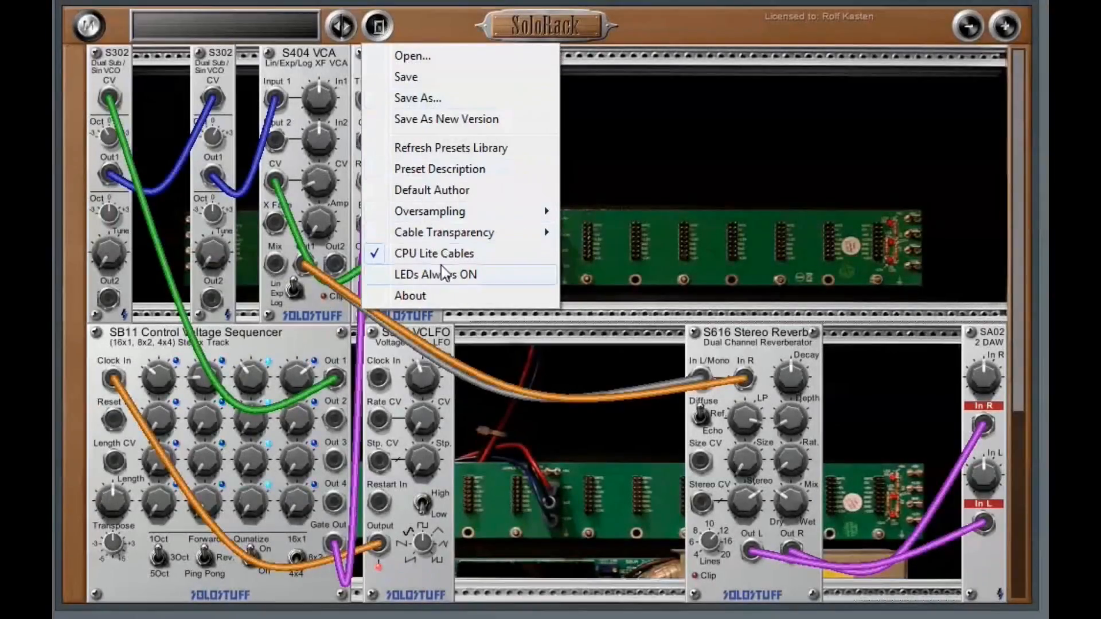
click(430, 274)
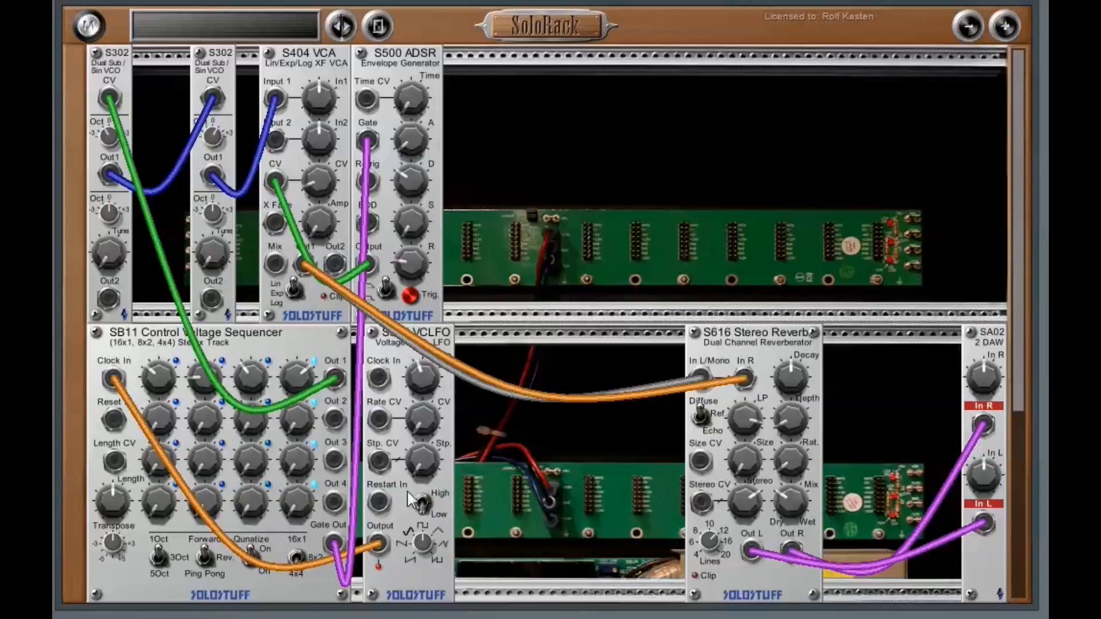
click(381, 24)
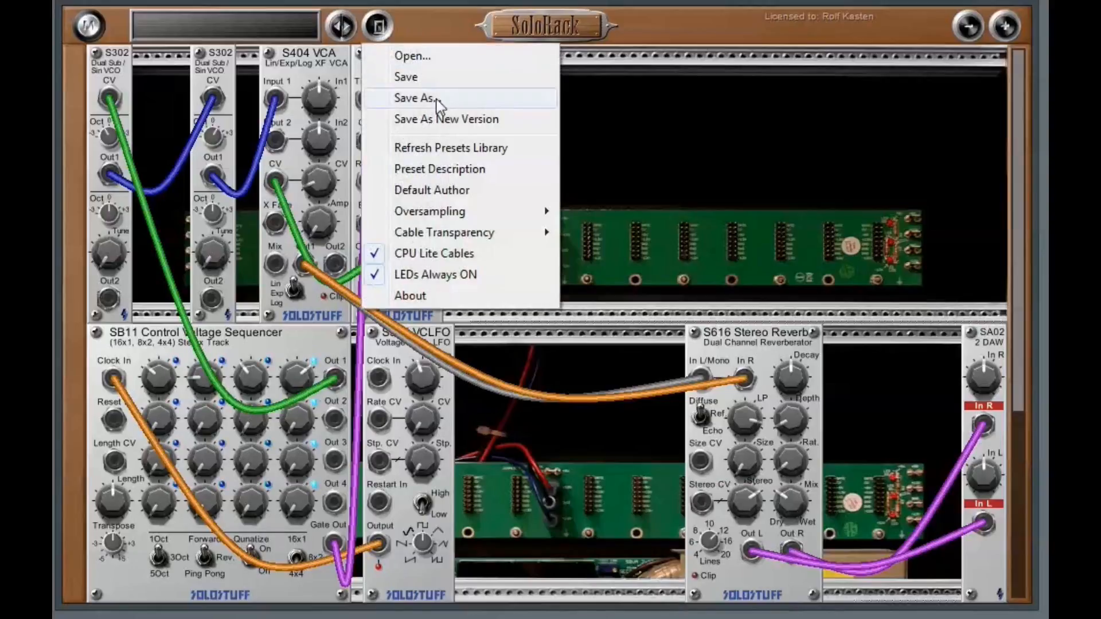
click(447, 280)
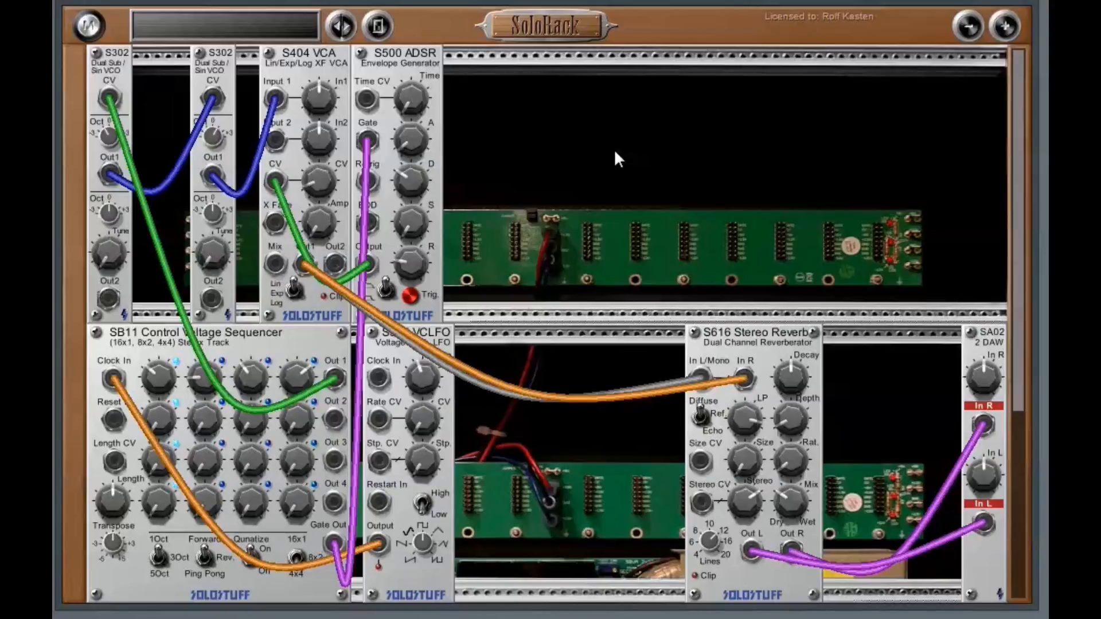
click(382, 28)
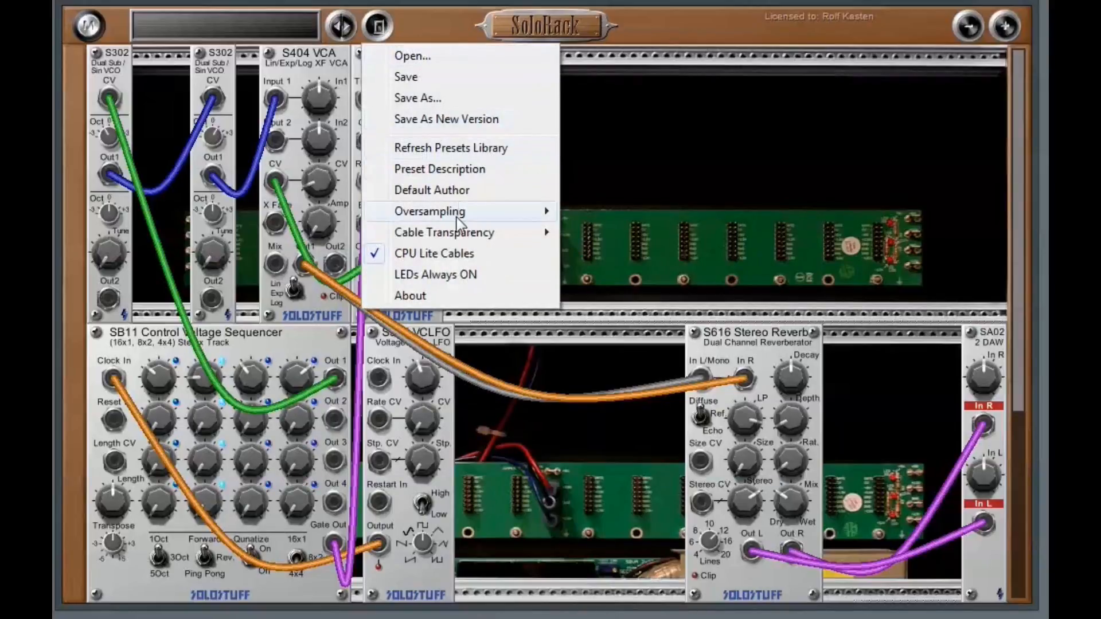
click(444, 272)
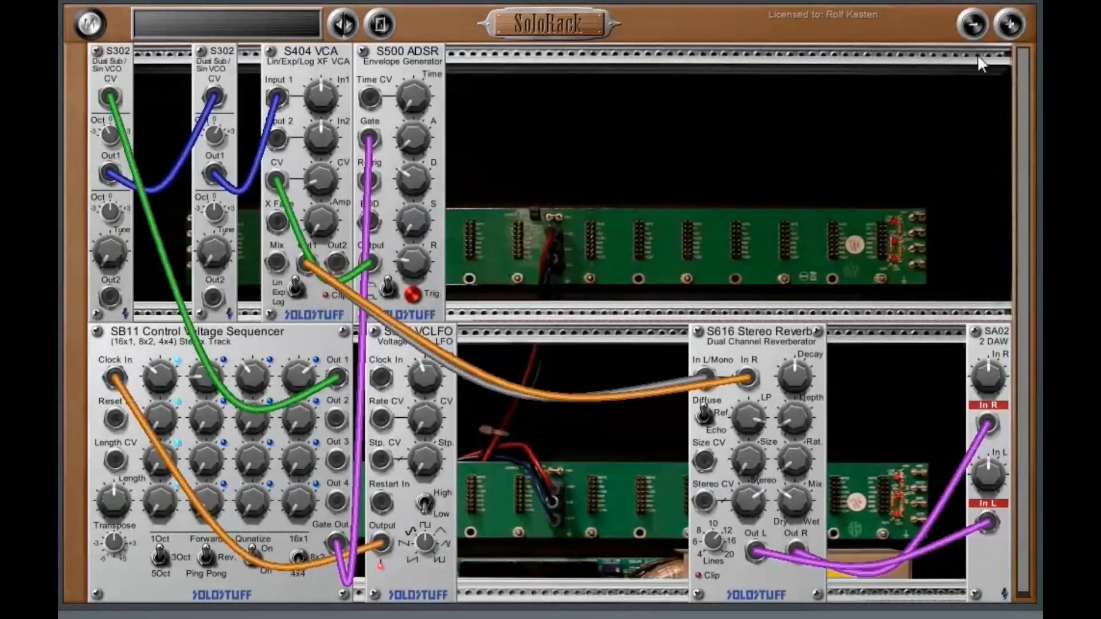
Step: Extend the rack with additional empty rows below the existing modules
click(1010, 24)
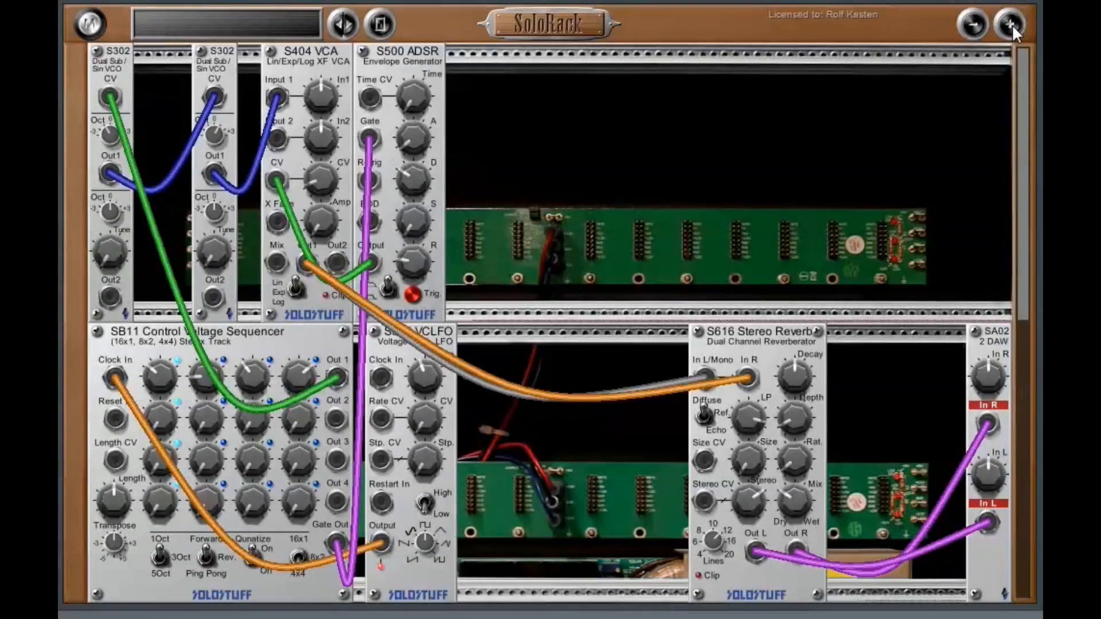
drag(1027, 113, 1031, 489)
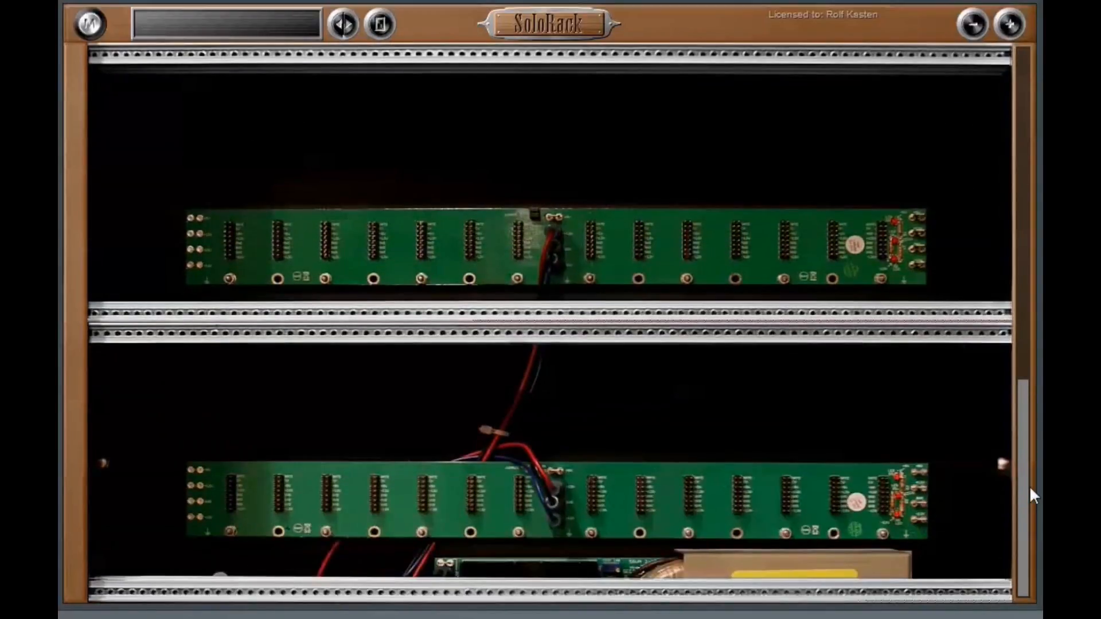
Step: Add further empty rows to the bottom of the rack and scroll through the extended rack to check them
click(1011, 24)
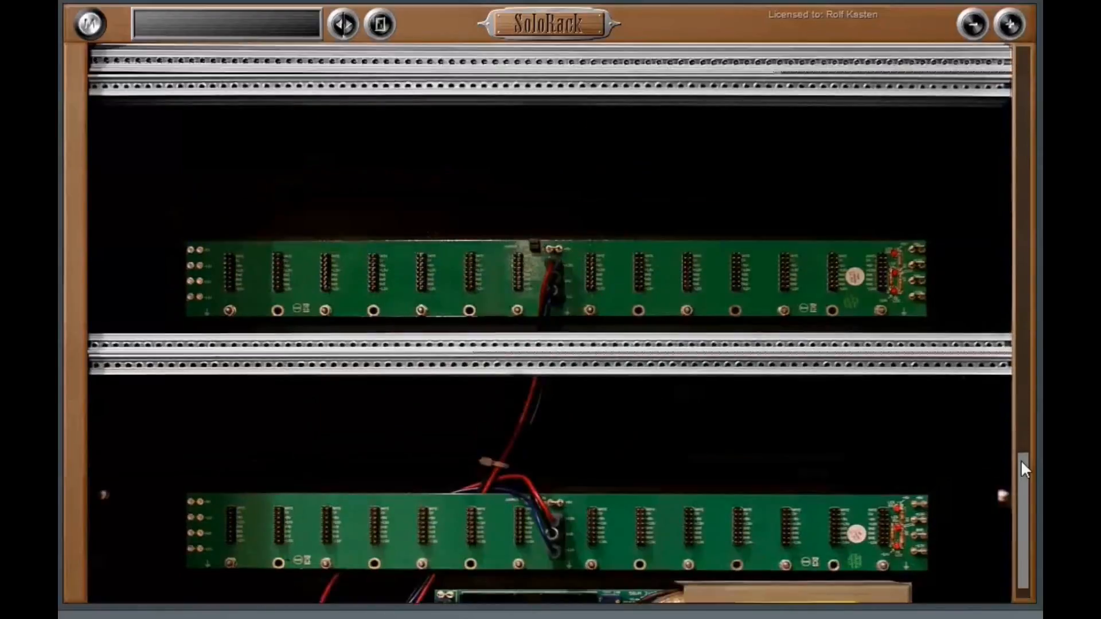
drag(1021, 459, 999, 33)
click(1004, 29)
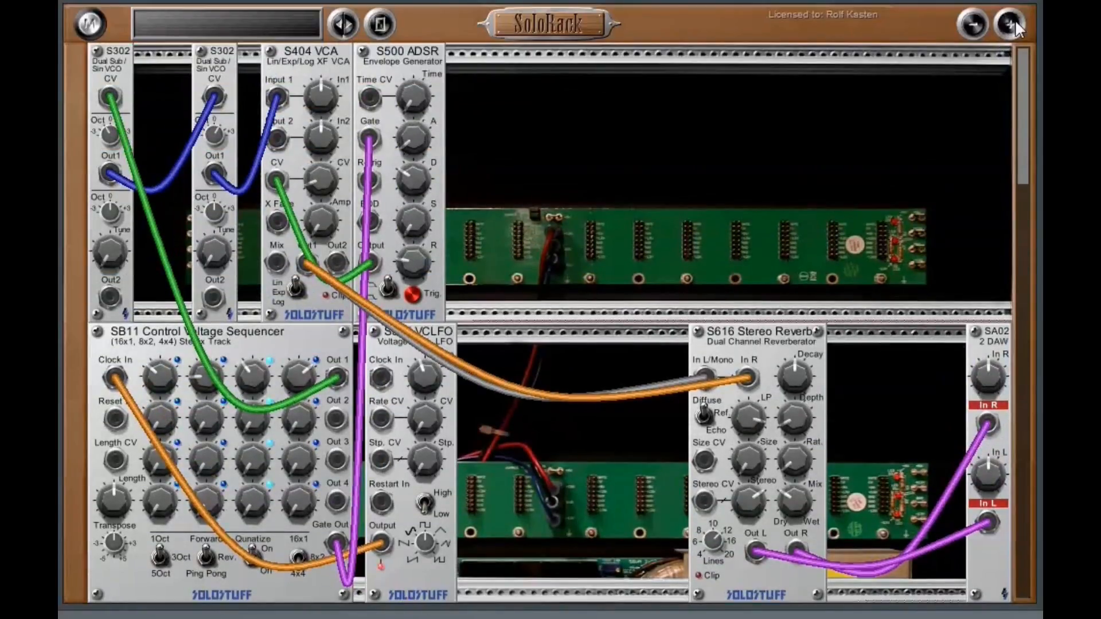
drag(1021, 79, 1030, 552)
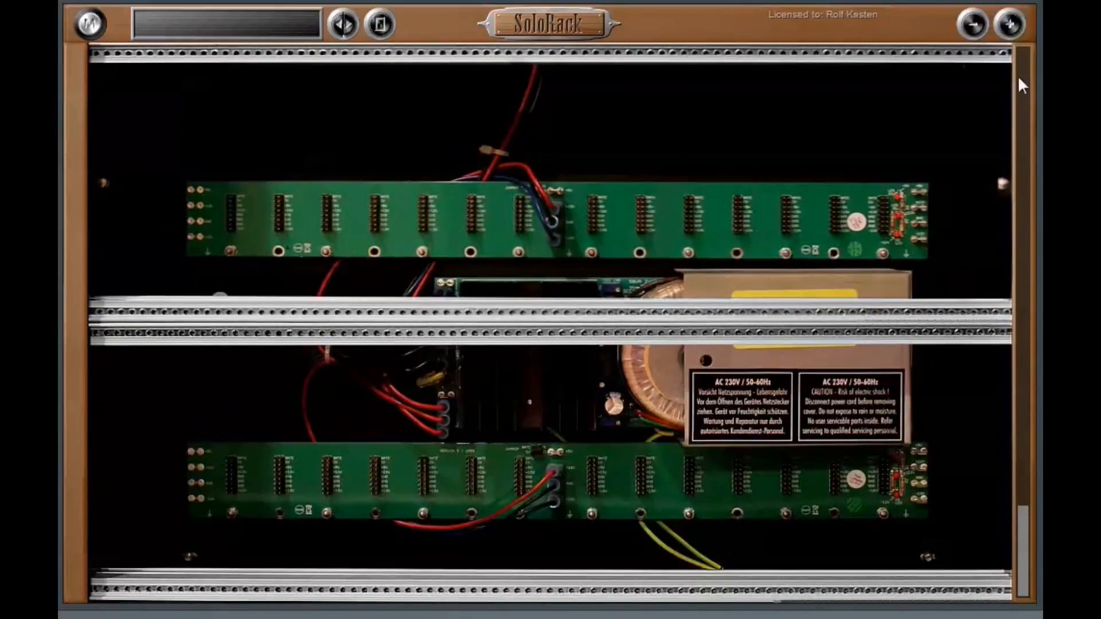
Step: Remove the added empty rows until only the two rows holding modules remain
click(971, 28)
click(972, 28)
click(972, 28)
click(974, 29)
click(975, 29)
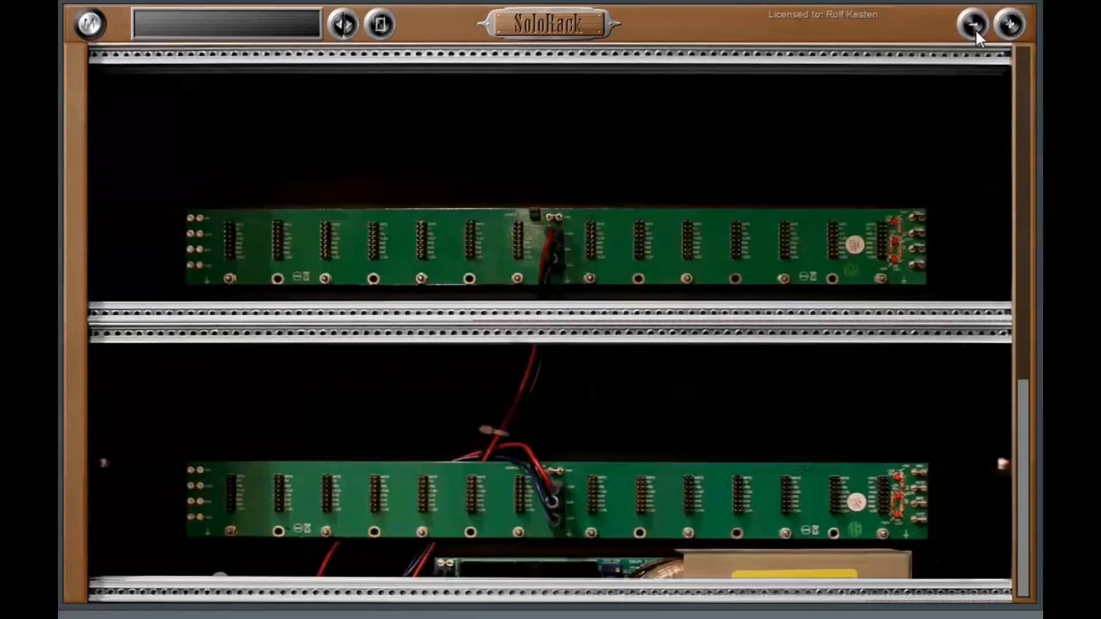
drag(1031, 409, 986, 19)
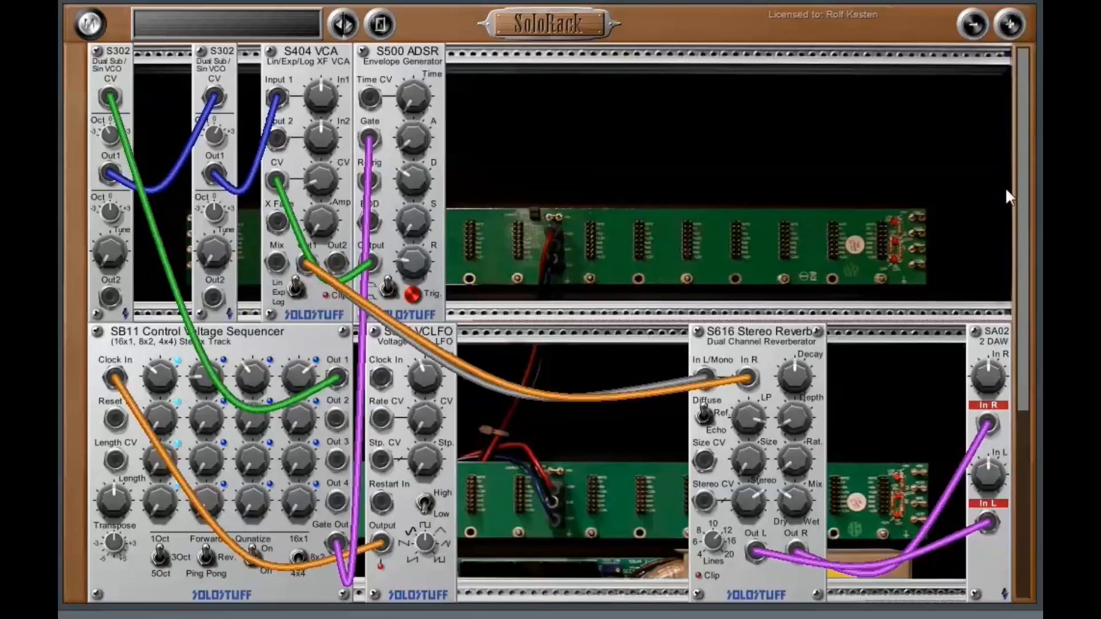
drag(1026, 164, 1025, 430)
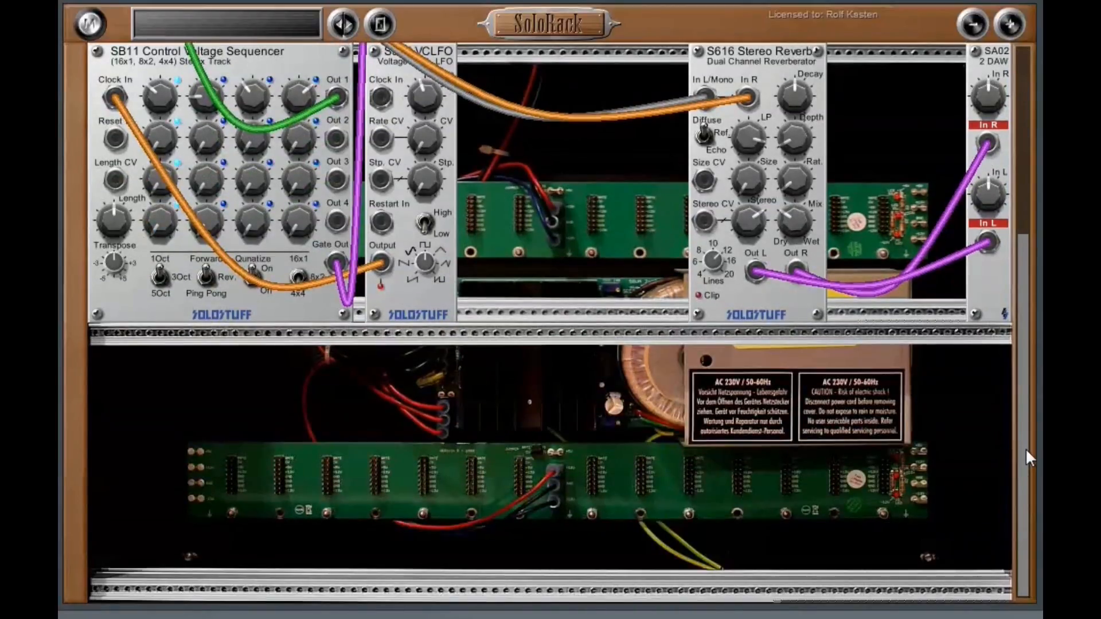
click(974, 25)
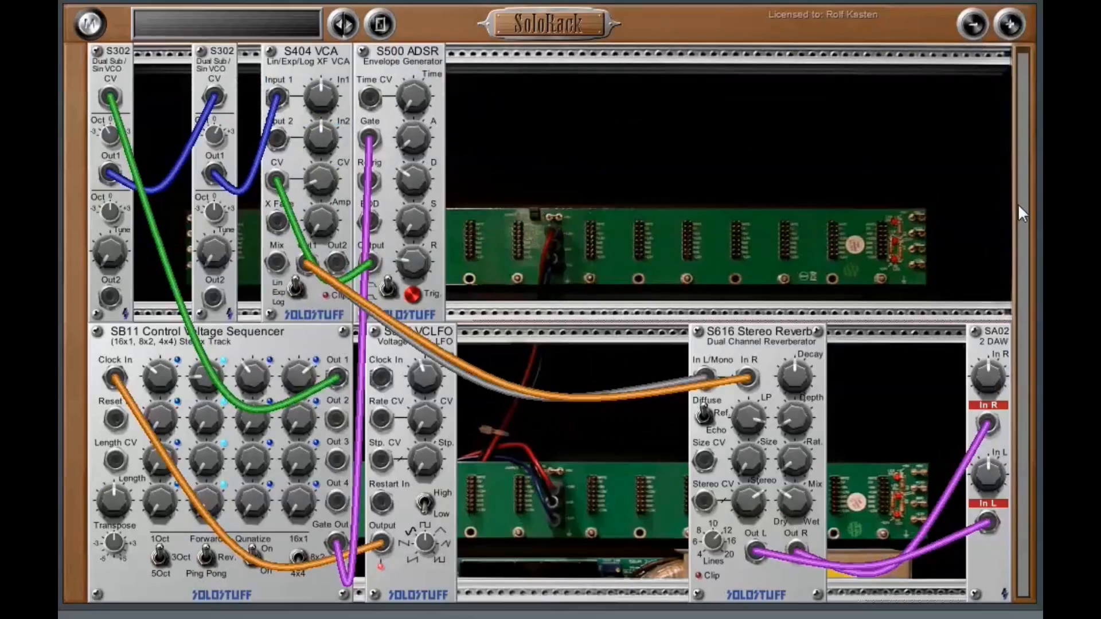
Step: Remove the rack's second row with its modules and restore it, then repeat the removal and restoration once
click(975, 25)
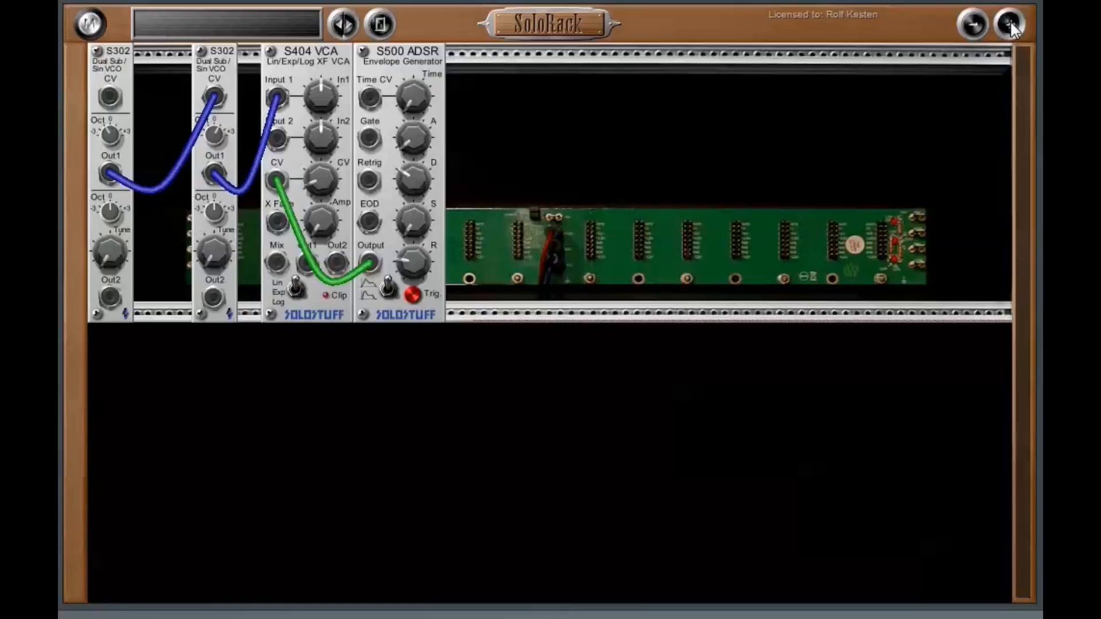
click(1010, 25)
click(974, 25)
click(1010, 25)
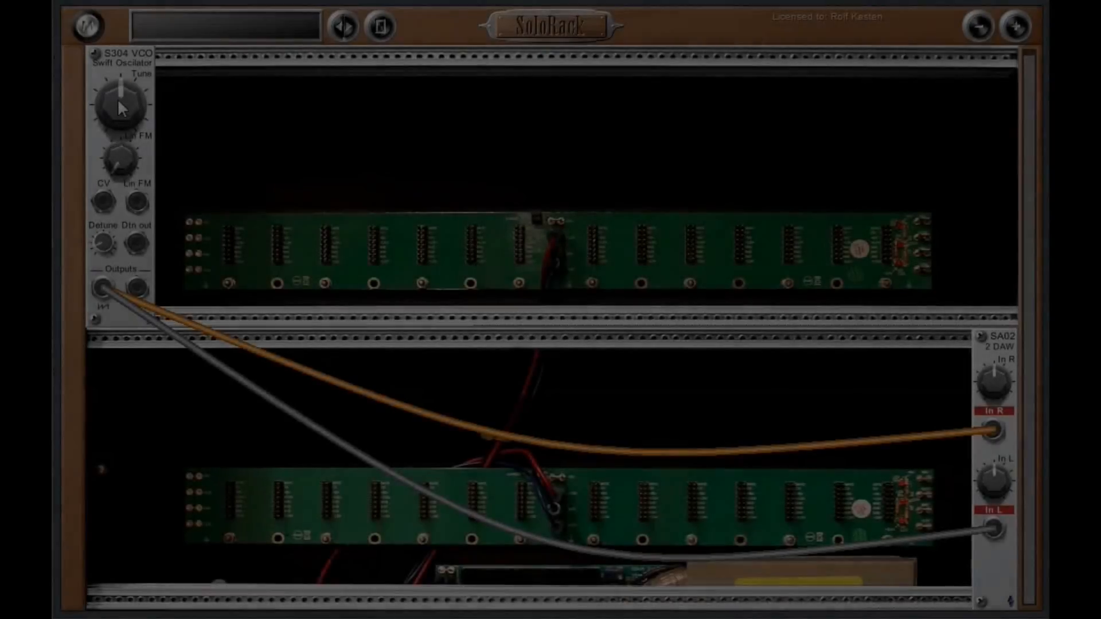
Step: Sweep the S304 VCO's Tune knob coarsely, and adjust it in fine increments for comparison
drag(120, 109, 118, 98)
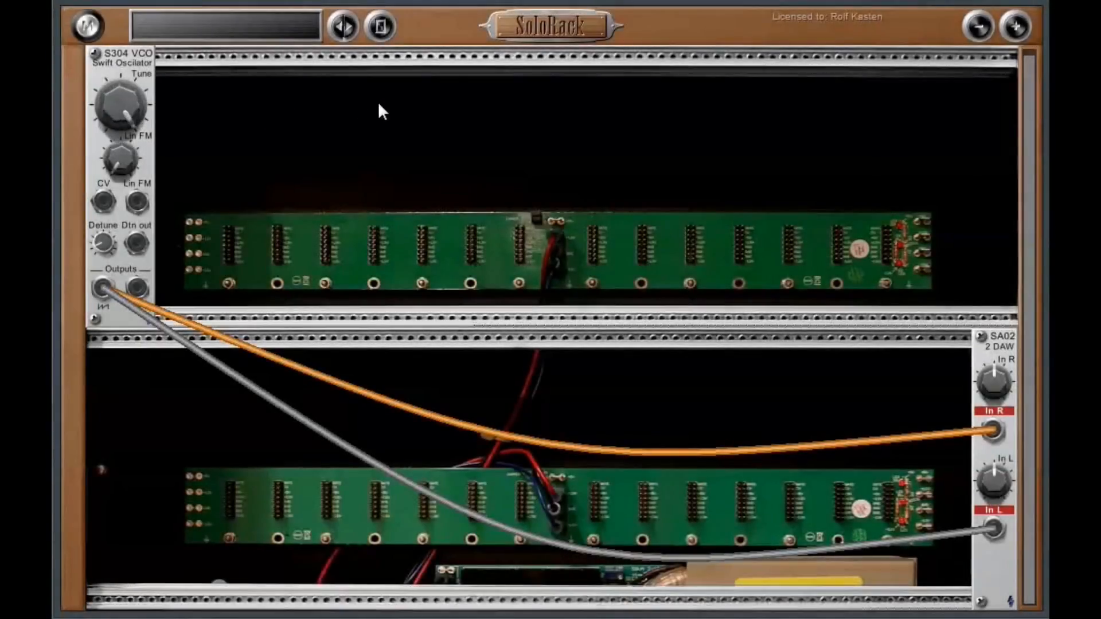
drag(379, 102, 142, 105)
key(shift)
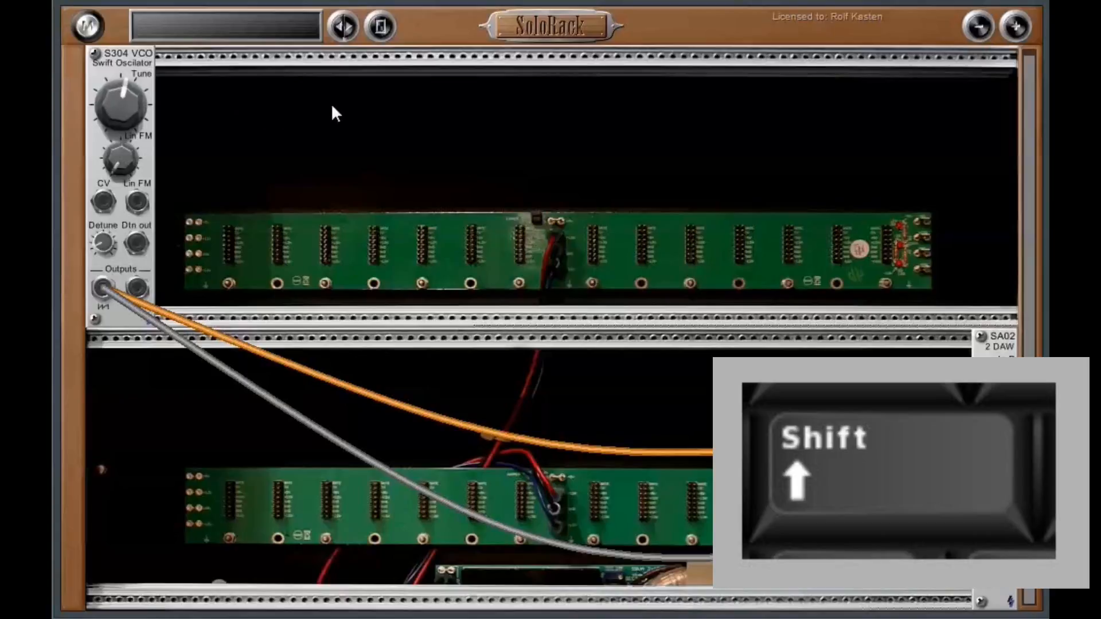
drag(389, 107, 136, 99)
key(shift)
drag(379, 102, 911, 97)
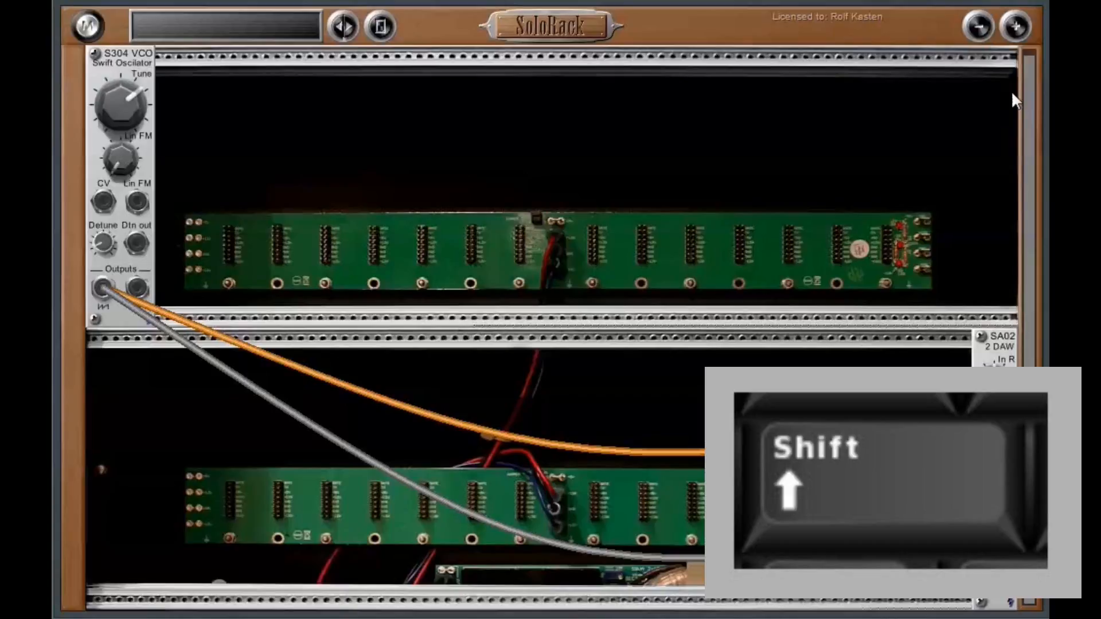
drag(1012, 101, 407, 120)
mouse_move(185, 114)
mouse_down()
mouse_move(165, 116)
mouse_move(462, 116)
mouse_move(176, 118)
mouse_up()
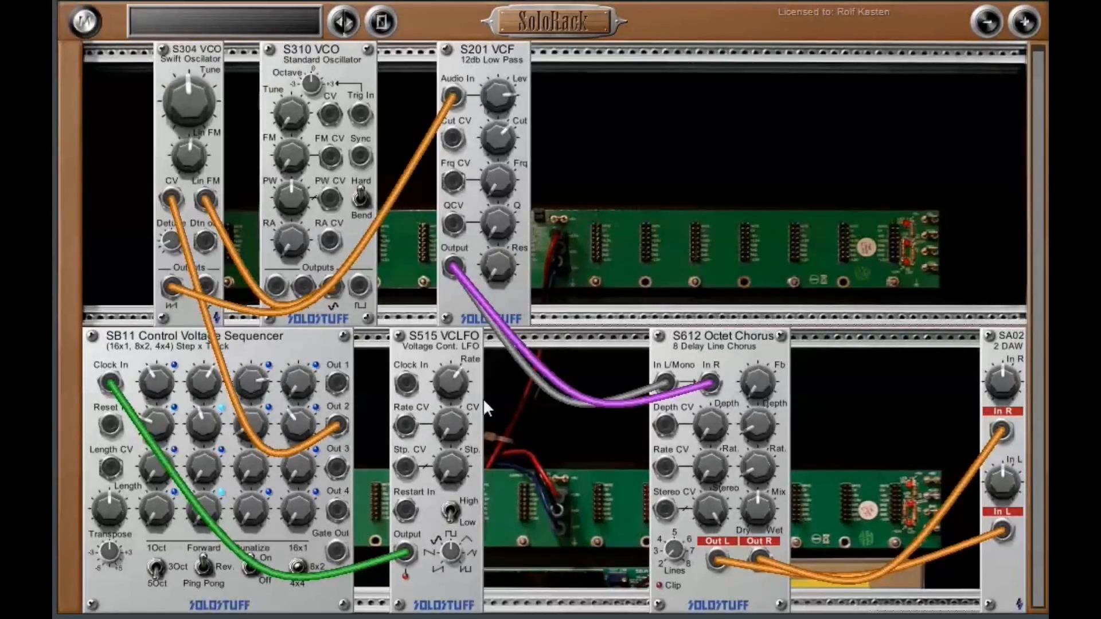
Step: Replace the orange cable into the S201 VCF's Audio In with a Blue one from the S304 VCO's sawtooth output
drag(452, 98, 414, 97)
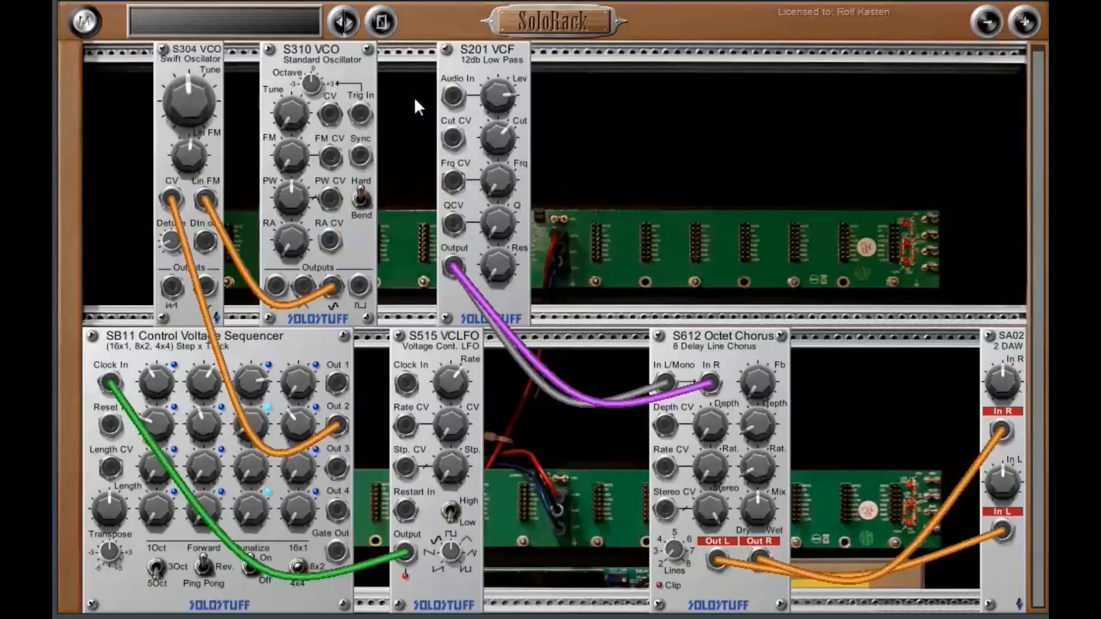
right_click(414, 97)
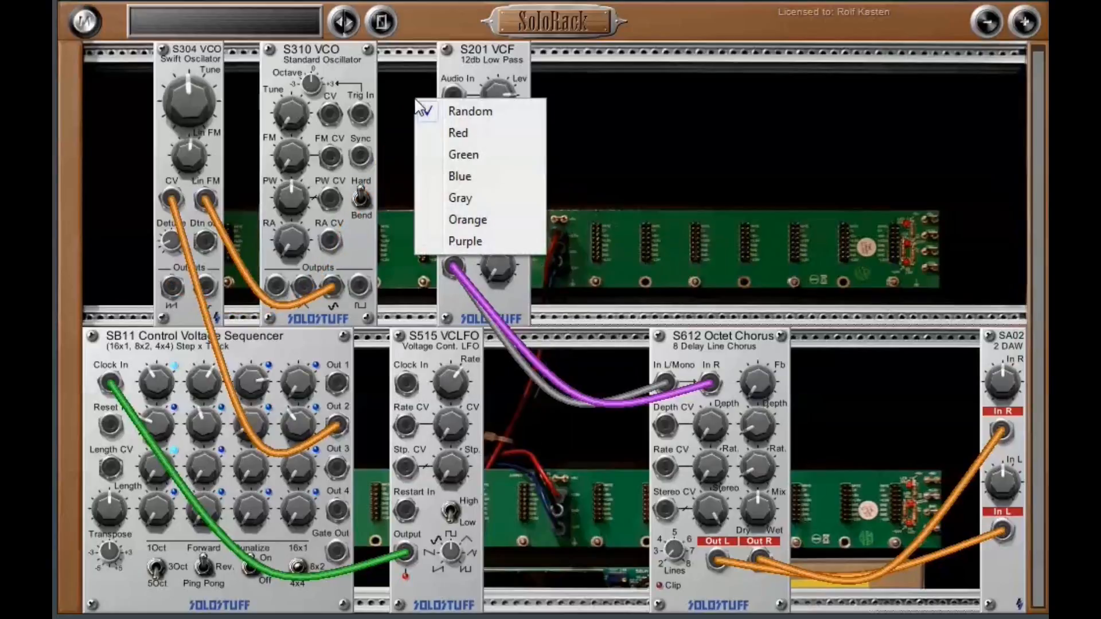
click(467, 176)
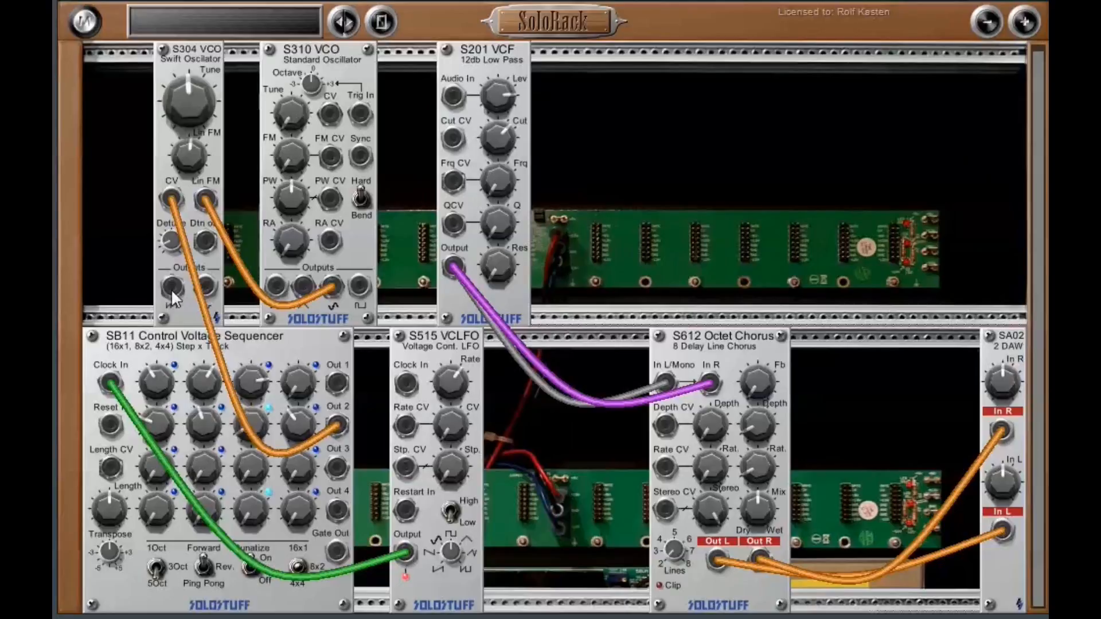
drag(170, 288, 449, 94)
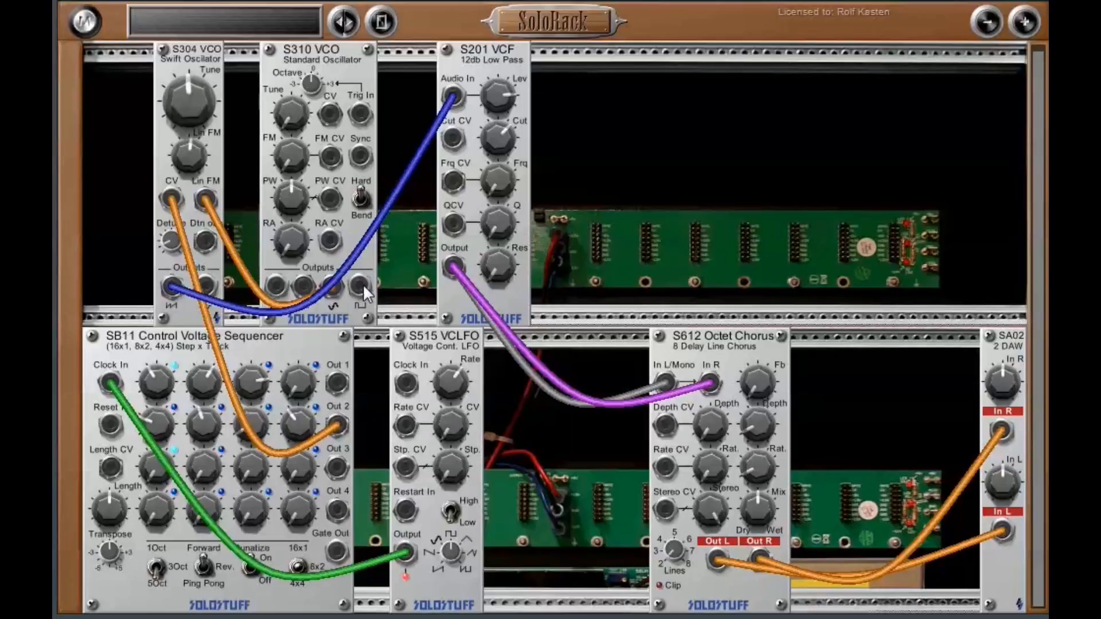
Step: Patch the S310 VCO's square output to the S515 VCLFO's Clock In and its sine output to Rate CV, and disconnect both cables
drag(363, 284, 402, 383)
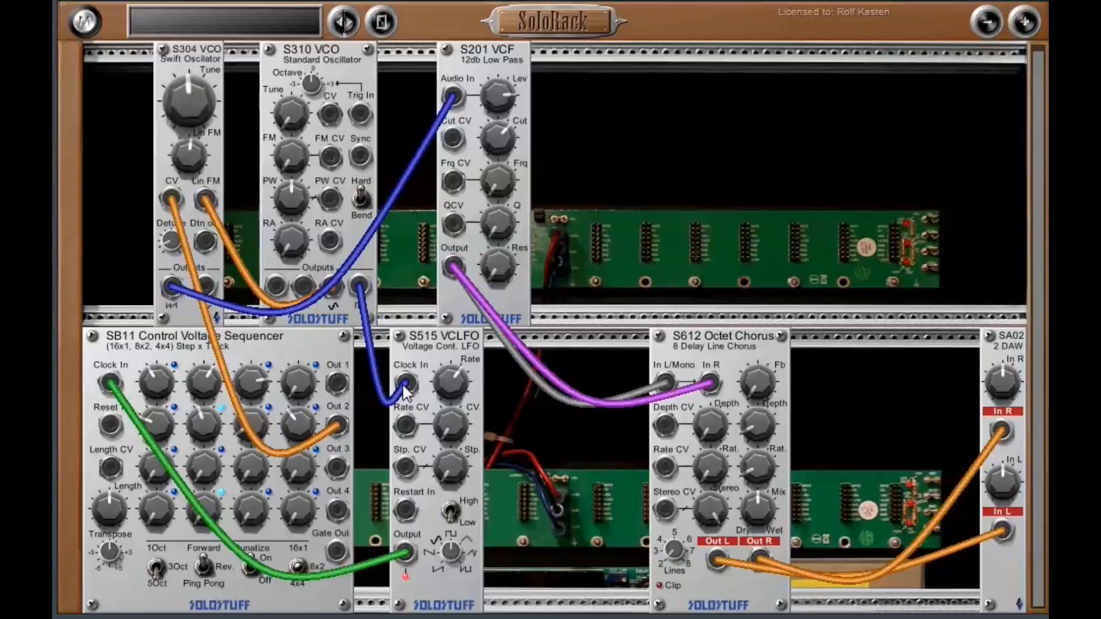
drag(332, 287, 403, 424)
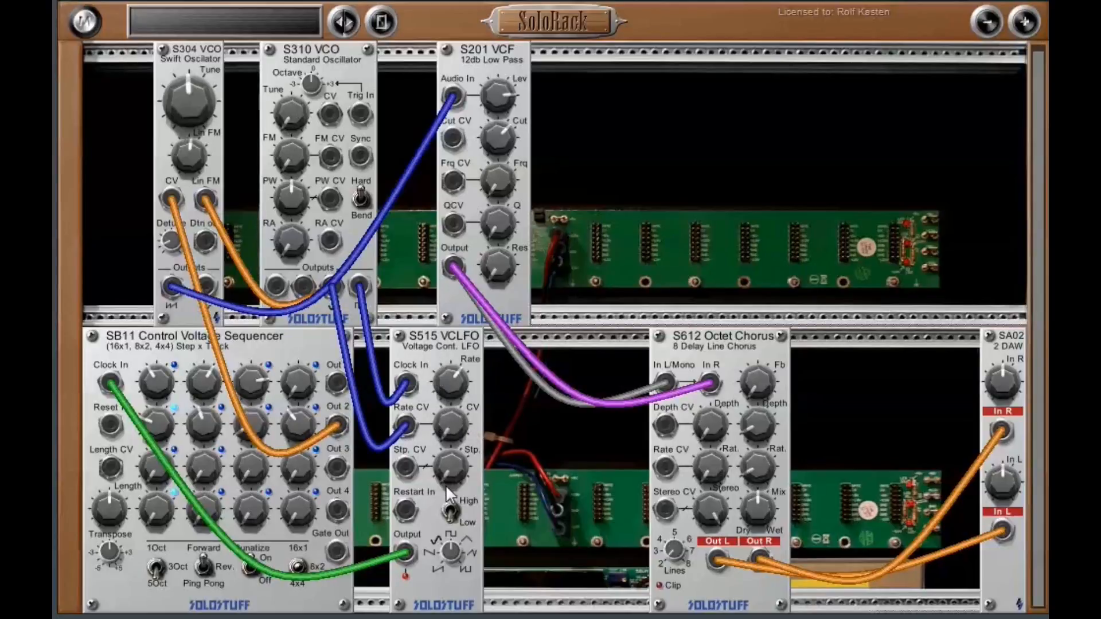
drag(404, 425, 379, 422)
drag(406, 383, 394, 316)
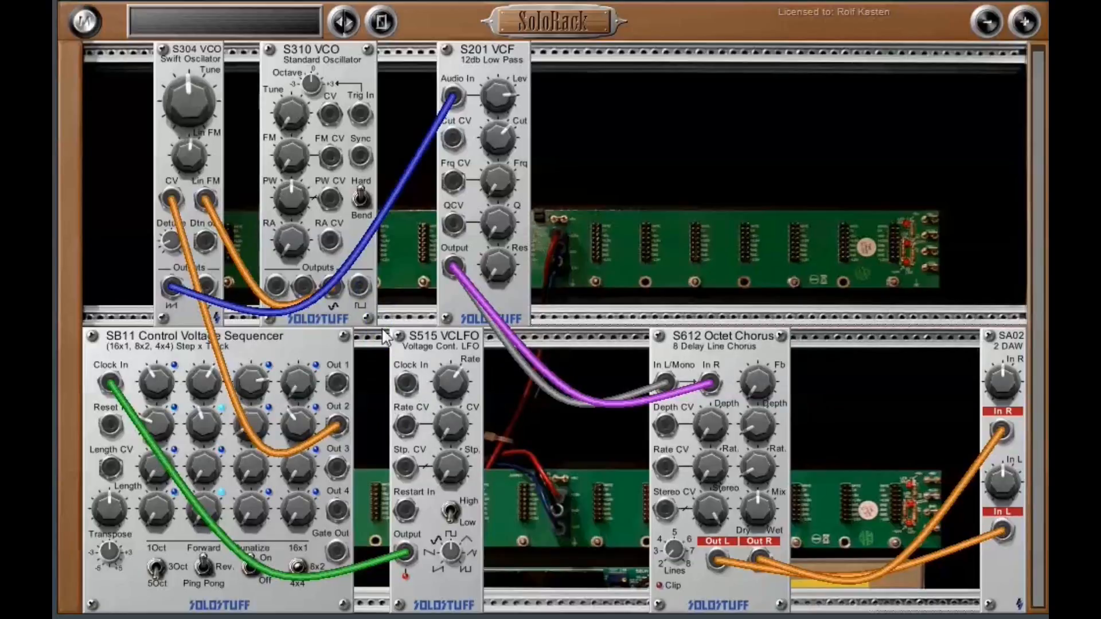
Step: Switch the colour for new cables through Blue, Orange and Green
right_click(548, 376)
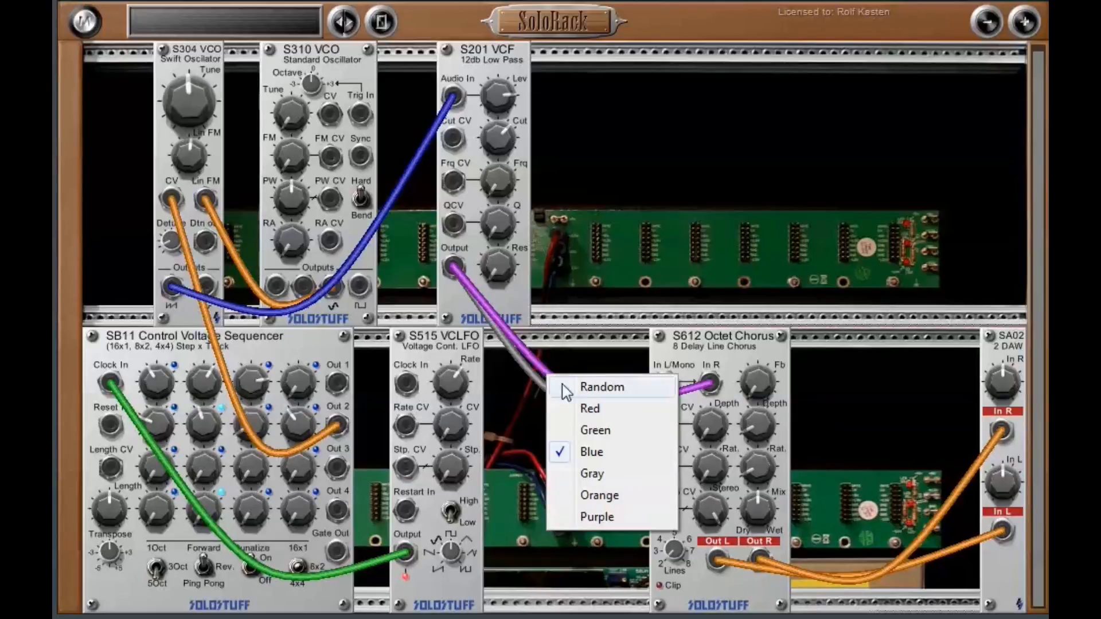
click(597, 451)
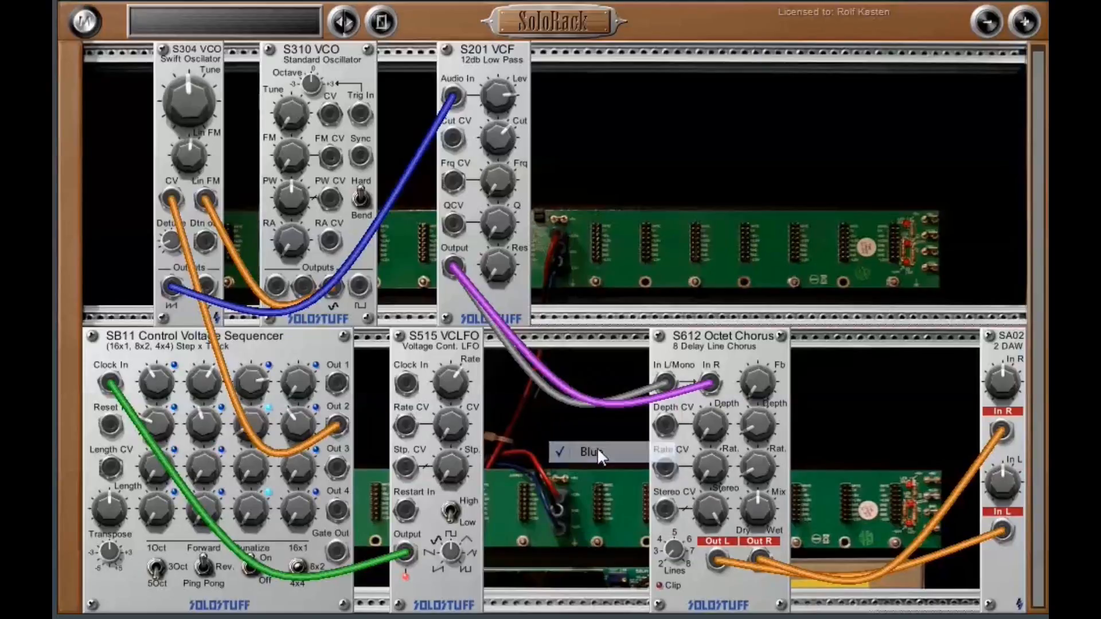
right_click(564, 393)
click(614, 507)
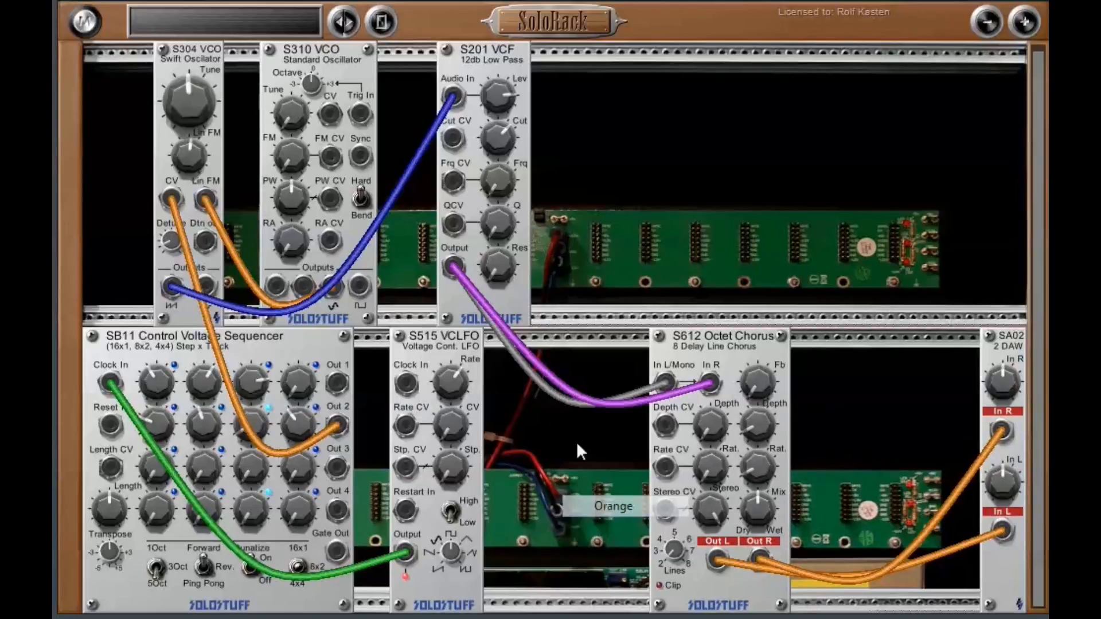
right_click(548, 375)
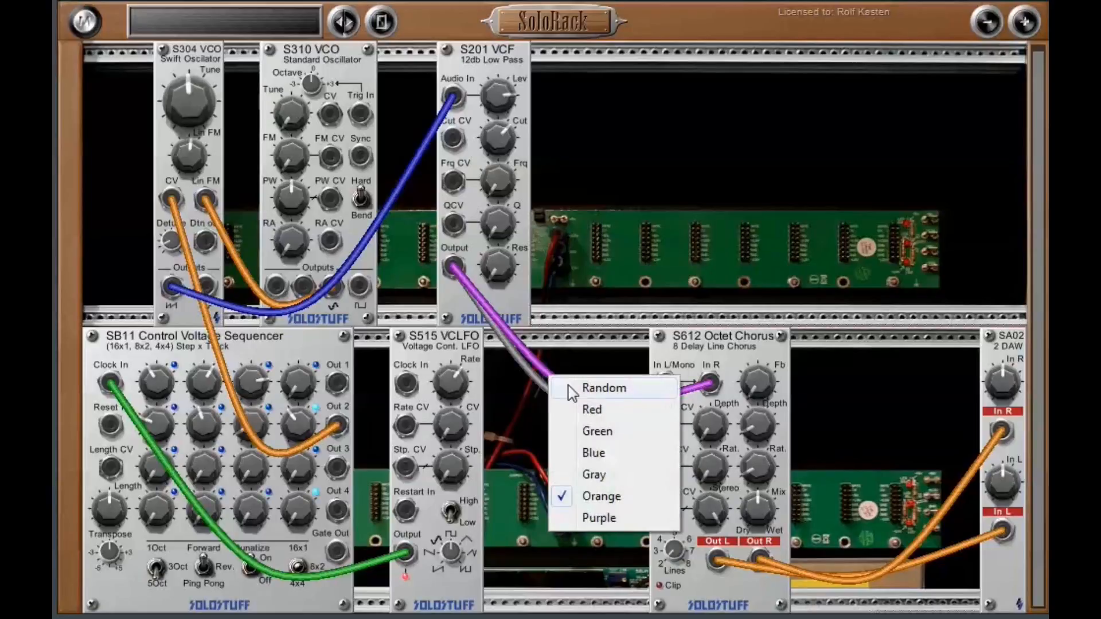
click(593, 438)
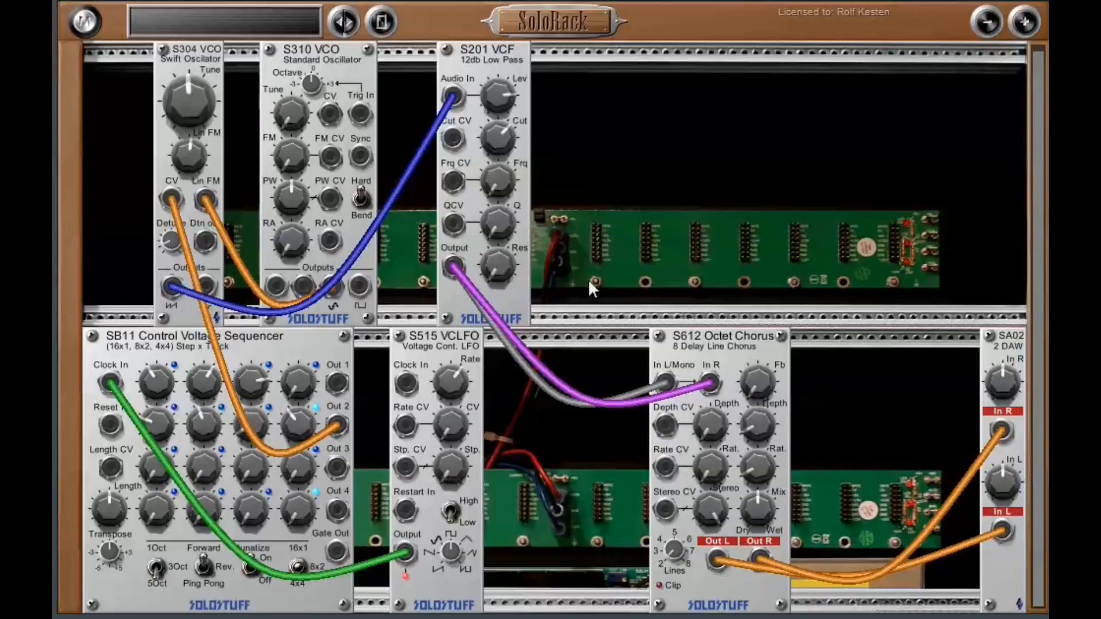
right_click(604, 175)
click(647, 253)
drag(451, 180, 710, 167)
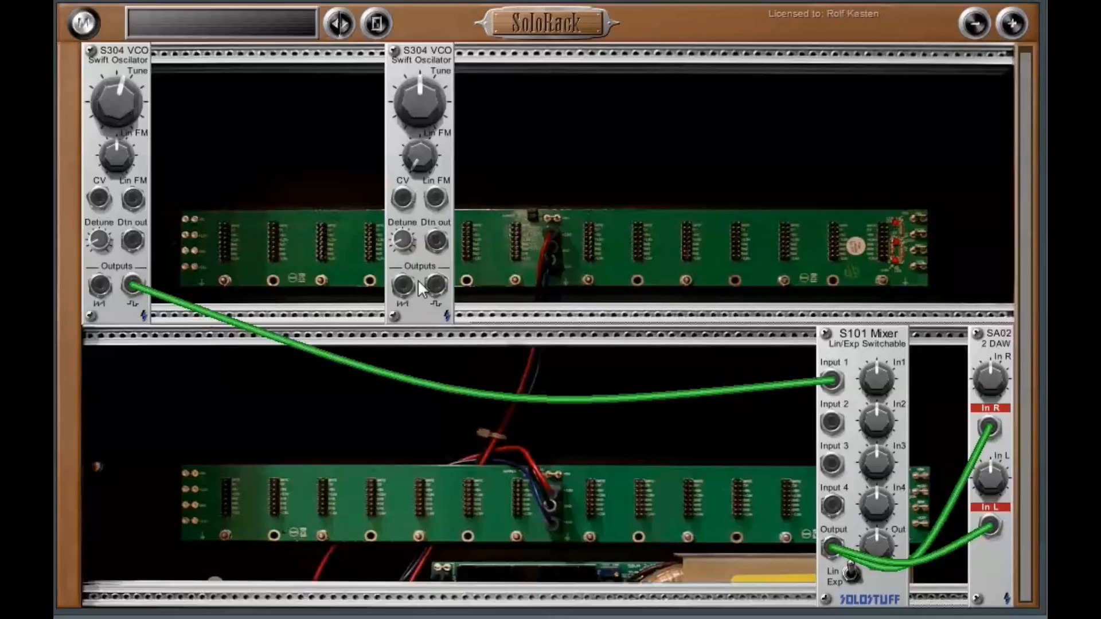
Step: Patch the second S304 VCO's sawtooth output to the S101 Mixer's Input 2 and copy the first S304's Tune setting to the second
drag(399, 284, 829, 421)
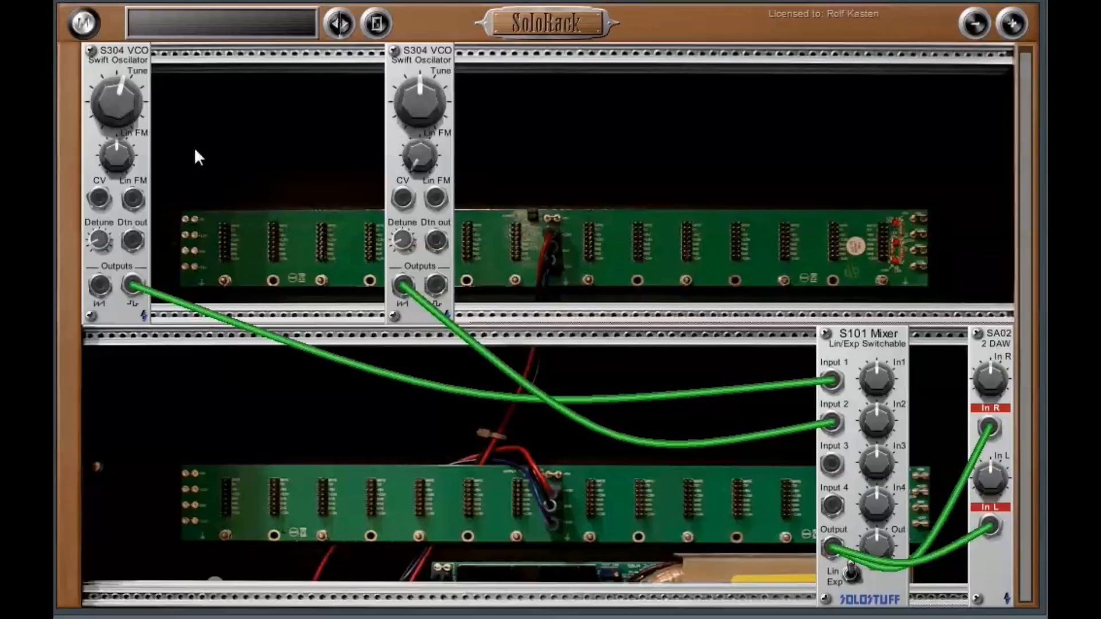
right_click(117, 98)
click(166, 112)
right_click(421, 101)
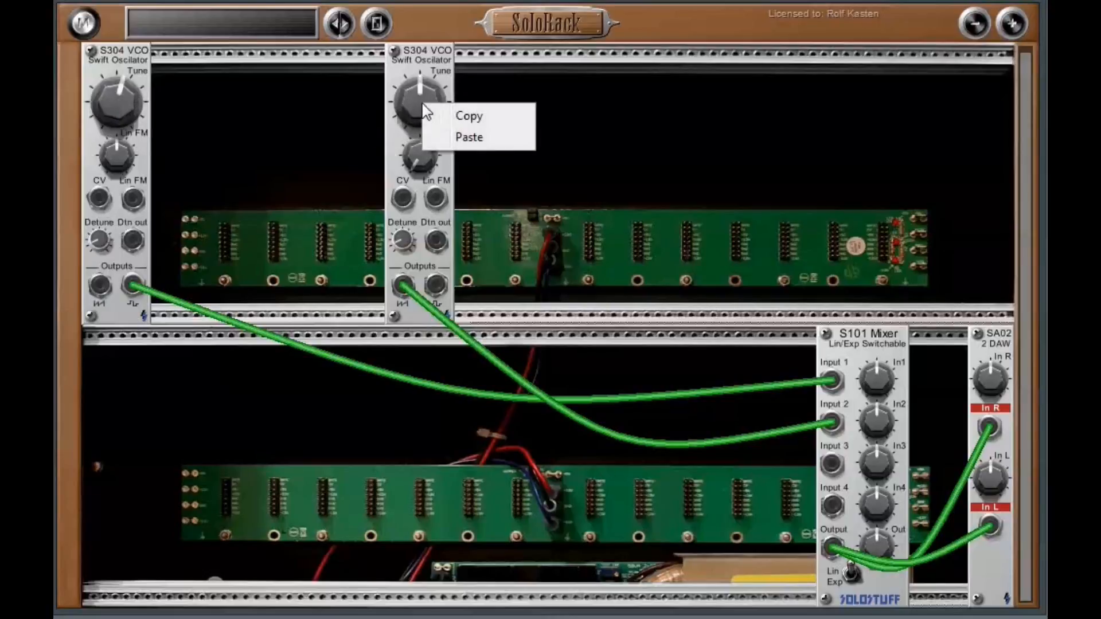
click(469, 139)
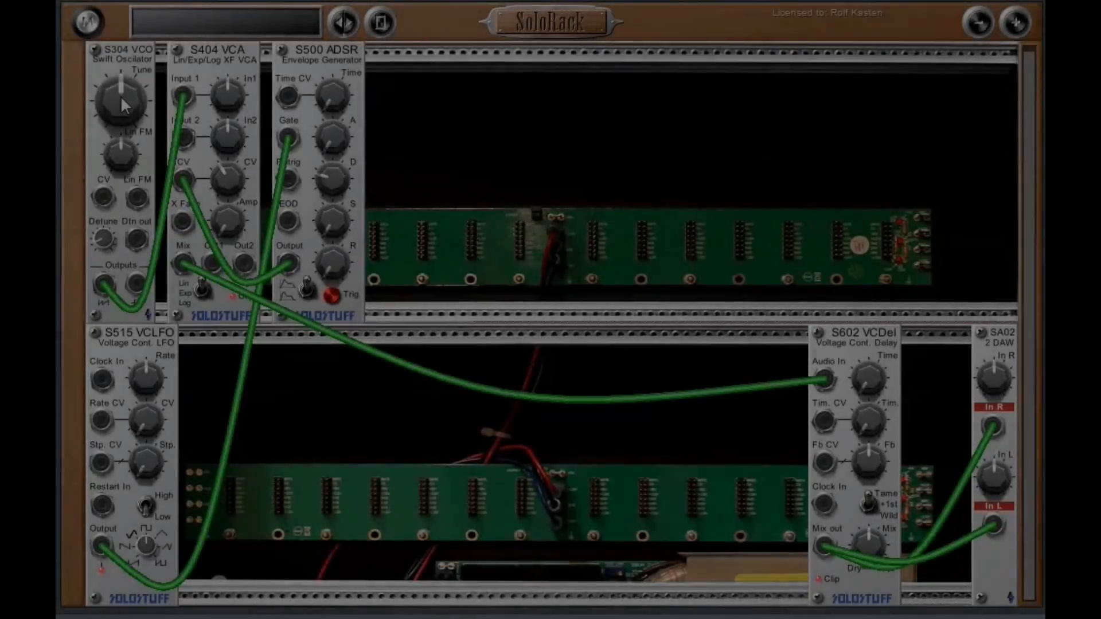
Step: Raise the S304 VCO's Tune knob and copy its setting to the Time and Fb knobs of the S602 VCDel
drag(121, 98, 119, 61)
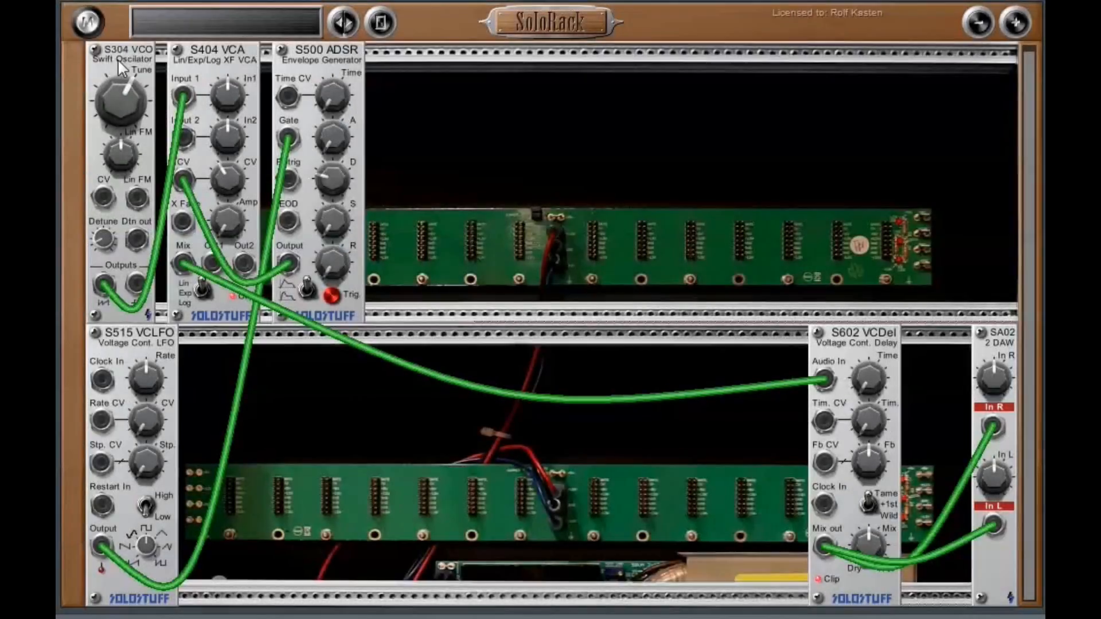
right_click(118, 101)
click(156, 116)
right_click(869, 373)
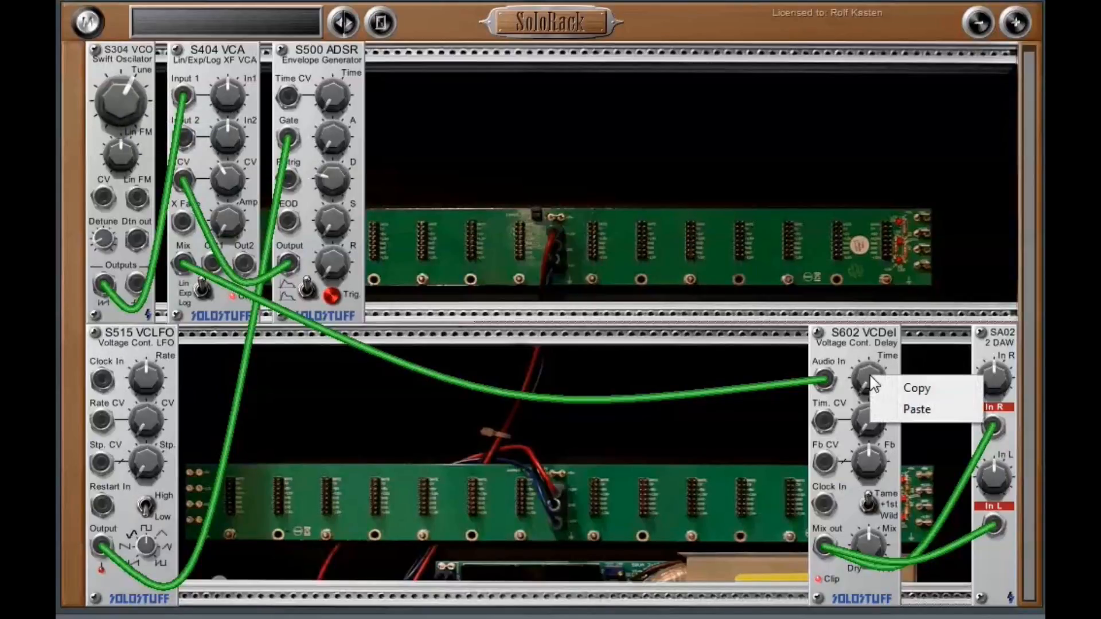
click(911, 411)
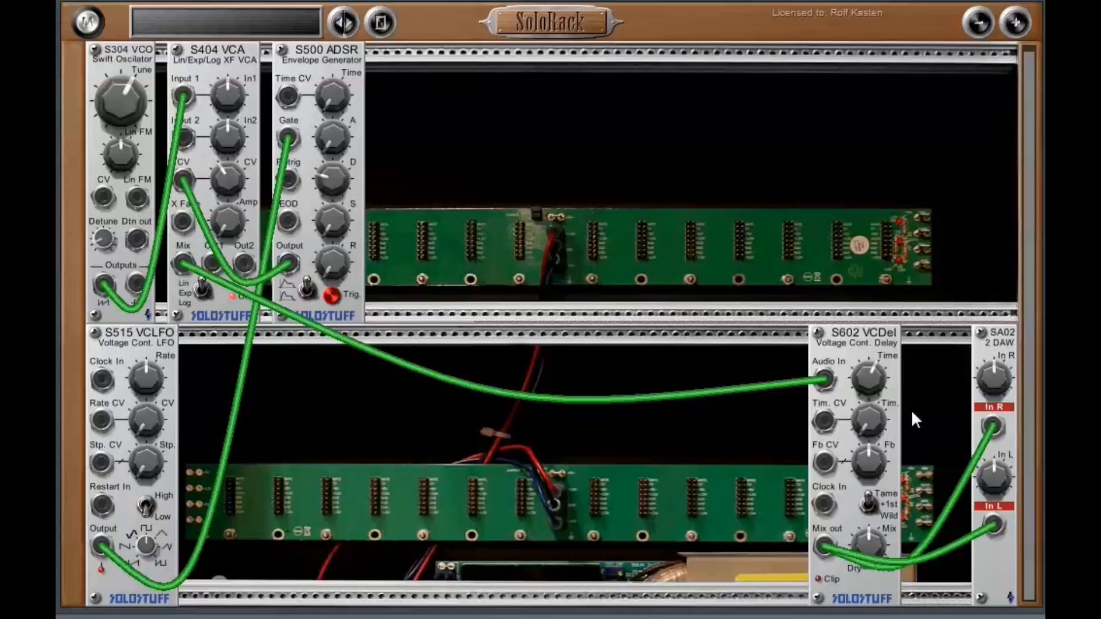
right_click(872, 455)
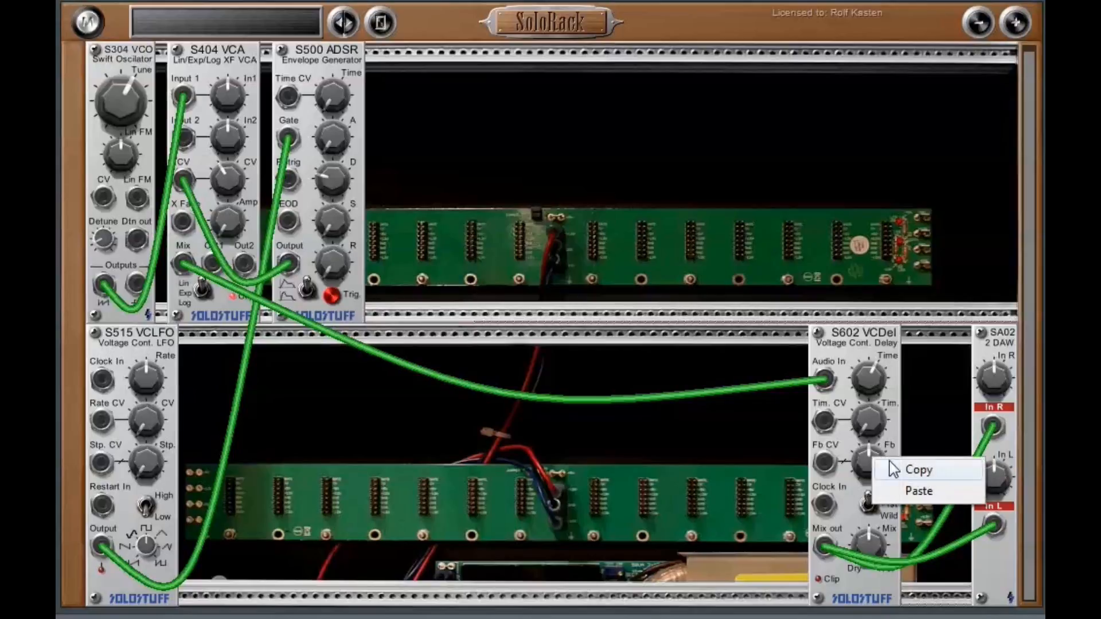
click(913, 491)
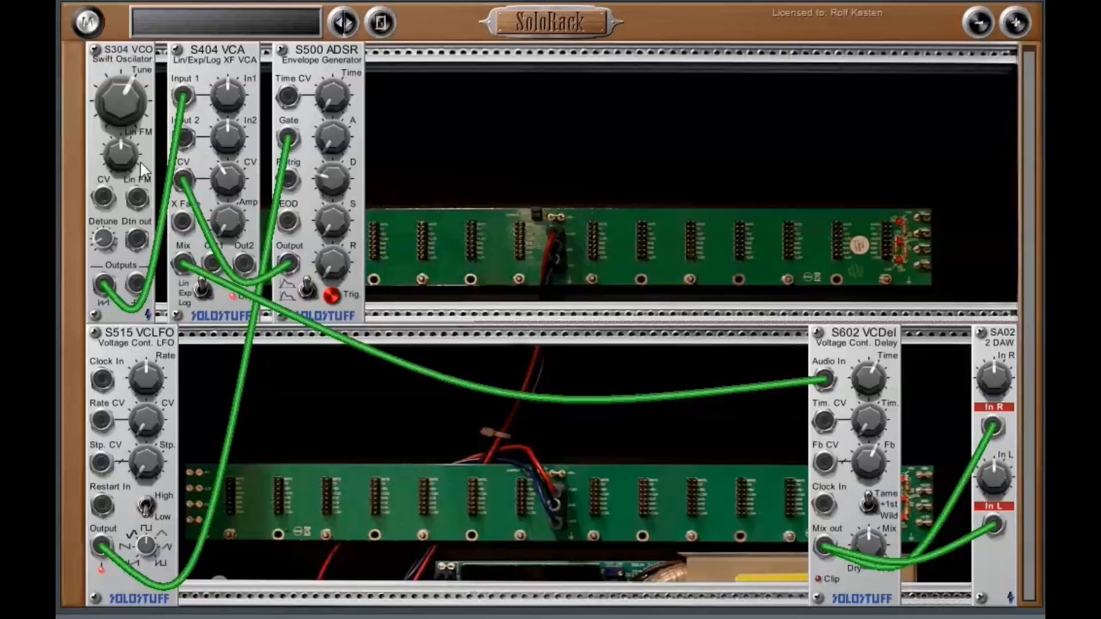
Step: Lower the S304 VCO's Tune knob and copy its setting to the S602 VCDel's Time knob
drag(120, 106, 115, 150)
right_click(119, 95)
click(161, 111)
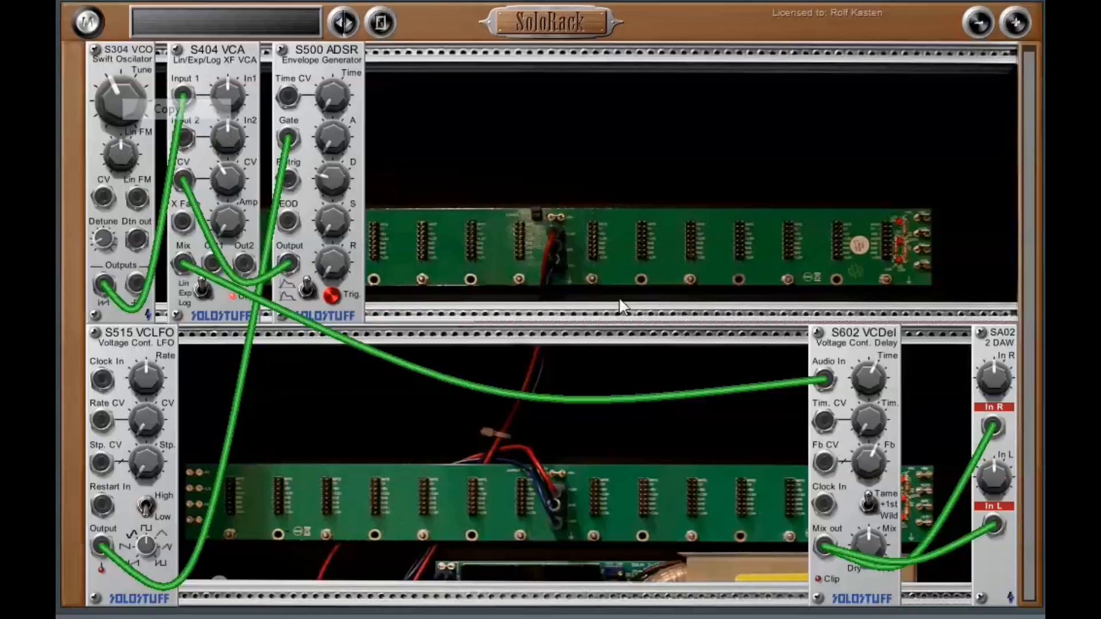
right_click(876, 380)
click(916, 408)
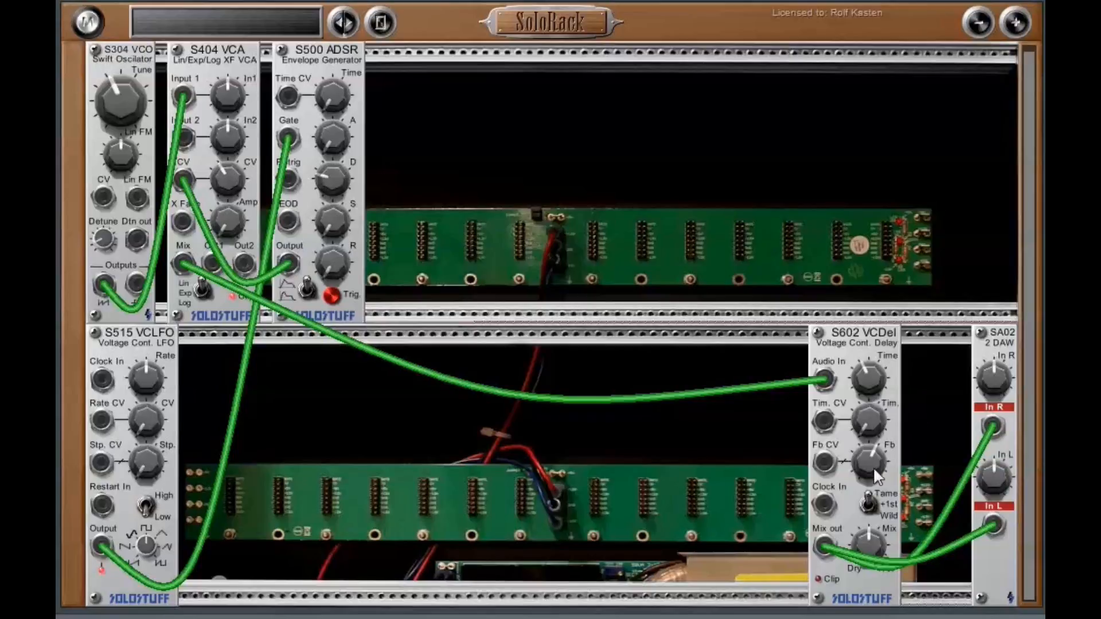
Step: Paste the copied knob setting onto the SA02's In R and In L knobs and the S515 VCLFO's Rate knob
right_click(995, 377)
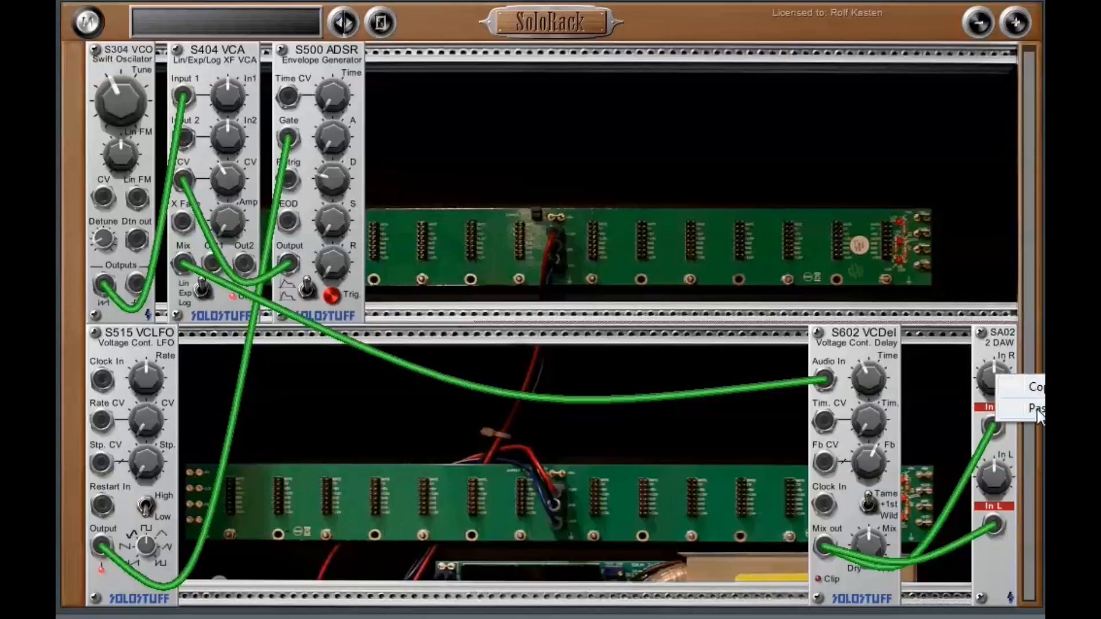
click(1036, 408)
right_click(999, 479)
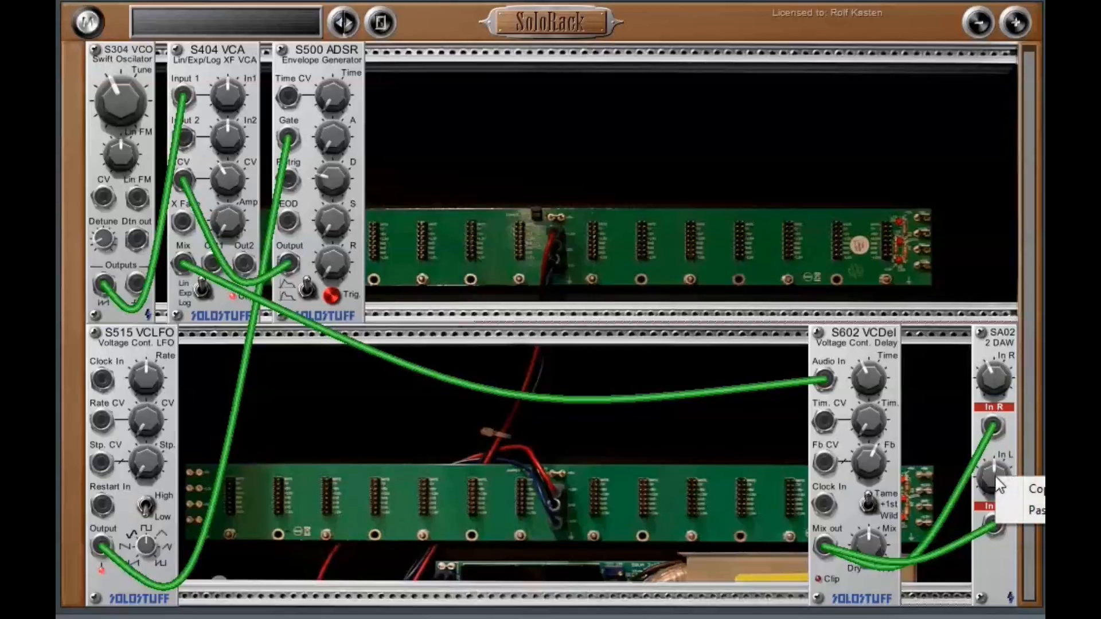
click(1036, 512)
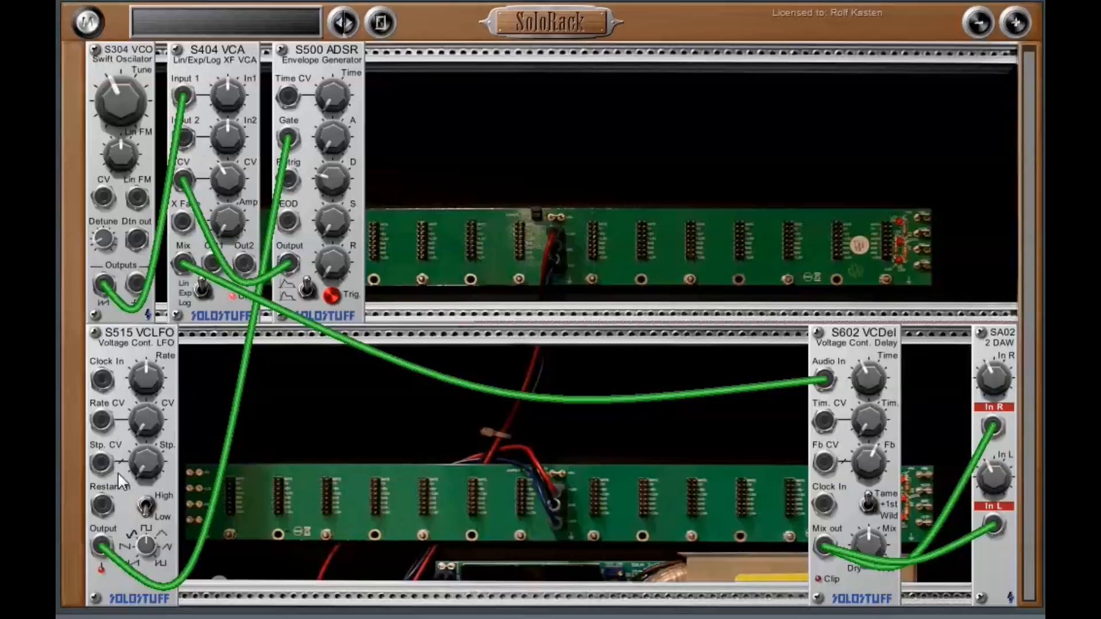
right_click(150, 386)
click(191, 409)
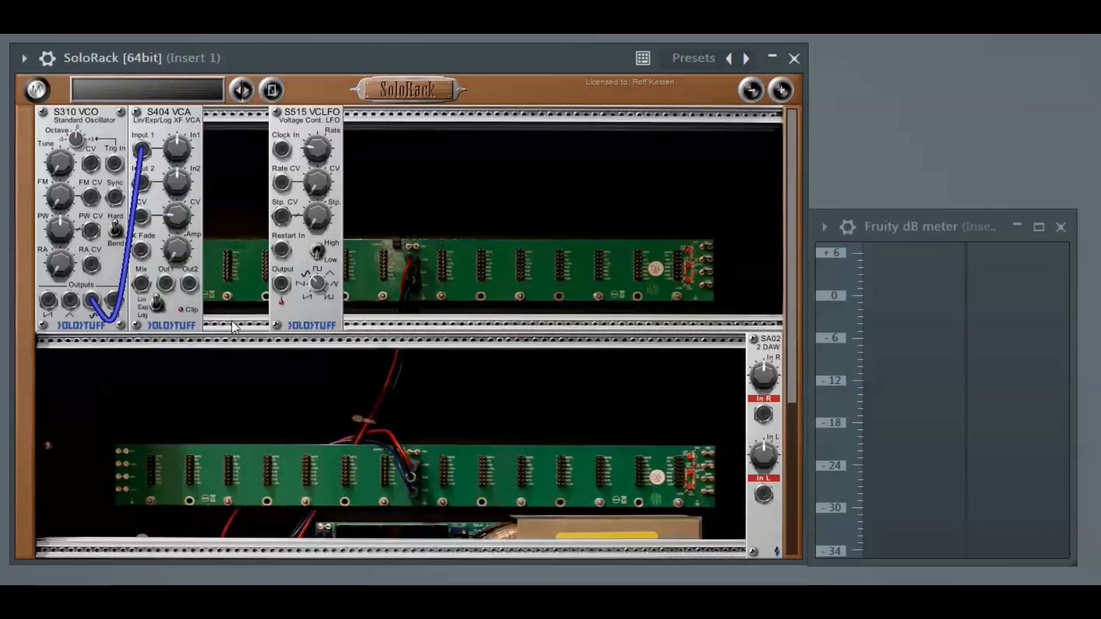
Step: Patch the S404 VCA's Out1 to the SA02's In R and In L, adjust Amp, and patch the S515 VCLFO's output to the VCA's CV
drag(166, 289, 751, 428)
drag(166, 287, 762, 493)
drag(180, 250, 181, 280)
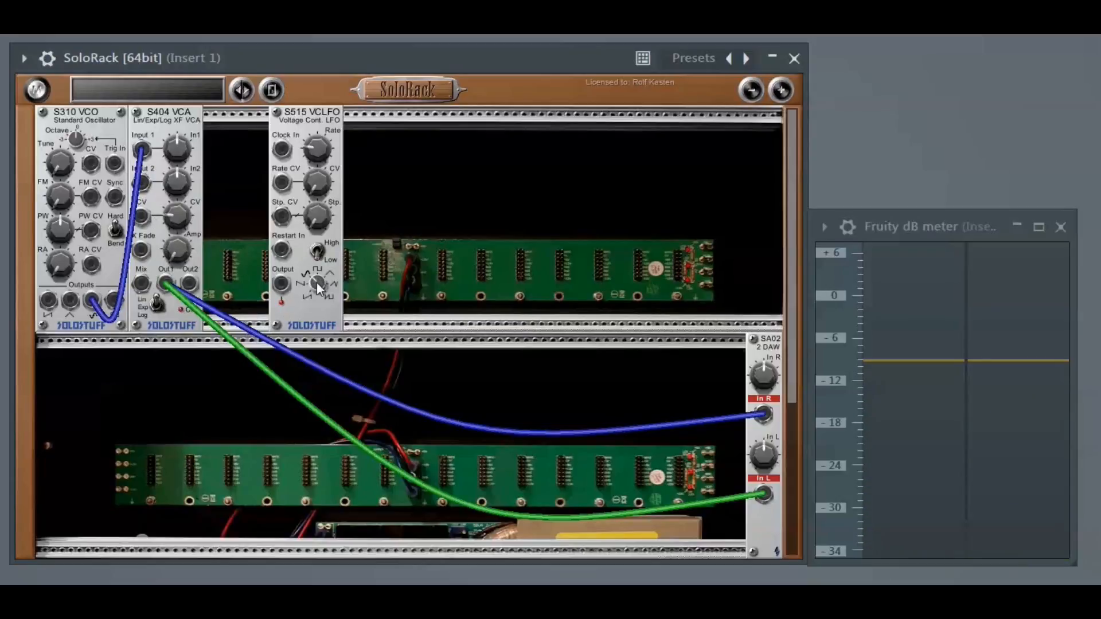
drag(281, 283, 142, 217)
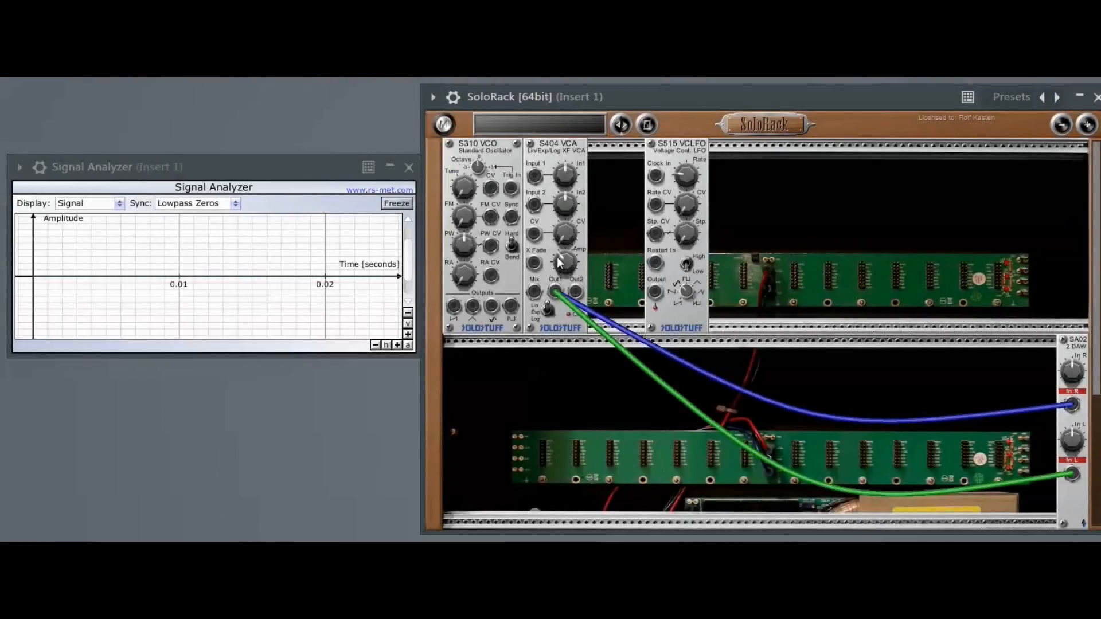
Step: Patch the S310 VCO's square output to the VCA's Input 1, sweep the PW knob, and modulate PW CV from the S515 VCLFO's output
drag(511, 307, 534, 180)
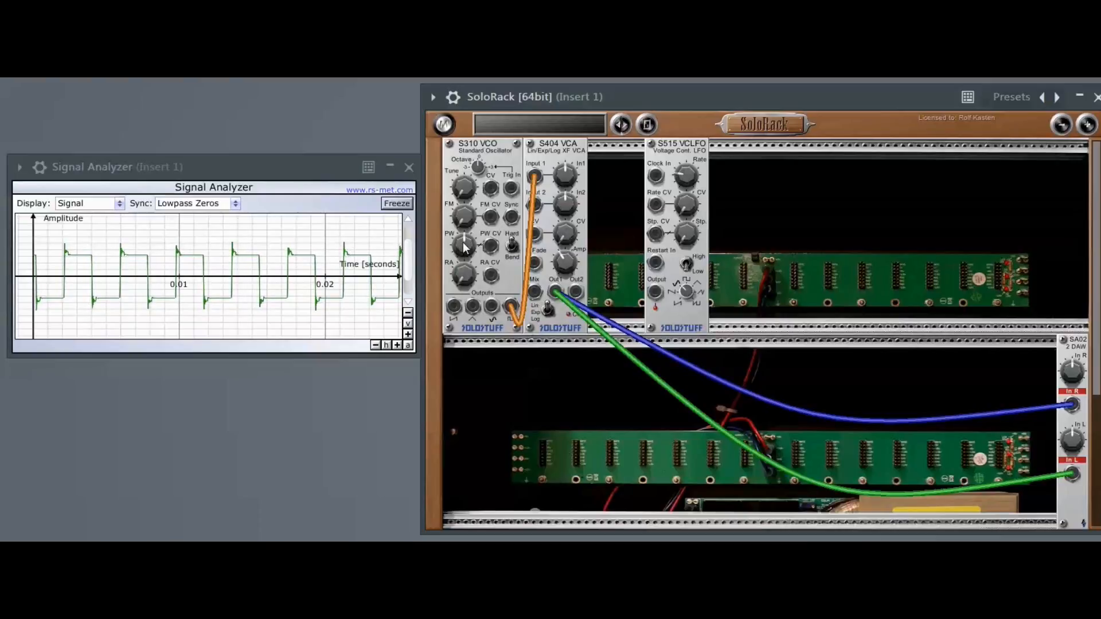
drag(464, 247, 456, 265)
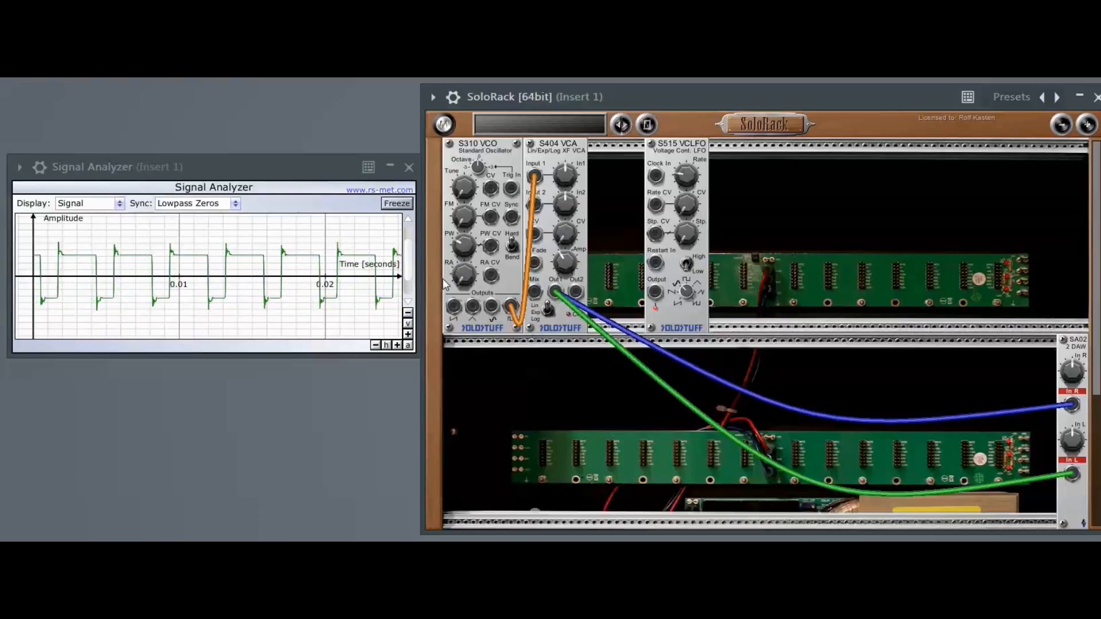
drag(466, 246, 465, 194)
drag(466, 250, 466, 174)
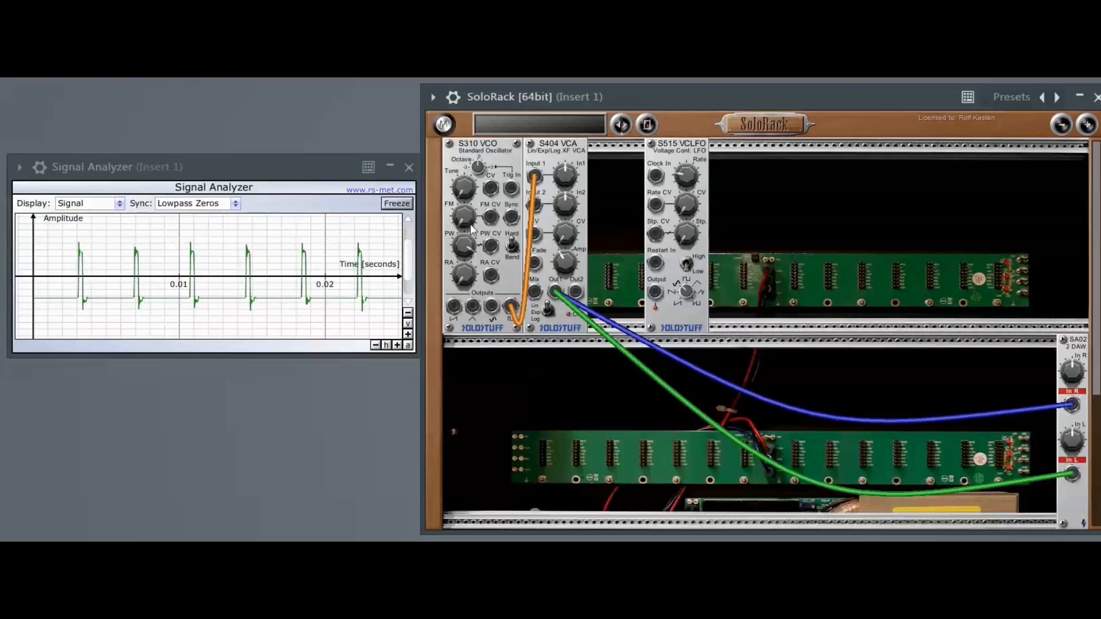
drag(466, 246, 456, 347)
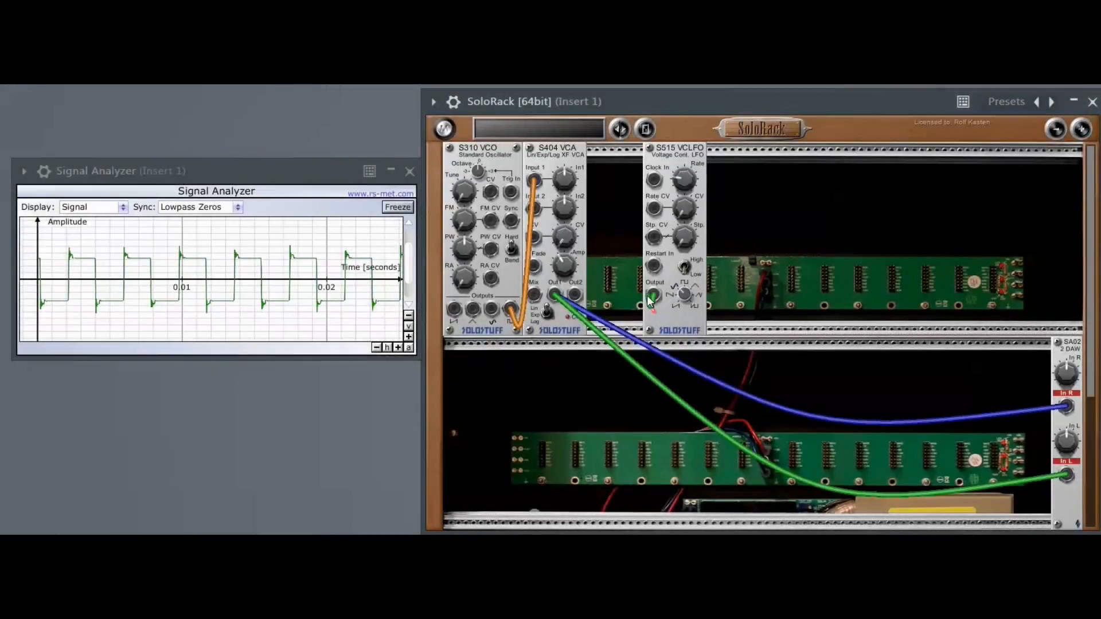
drag(652, 297, 491, 251)
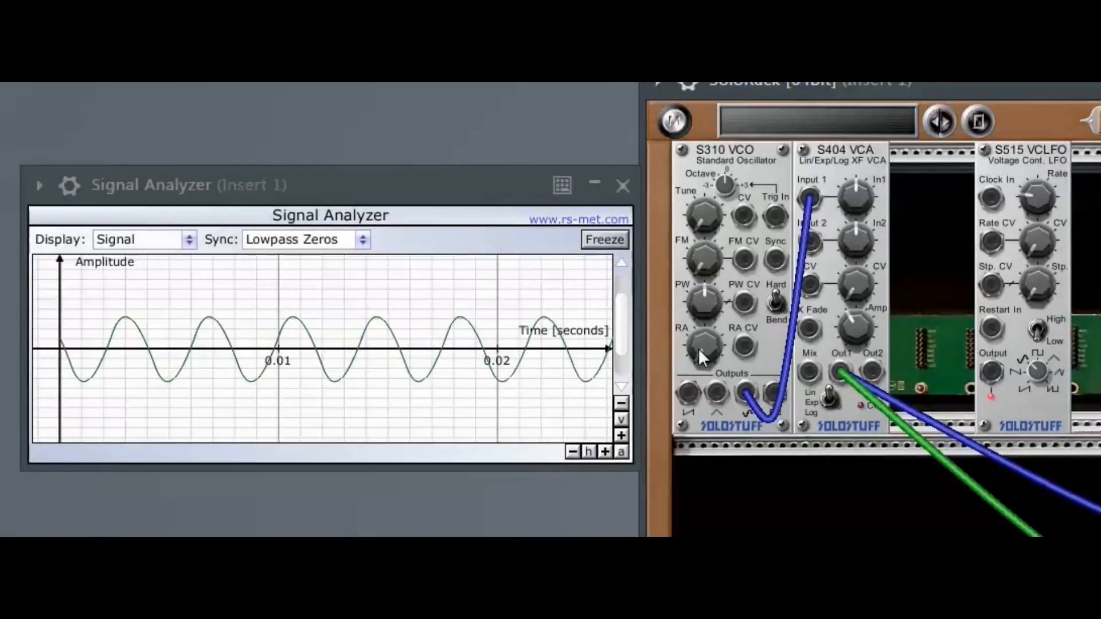
Step: Sweep the S310 VCO's RA knob up and down, and patch the S515 VCLFO's output to RA CV
drag(699, 357, 717, 238)
drag(716, 349, 709, 513)
drag(704, 459, 711, 536)
drag(990, 372, 745, 348)
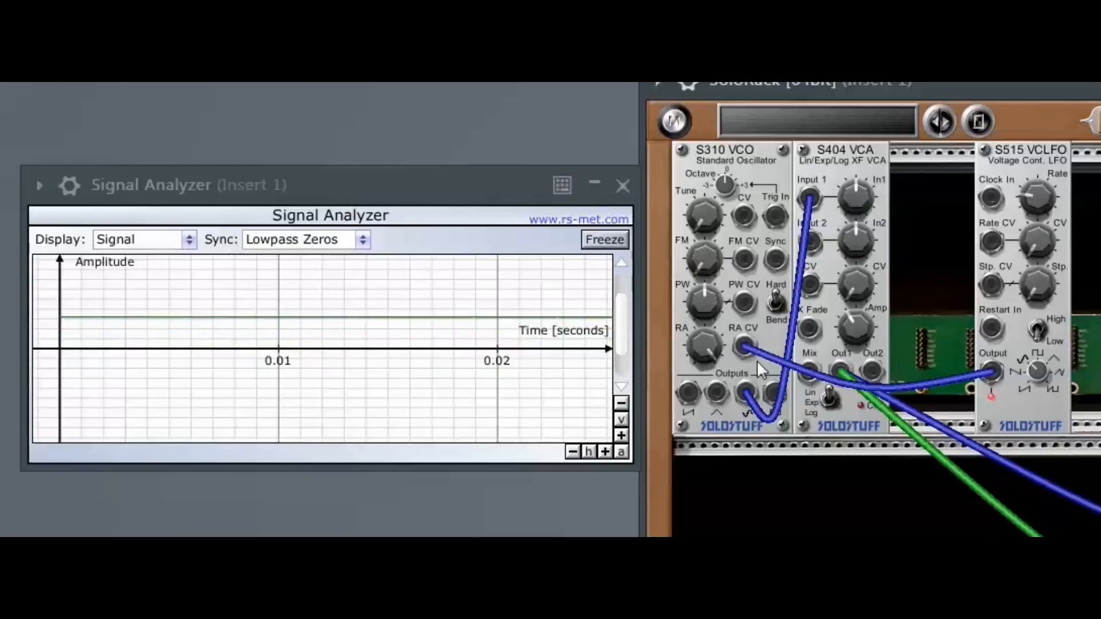
Step: Turn down the S310 VCO's RA knob and disconnect the S515 VCLFO's cable from RA CV
mouse_move(743, 348)
mouse_down()
mouse_move(790, 343)
mouse_move(743, 349)
mouse_up()
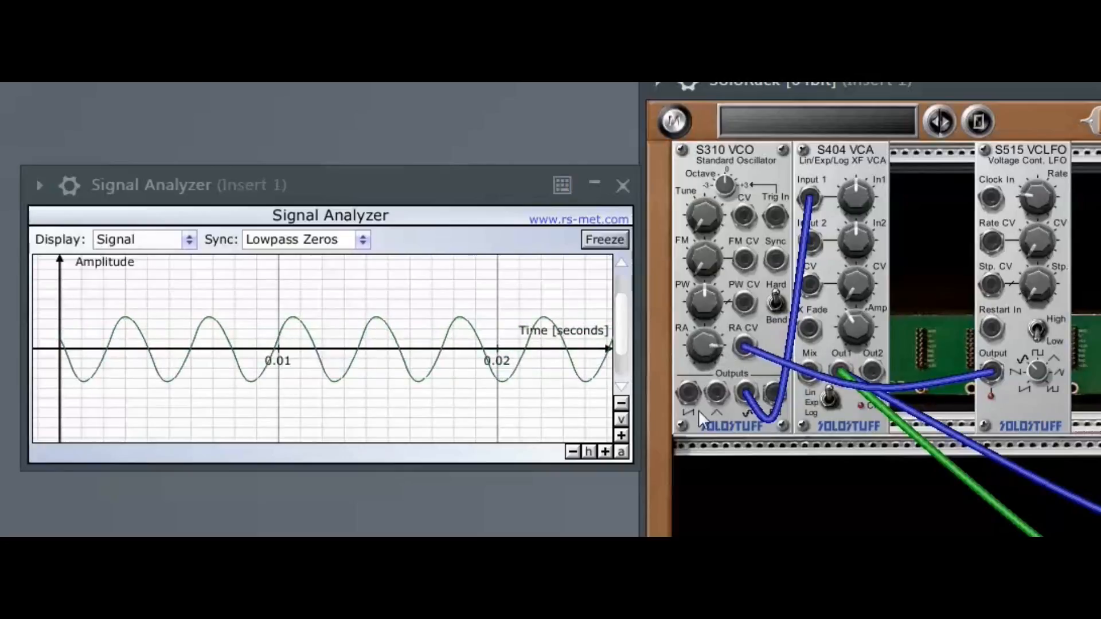
drag(703, 336, 712, 510)
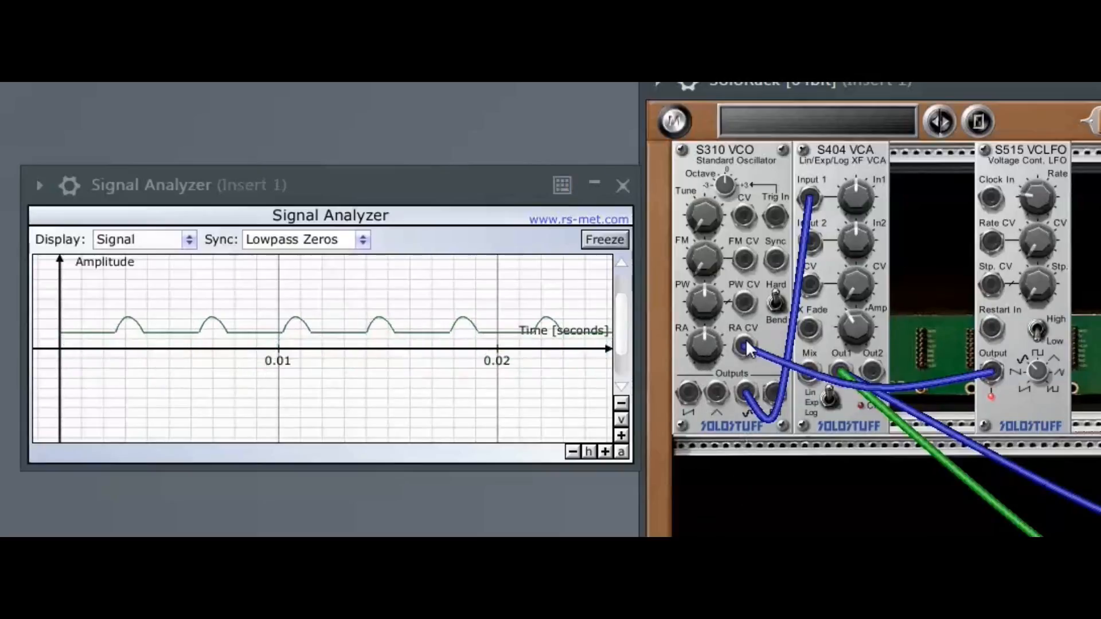
drag(743, 347, 775, 347)
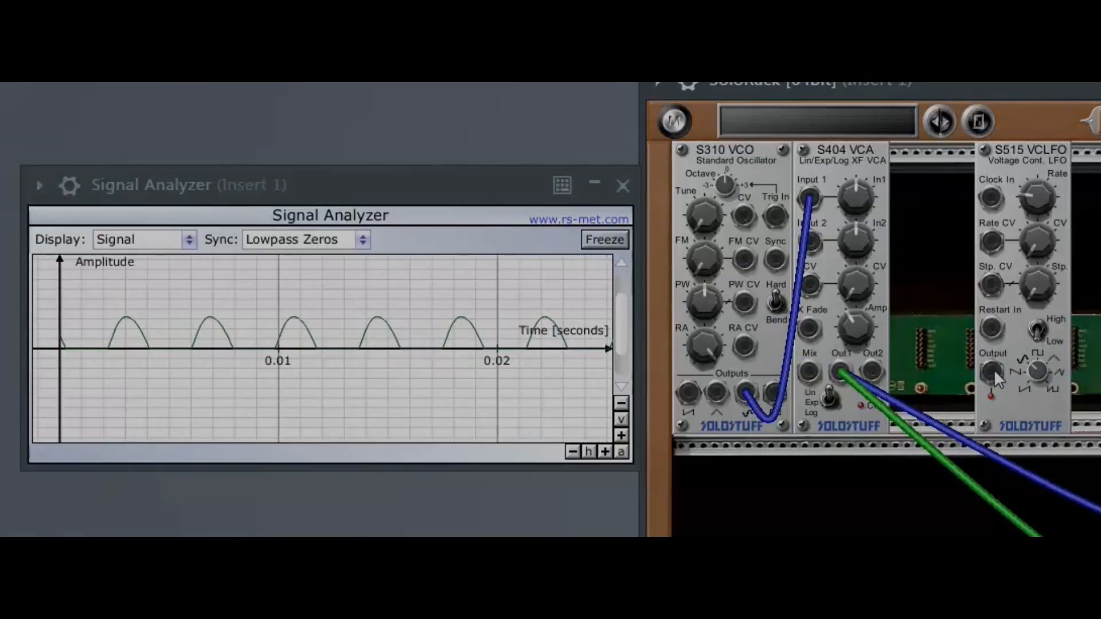
drag(992, 371, 841, 359)
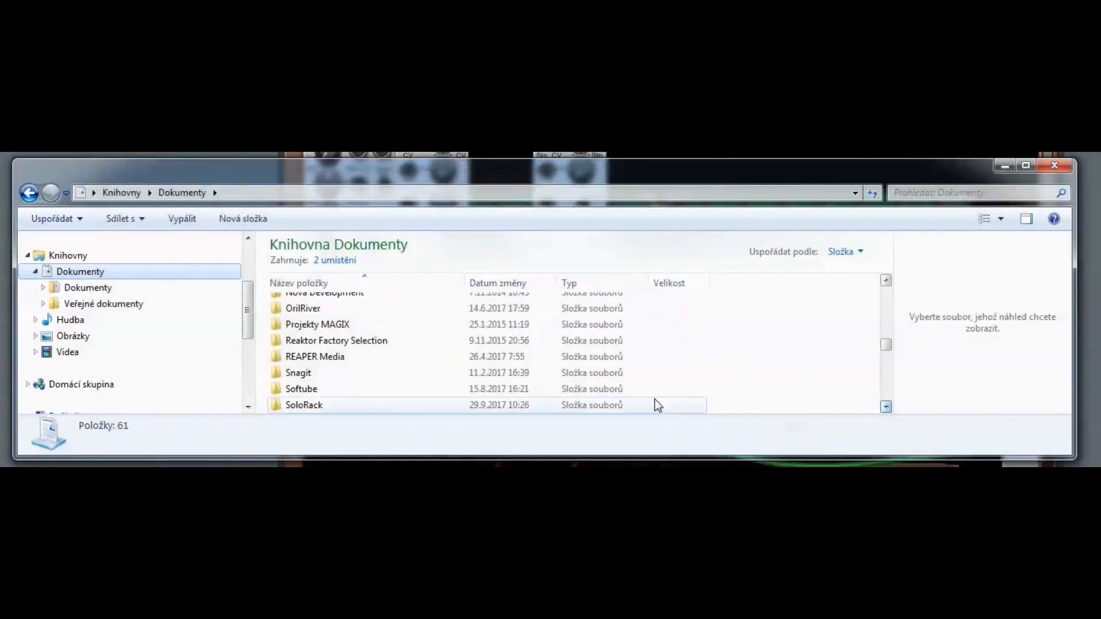
Step: Open the Config file from the SoloRack folder in Documents and move its Notepad window fully into view
double_click(289, 404)
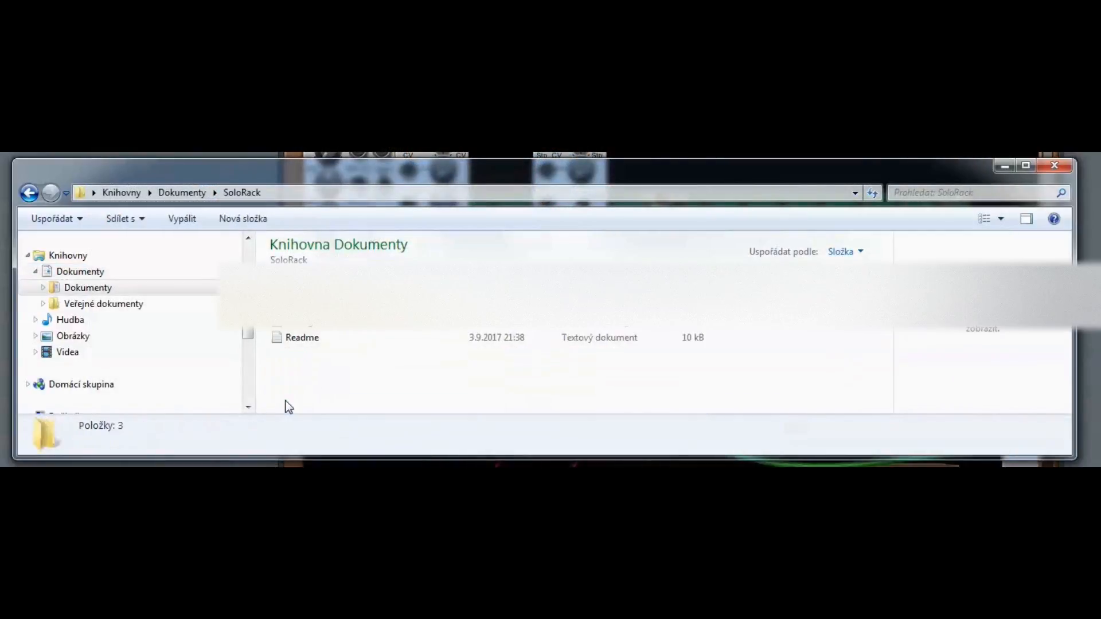
click(312, 326)
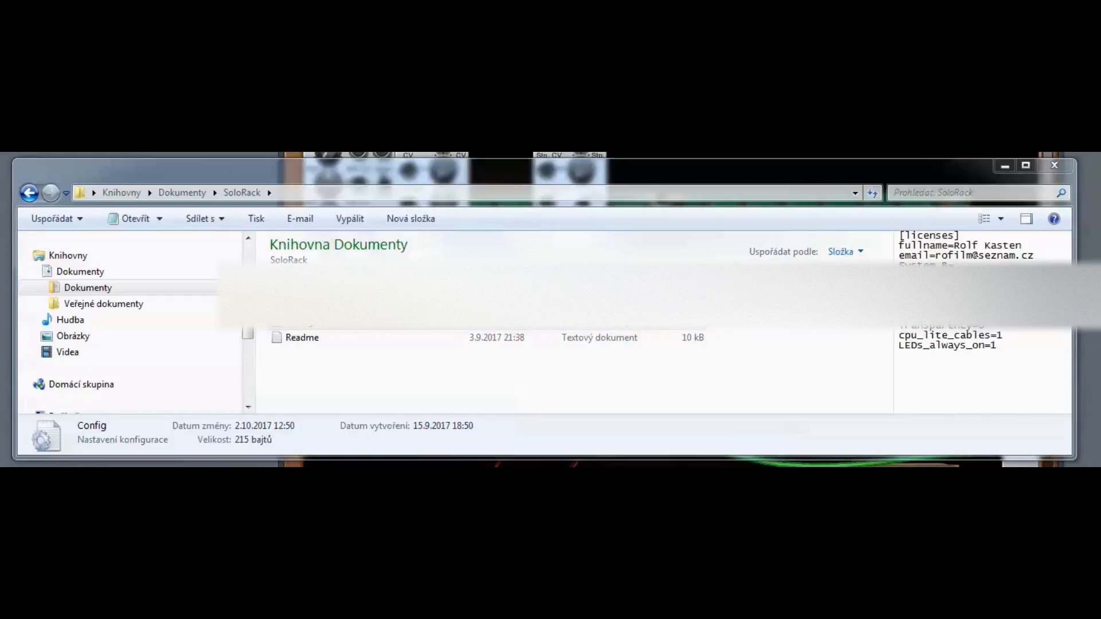
drag(2, 149, 1045, 241)
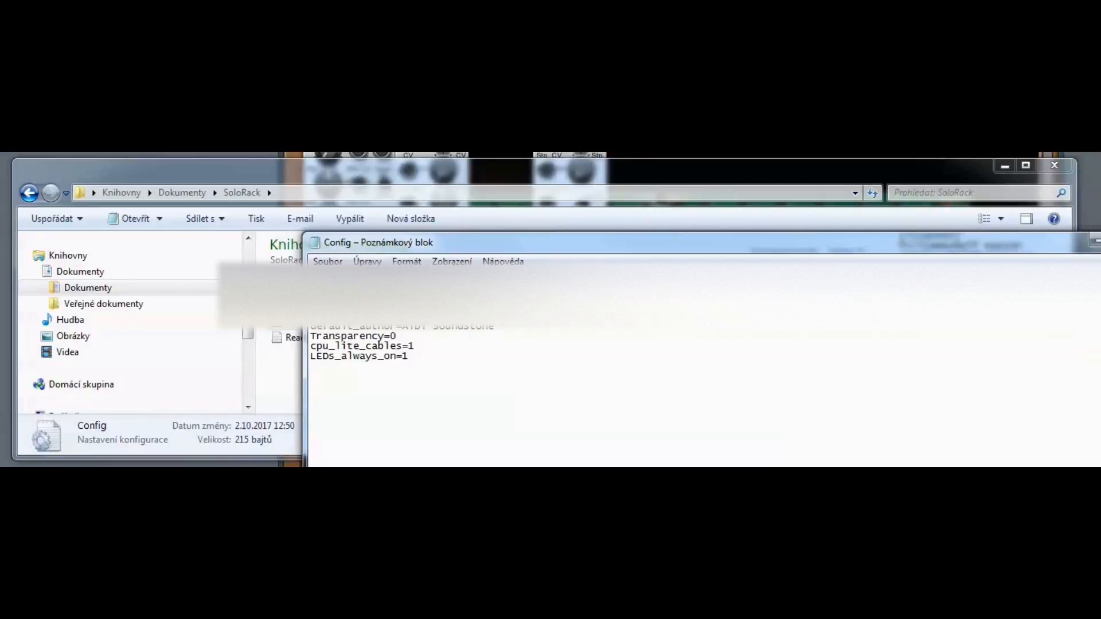
drag(1027, 240, 831, 240)
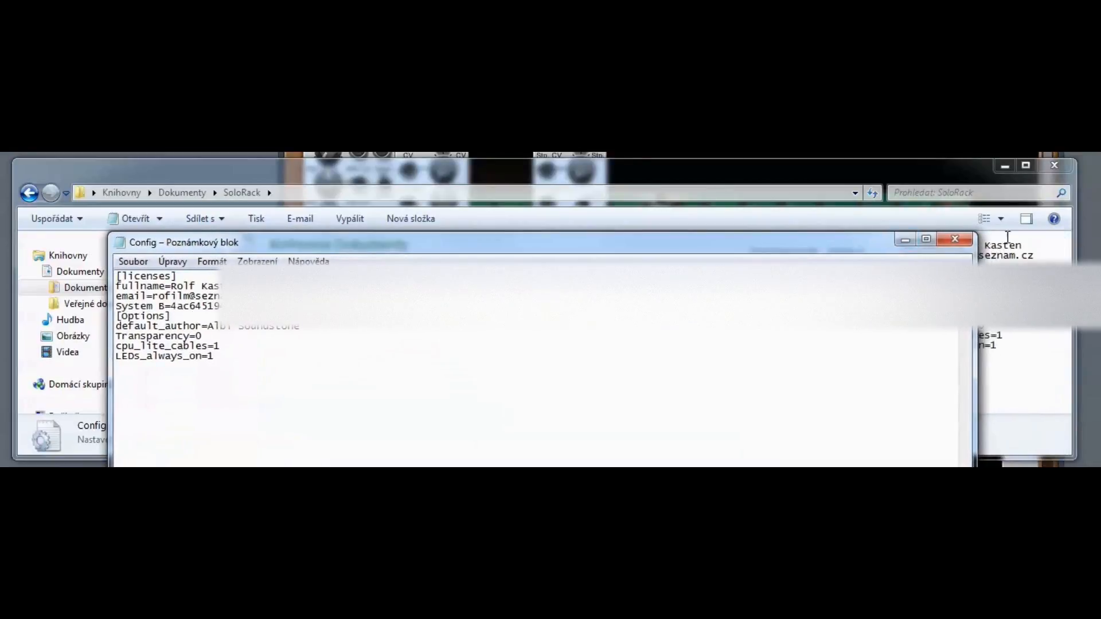
Step: Close the Config file, go back out of the SoloRack folder, and close the file browser window
click(956, 242)
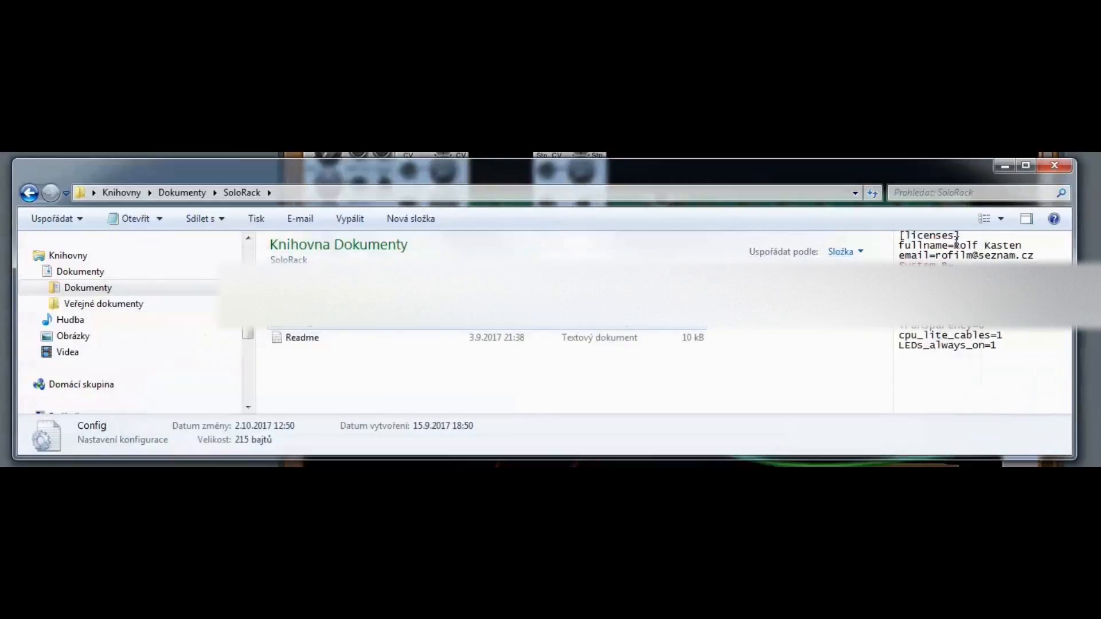
click(28, 192)
click(29, 193)
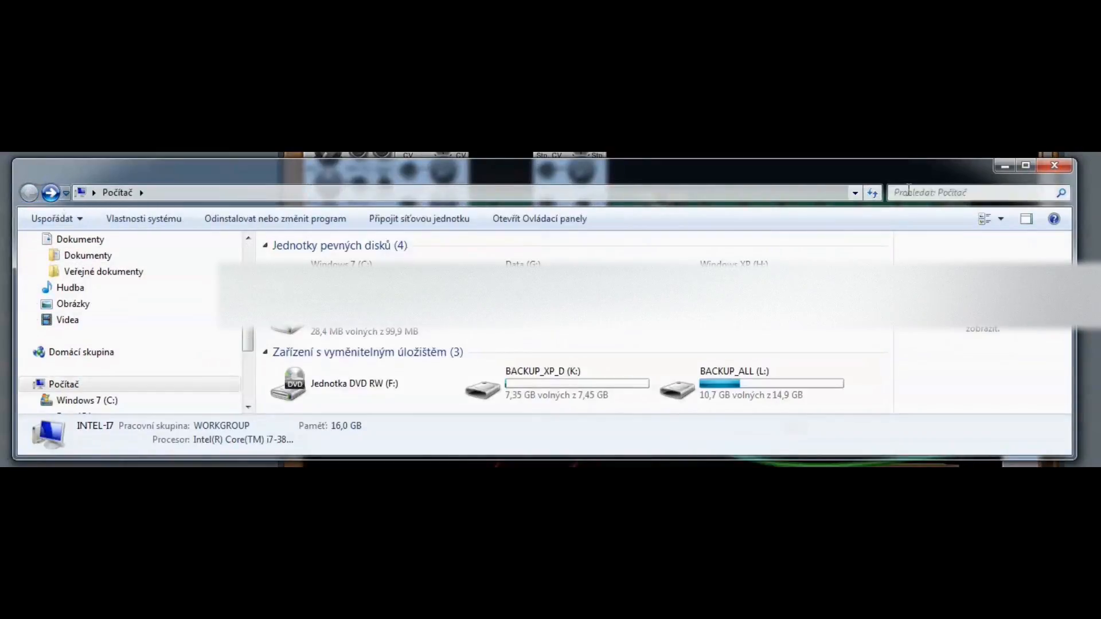
click(1062, 166)
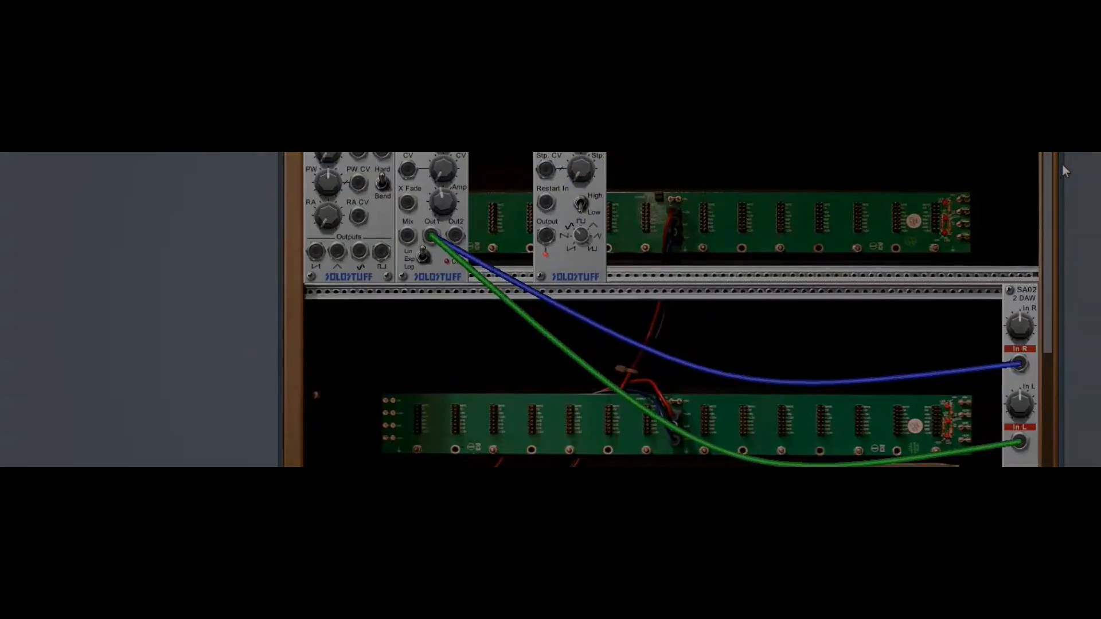